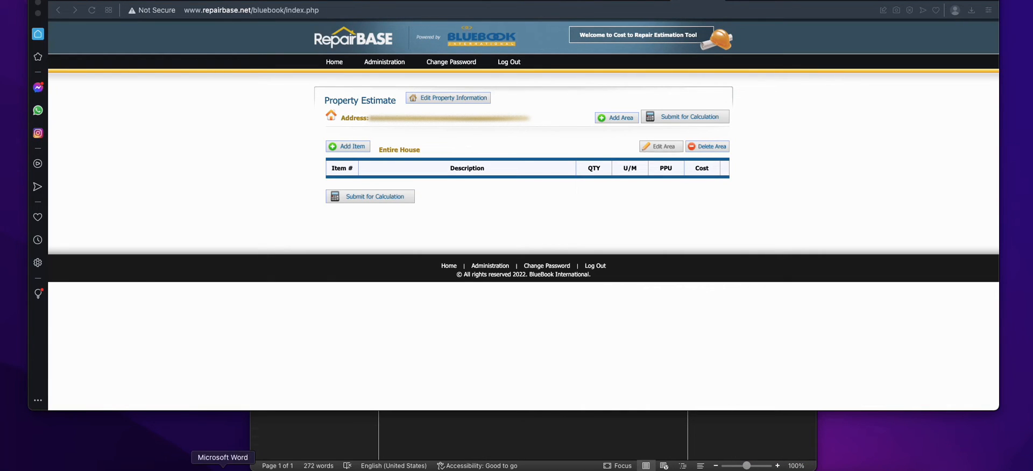
# Switch to the Word scope document and copy the line about the broken 32"x80" interior door leading into the bathroom.
pyautogui.click(223, 467)
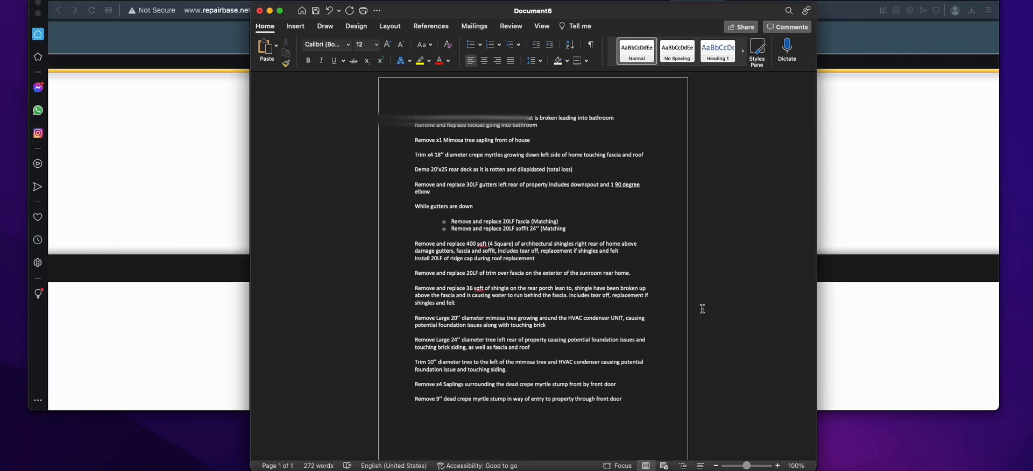
pyautogui.click(429, 128)
pyautogui.moveTo(415, 118); pyautogui.dragTo(603, 415)
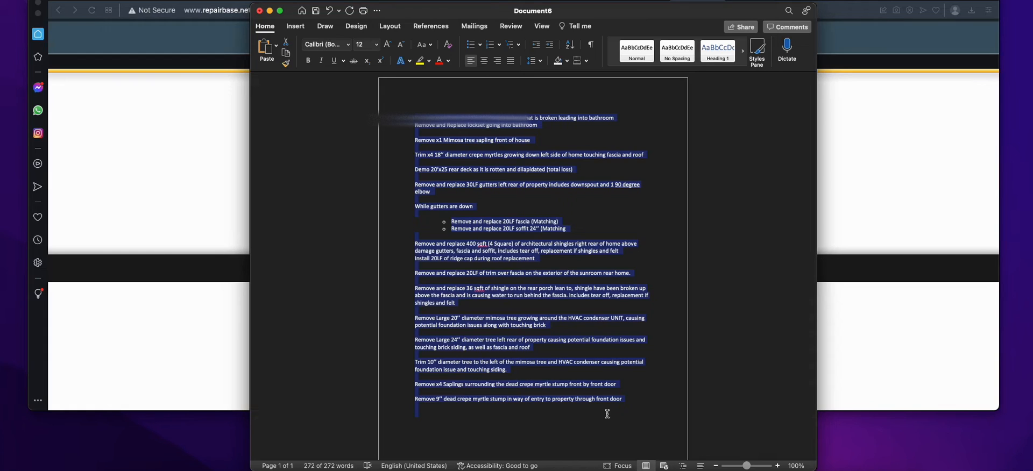
pyautogui.click(478, 213)
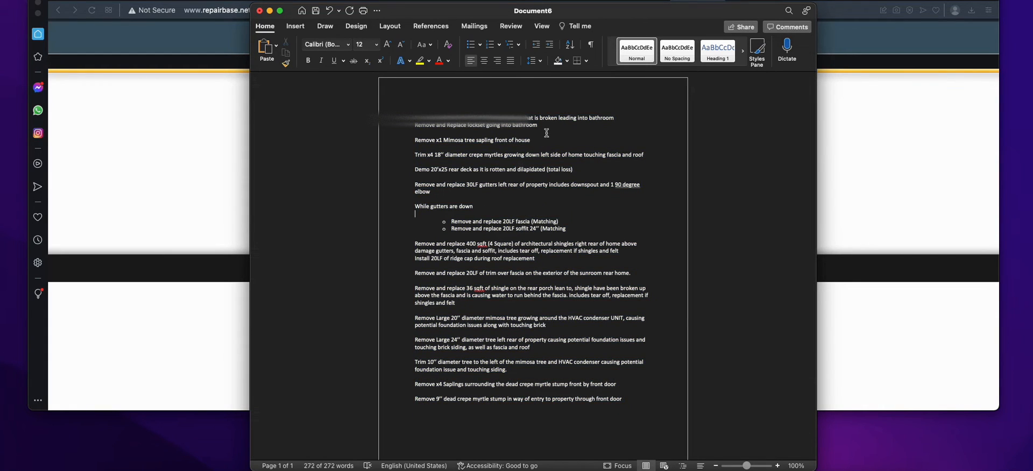
pyautogui.moveTo(616, 118); pyautogui.dragTo(417, 114)
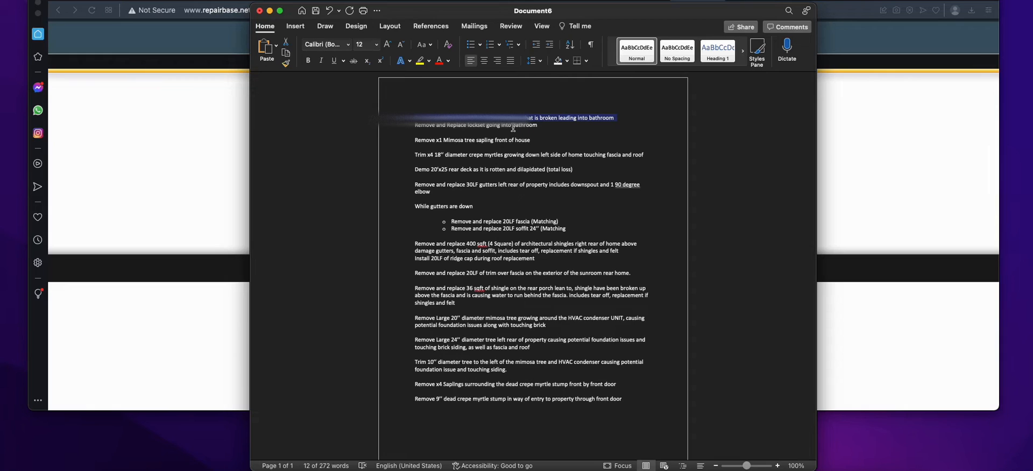
# Back in RepairBase, start a new Entire House item for Doors, Interior Doors, "Remove - Interior Door - Single".
pyautogui.click(241, 150)
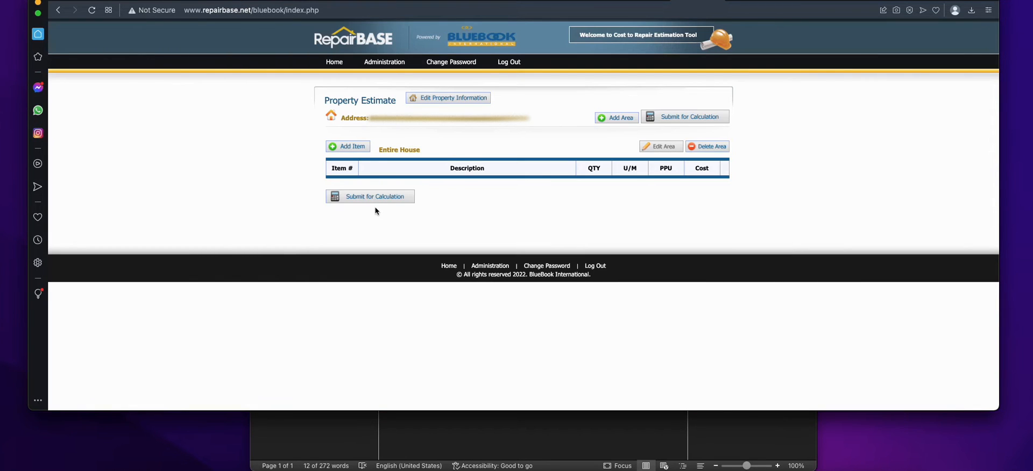
pyautogui.click(352, 152)
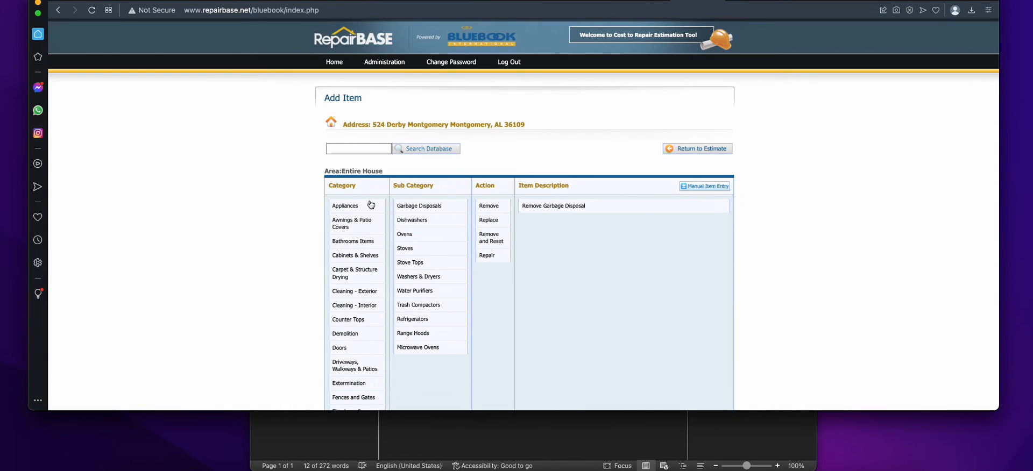
pyautogui.click(367, 347)
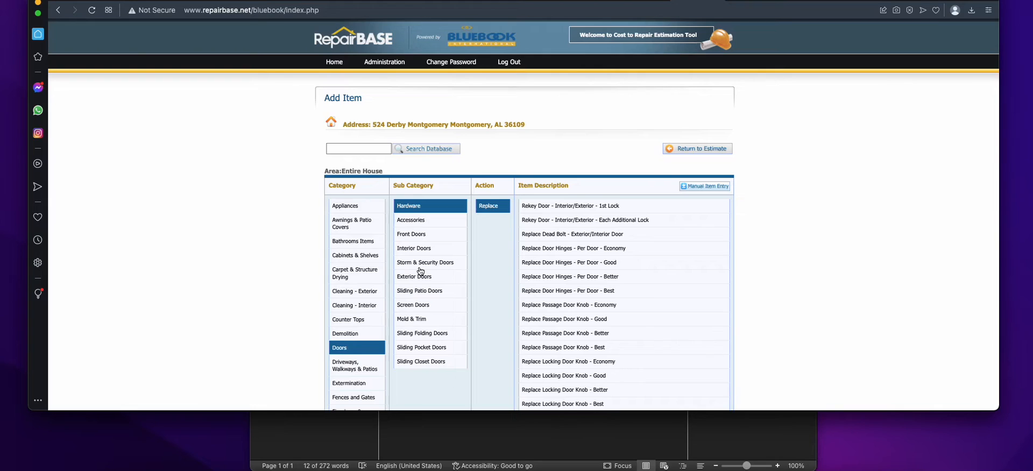
pyautogui.click(417, 248)
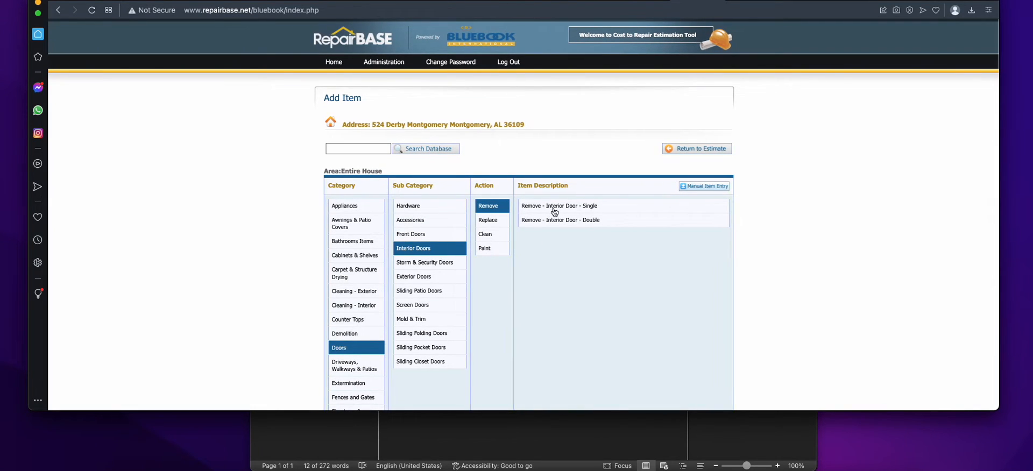
pyautogui.click(554, 211)
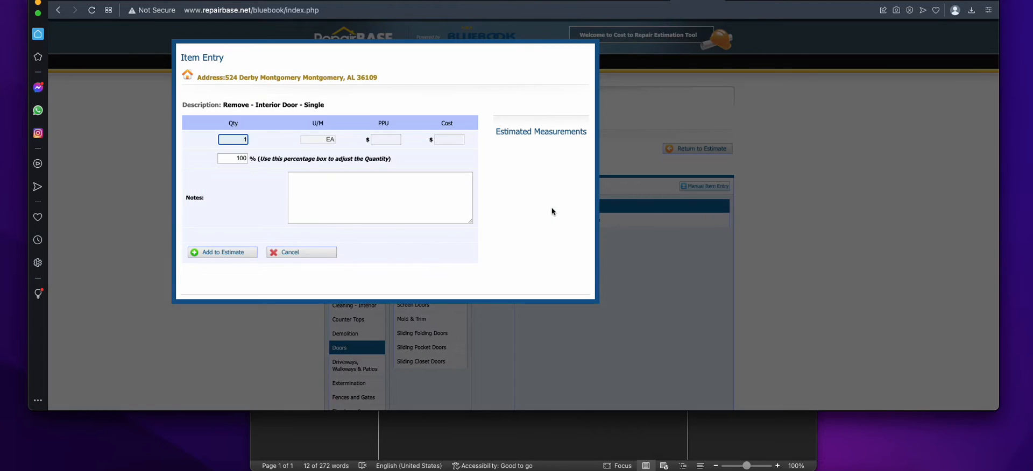
# Enter the note "Remove 32''x80'' interior door that is broken leading into bathroom" and add the item to the estimate.
pyautogui.click(360, 211)
pyautogui.write("Remove and Replace 32''x80'' interior door that is broken leading into bathroom")
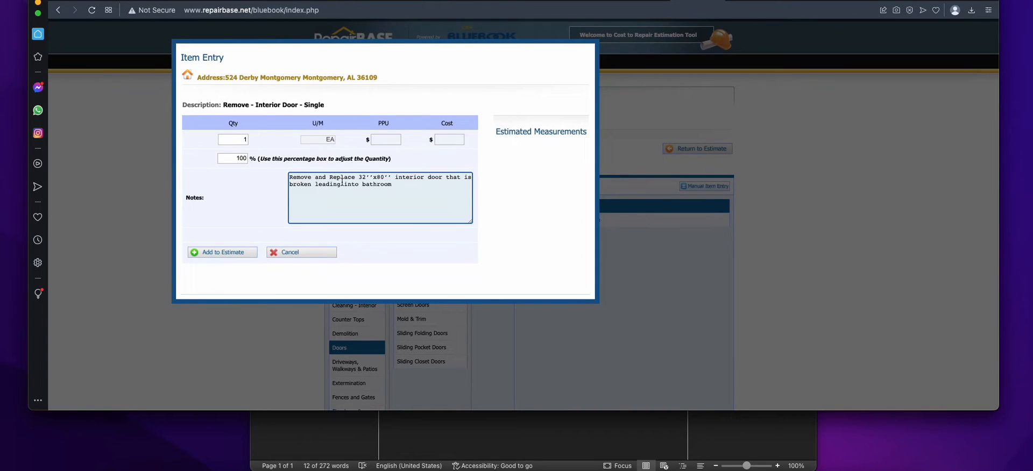
pyautogui.moveTo(355, 178); pyautogui.dragTo(316, 178)
pyautogui.press('BackSpace')
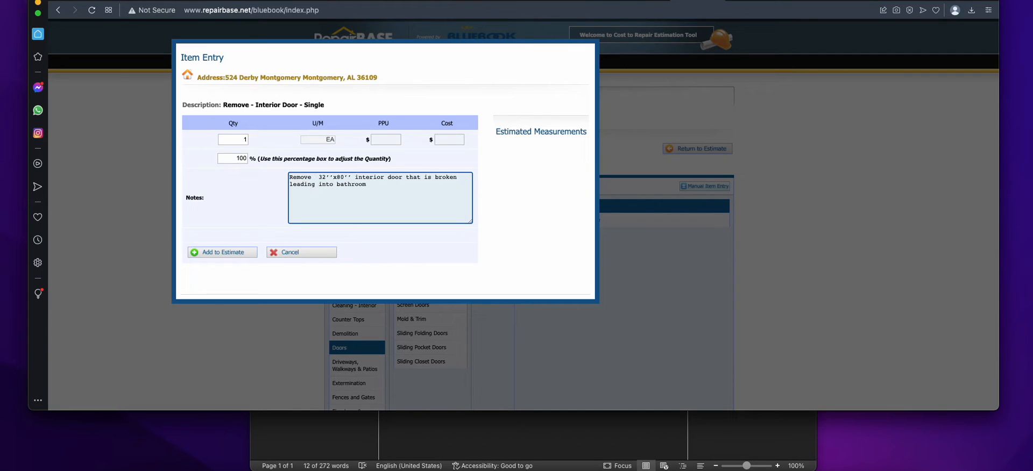
pyautogui.press('Delete')
pyautogui.click(399, 193)
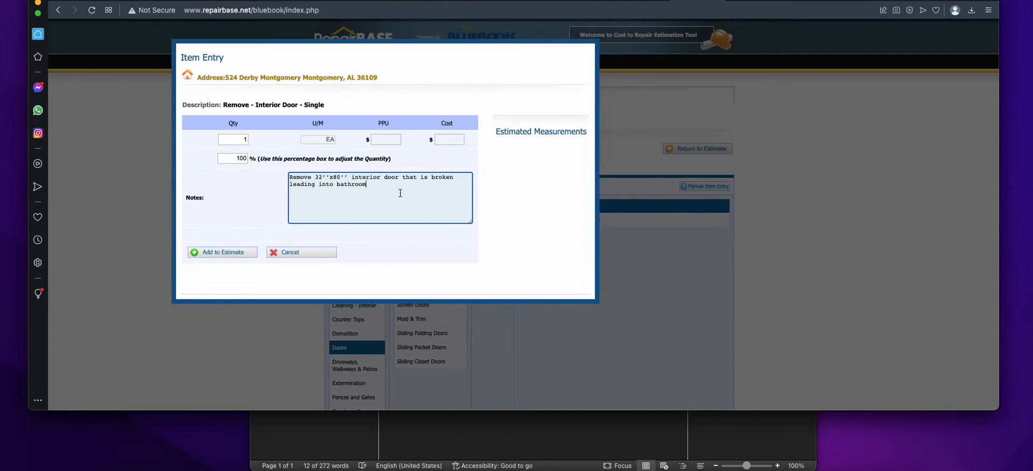
pyautogui.click(222, 253)
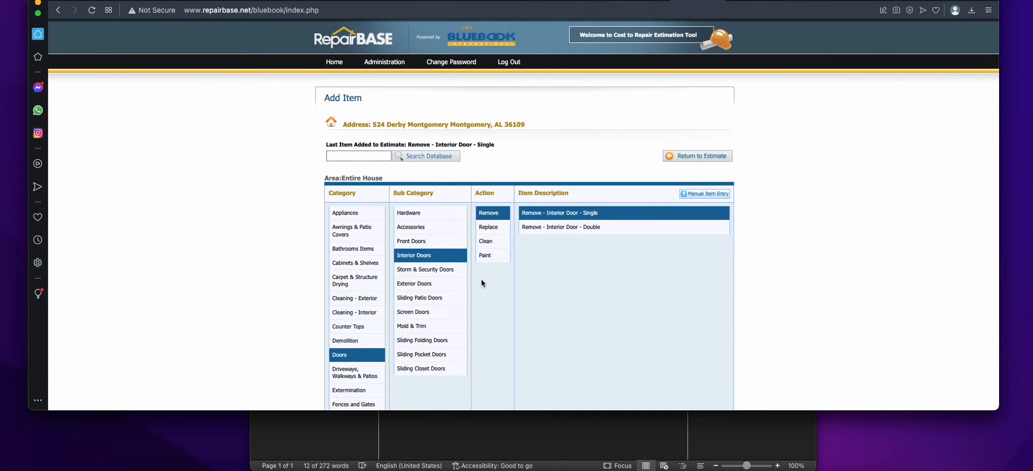
# Start a "Replace Interior Door Only - Single - Better" item and paste the copied door line into its notes.
pyautogui.click(491, 230)
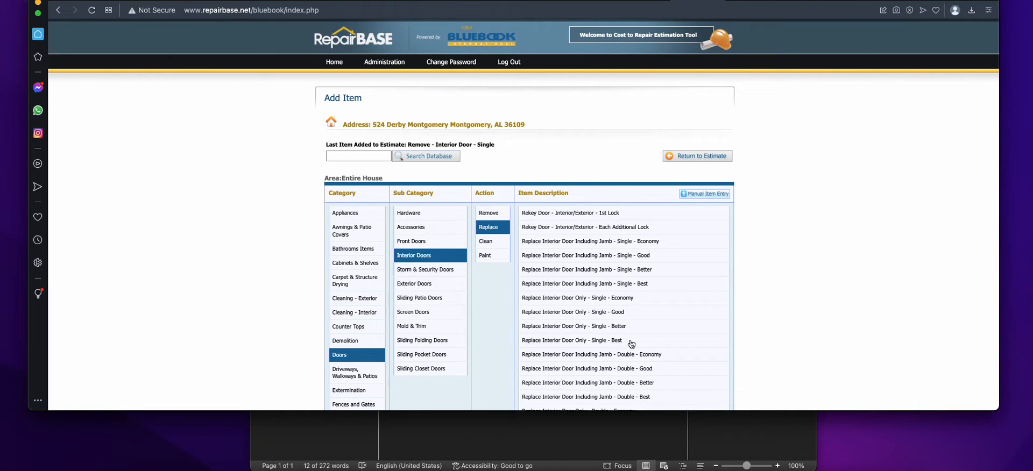
pyautogui.click(569, 325)
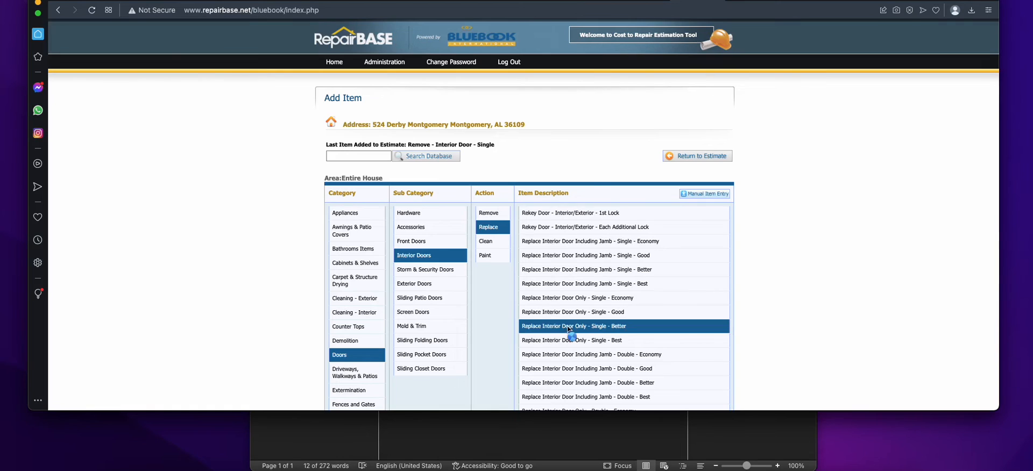
pyautogui.click(366, 202)
pyautogui.write("Remove and Replace 32''x80'' interior door that is broken leading into bathroom")
# Reword the note to "Replace 32''x80'' interior door that is broken leading into bathroom".
pyautogui.moveTo(356, 178); pyautogui.dragTo(315, 178)
pyautogui.press('BackSpace')
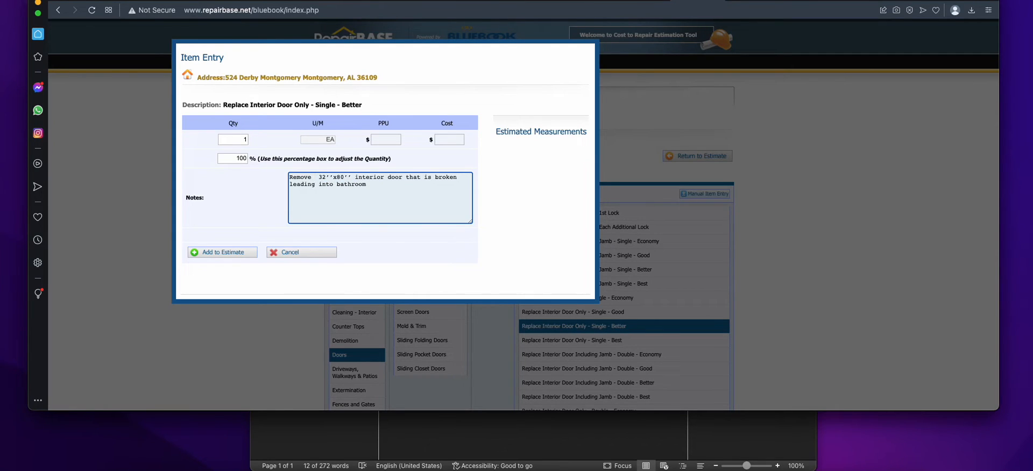
pyautogui.press('BackSpace')
pyautogui.press('BackSpace')
pyautogui.press('BackSpace')
pyautogui.press('BackSpace')
pyautogui.press('BackSpace')
pyautogui.press('BackSpace')
pyautogui.press('BackSpace')
pyautogui.write('Replace')
# Add the replacement door item to the estimate and start another item for the Entire House area from the estimate page.
pyautogui.click(229, 254)
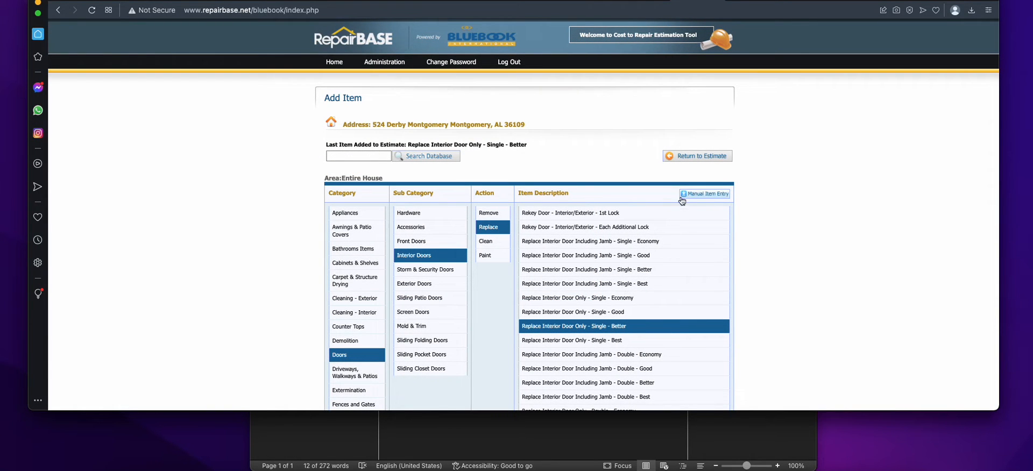
pyautogui.click(692, 157)
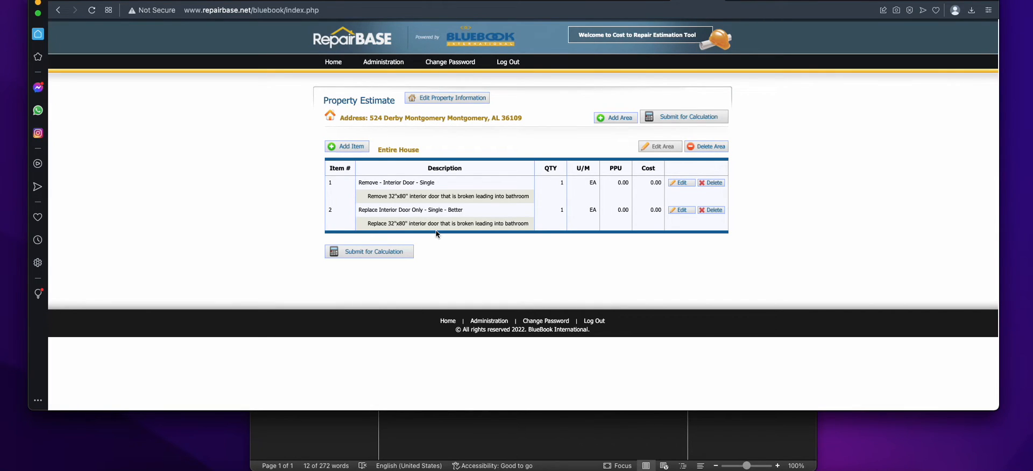
pyautogui.click(361, 148)
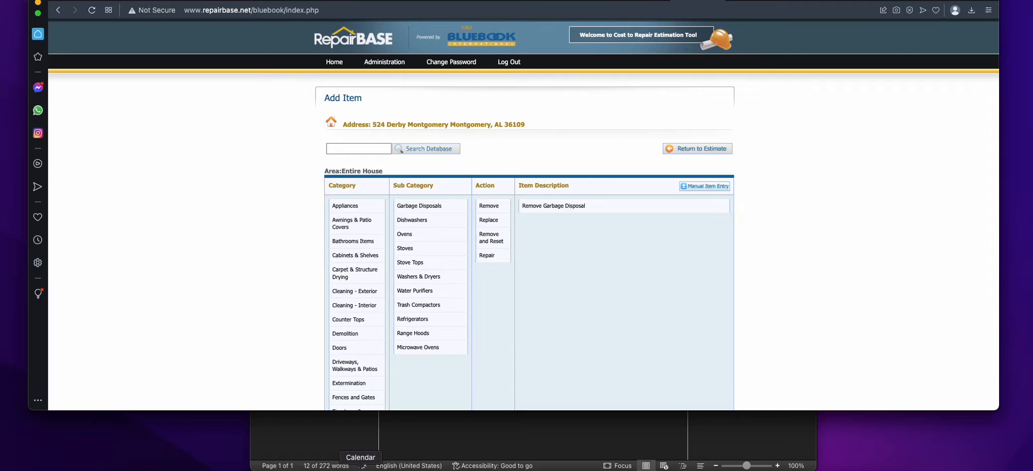
# Switch to Word, highlight the interior door line in yellow and copy the bathroom lockset line below it.
pyautogui.click(223, 468)
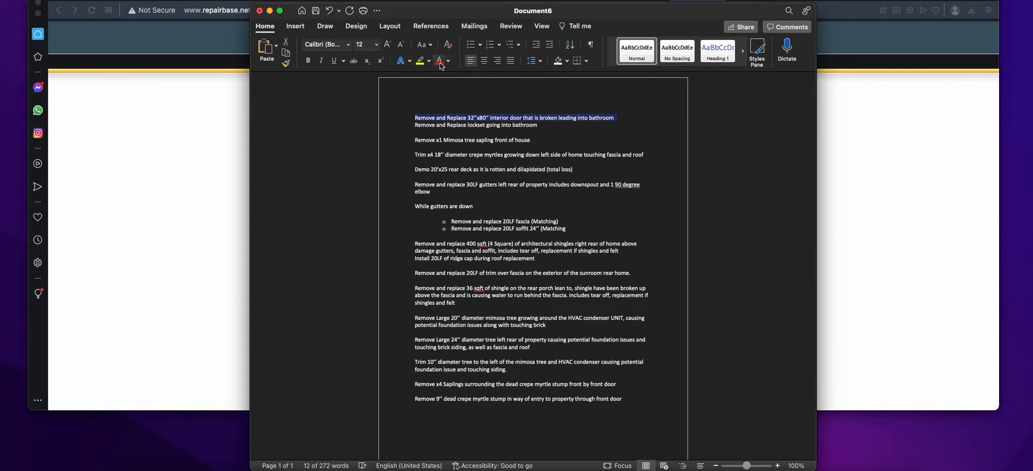
pyautogui.click(419, 61)
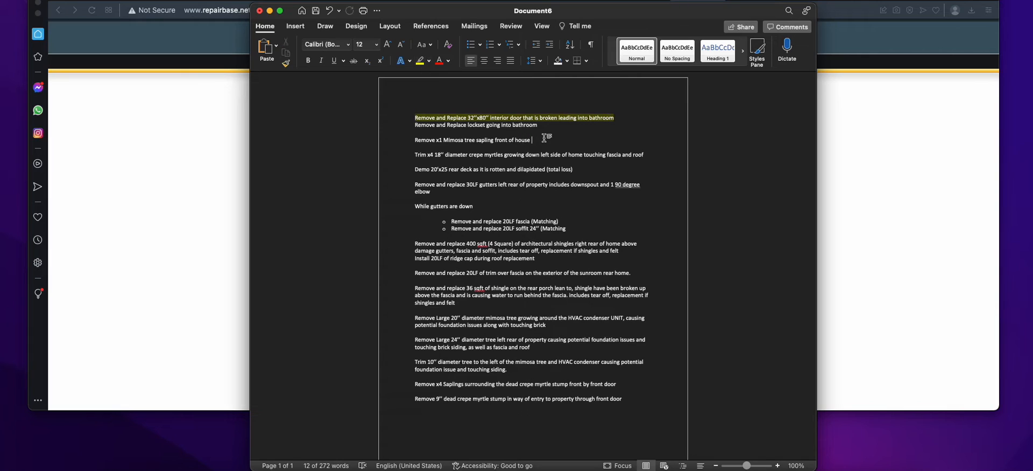
pyautogui.moveTo(541, 126); pyautogui.dragTo(416, 126)
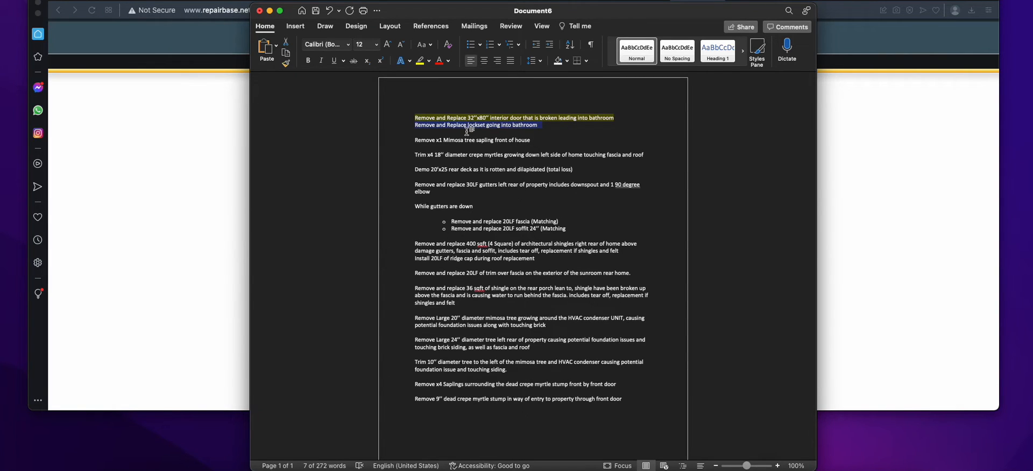
# In RepairBase, open the door hardware item "Replace Locking Door Knob - Better" and paste the lockset line into its notes.
pyautogui.click(234, 236)
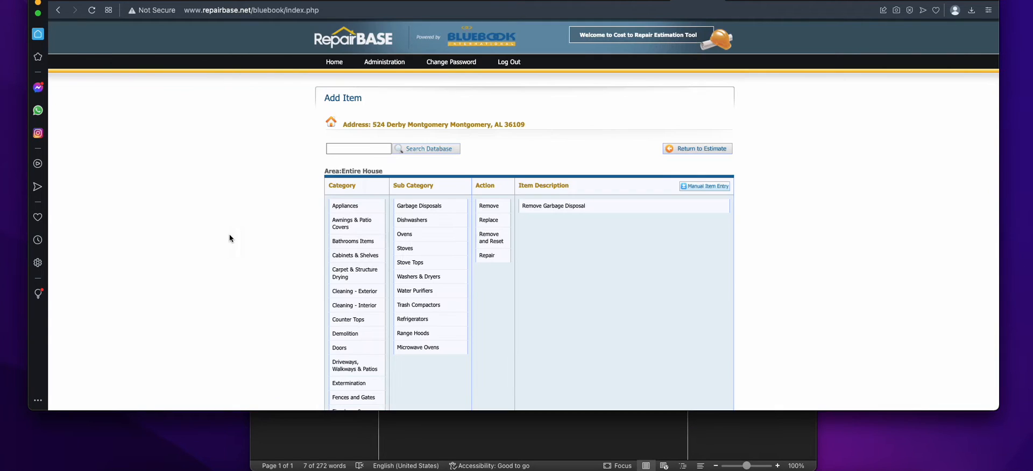
pyautogui.click(352, 348)
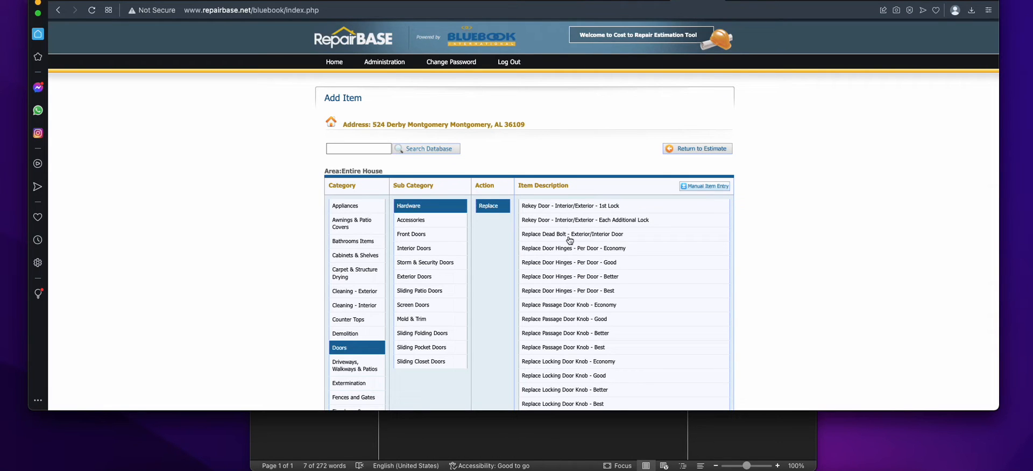
pyautogui.scroll(-2, 577, 237)
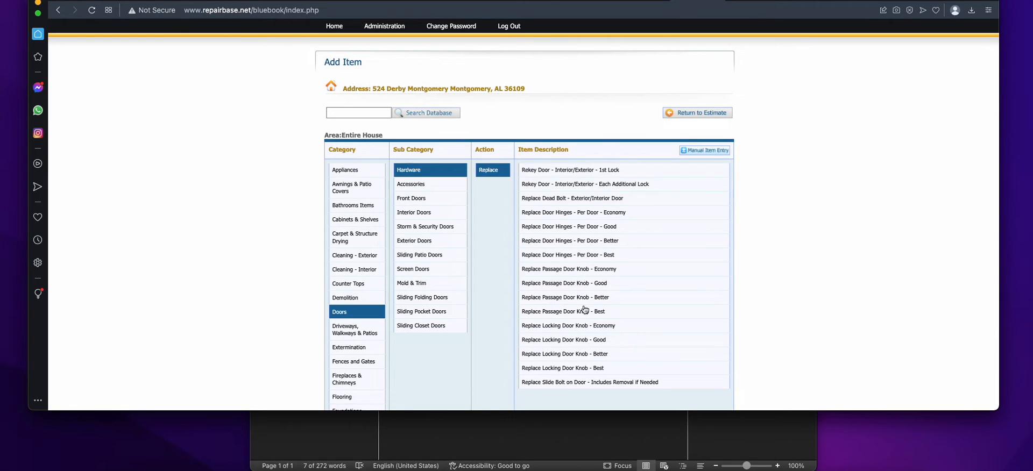
pyautogui.click(552, 358)
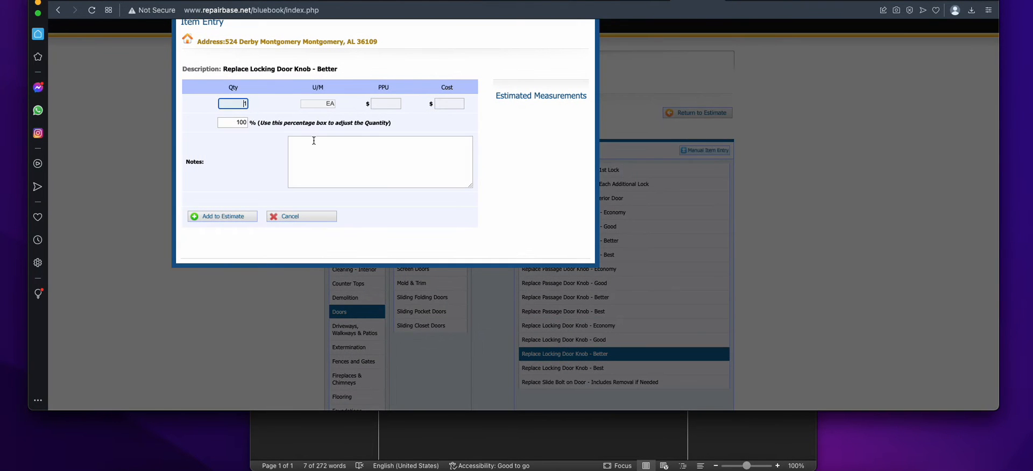
pyautogui.click(314, 141)
pyautogui.write('Remove and replace lockset going into bathroom')
# Shorten the note to "Replace lockset going into bathroom" and add the item to the estimate.
pyautogui.scroll(1, 334, 146)
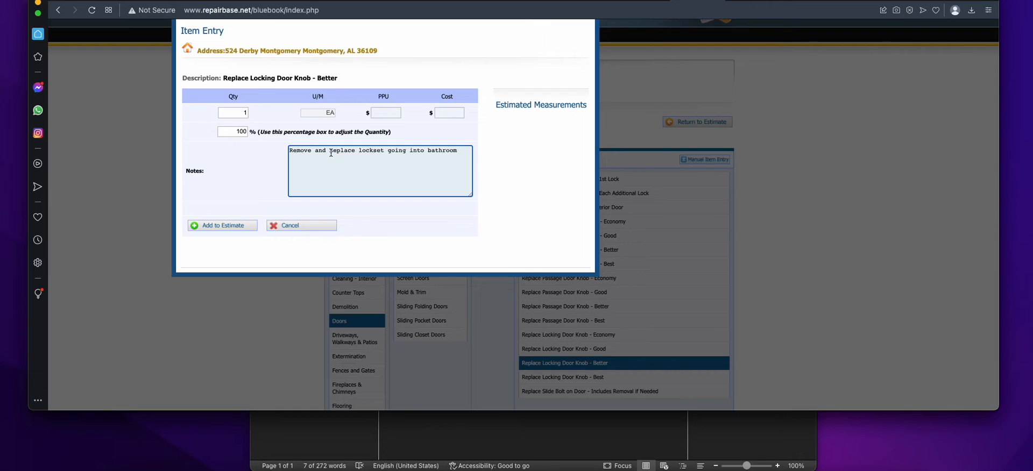
pyautogui.moveTo(327, 152); pyautogui.dragTo(291, 153)
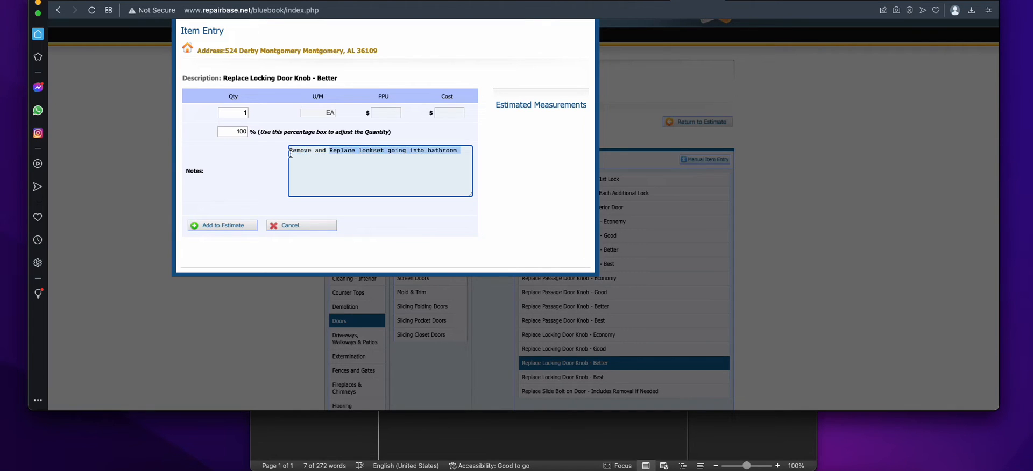
pyautogui.click(330, 152)
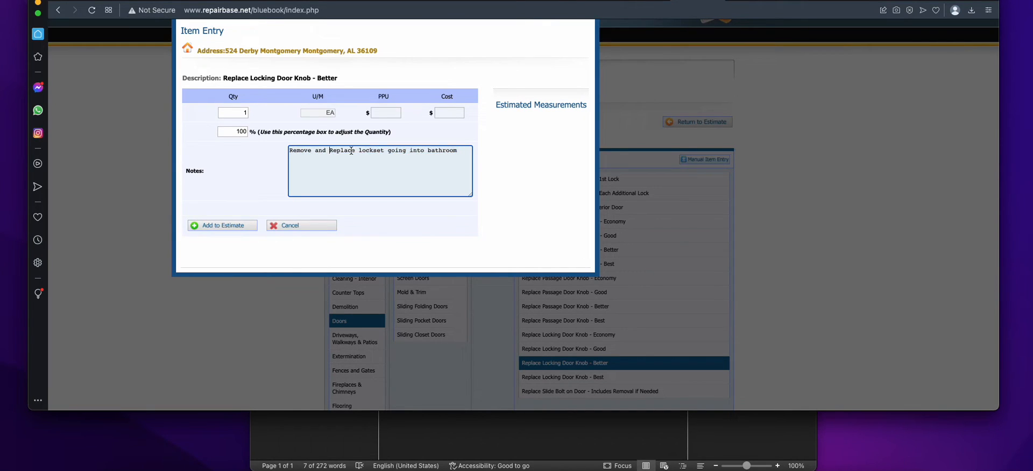
pyautogui.press('BackSpace')
pyautogui.press('BackSpace')
pyautogui.press('BackSpace')
pyautogui.press('BackSpace')
pyautogui.press('BackSpace')
pyautogui.press('BackSpace')
pyautogui.press('BackSpace')
pyautogui.press('BackSpace')
pyautogui.press('BackSpace')
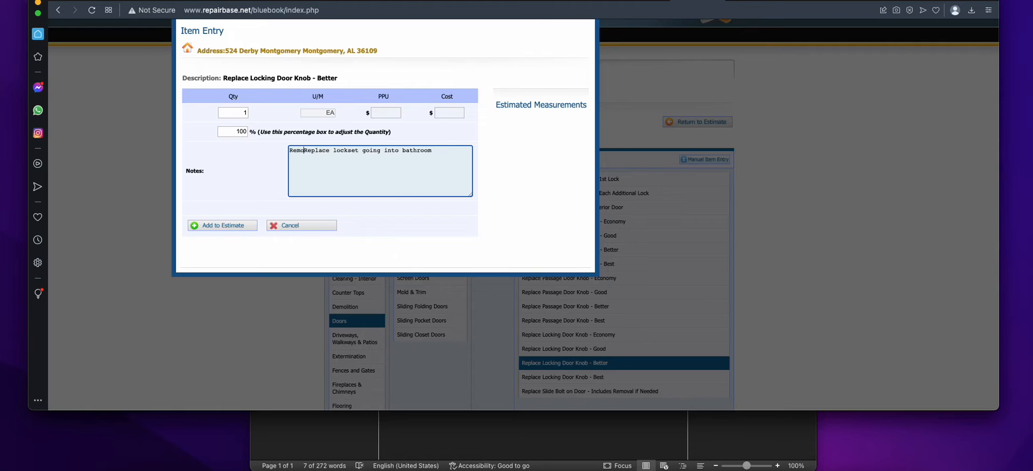
pyautogui.press('BackSpace')
pyautogui.press('BackSpace')
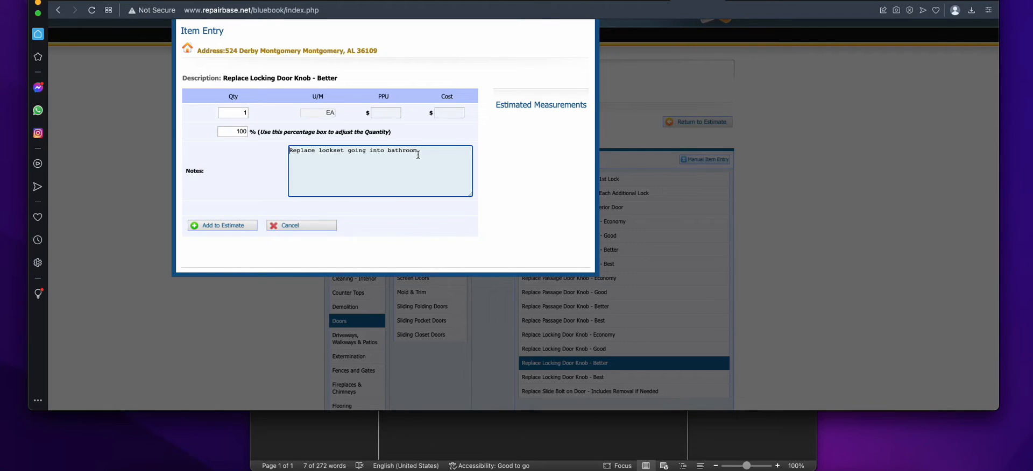
pyautogui.scroll(1, 323, 154)
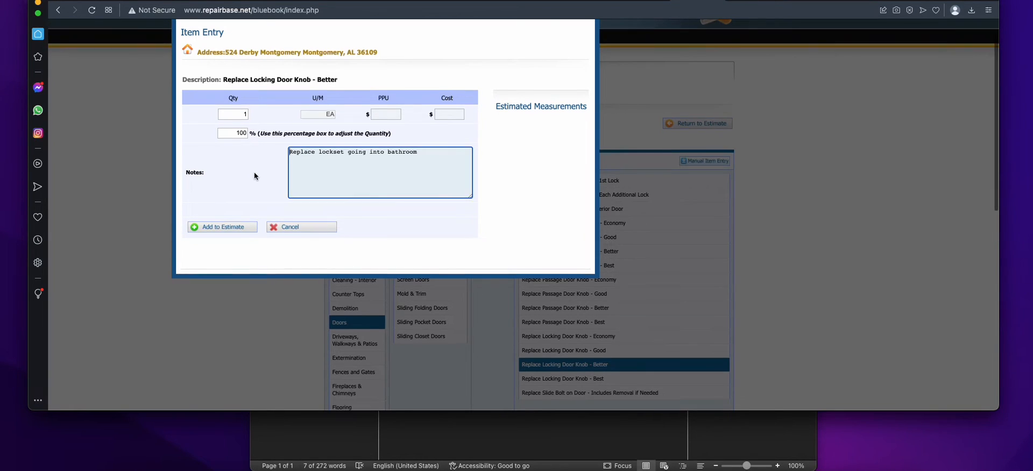
pyautogui.scroll(1, 254, 176)
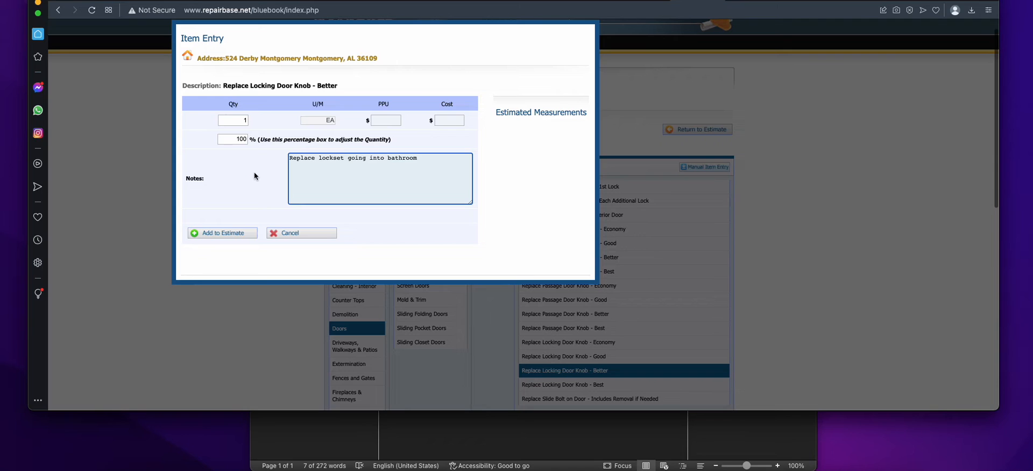
pyautogui.click(227, 236)
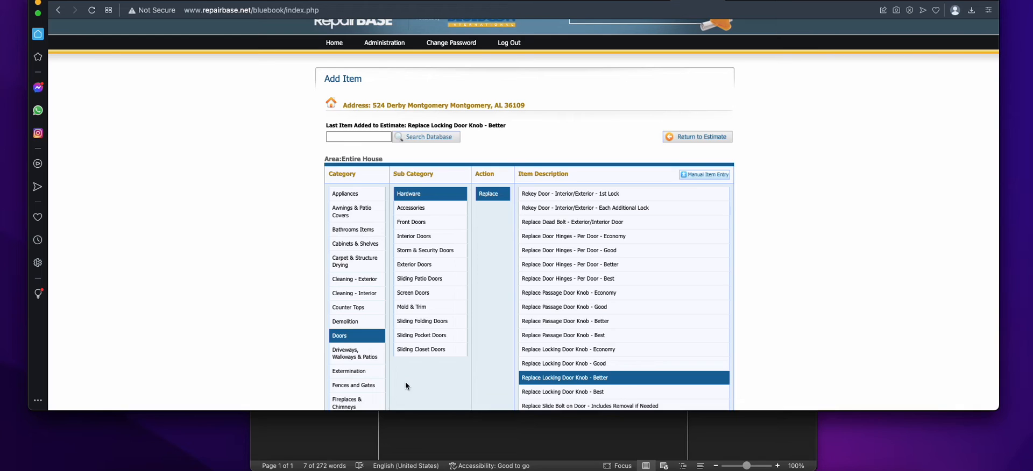
# Switch to Word, highlight the bathroom lockset line in yellow and copy the Mimosa tree sapling line below it.
pyautogui.click(224, 470)
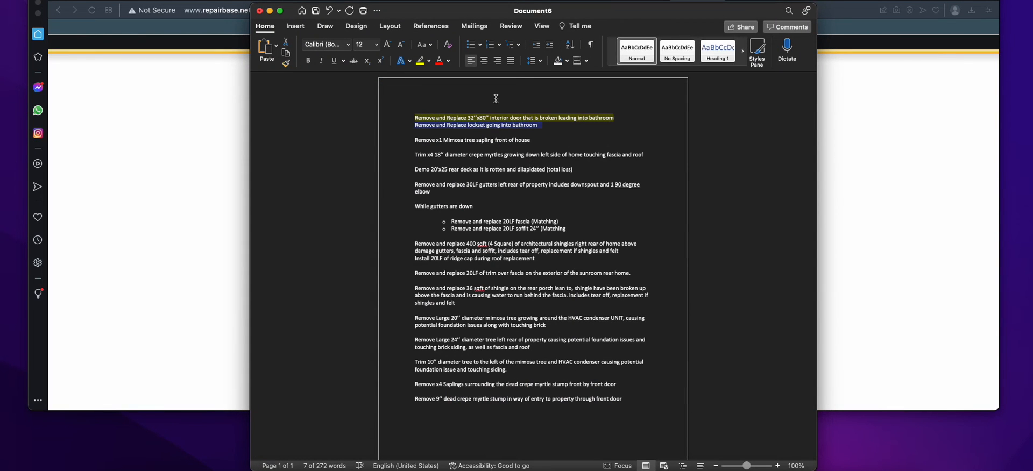
pyautogui.click(419, 61)
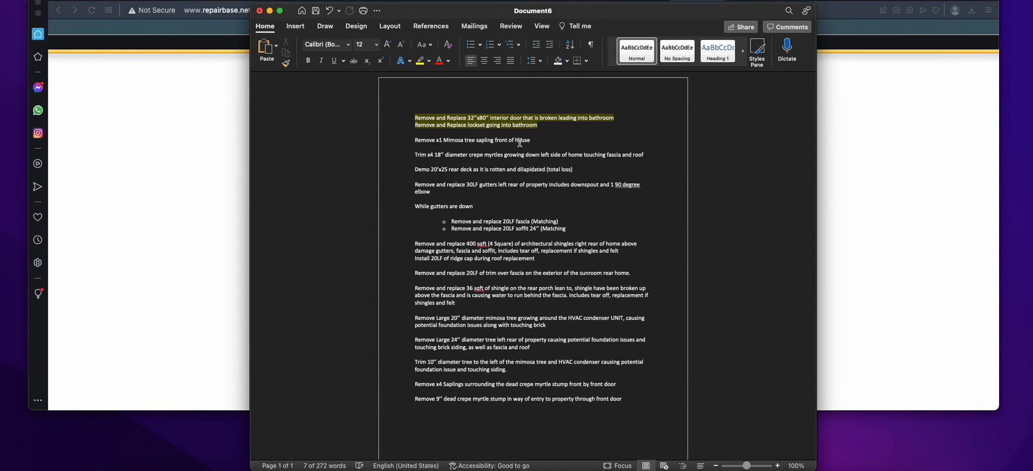
pyautogui.moveTo(540, 140); pyautogui.dragTo(412, 141)
pyautogui.press('super+c')
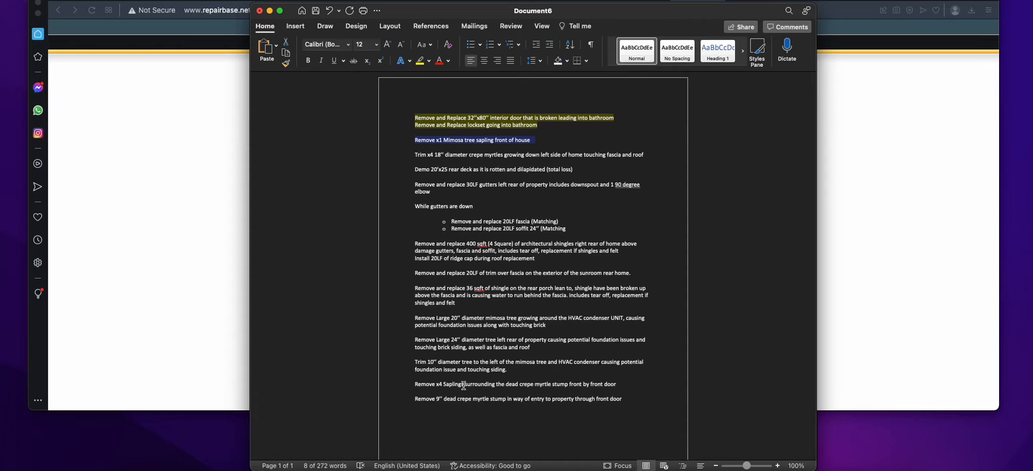
# Return to RepairBase and list the Trees & Shrubs items of the Landscaping category.
pyautogui.click(224, 263)
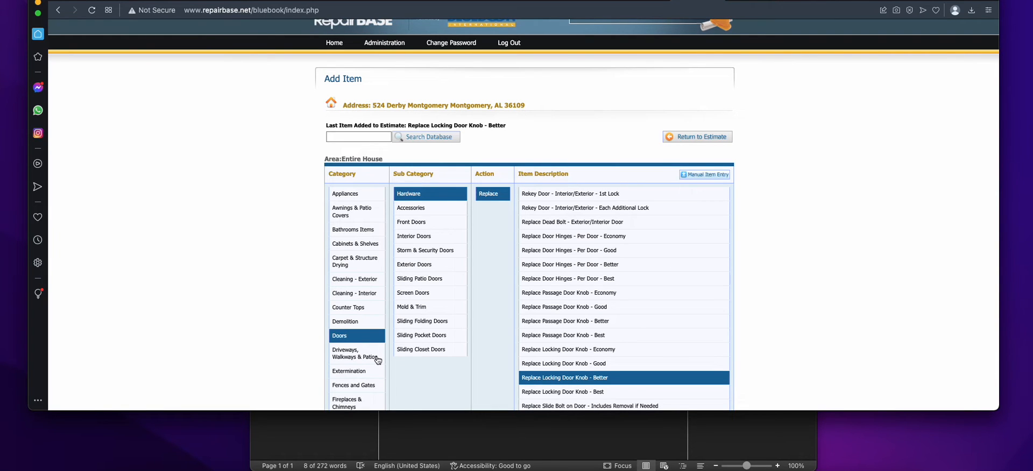
pyautogui.scroll(1, 376, 359)
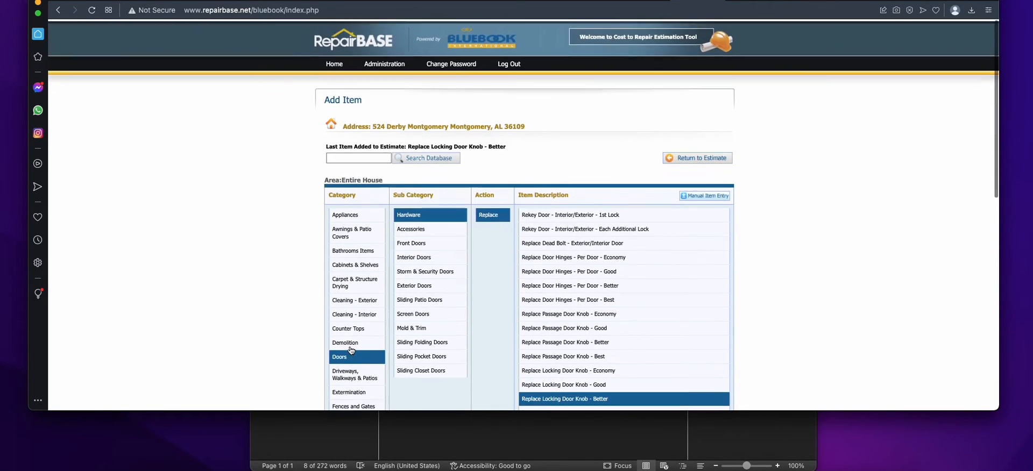
pyautogui.scroll(-5, 366, 355)
pyautogui.scroll(-4, 352, 344)
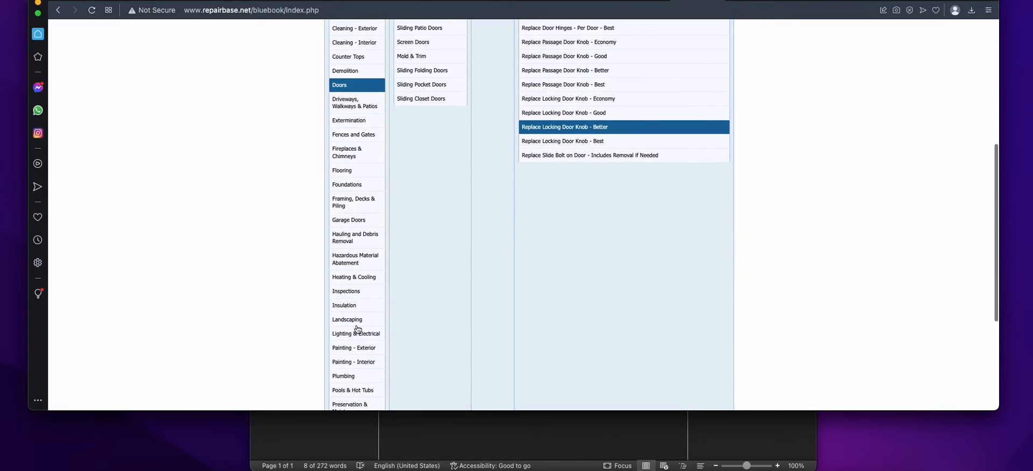
pyautogui.click(357, 323)
pyautogui.scroll(7, 433, 292)
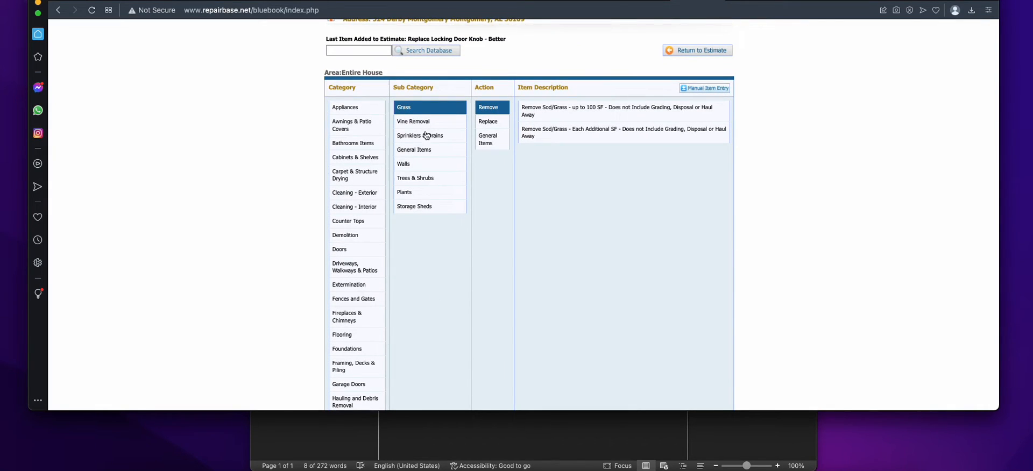
pyautogui.click(412, 182)
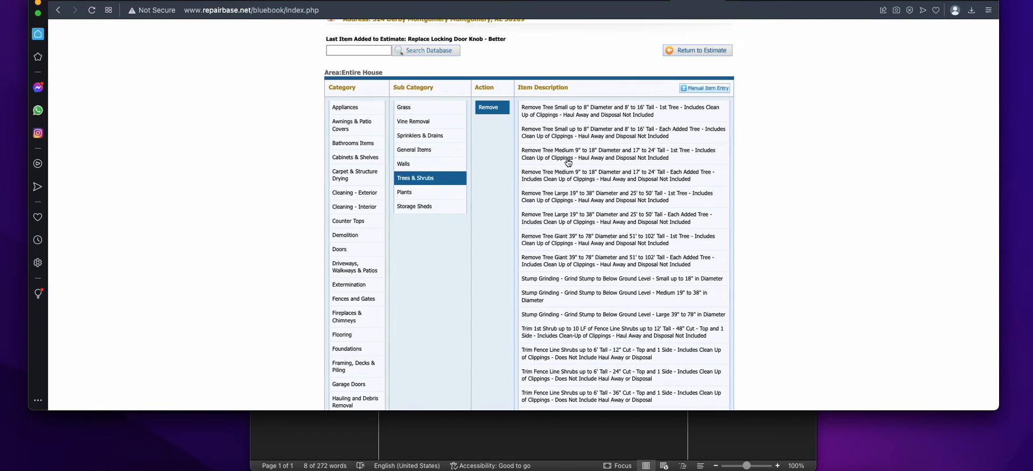
# Find "sapling" on the page and open the item "Remove Saplings/Tree Sprouts - First Sapling".
pyautogui.press('super+f')
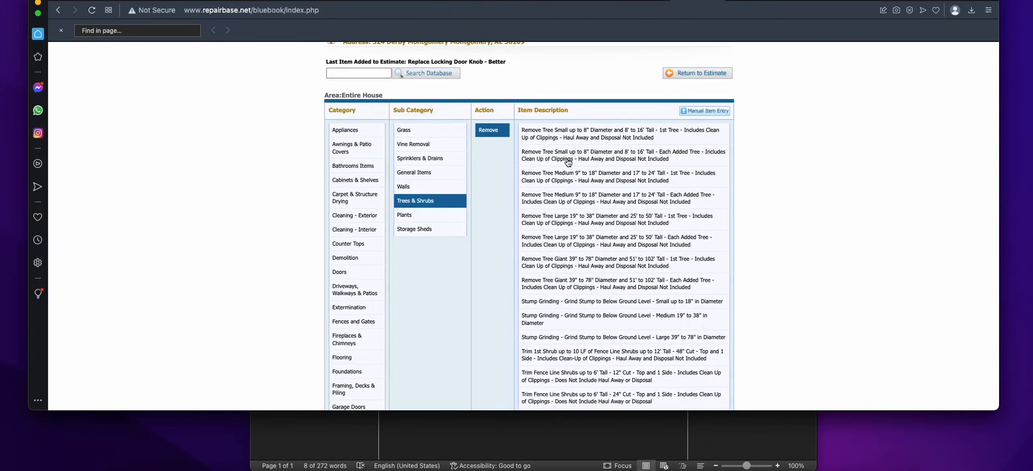
pyautogui.write('sapling')
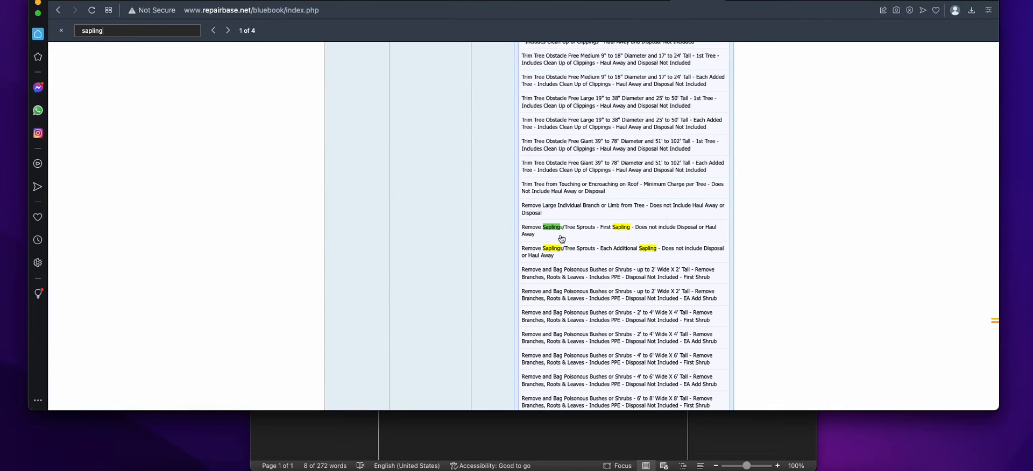
pyautogui.scroll(1, 583, 248)
pyautogui.scroll(2, 545, 240)
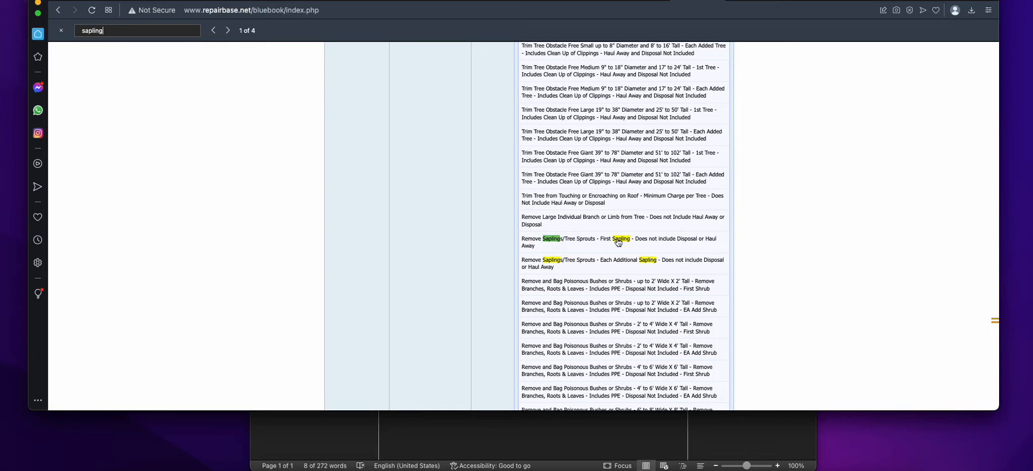
pyautogui.click(619, 243)
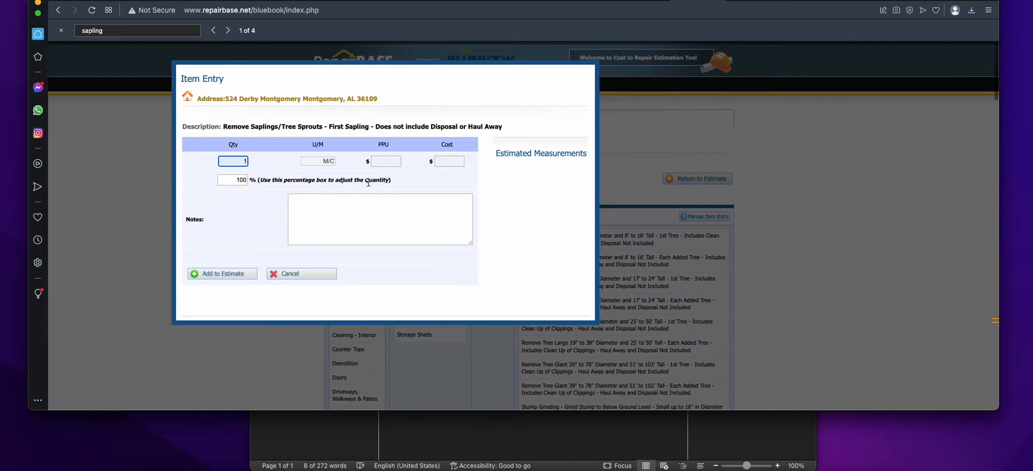
# Paste the Mimosa tree sapling line into the item's notes and add the item to the estimate.
pyautogui.click(369, 205)
pyautogui.press('super+v')
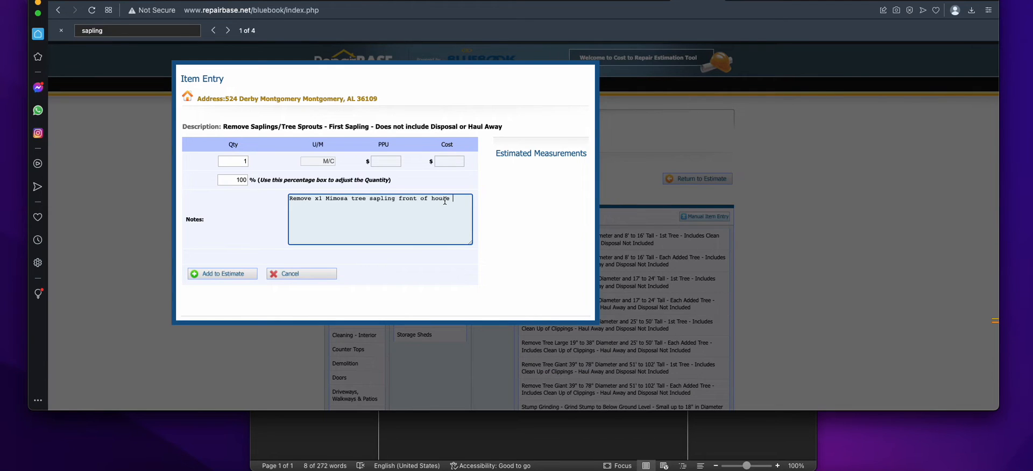
pyautogui.click(241, 274)
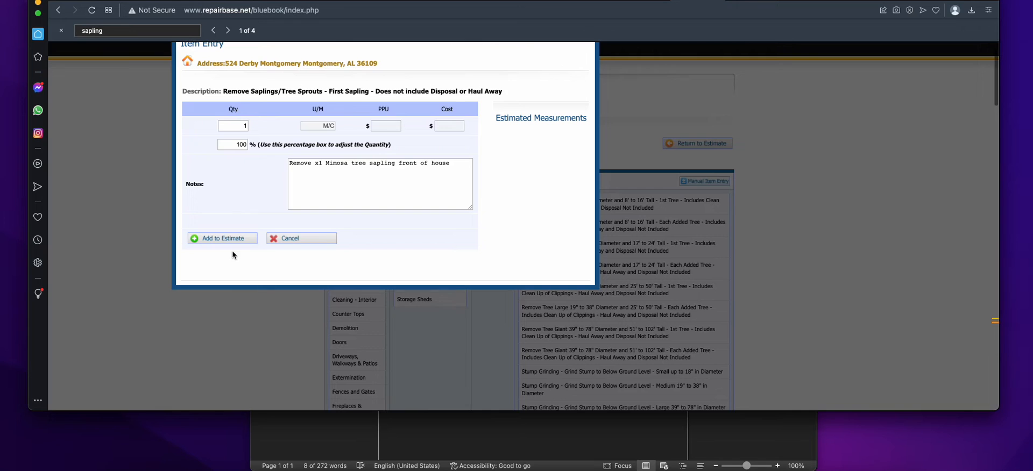
pyautogui.click(225, 240)
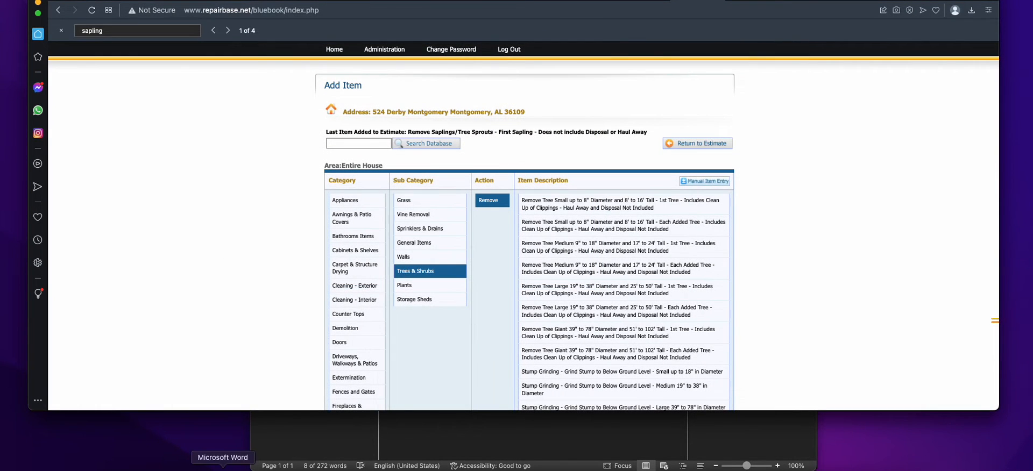
# Switch to Word, highlight the Mimosa sapling line in yellow and copy the crepe myrtle trimming line below it.
pyautogui.click(263, 456)
pyautogui.click(420, 61)
pyautogui.click(428, 157)
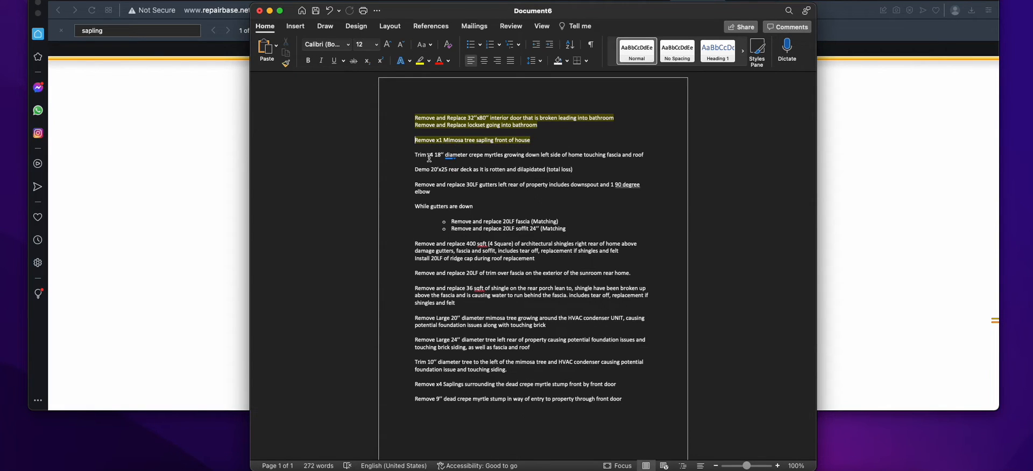
pyautogui.moveTo(413, 156); pyautogui.dragTo(640, 159)
pyautogui.press('cmd+c')
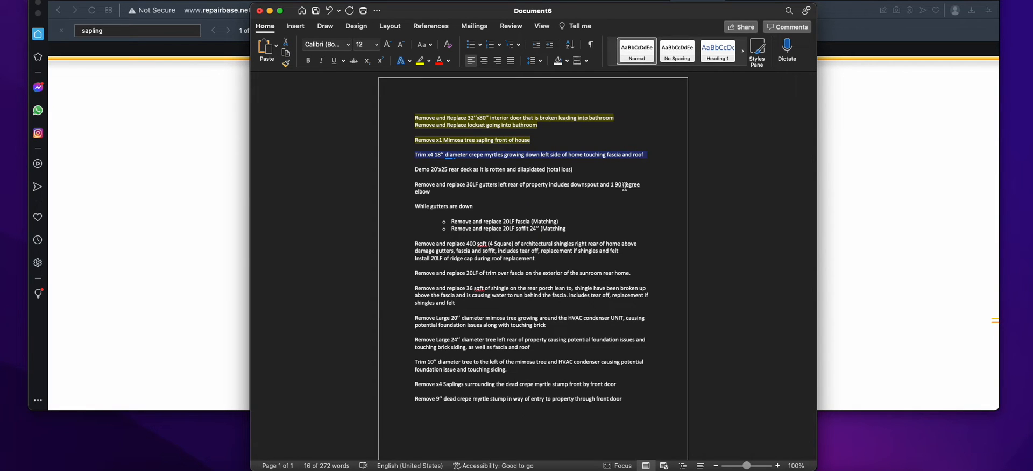
pyautogui.scroll(1, 625, 186)
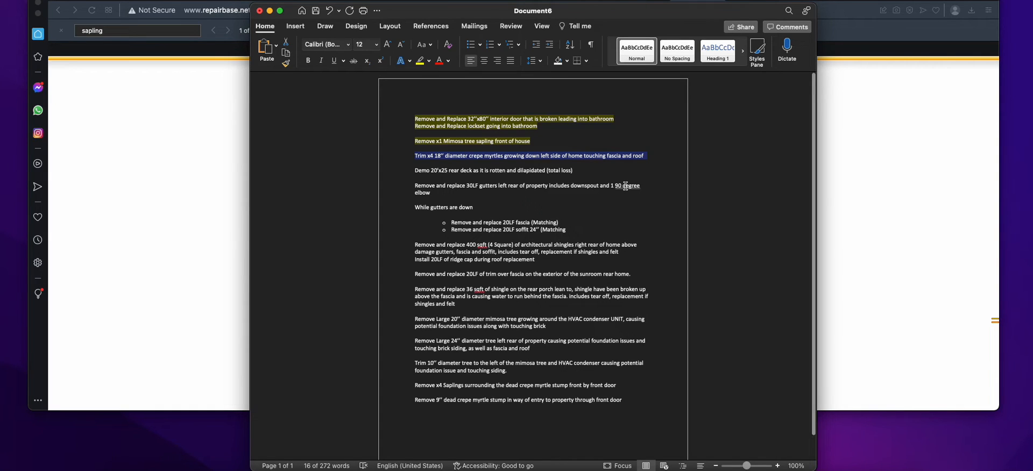
# In RepairBase, open the item "Trim Tree Obstacle Free Medium 9" to 18" Diameter and 17' to 24' Tall - 1st Tree".
pyautogui.click(157, 218)
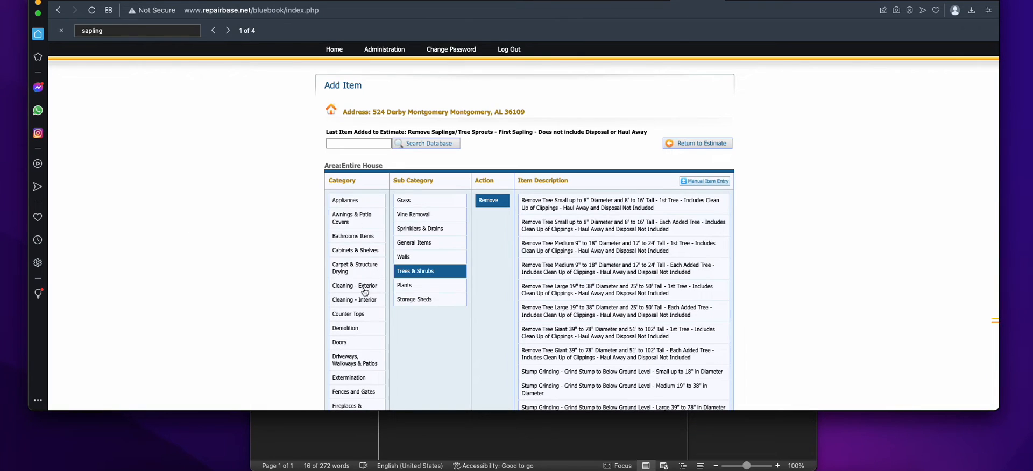
pyautogui.scroll(-10, 560, 329)
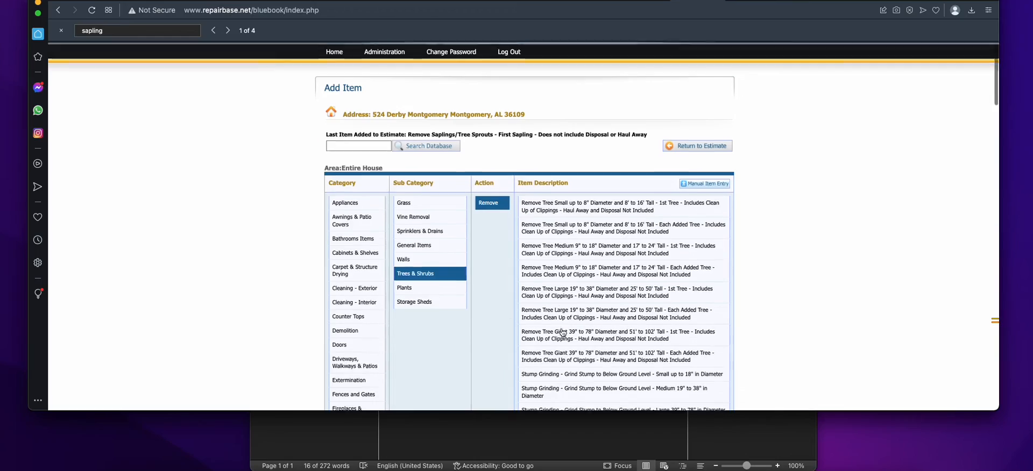
pyautogui.scroll(-15, 562, 332)
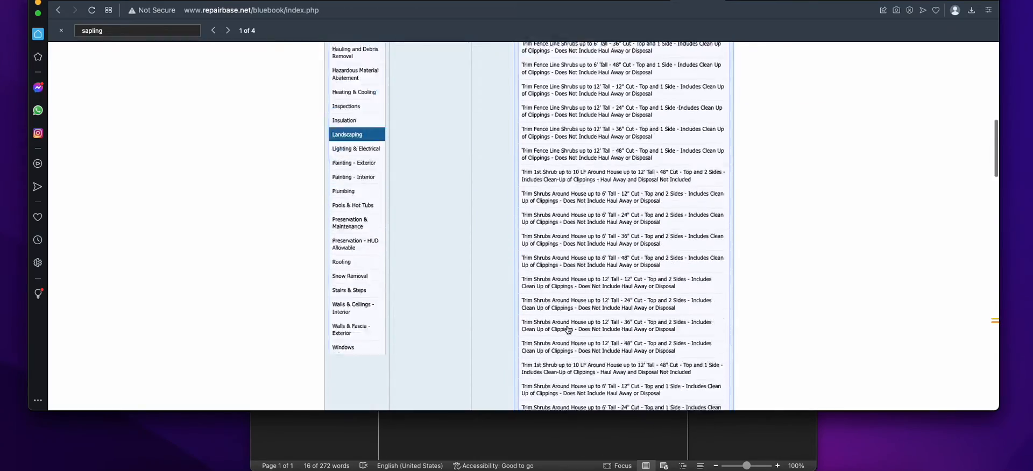
pyautogui.scroll(-12, 567, 329)
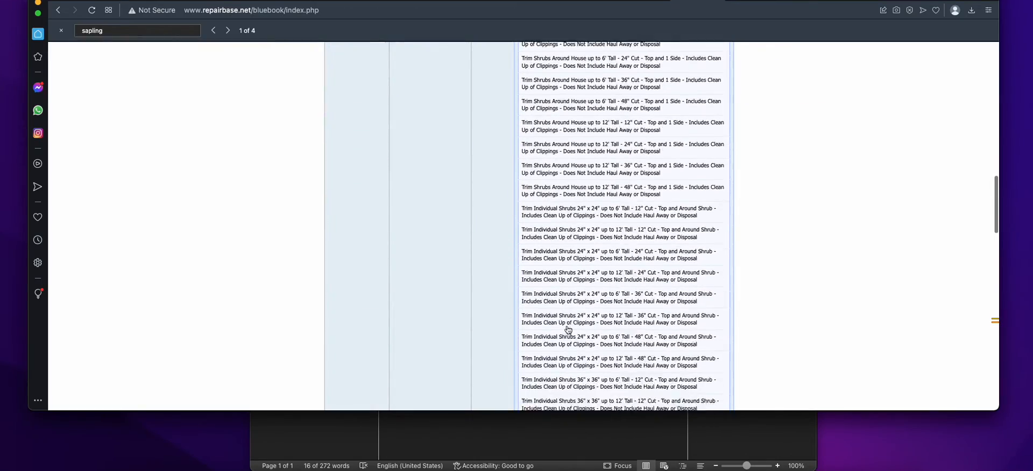
pyautogui.scroll(-8, 568, 329)
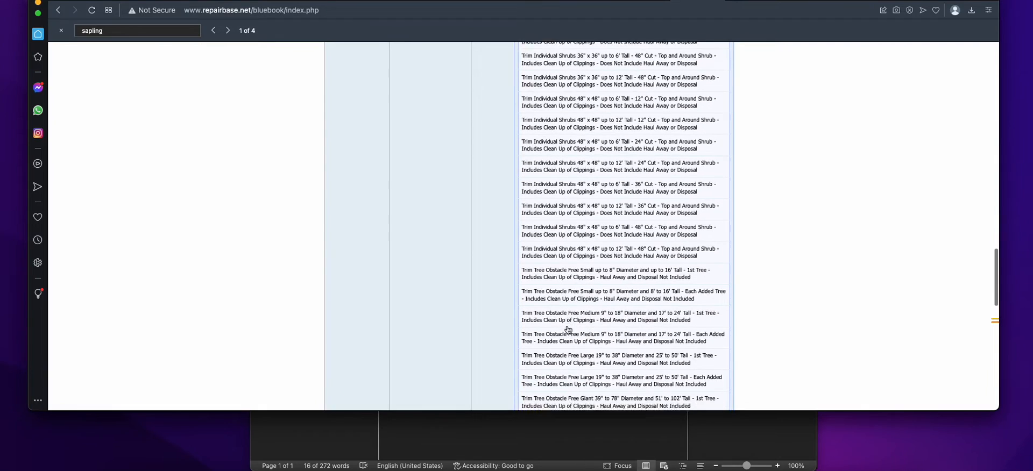
pyautogui.scroll(-1, 572, 280)
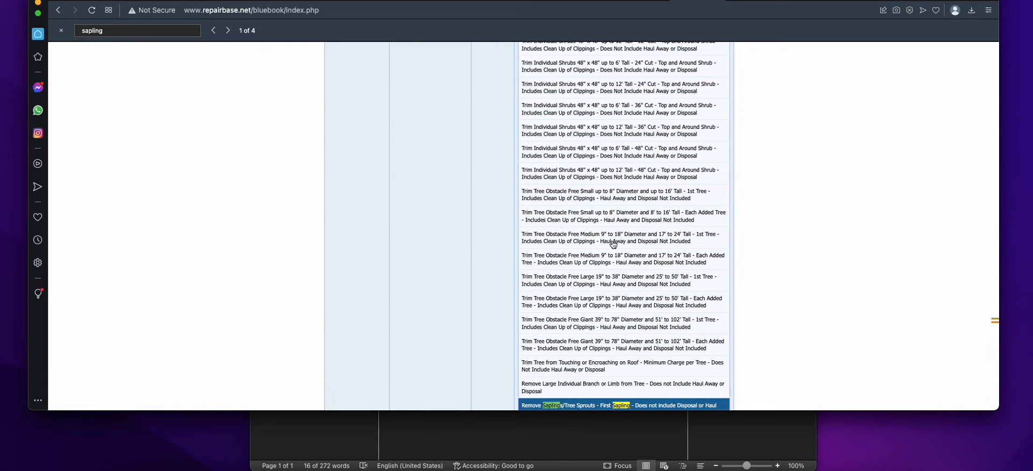
pyautogui.click(573, 244)
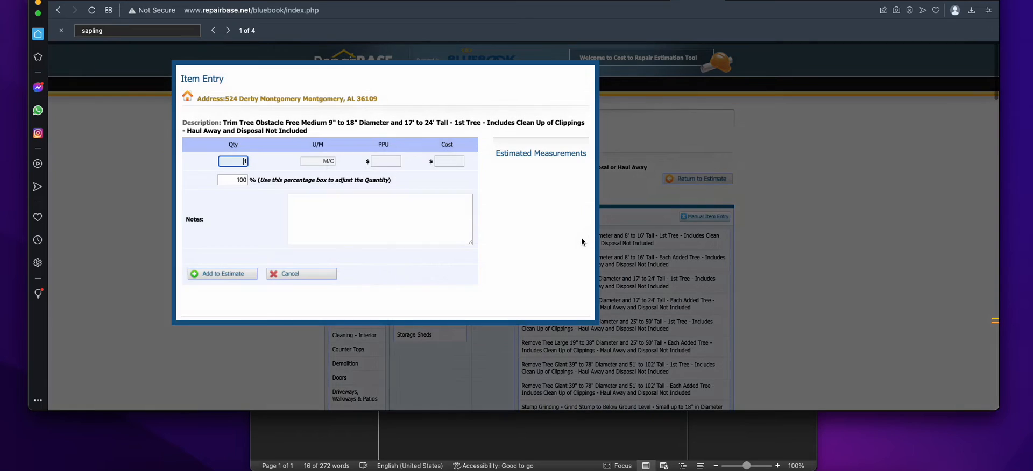
# Paste the crepe myrtle line into the notes, change its tree count to x1 and add the item to the estimate.
pyautogui.click(379, 223)
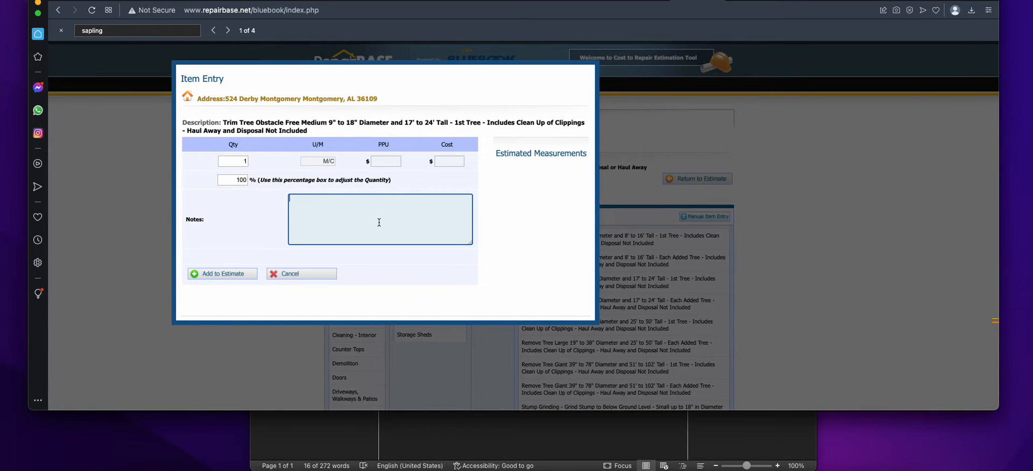
pyautogui.press('cmd+v')
pyautogui.click(313, 199)
pyautogui.write('4')
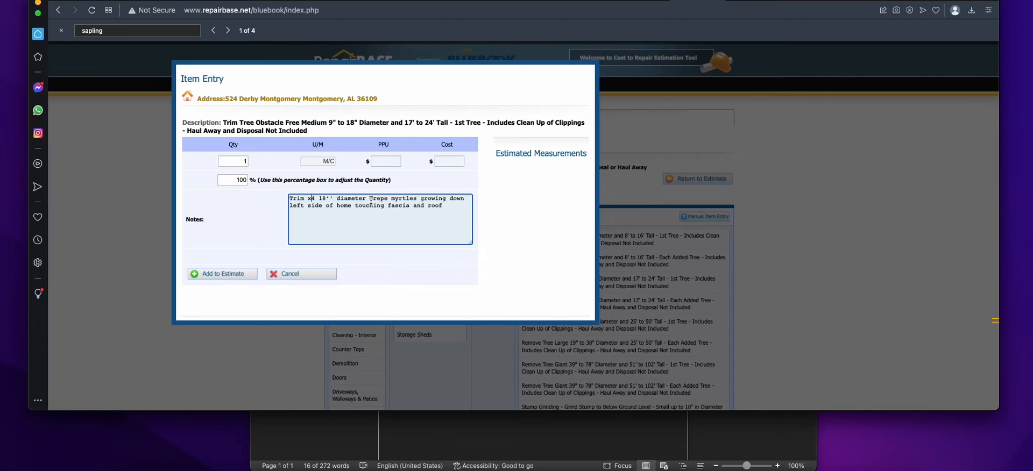
pyautogui.press('BackSpace')
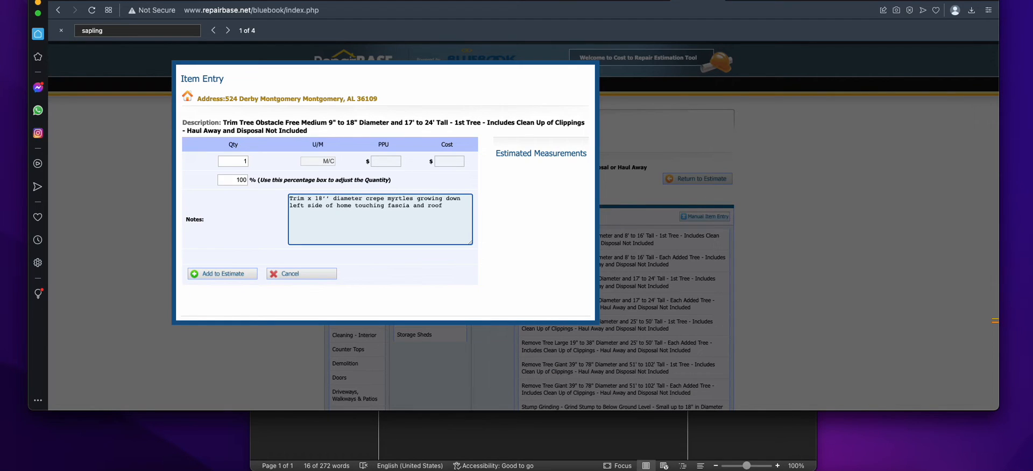
pyautogui.write('1')
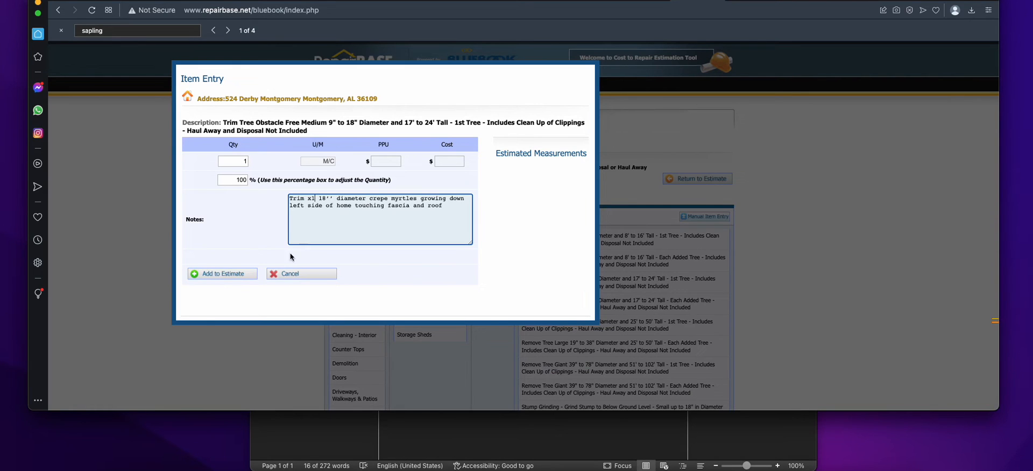
pyautogui.click(210, 274)
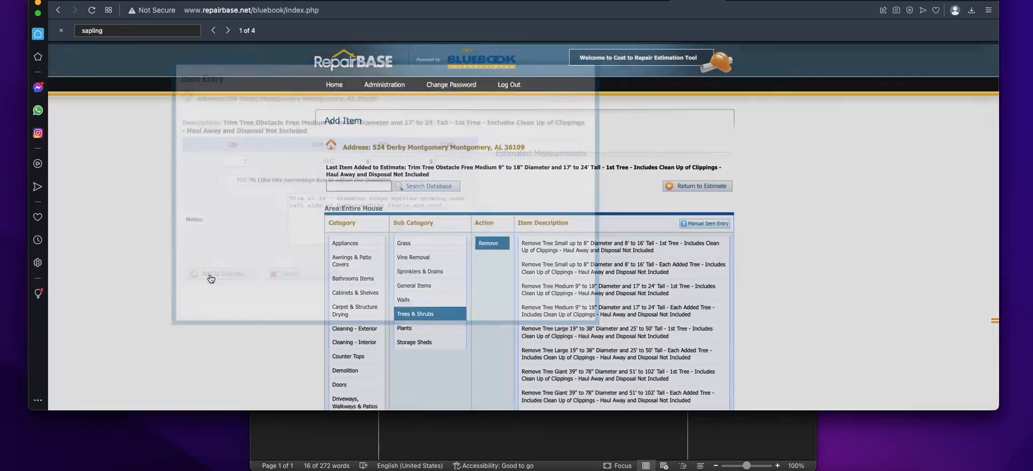
# Open the item "Trim Tree Obstacle Free Medium 9" to 18" Diameter and 17' to 24' Tall - Each Added Tree".
pyautogui.scroll(-15, 581, 330)
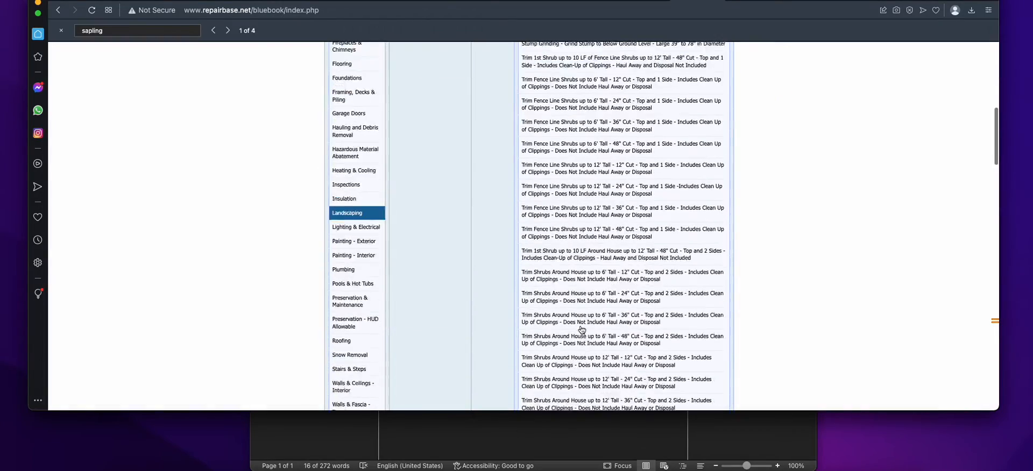
pyautogui.scroll(-10, 582, 329)
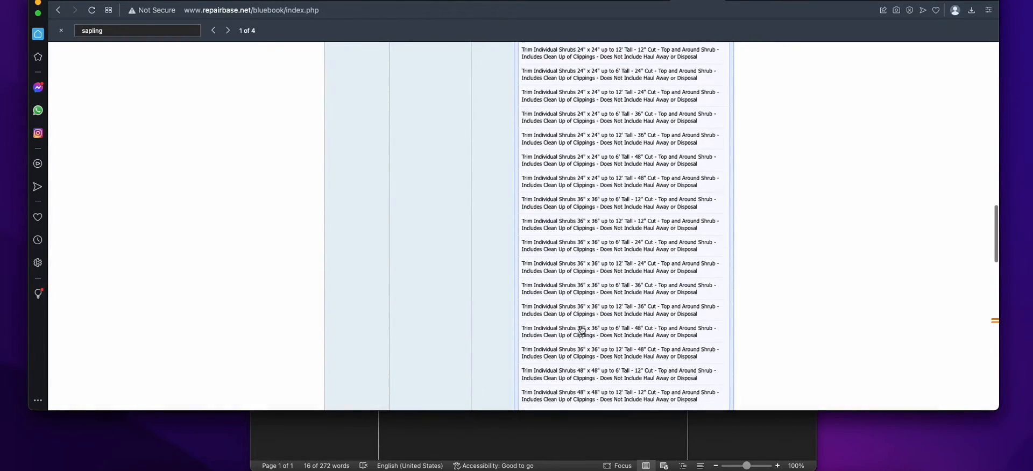
pyautogui.scroll(-1, 581, 330)
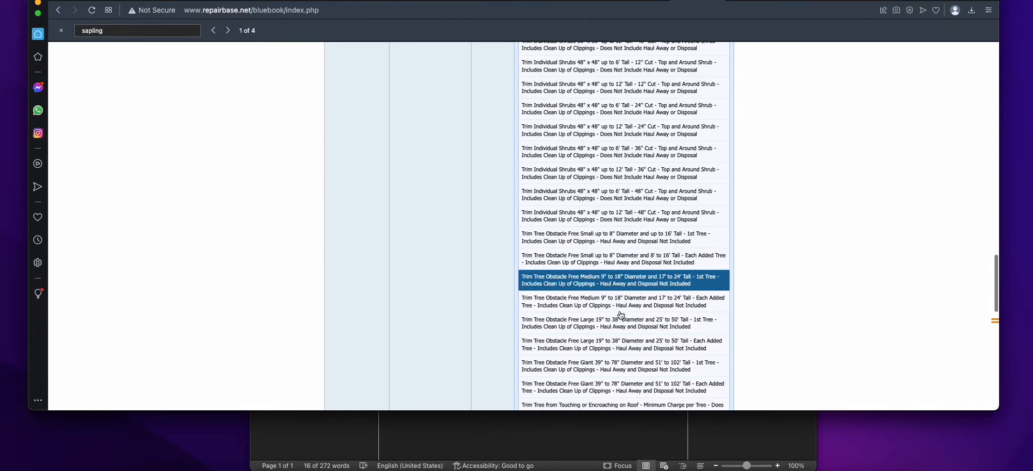
pyautogui.click(596, 306)
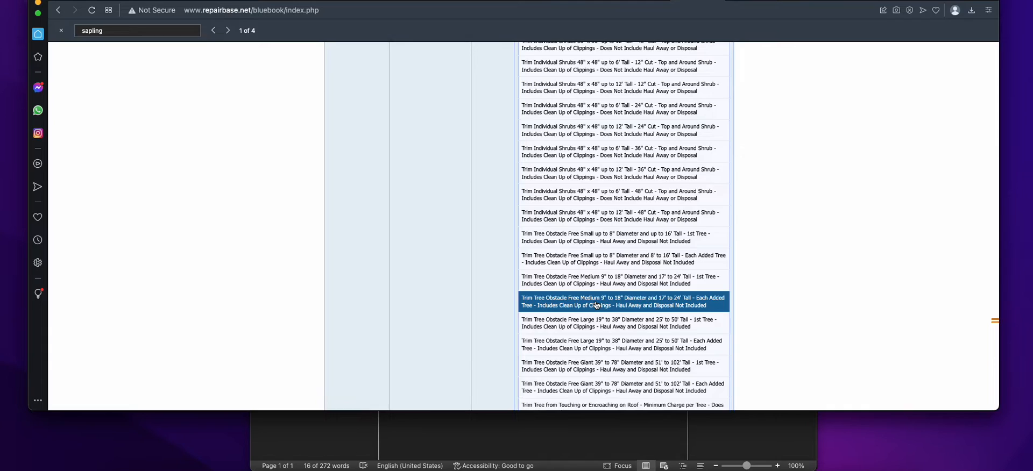
# Paste the crepe myrtle line into the notes, change its tree count to "x3 (additional)" and add the item to the estimate.
pyautogui.click(409, 229)
pyautogui.press('super+v')
pyautogui.click(316, 199)
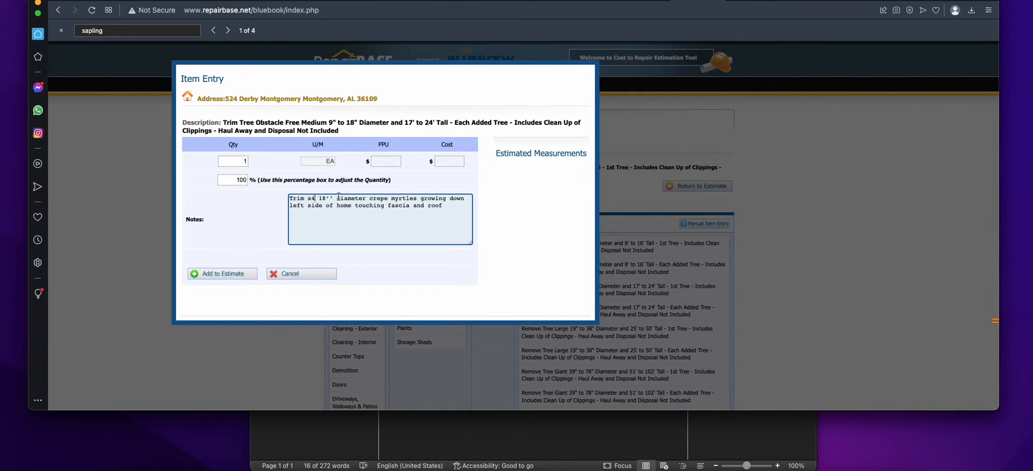
pyautogui.press('BackSpace')
pyautogui.write('3 ')
pyautogui.write('(addit')
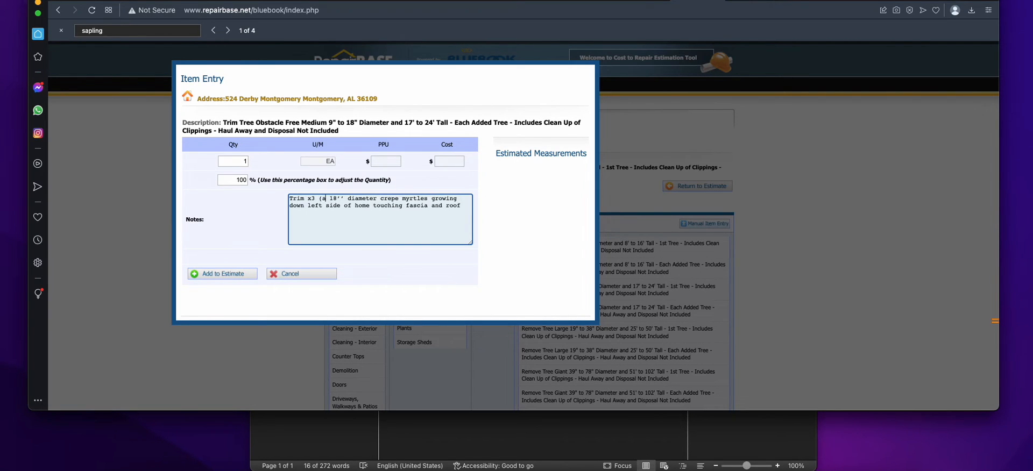
pyautogui.write('ional')
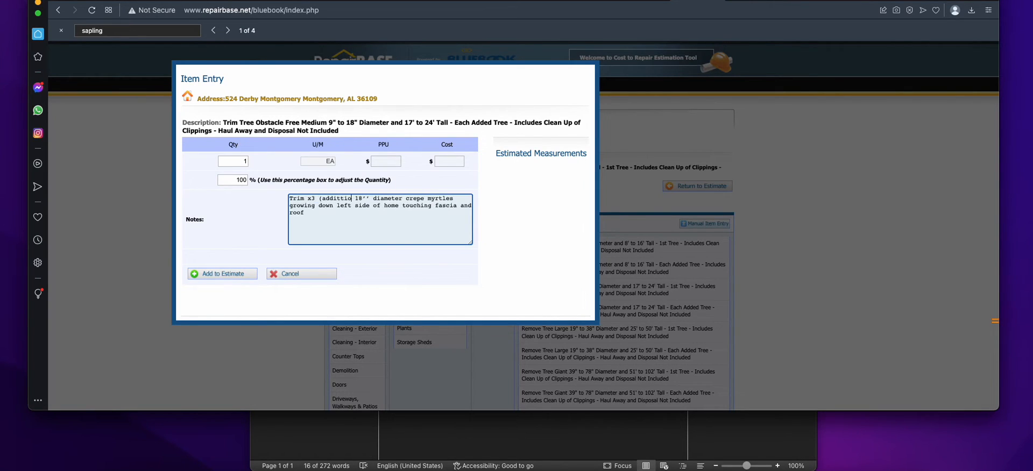
pyautogui.press('BackSpace')
pyautogui.press('BackSpace')
pyautogui.press('BackSpace')
pyautogui.press('BackSpace')
pyautogui.press('BackSpace')
pyautogui.press('BackSpace')
pyautogui.press('BackSpace')
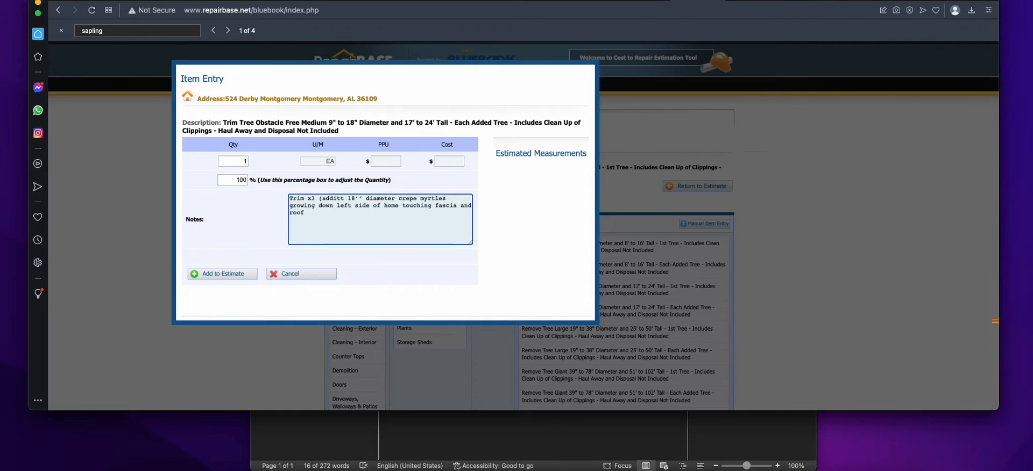
pyautogui.write('tional')
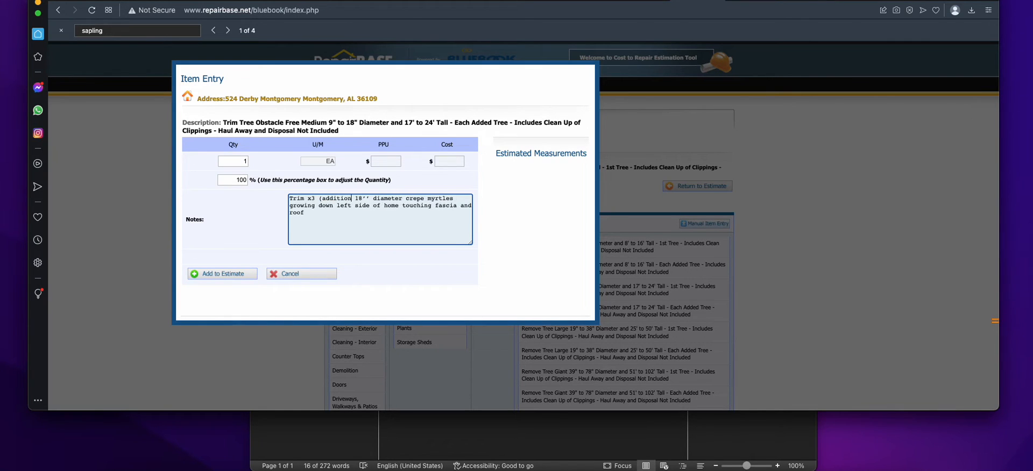
pyautogui.write(')')
pyautogui.click(242, 274)
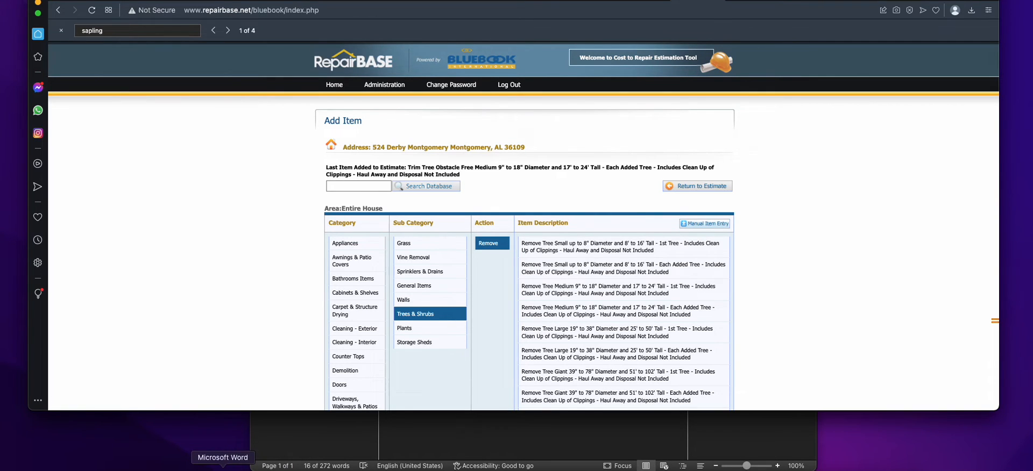
# Switch to Word, highlight the crepe myrtle line in yellow and correct the rear deck size below it to 20'x25'.
pyautogui.click(221, 469)
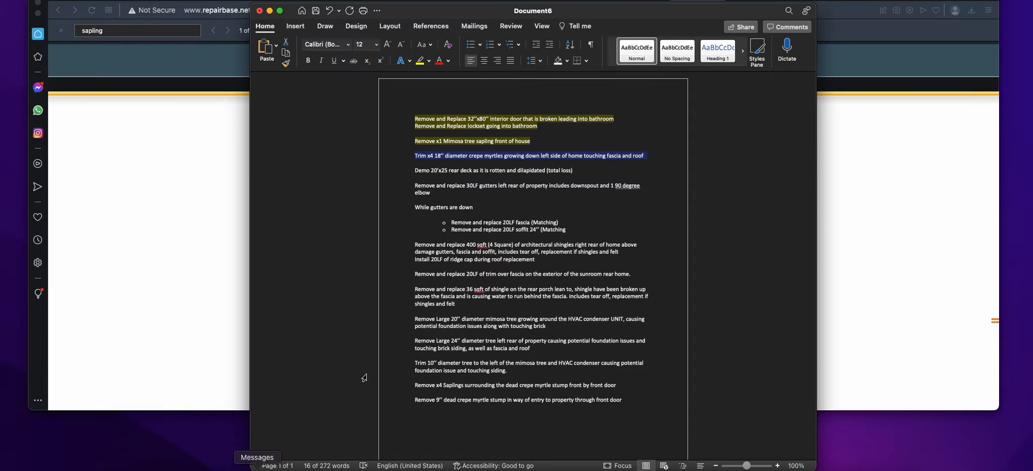
pyautogui.click(419, 61)
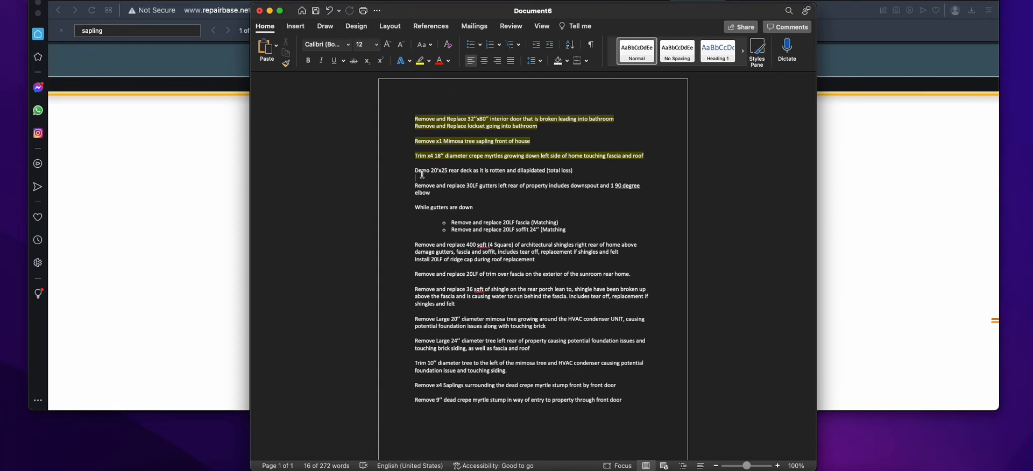
pyautogui.moveTo(415, 171); pyautogui.dragTo(506, 171)
pyautogui.click(447, 171)
pyautogui.write("'")
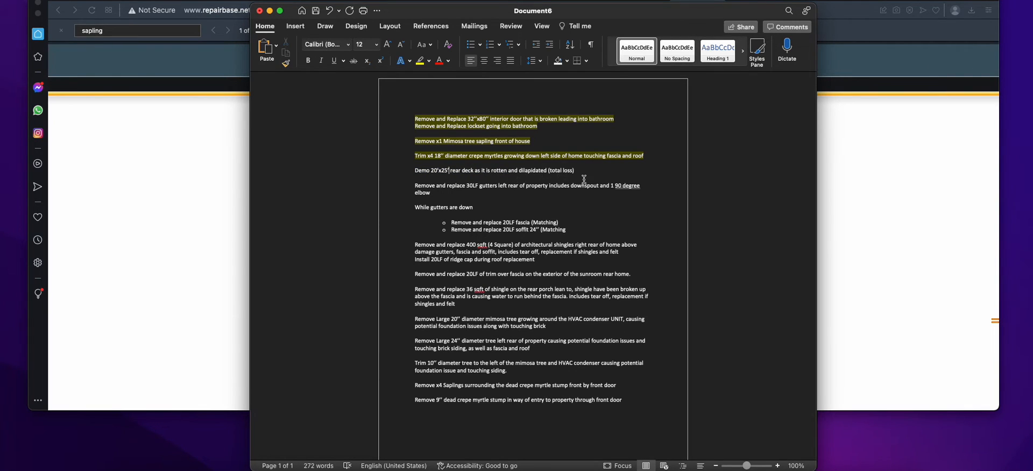
# Copy the rear deck line and, in RepairBase's Demolition category, open the item "Demolish and Remove Complete - Wood Structure 1st Story - Including Equipment, Foundation, Permits & Debris Removal".
pyautogui.moveTo(580, 175); pyautogui.dragTo(423, 172)
pyautogui.press('super+c')
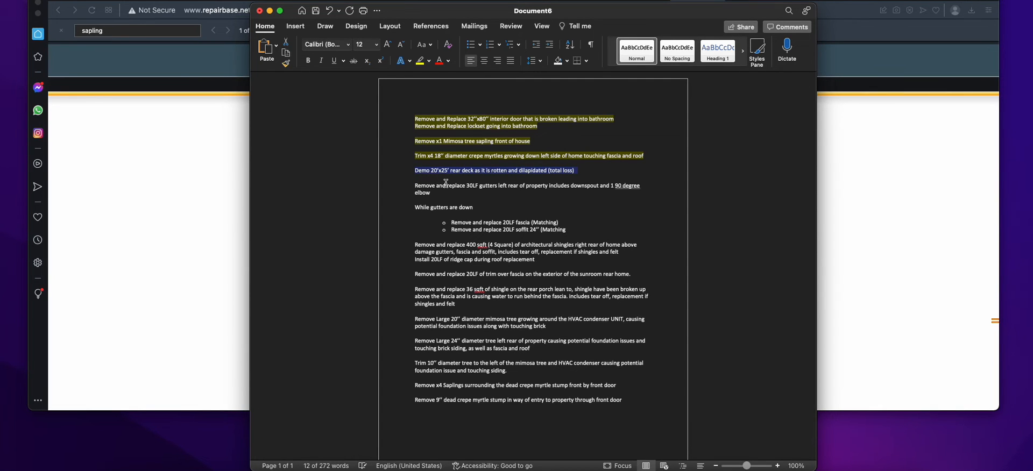
pyautogui.click(236, 198)
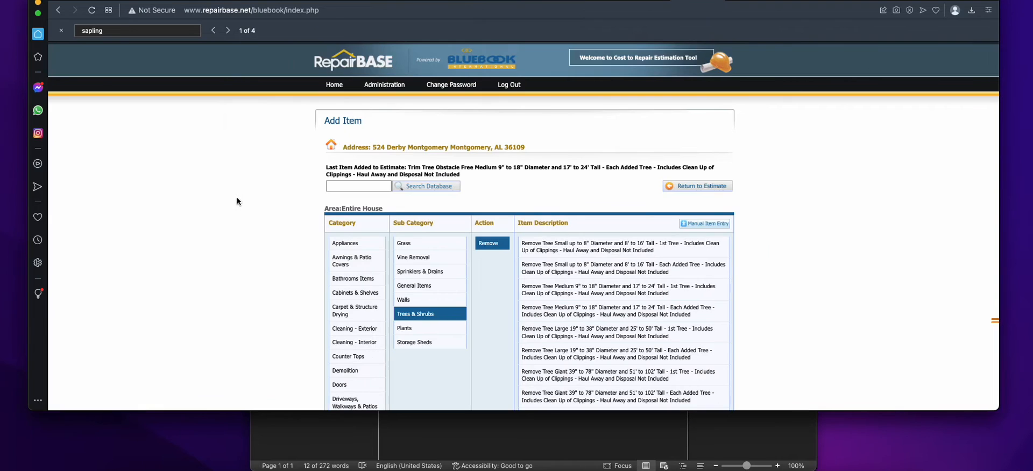
pyautogui.click(344, 371)
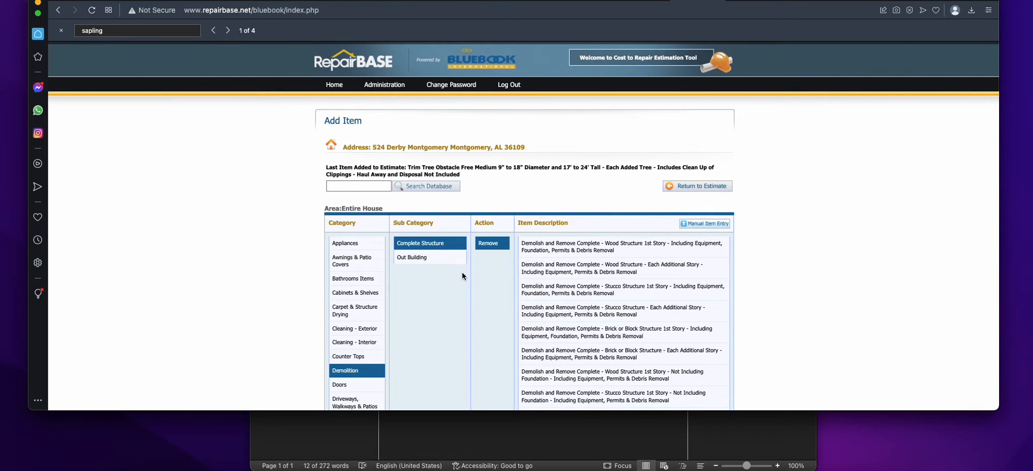
pyautogui.scroll(-2, 585, 290)
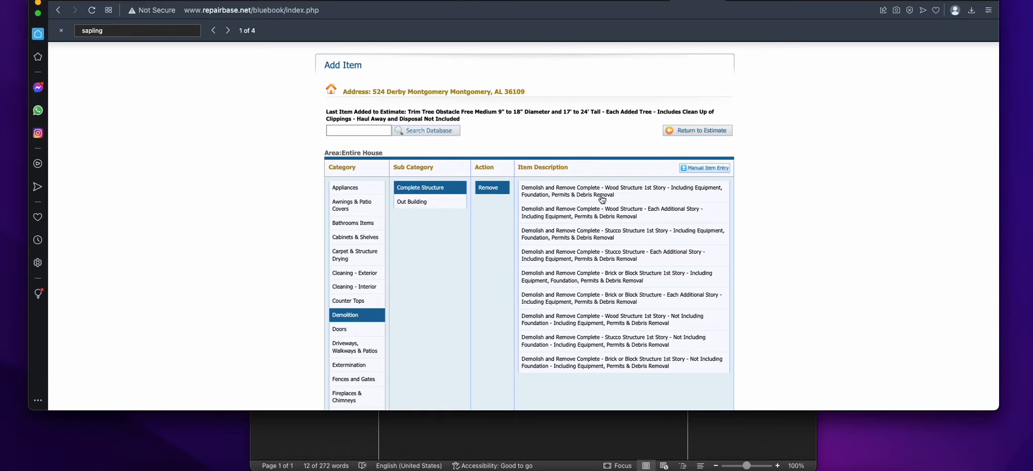
pyautogui.scroll(1, 571, 196)
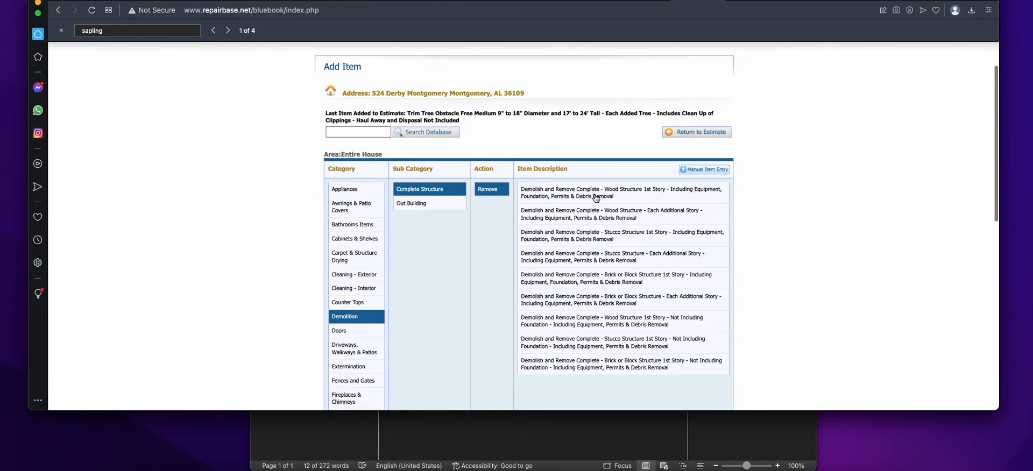
pyautogui.scroll(2, 597, 199)
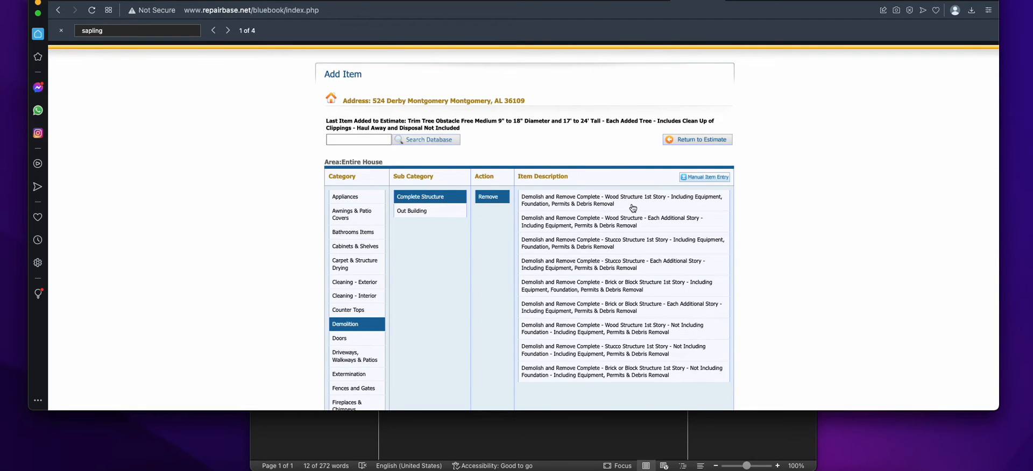
pyautogui.click(617, 206)
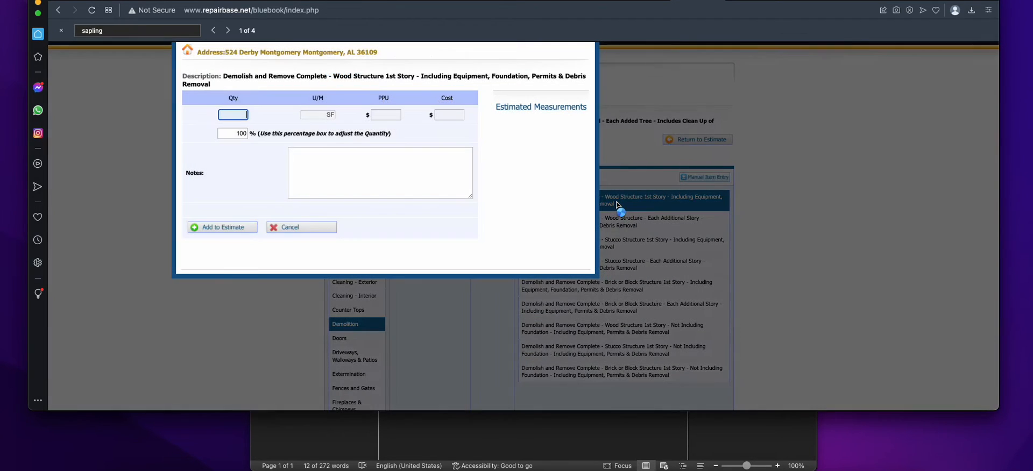
# Paste the rear deck line into the notes, set the quantity to 500 SF and add the item to the estimate.
pyautogui.click(375, 174)
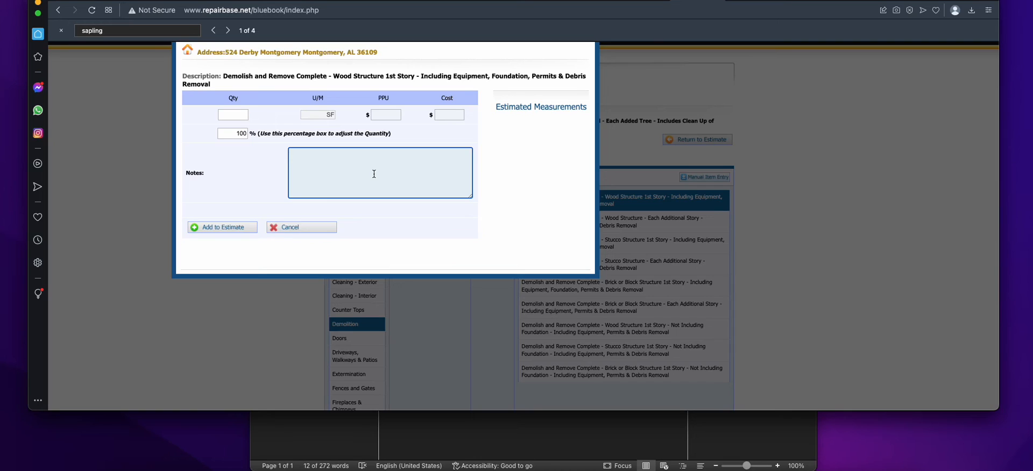
pyautogui.press('super+v')
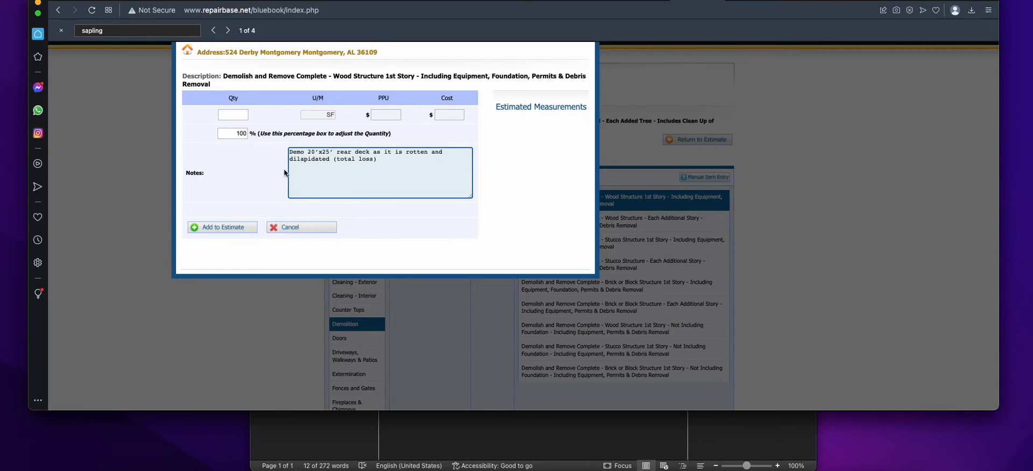
pyautogui.click(243, 116)
pyautogui.write('500')
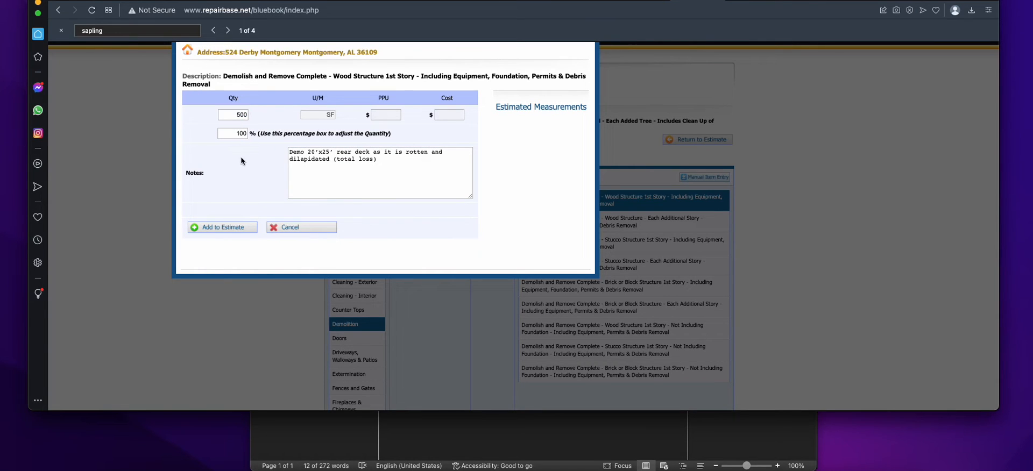
pyautogui.click(228, 230)
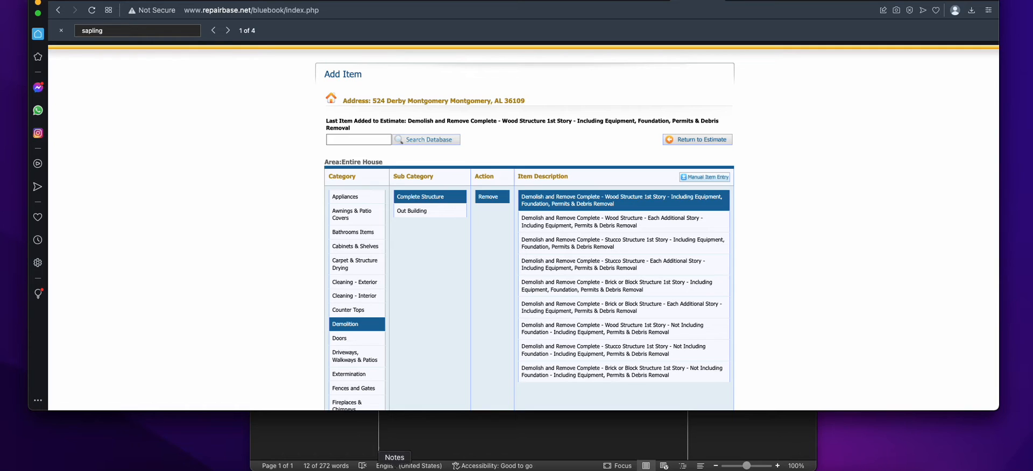
# Switch to Word, highlight the rear deck line in yellow and copy the 30LF gutter replacement line below it.
pyautogui.click(374, 436)
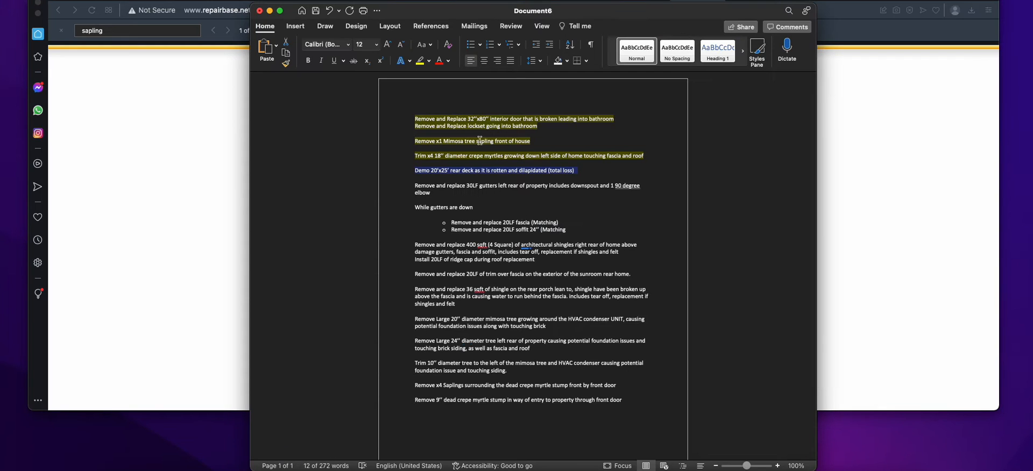
pyautogui.click(420, 61)
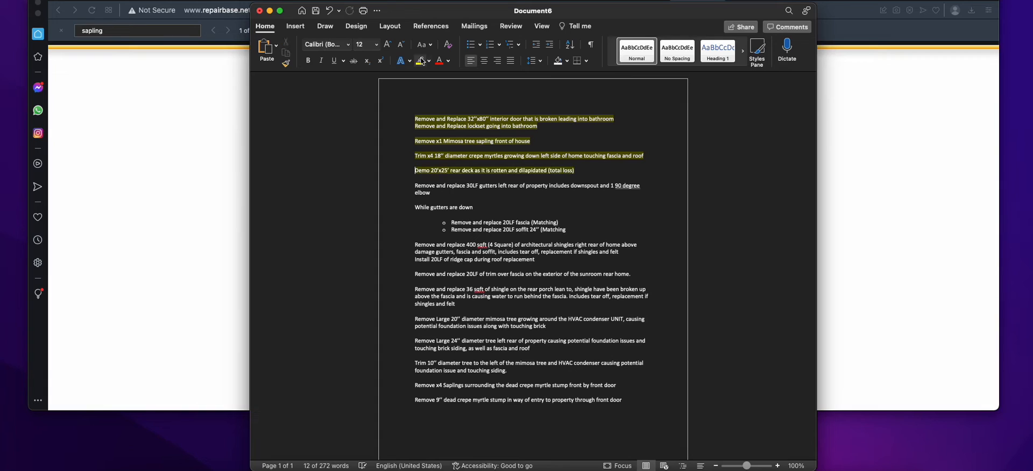
pyautogui.click(442, 198)
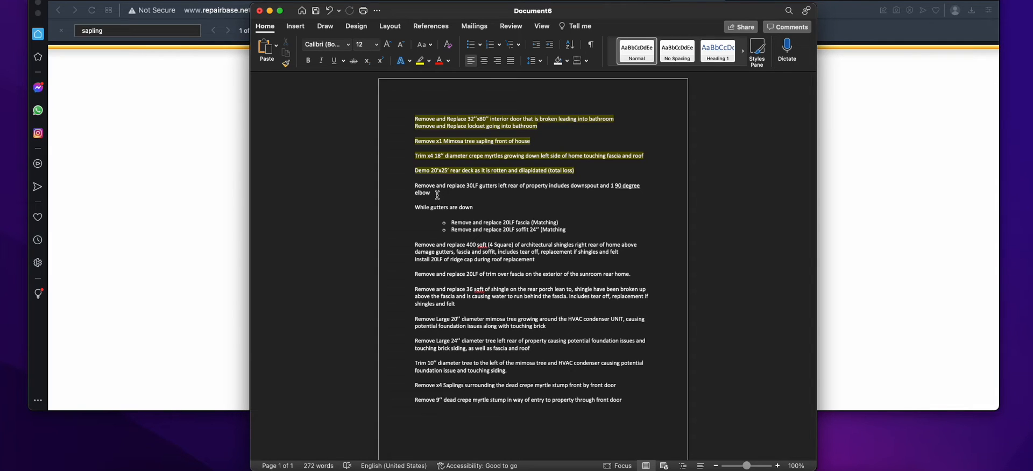
pyautogui.moveTo(430, 194); pyautogui.dragTo(415, 186)
pyautogui.press('super+c')
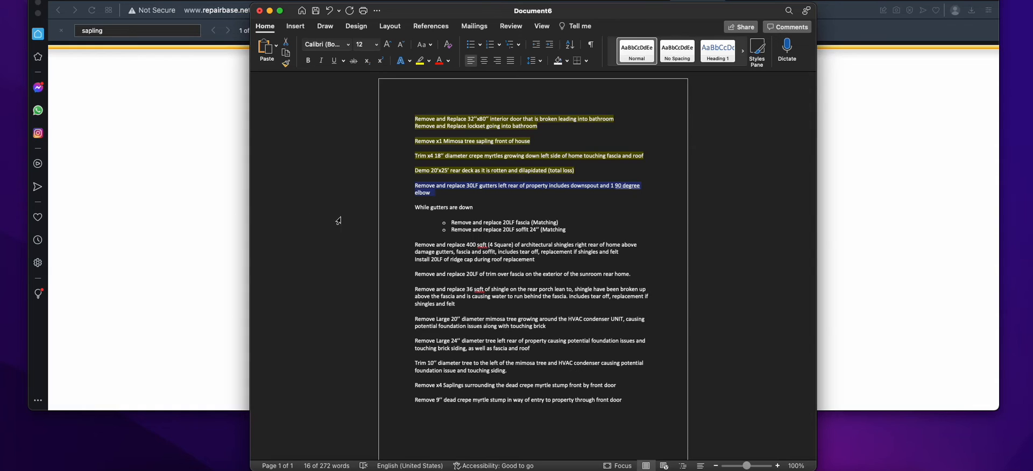
# Switch to RepairBase, look through the item categories and search the database for "gutters".
pyautogui.click(235, 202)
pyautogui.scroll(2, 361, 337)
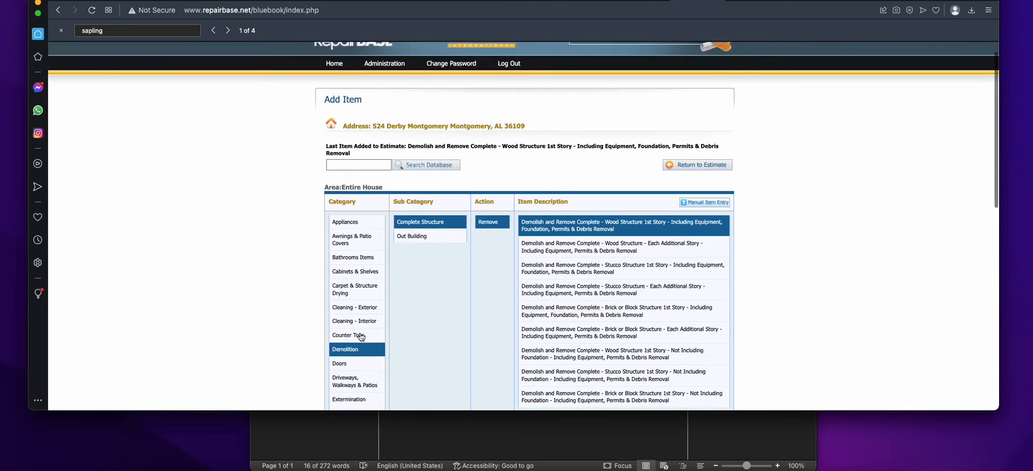
pyautogui.scroll(-5, 361, 337)
pyautogui.scroll(-5, 361, 336)
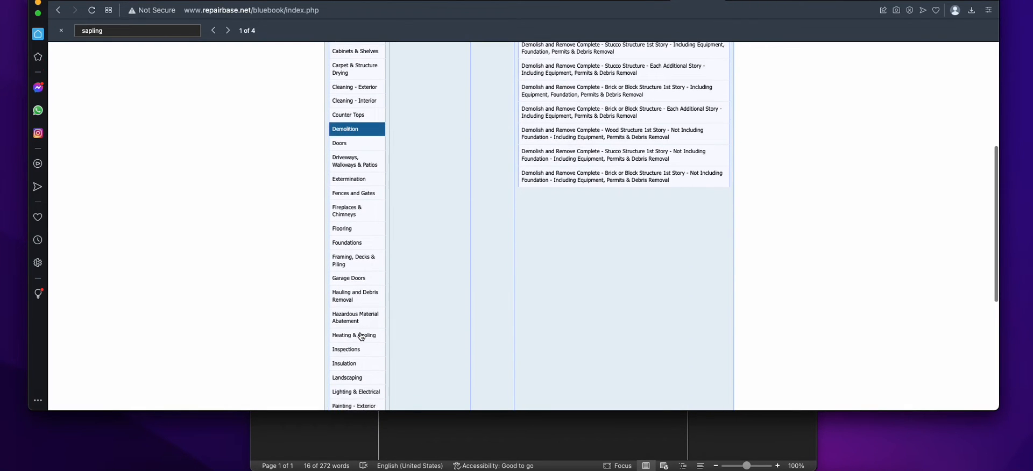
pyautogui.scroll(-5, 362, 337)
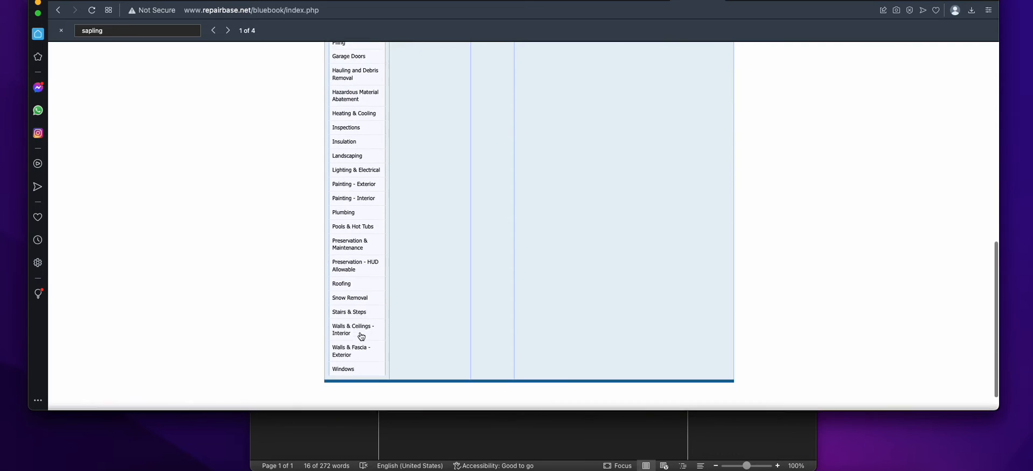
pyautogui.scroll(8, 361, 337)
pyautogui.scroll(3, 361, 337)
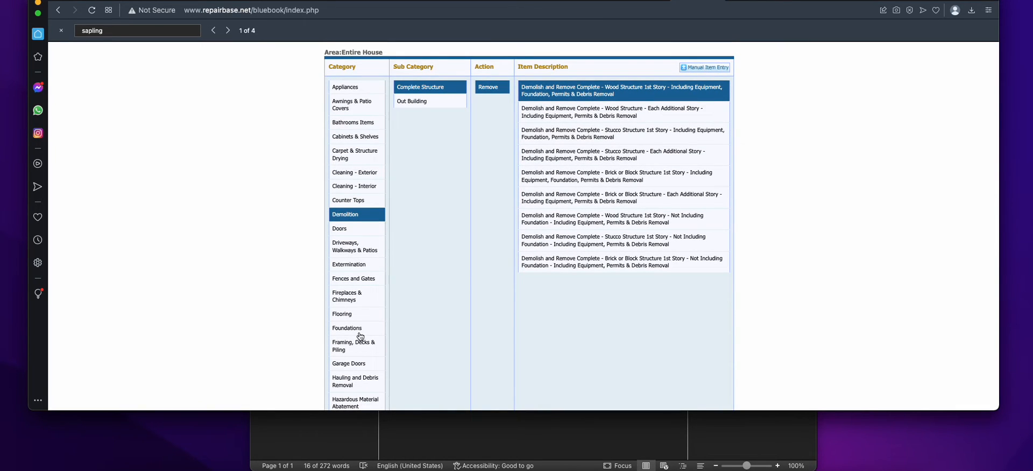
pyautogui.scroll(-3, 361, 337)
pyautogui.scroll(6, 359, 335)
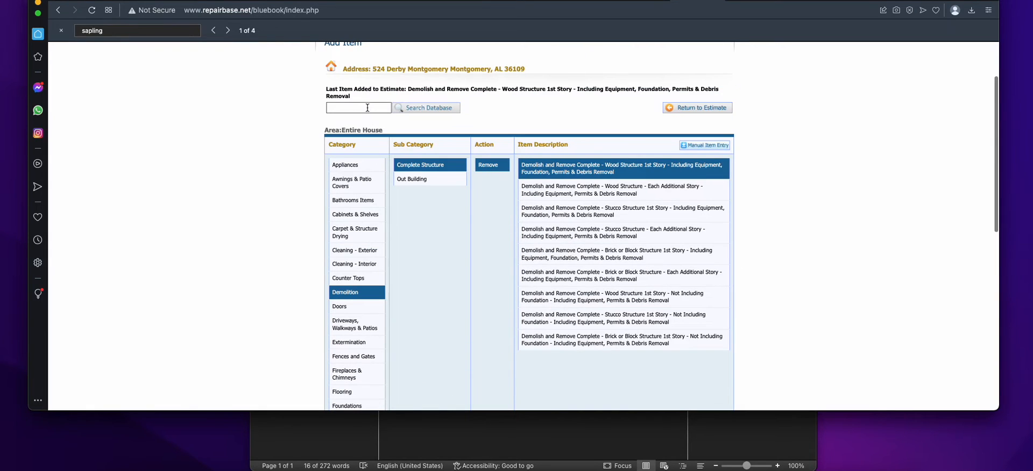
pyautogui.write('gutters')
pyautogui.press('Return')
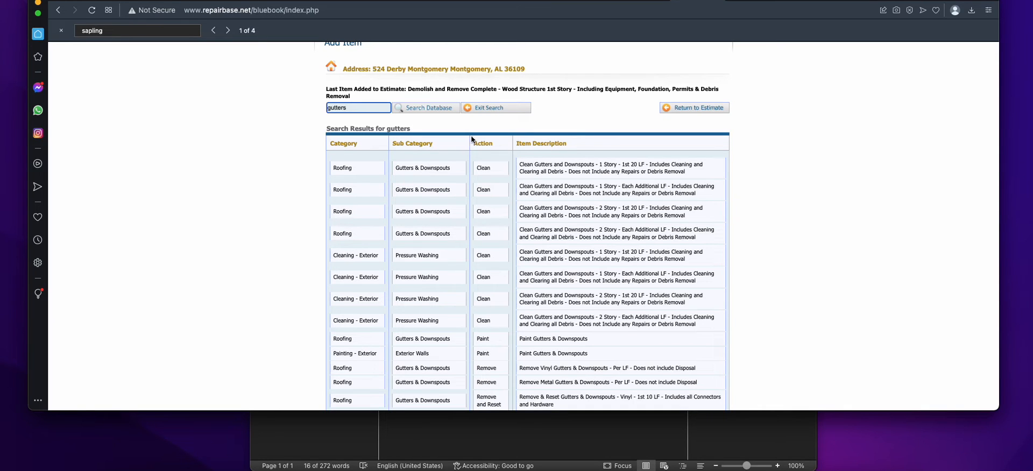
# Exit the gutters search results and open the Roofing category in the item list.
pyautogui.click(487, 107)
pyautogui.scroll(1, 344, 285)
pyautogui.scroll(-10, 353, 292)
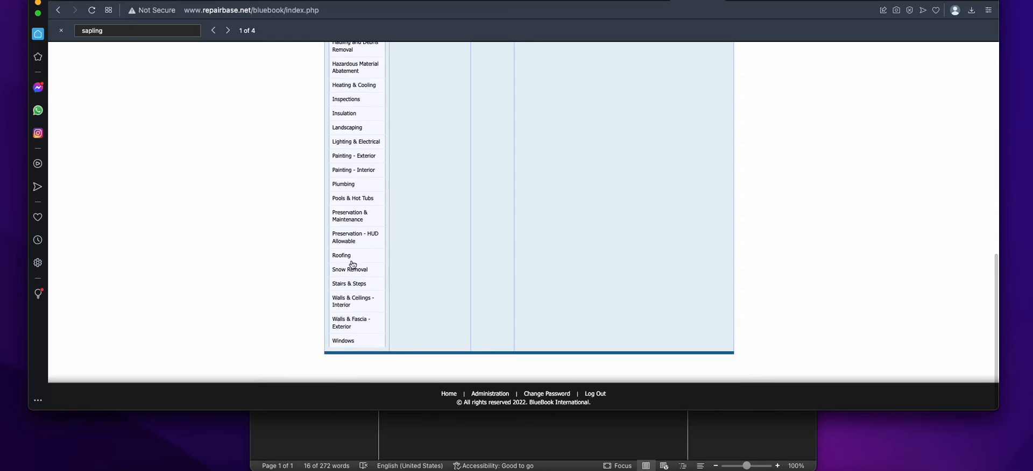
pyautogui.click(352, 262)
pyautogui.scroll(5, 471, 249)
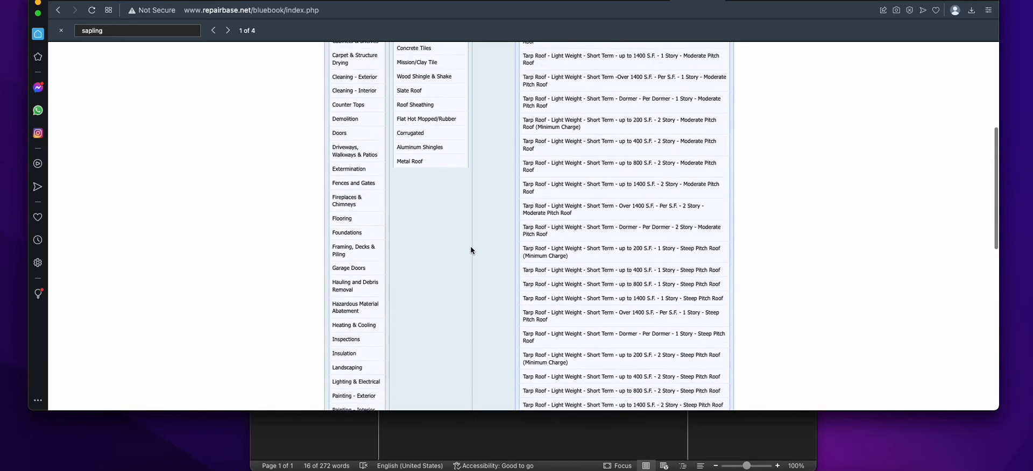
pyautogui.scroll(3, 471, 249)
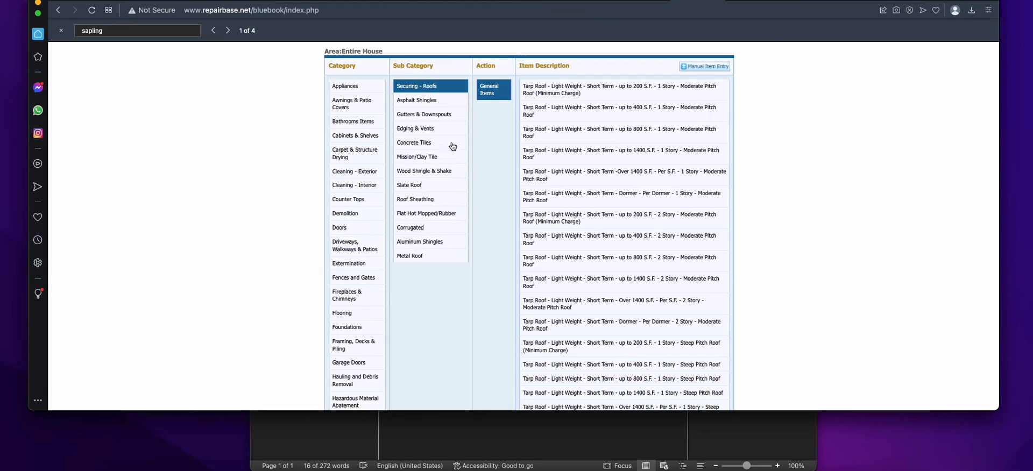
# In the Gutters & Downspouts subcategory, open the item "Remove Metal Gutters & Downspouts - Per LF - Does not include Disposal".
pyautogui.click(437, 117)
pyautogui.scroll(-1, 457, 137)
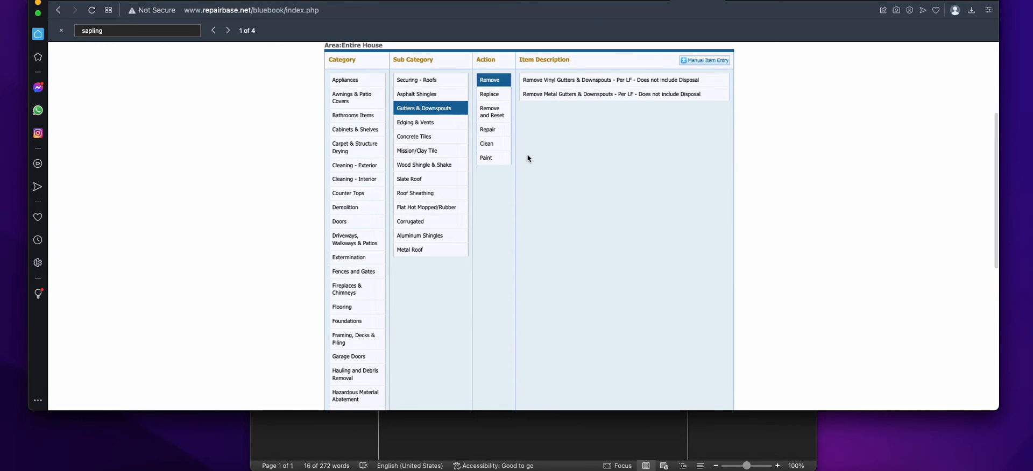
pyautogui.scroll(-1, 585, 106)
pyautogui.scroll(1, 581, 99)
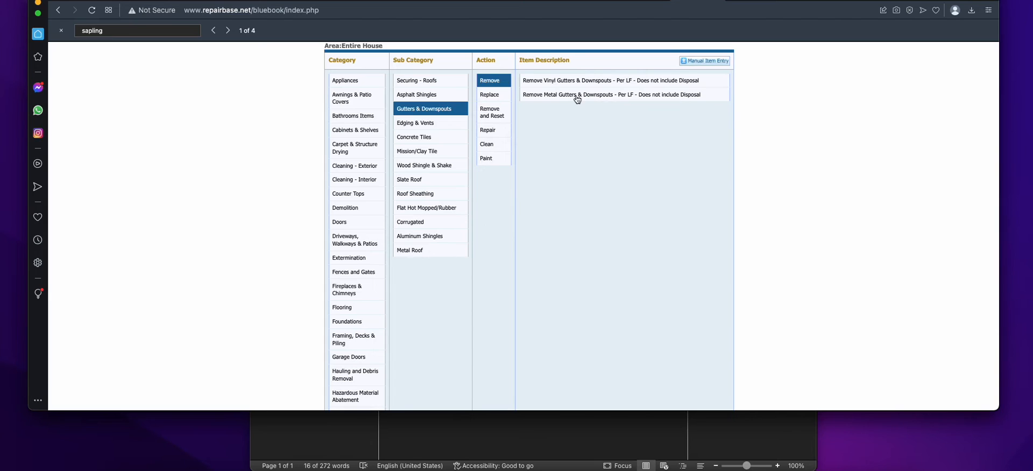
pyautogui.click(576, 100)
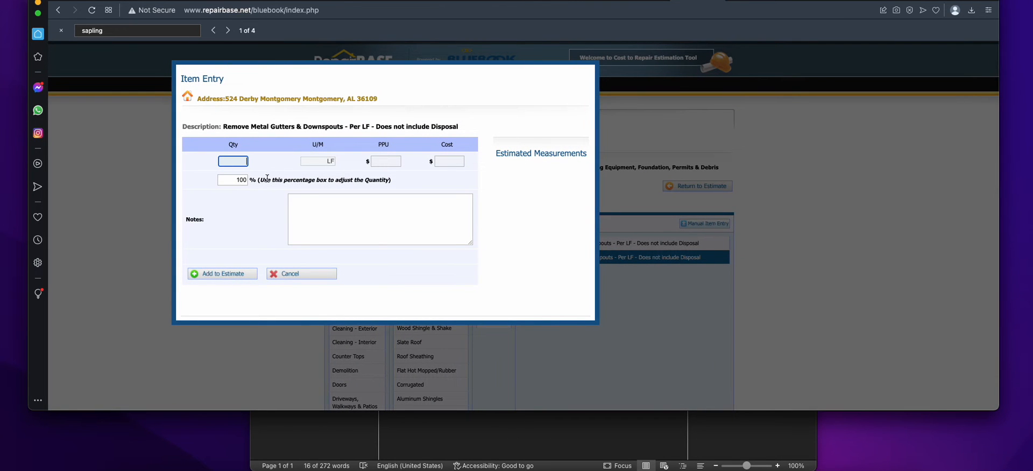
# Paste the gutter line into the notes, change its length to 20LF and set the quantity to 20 LF.
pyautogui.click(399, 236)
pyautogui.press('super+v')
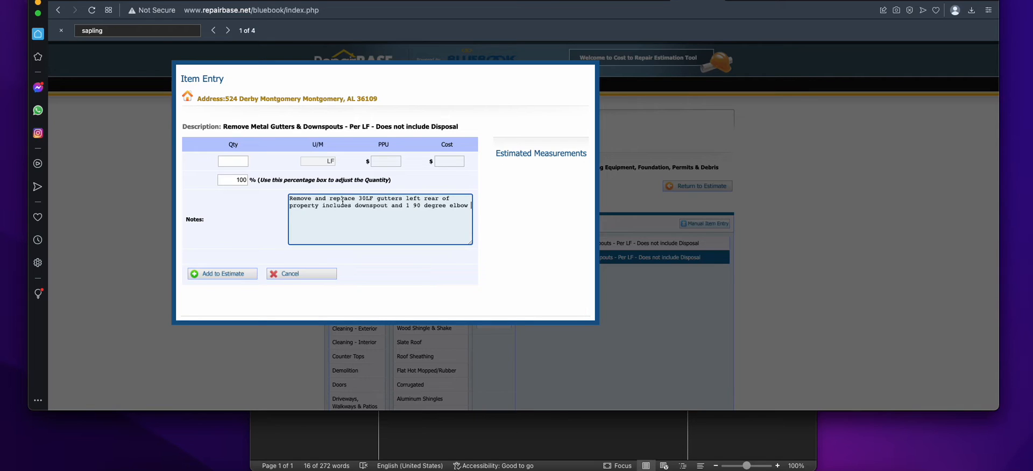
pyautogui.click(240, 162)
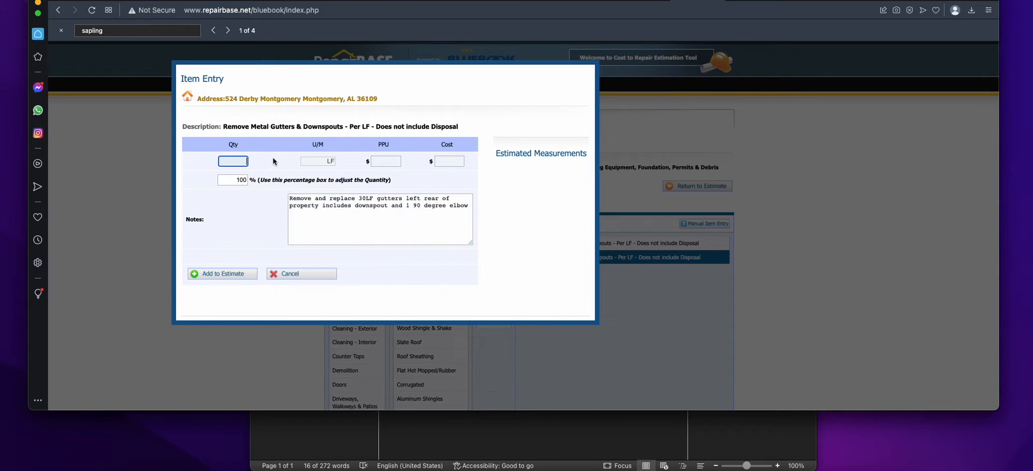
pyautogui.click(361, 198)
pyautogui.press('Delete')
pyautogui.press('BackSpace')
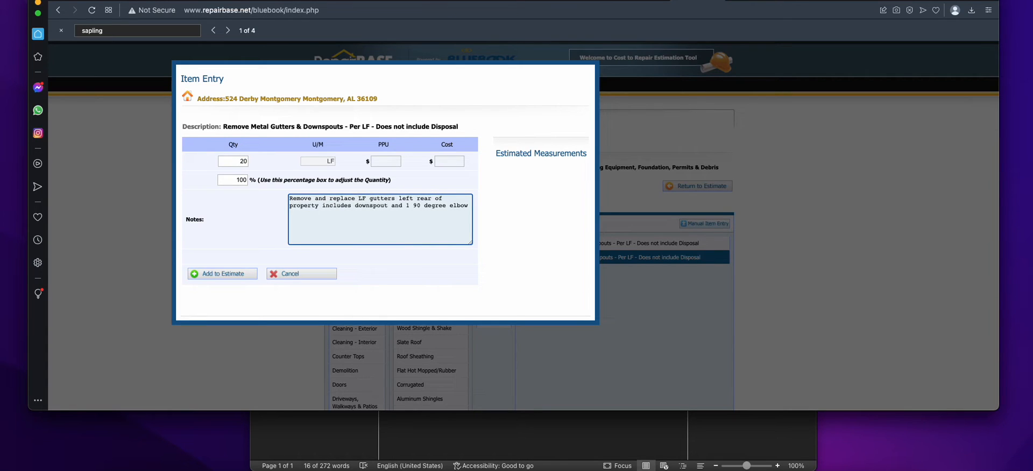
pyautogui.write('20')
# Shorten the note to "Remove 20LF gutters left rear of property" and add the item to the estimate.
pyautogui.moveTo(469, 207); pyautogui.dragTo(323, 209)
pyautogui.press('BackSpace')
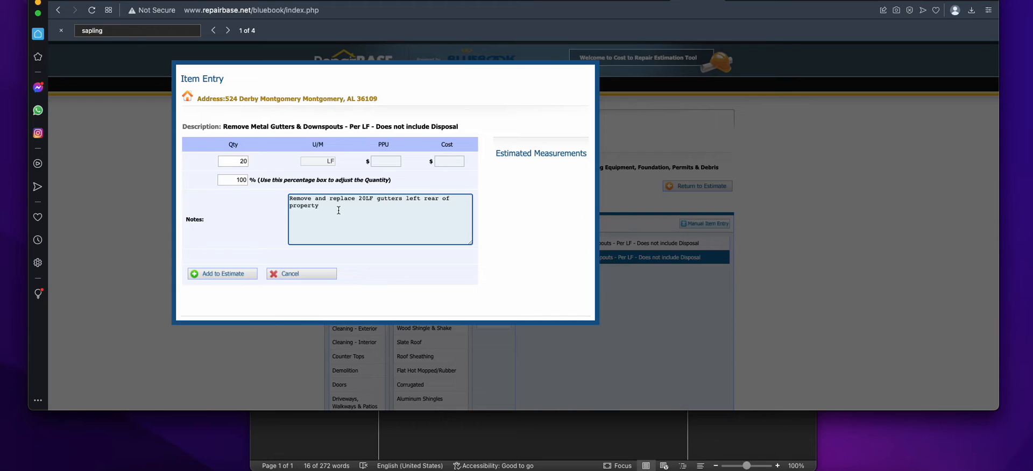
pyautogui.moveTo(359, 201); pyautogui.dragTo(316, 201)
pyautogui.press('BackSpace')
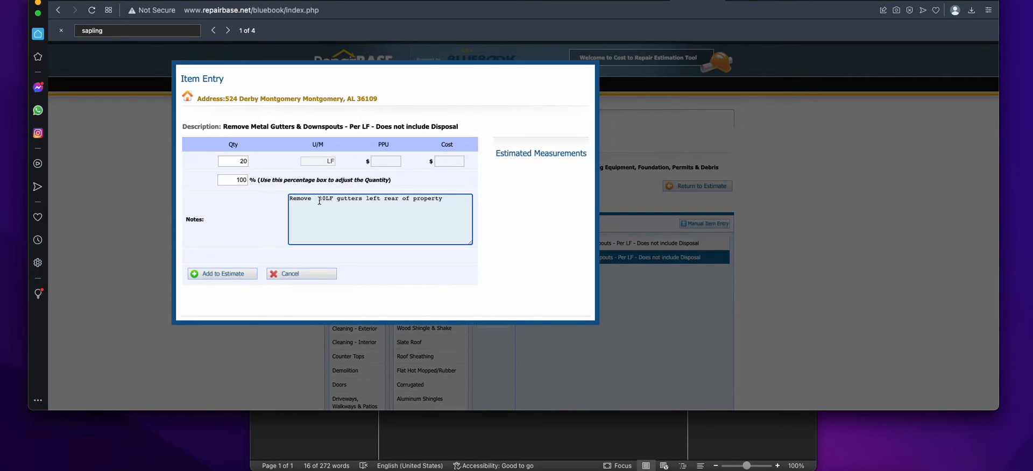
pyautogui.press('Delete')
pyautogui.click(237, 272)
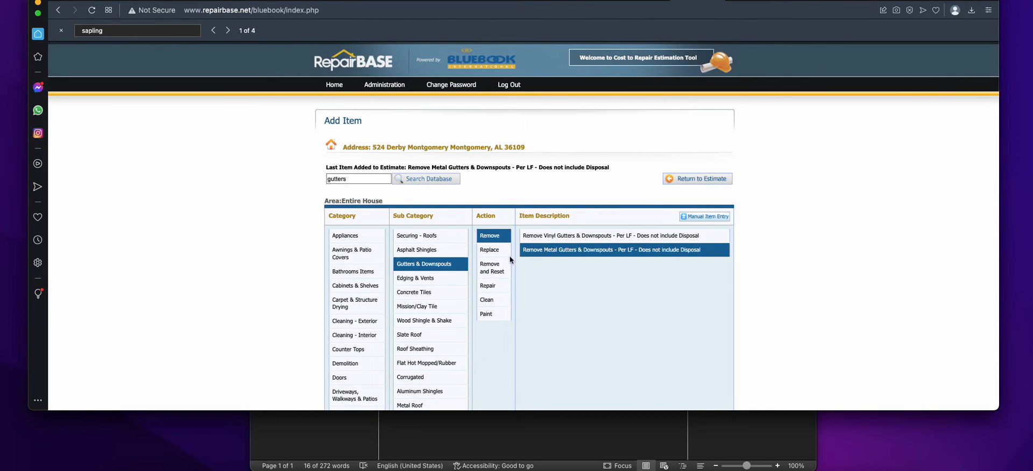
# Among the Replace items for gutters, open "Replace Gutters & Downspouts - Aluminum/Galvanized Steel - 1st 10 LF".
pyautogui.click(496, 251)
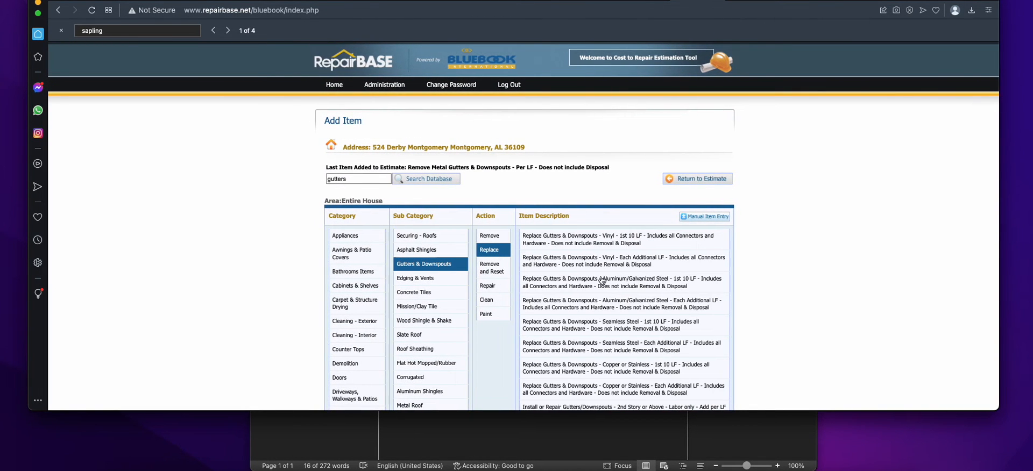
pyautogui.scroll(-2, 609, 274)
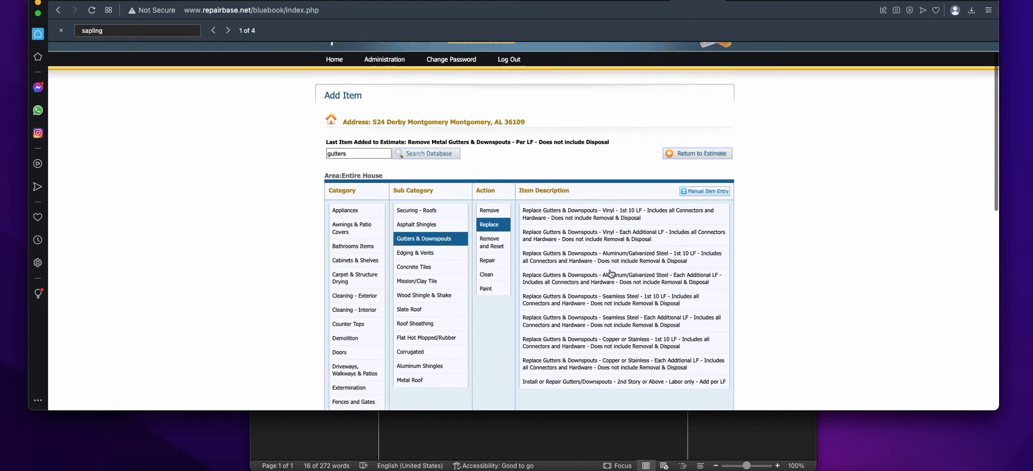
pyautogui.scroll(-2, 611, 273)
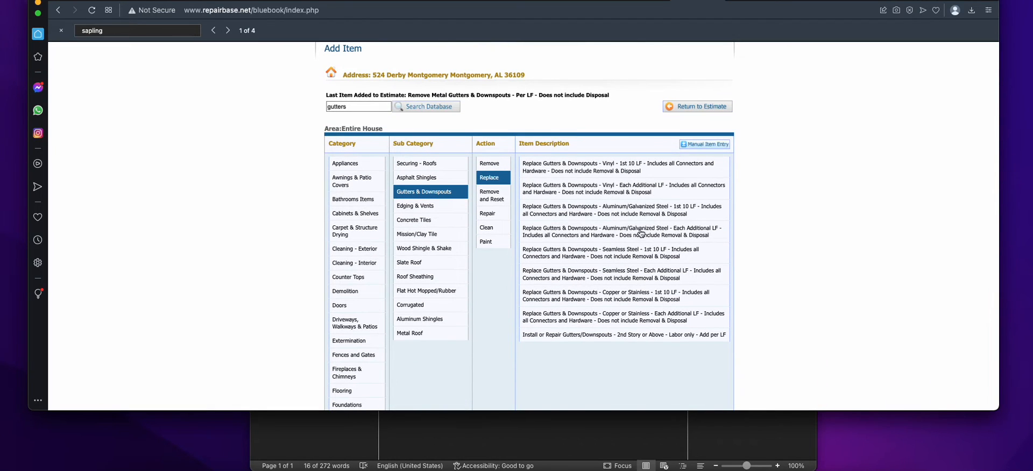
pyautogui.scroll(1, 653, 218)
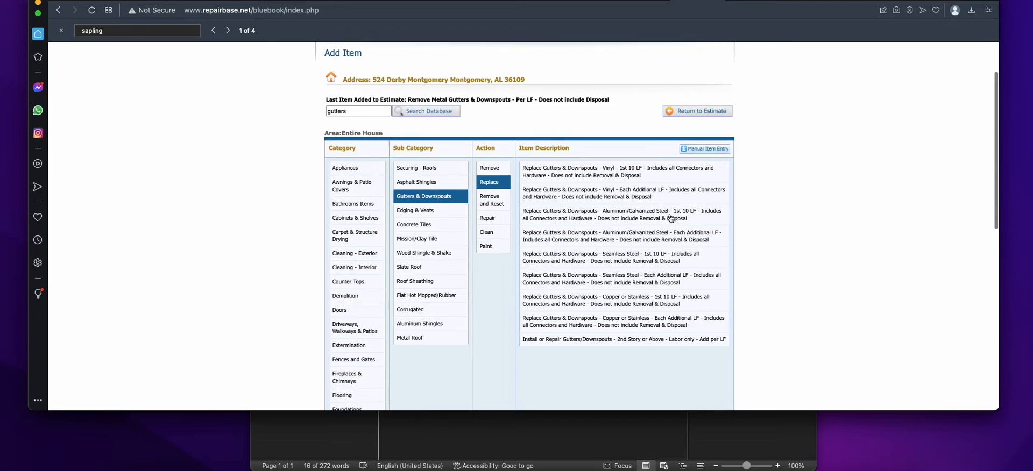
pyautogui.scroll(2, 694, 221)
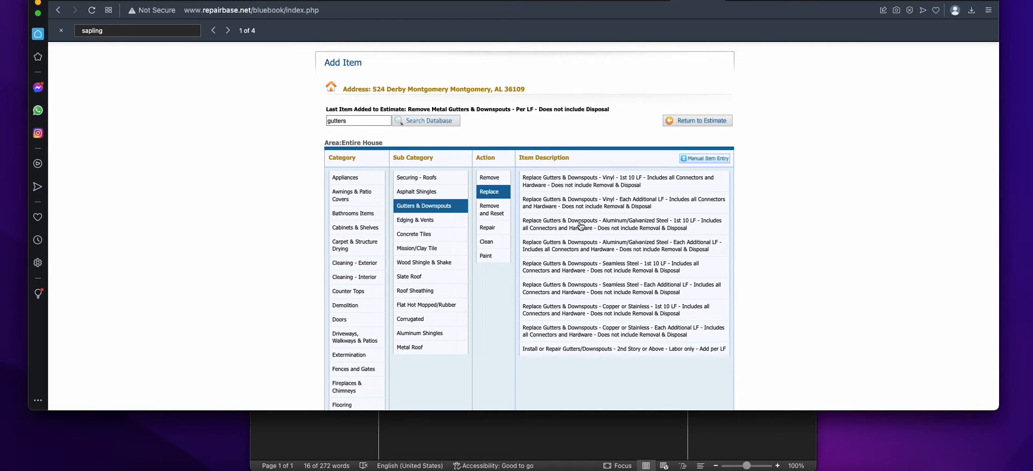
pyautogui.click(620, 228)
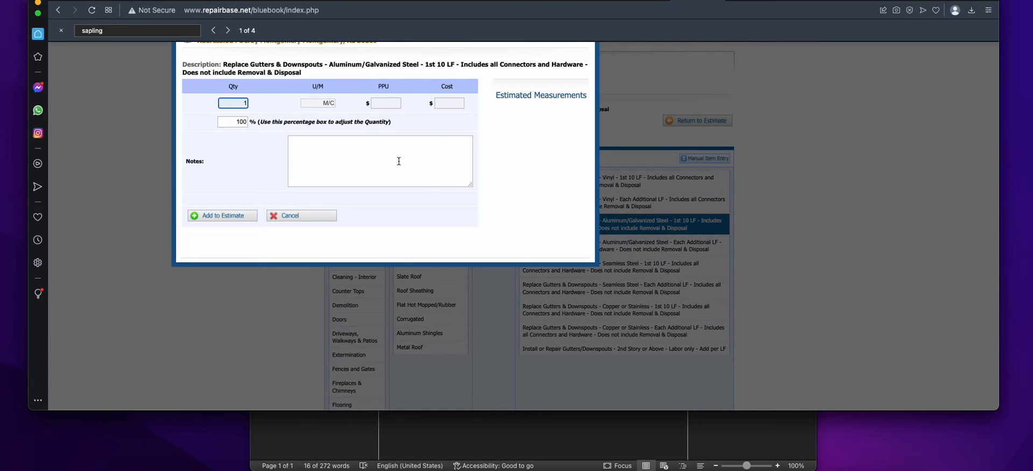
# Paste the gutter line into the notes and delete "Remove and" from its beginning.
pyautogui.click(380, 152)
pyautogui.scroll(1, 381, 153)
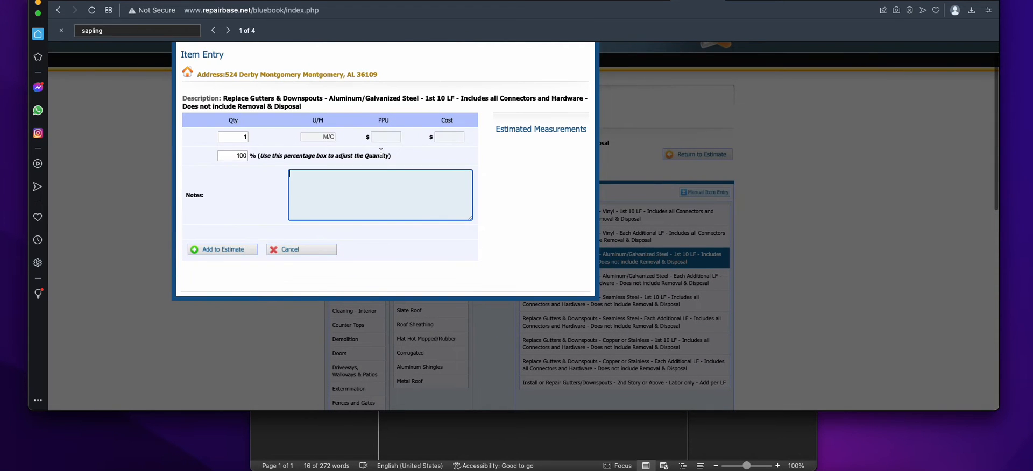
pyautogui.press('super+v')
pyautogui.moveTo(329, 176); pyautogui.dragTo(287, 178)
pyautogui.press('BackSpace')
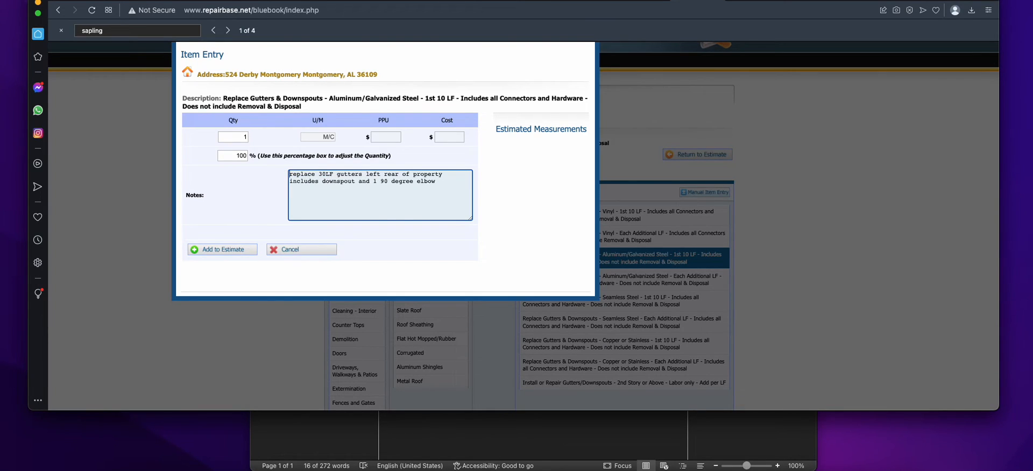
pyautogui.scroll(1, 395, 191)
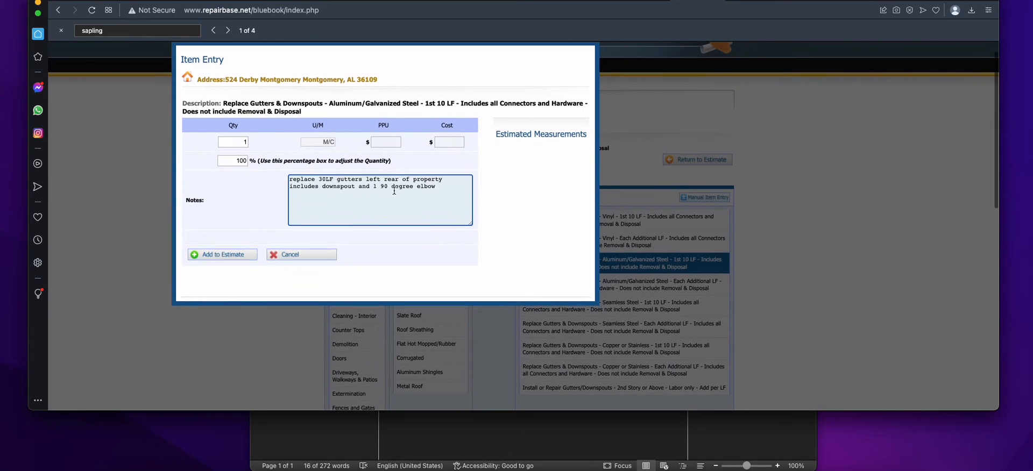
pyautogui.scroll(-1, 327, 189)
# Change the length in the note to 20 LF and delete the ending "includes downspout and 1 90 degree elbow".
pyautogui.click(327, 177)
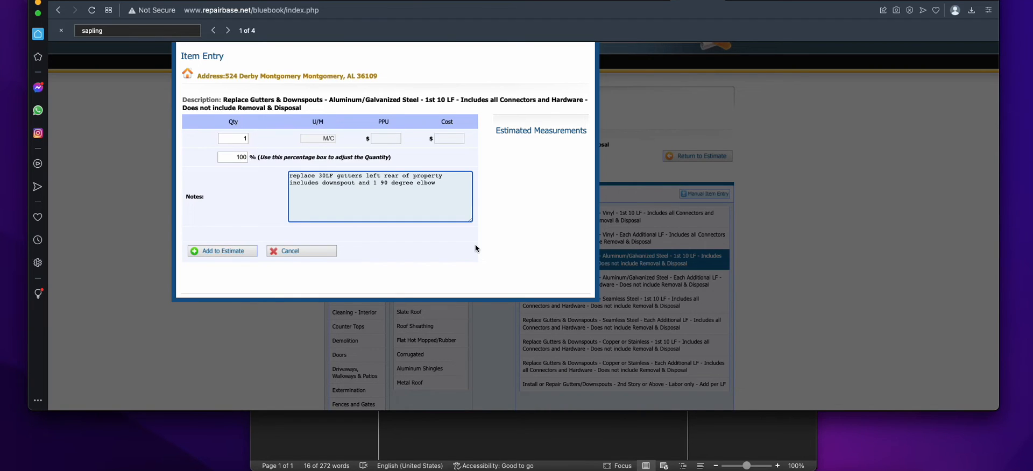
pyautogui.press('BackSpace')
pyautogui.press('BackSpace')
pyautogui.write('20')
pyautogui.moveTo(448, 187); pyautogui.dragTo(290, 185)
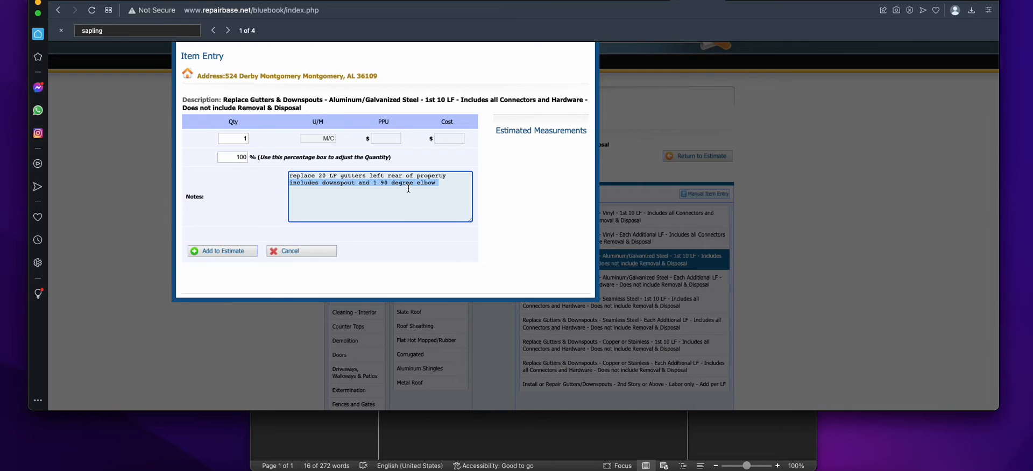
pyautogui.press('BackSpace')
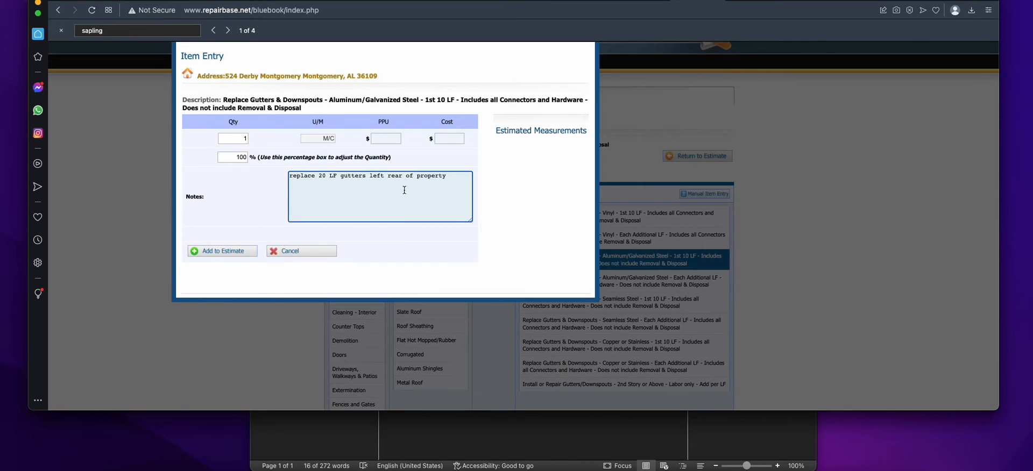
# Close the gap in "20LF" and append "(First 10LF)" to the end of the note.
pyautogui.click(331, 177)
pyautogui.press('BackSpace')
pyautogui.write('(First 10LF')
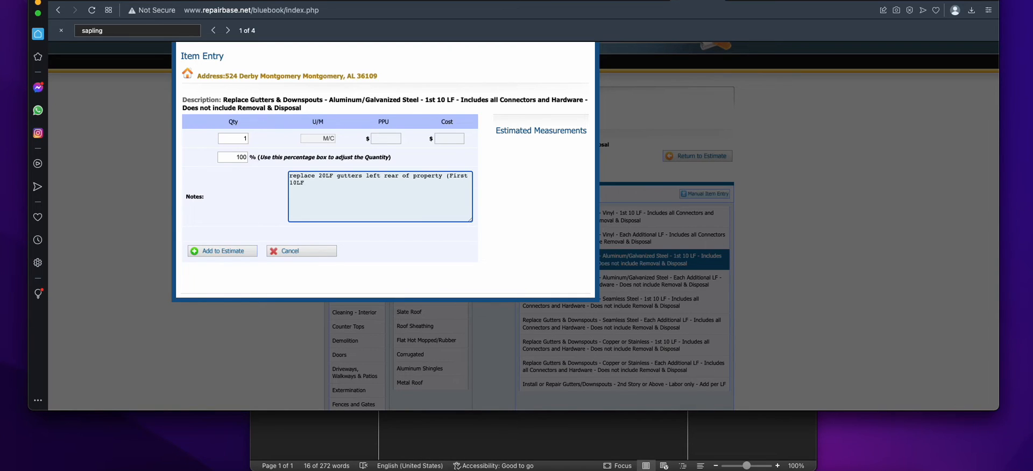
pyautogui.write(')')
# Copy the finished note and add the first-10-LF gutter item to the estimate with a quantity of 1.
pyautogui.click(245, 140)
pyautogui.press('BackSpace')
pyautogui.click(280, 142)
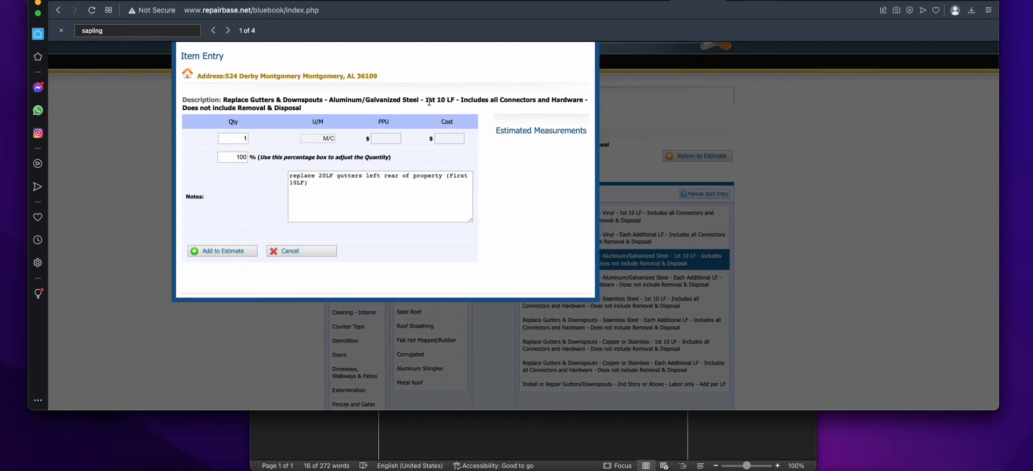
pyautogui.moveTo(425, 101); pyautogui.dragTo(469, 102)
pyautogui.click(469, 102)
pyautogui.moveTo(403, 193); pyautogui.dragTo(277, 182)
pyautogui.press('super+c')
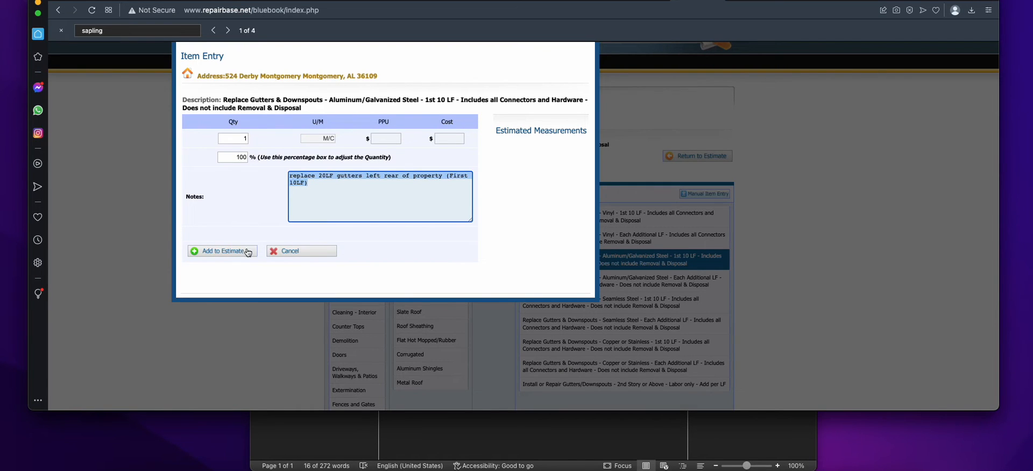
pyautogui.click(228, 251)
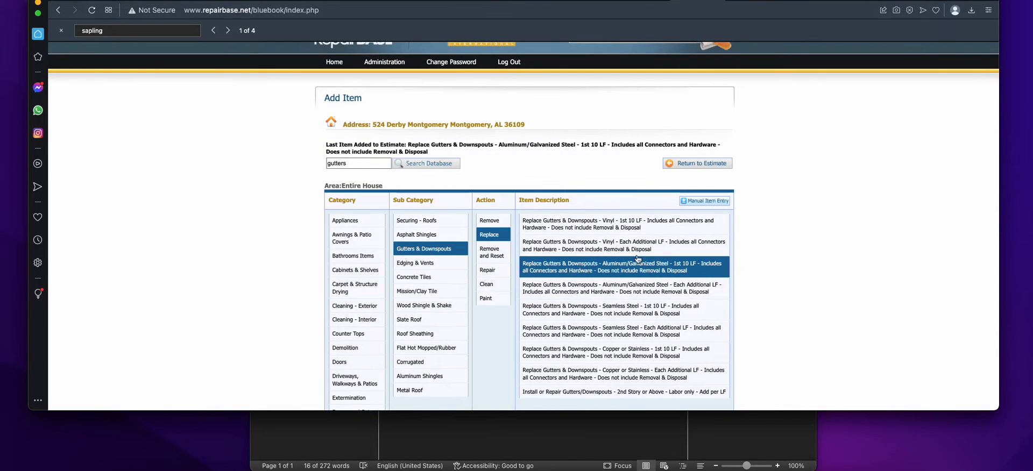
# Open the item "Replace Gutters & Downspouts - Aluminum/Galvanized Steel - Each Additional LF" and paste the copied note into its notes.
pyautogui.click(601, 295)
pyautogui.click(392, 209)
pyautogui.press('super+v')
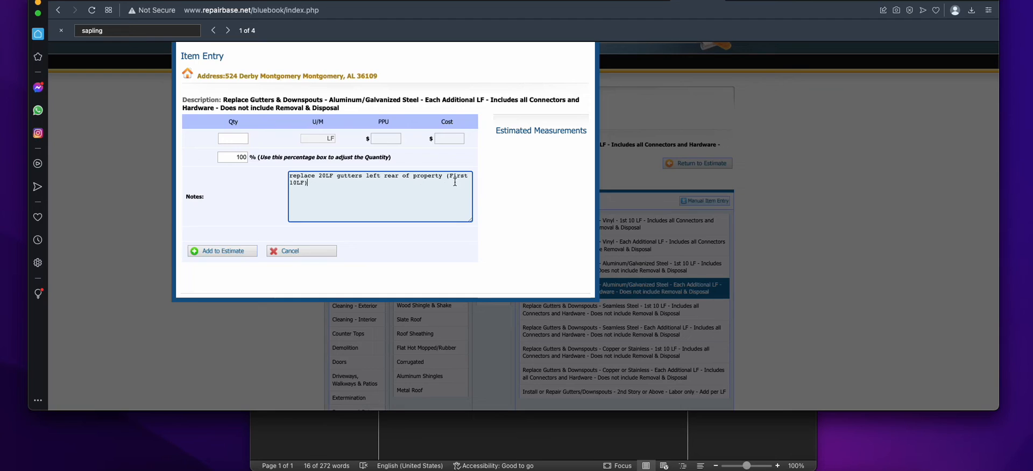
# Change "First" to "additional" in the note, set the quantity to 10 LF and add the item to the estimate.
pyautogui.moveTo(450, 176); pyautogui.dragTo(466, 178)
pyautogui.press('BackSpace')
pyautogui.write('additional')
pyautogui.click(245, 139)
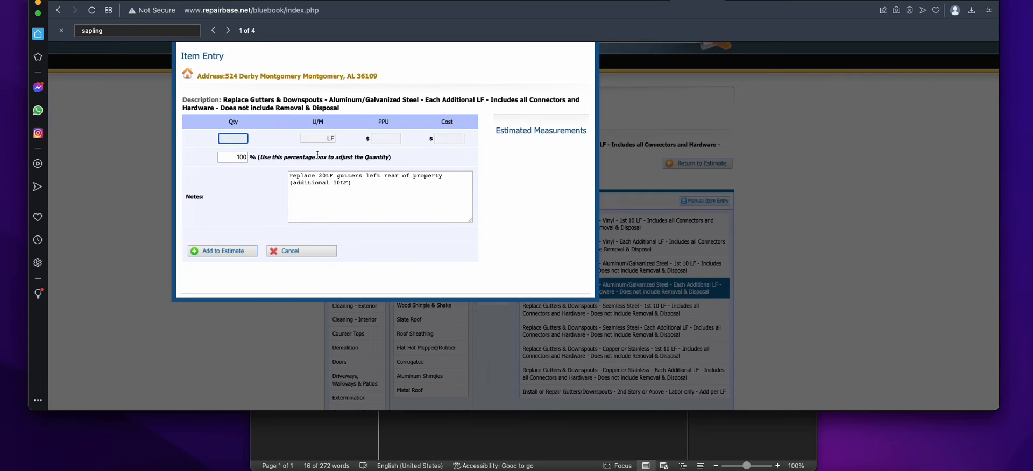
pyautogui.write('10')
pyautogui.click(225, 254)
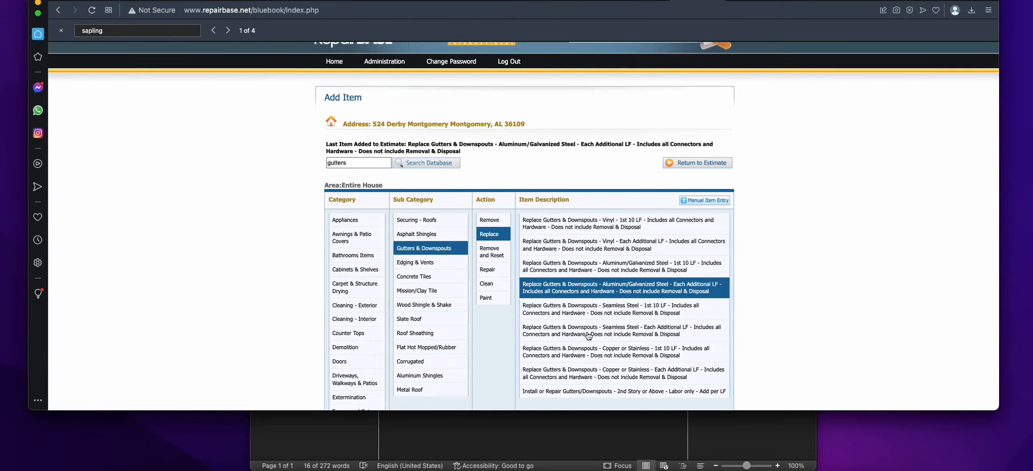
pyautogui.scroll(-2, 590, 337)
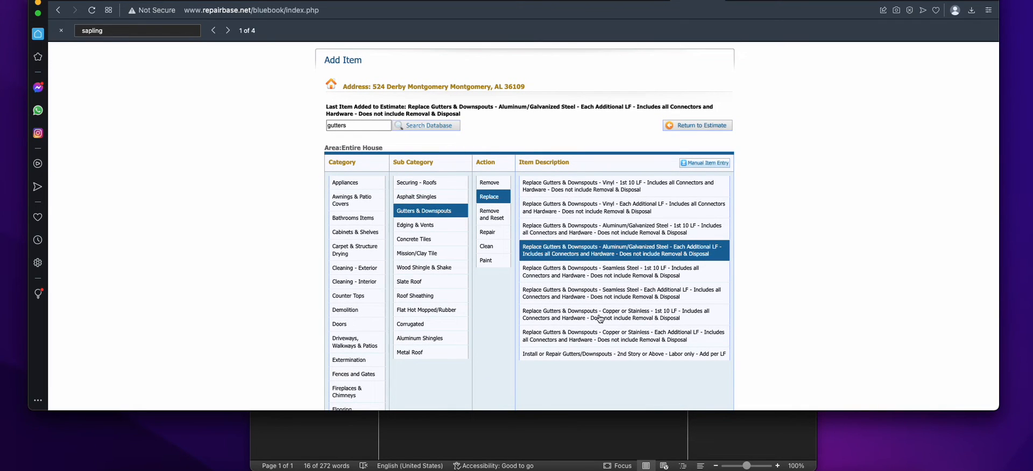
pyautogui.scroll(1, 586, 280)
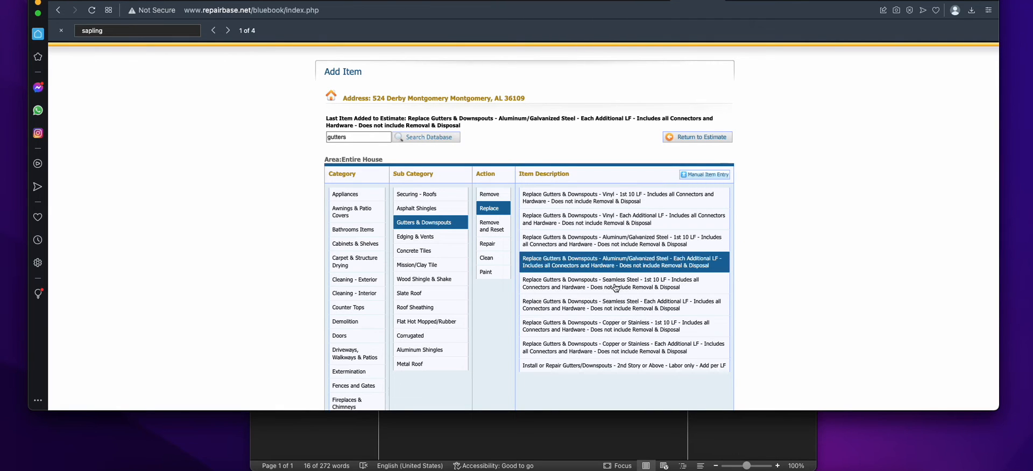
pyautogui.scroll(-1, 616, 288)
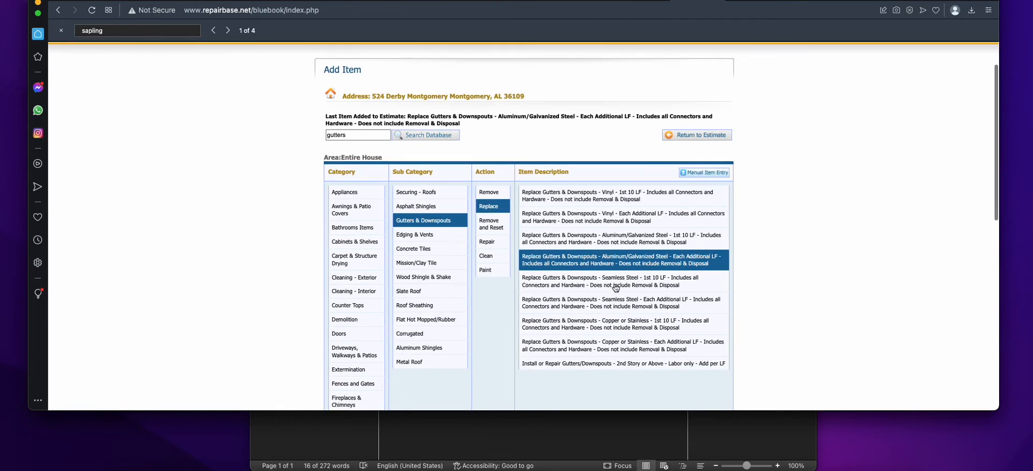
pyautogui.scroll(-1, 579, 286)
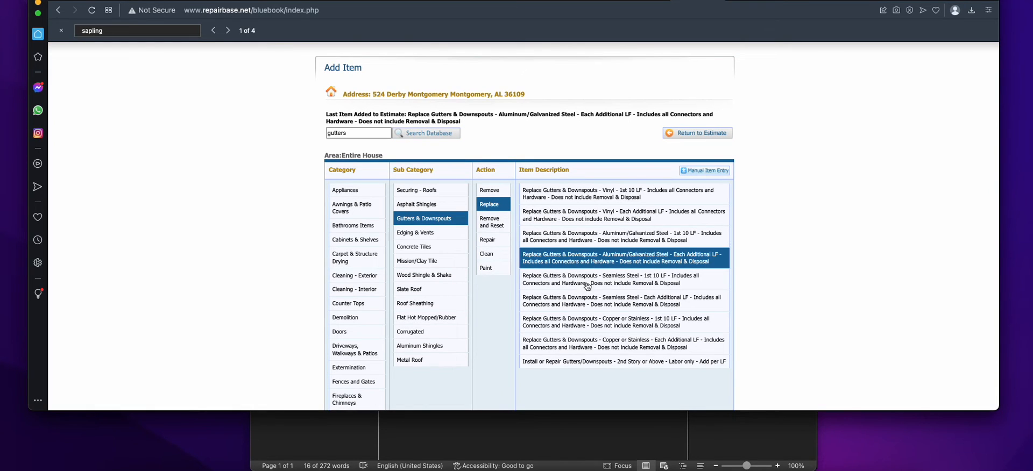
# Open the item "Replace Gutters & Downspouts - Seamless Steel - 1st 10 LF", paste the copied note and change its length to 10LF.
pyautogui.click(598, 284)
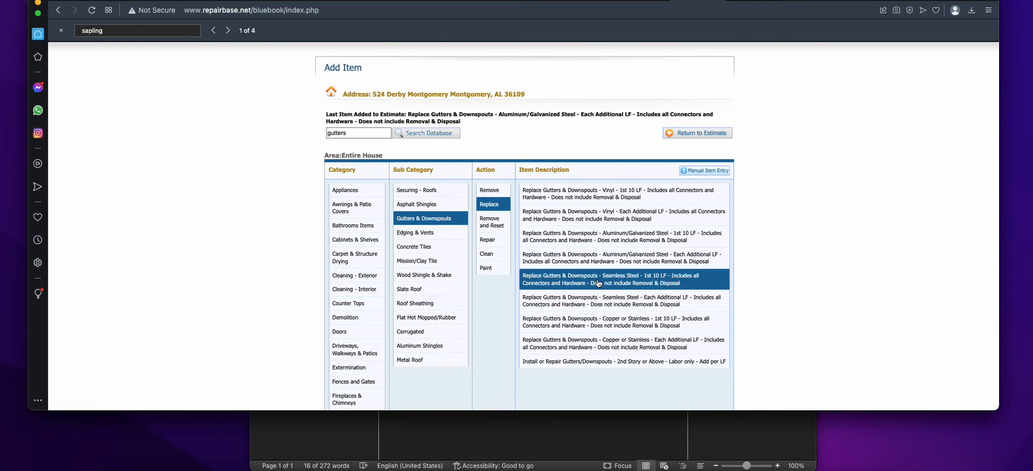
pyautogui.click(598, 284)
pyautogui.click(311, 167)
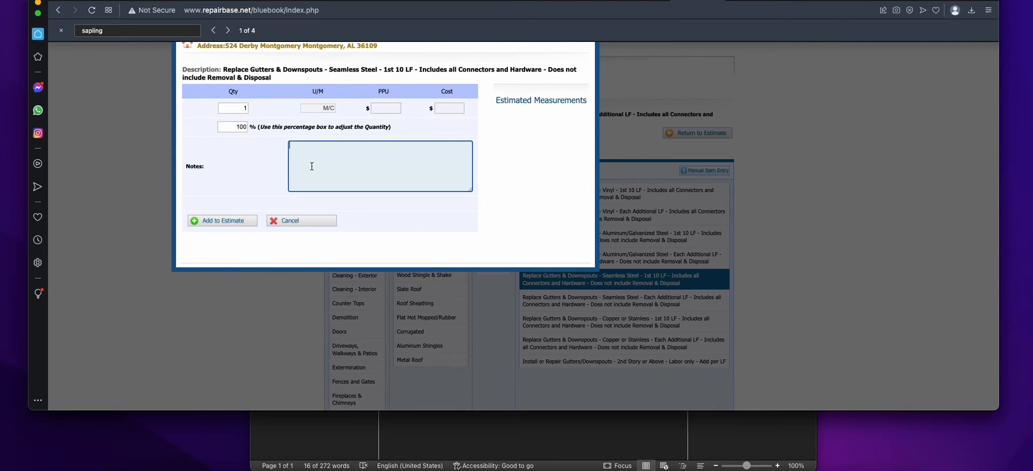
pyautogui.press('cmd+v')
pyautogui.click(326, 146)
pyautogui.press('BackSpace')
pyautogui.press('BackSpace')
pyautogui.write('10')
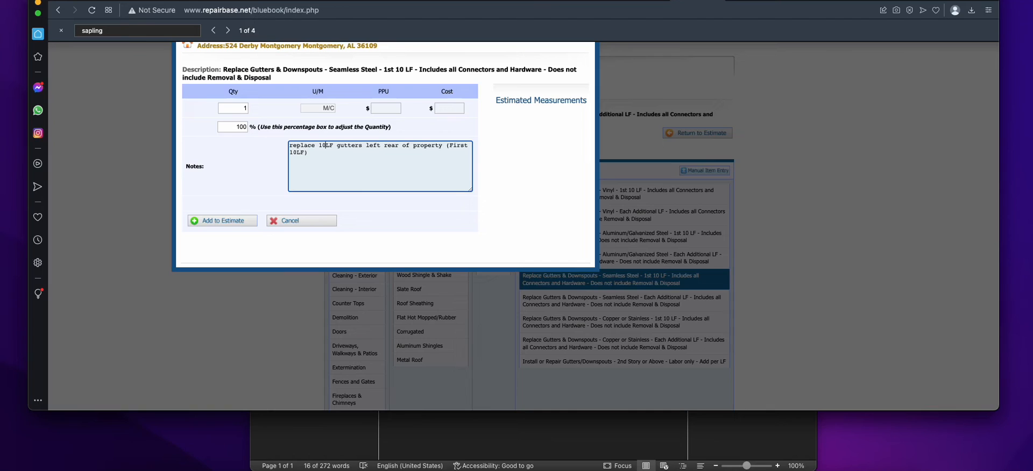
# Replace the word "gutters" in the note with "Down spout".
pyautogui.moveTo(364, 147); pyautogui.dragTo(337, 148)
pyautogui.write('Down')
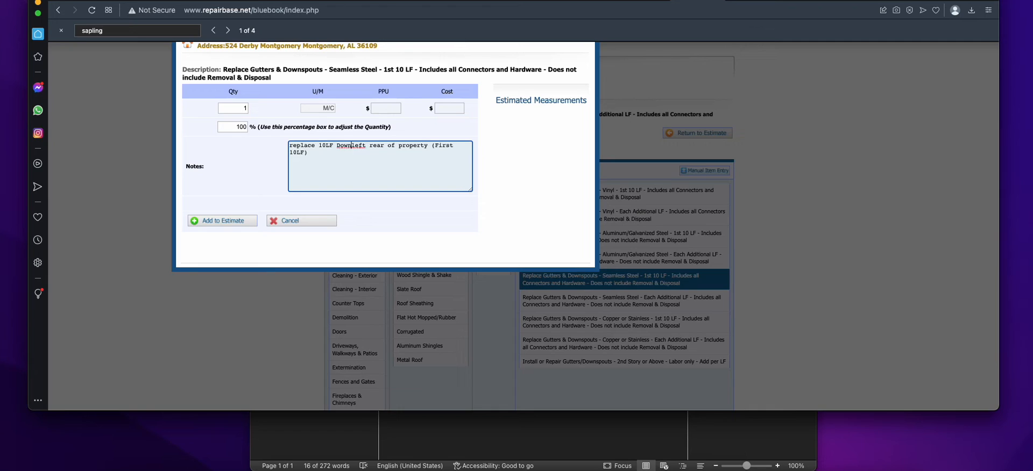
pyautogui.write(' spout')
pyautogui.press('BackSpace')
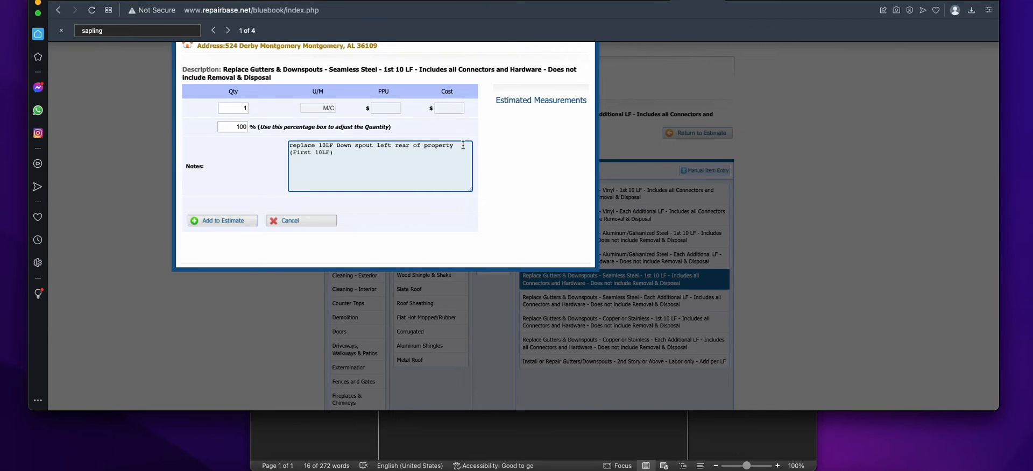
# Replace "(First 10LF)" at the end of the note with ", includes elbow" and add the item to the estimate.
pyautogui.press('Delete')
pyautogui.write(', includes elbow')
pyautogui.moveTo(395, 152); pyautogui.dragTo(348, 155)
pyautogui.press('BackSpace')
pyautogui.press('BackSpace')
pyautogui.click(564, 162)
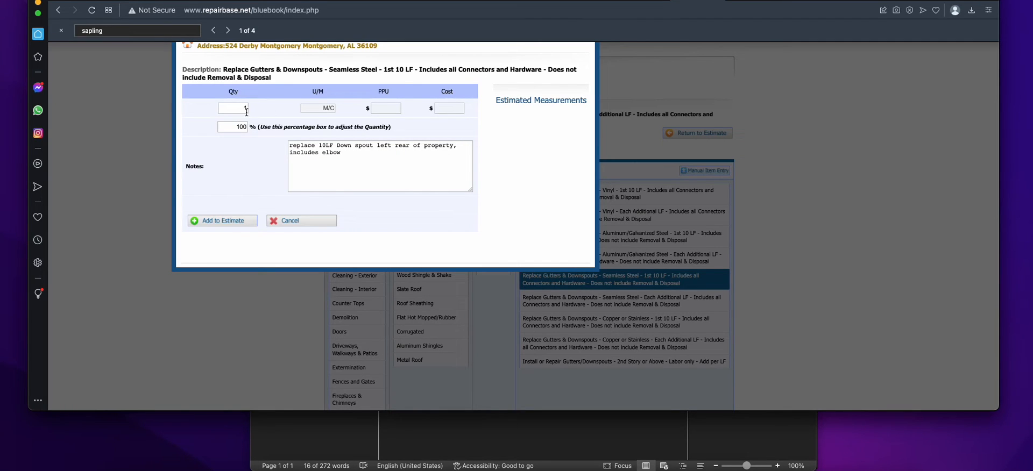
pyautogui.click(224, 221)
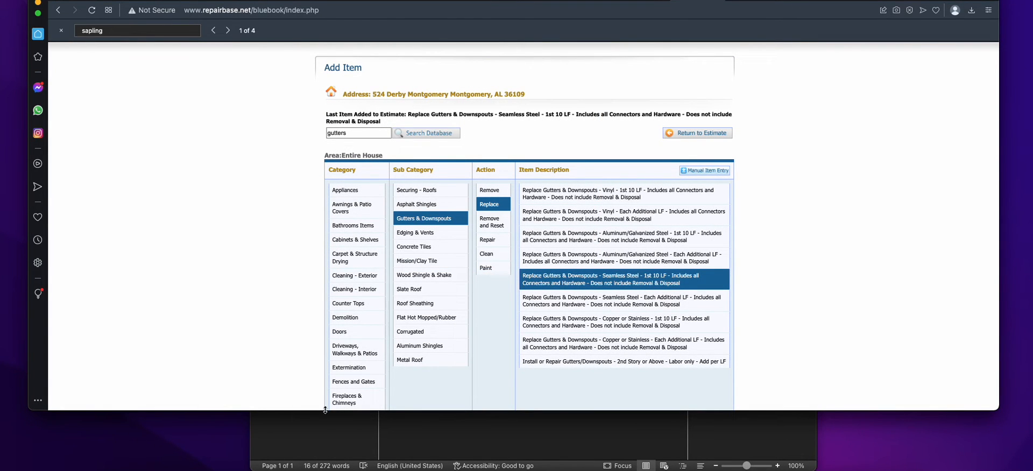
# Switch to the Word document and highlight the 30LF gutter replacement line in yellow.
pyautogui.click(236, 470)
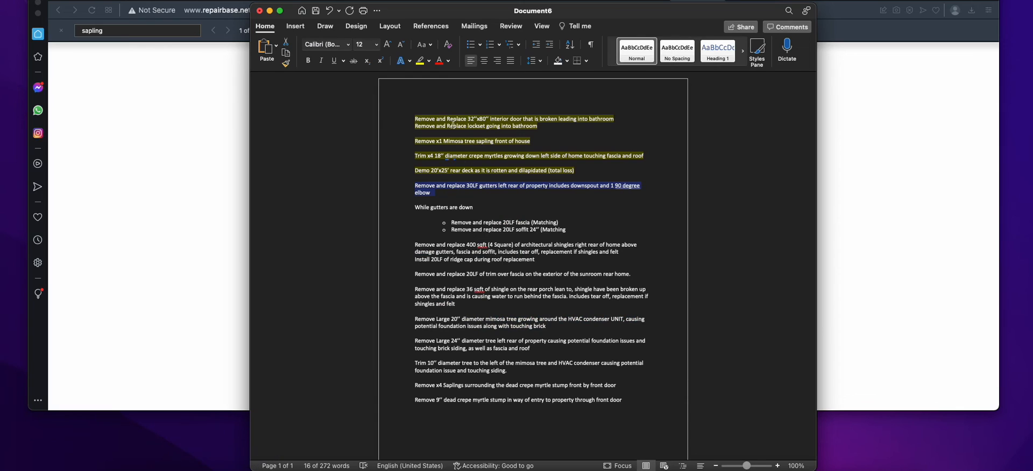
pyautogui.click(420, 61)
pyautogui.click(473, 213)
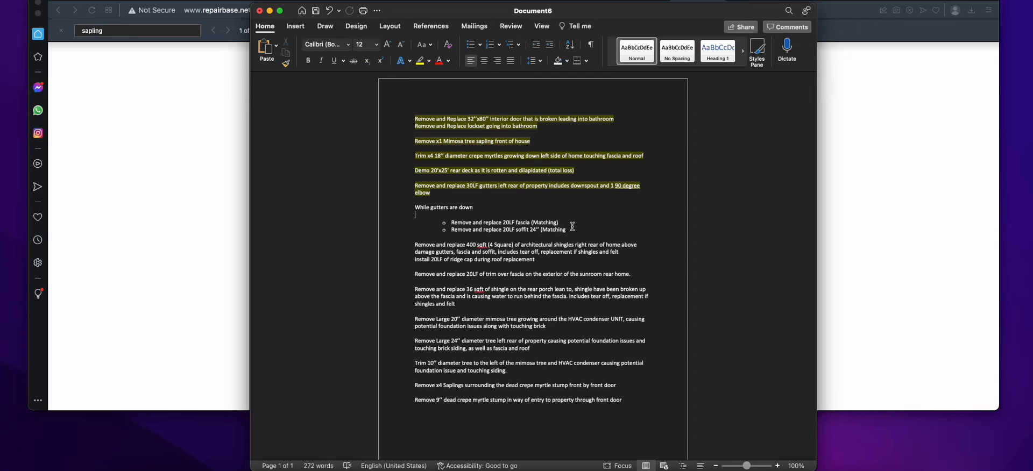
# Copy the text from "While gutters are down" through "Remove and replace 20LF fascia (Matching)".
pyautogui.scroll(-1, 564, 225)
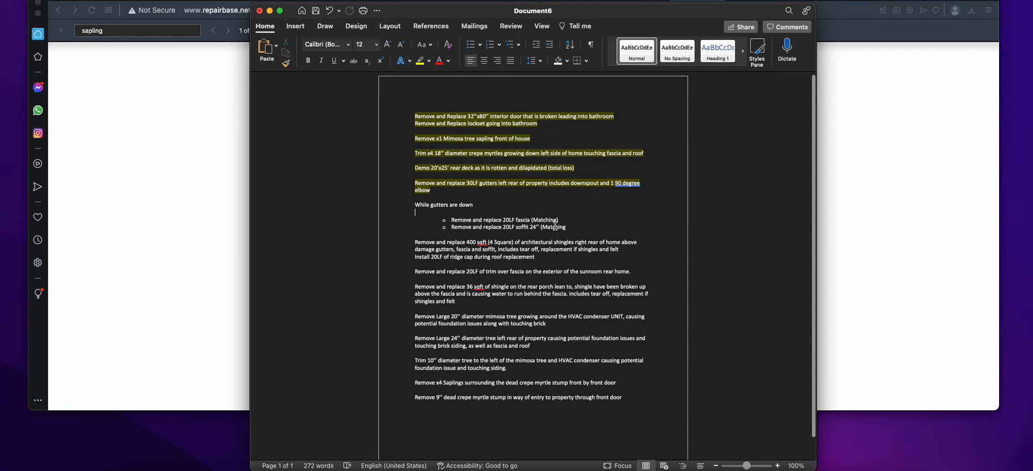
pyautogui.moveTo(414, 205); pyautogui.dragTo(566, 222)
pyautogui.scroll(1, 566, 219)
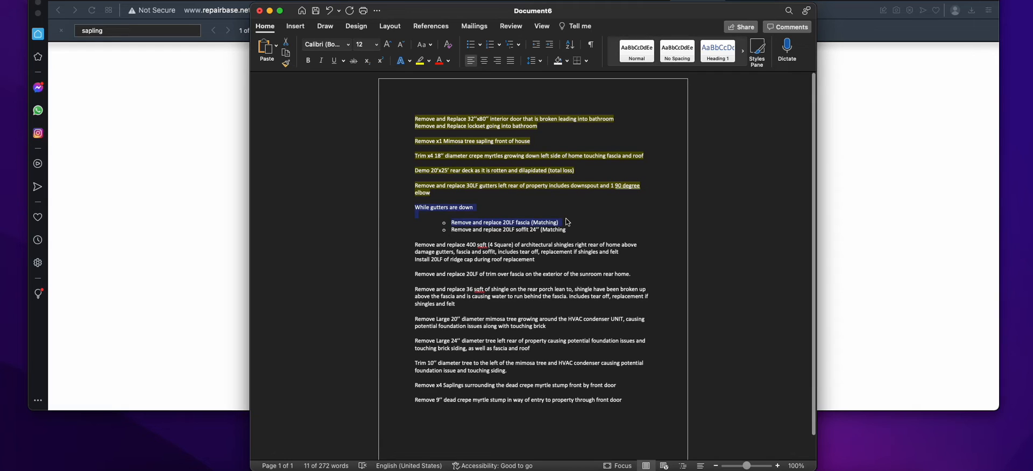
# Switch back to RepairBase and open the wood item "Remove Fascia Board - Demolition Only" under Walls & Fascia - Exterior.
pyautogui.click(909, 267)
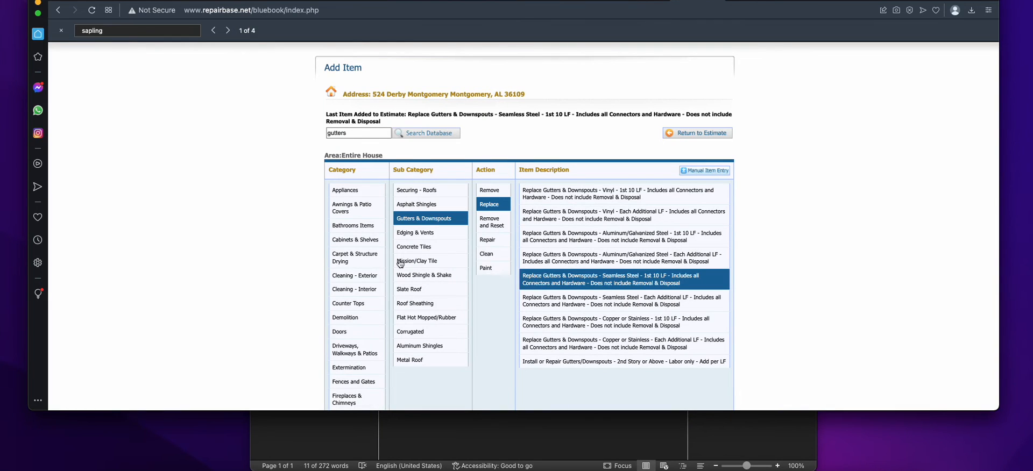
pyautogui.scroll(2, 362, 339)
pyautogui.scroll(-10, 355, 333)
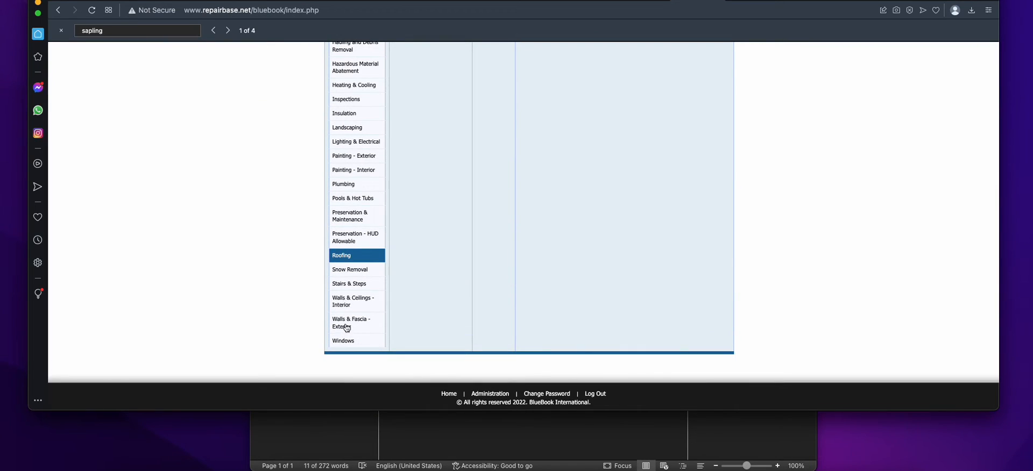
pyautogui.click(364, 322)
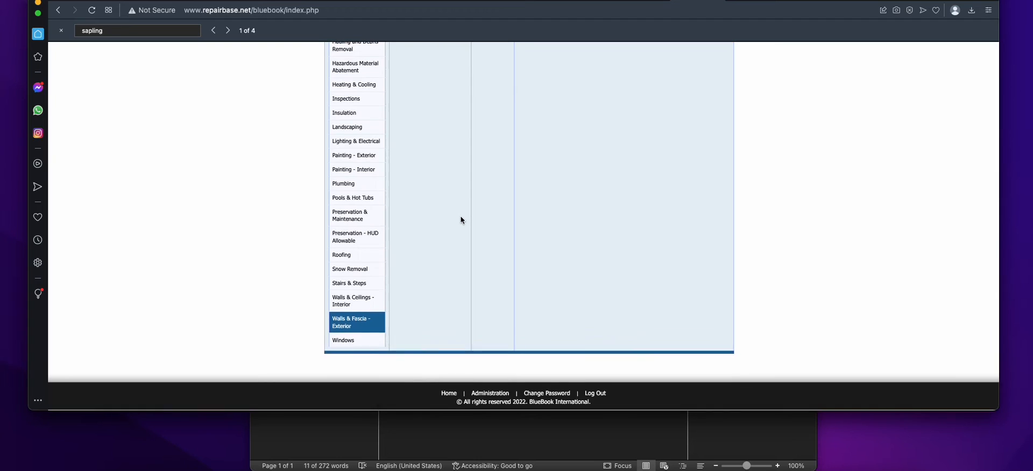
pyautogui.scroll(10, 460, 216)
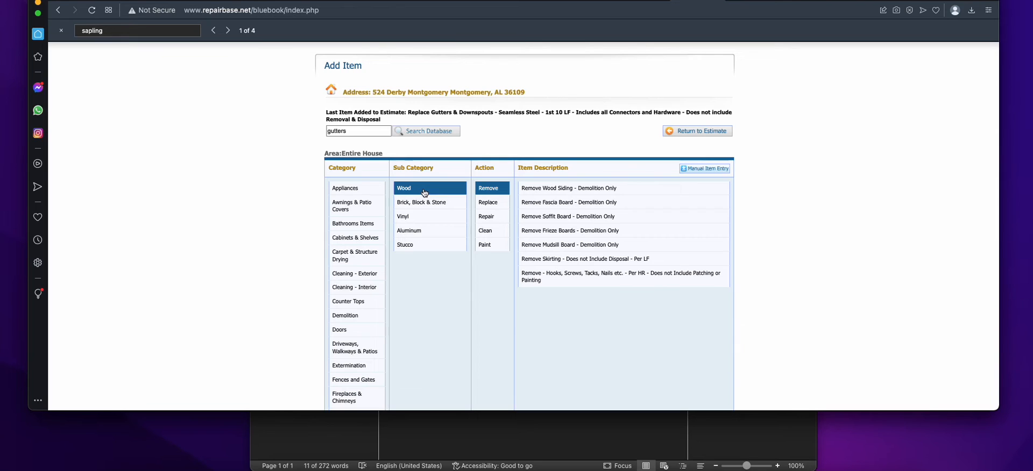
pyautogui.scroll(2, 597, 191)
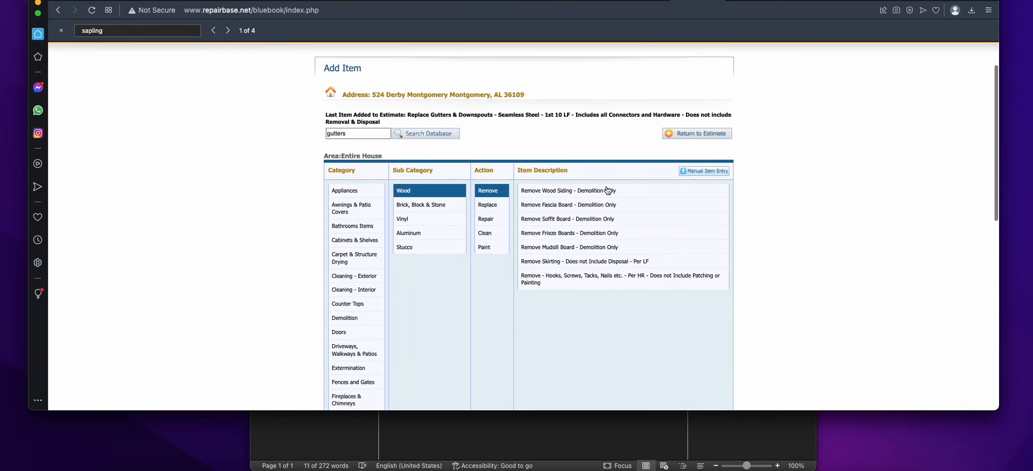
pyautogui.click(573, 214)
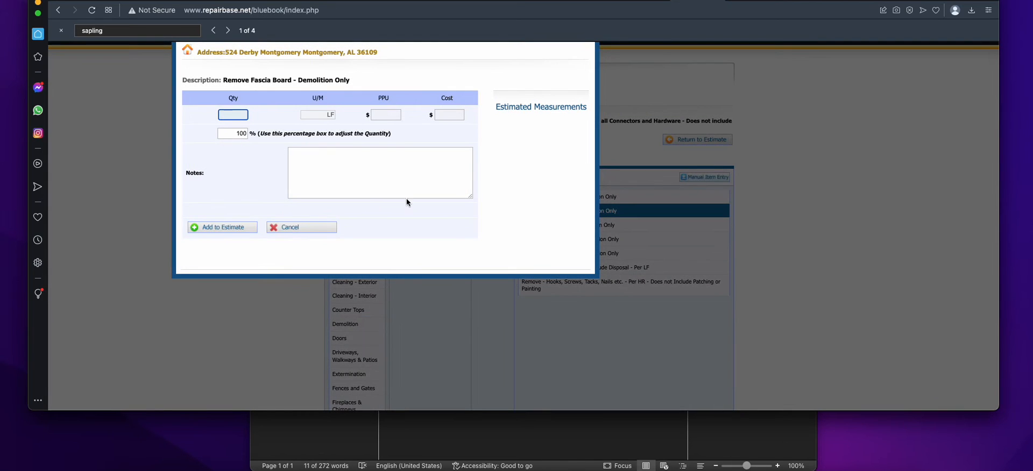
# Paste the copied text into the item's notes and trim it to "Remove 20LF fascia (Matching)".
pyautogui.click(376, 179)
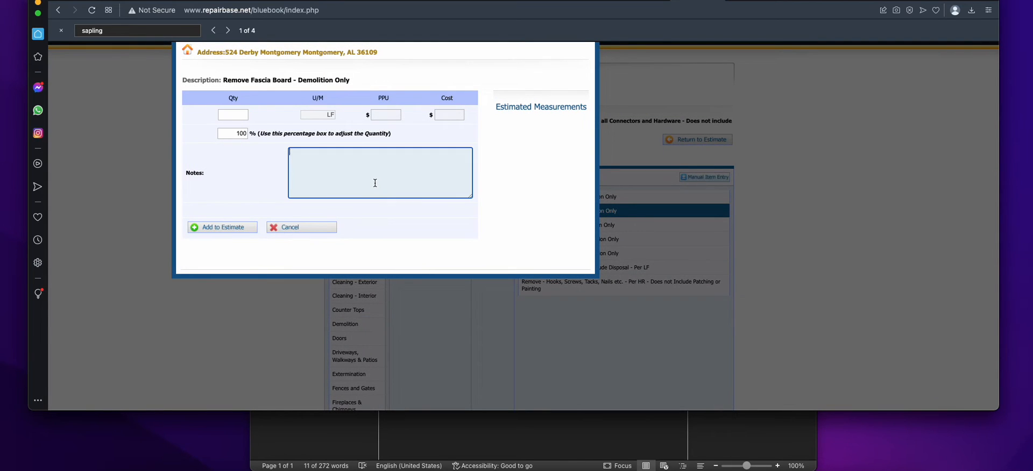
pyautogui.write('While gutters are down  o\tRemove and replace 20LF fascia (Matching)')
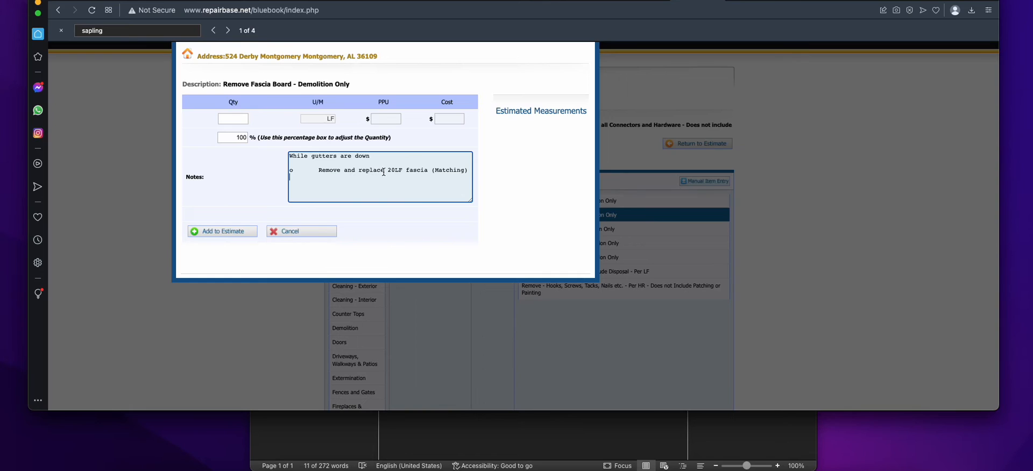
pyautogui.moveTo(384, 171); pyautogui.dragTo(346, 174)
pyautogui.press('BackSpace')
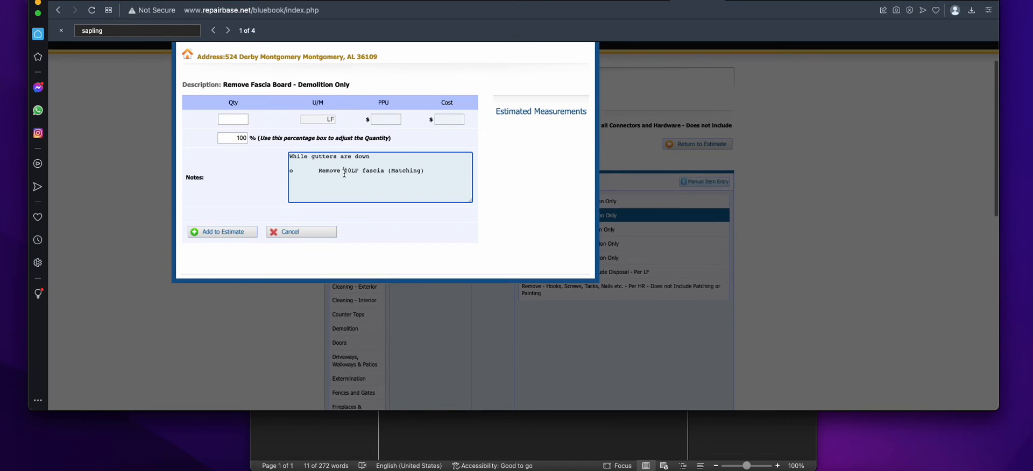
pyautogui.moveTo(318, 171); pyautogui.dragTo(280, 172)
pyautogui.press('BackSpace')
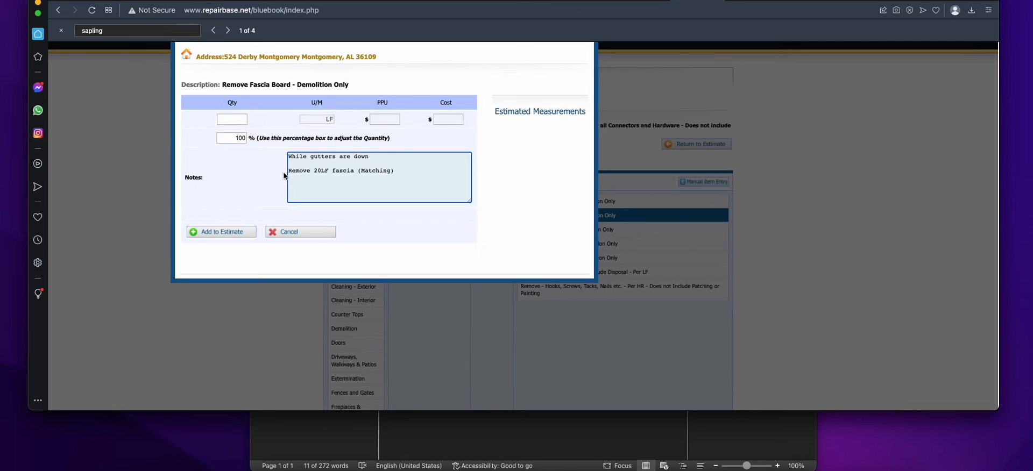
pyautogui.moveTo(370, 156); pyautogui.dragTo(287, 158)
pyautogui.press('BackSpace')
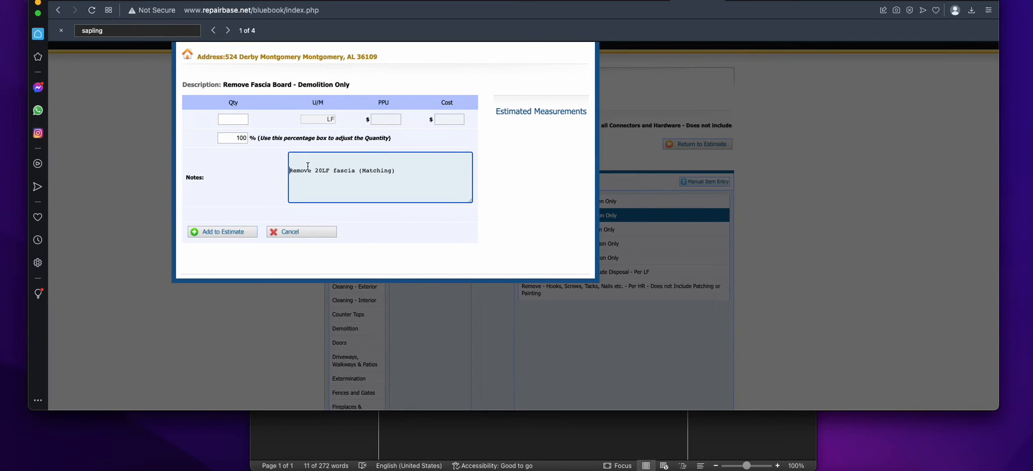
pyautogui.press('BackSpace')
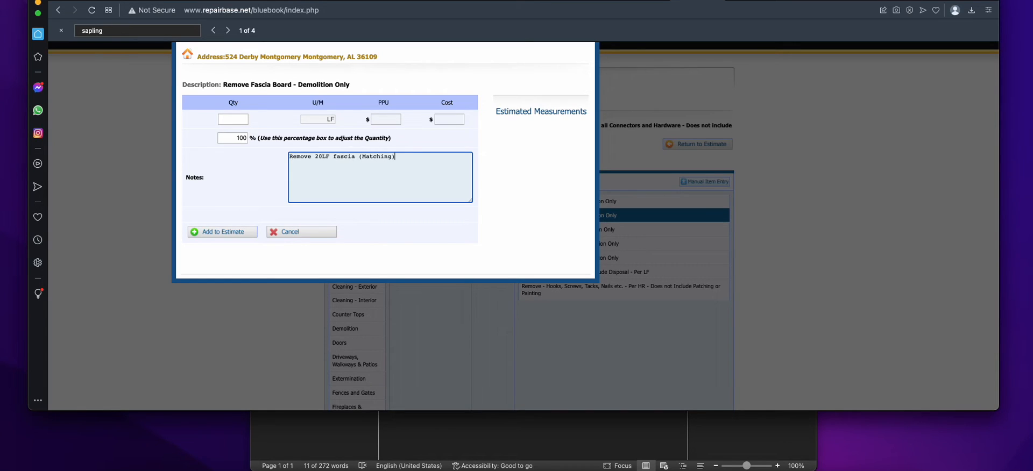
# Insert the line "While gutters removed" above the fascia note, separated by a blank line.
pyautogui.click(289, 157)
pyautogui.press('Return')
pyautogui.press('Return')
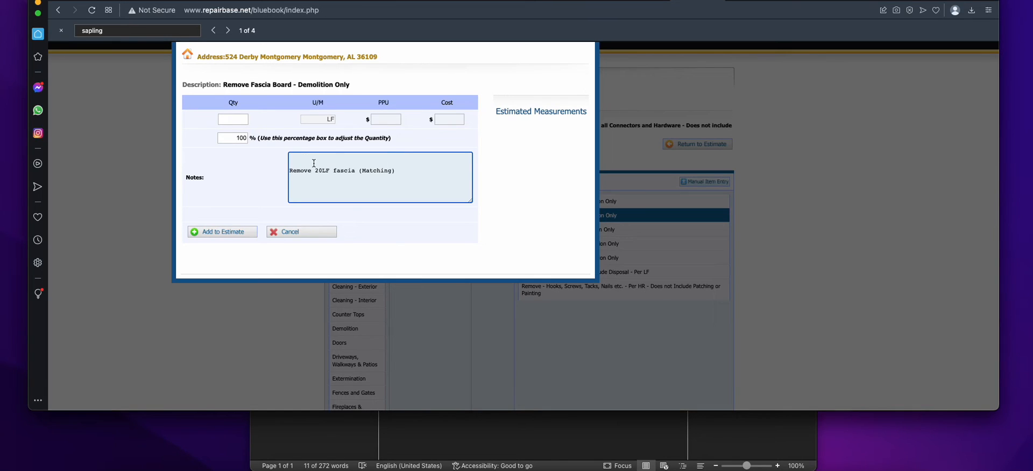
pyautogui.write('While gutters removed')
# Set the fascia removal quantity to 20 LF and add the item to the estimate.
pyautogui.scroll(2, 227, 188)
pyautogui.click(244, 162)
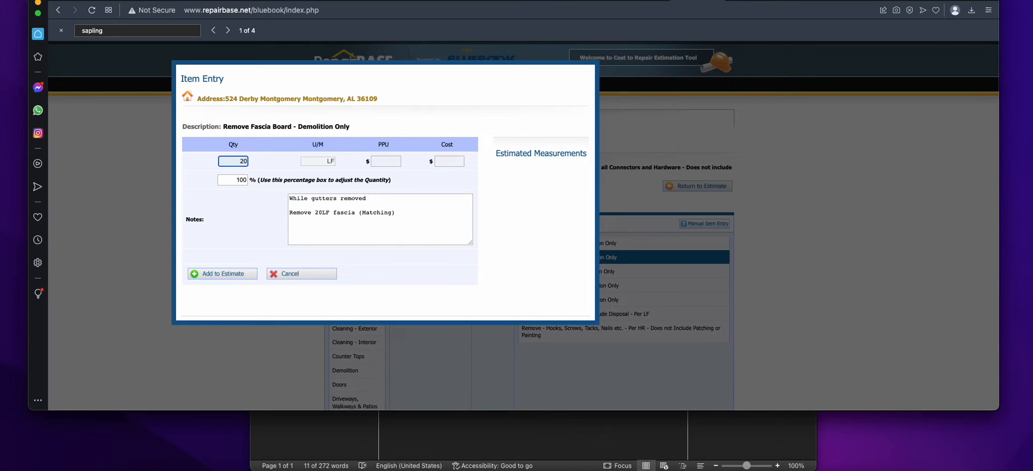
pyautogui.click(250, 224)
pyautogui.click(229, 275)
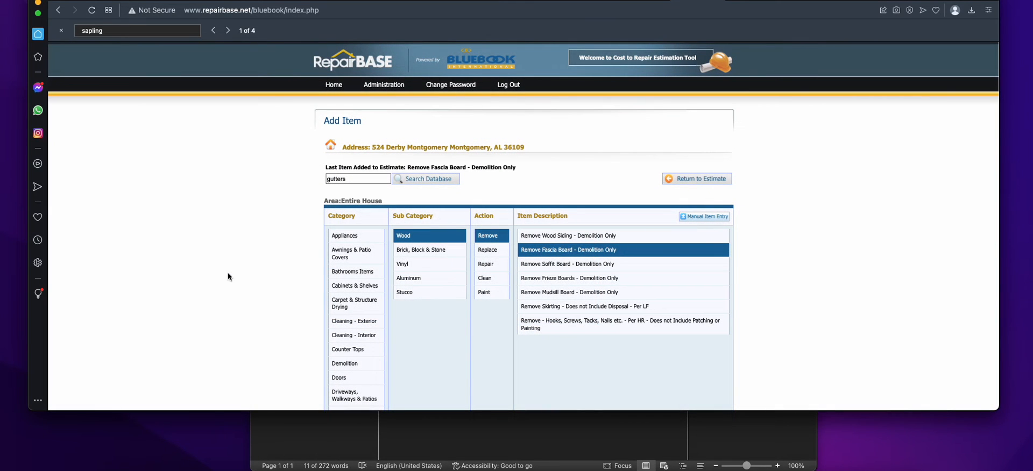
# List the wood replacement items and open "Replace Fascia Board up to 8" - Wood (Does not include paint or haul away)".
pyautogui.click(493, 255)
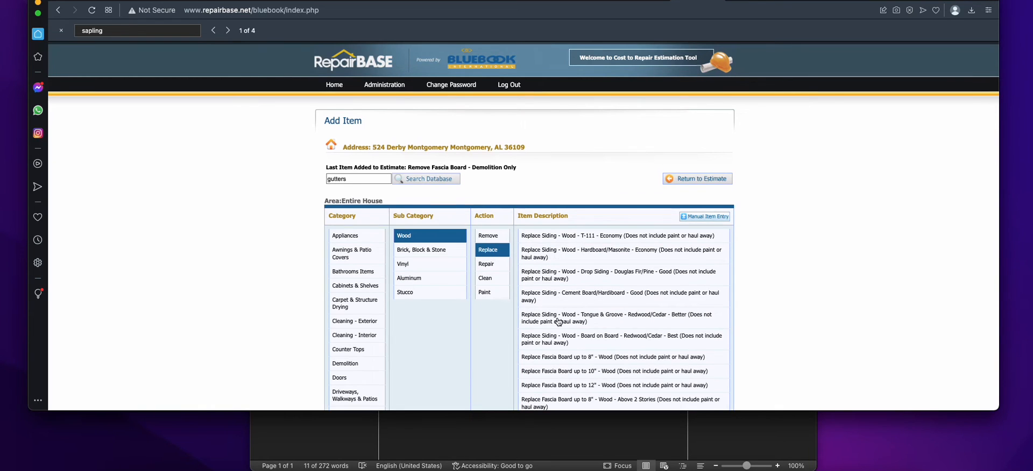
pyautogui.scroll(-1, 558, 323)
pyautogui.scroll(-3, 559, 322)
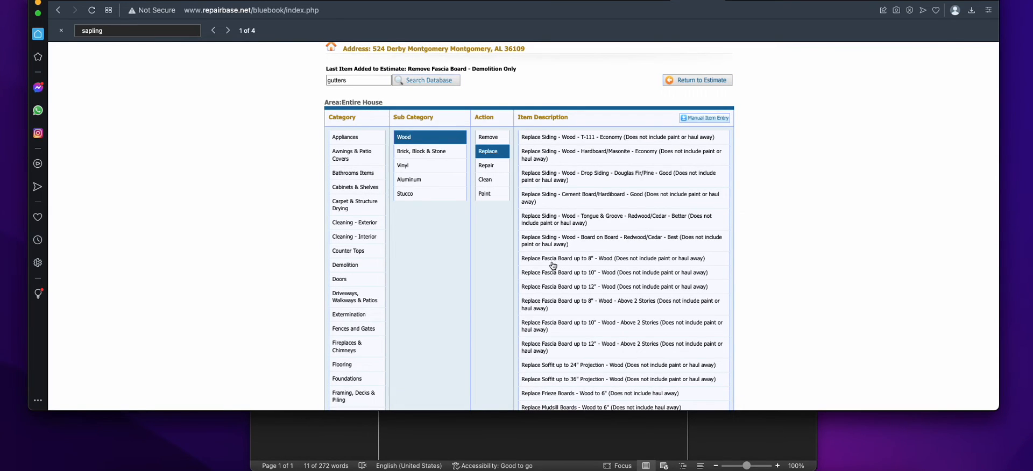
pyautogui.scroll(-1, 578, 263)
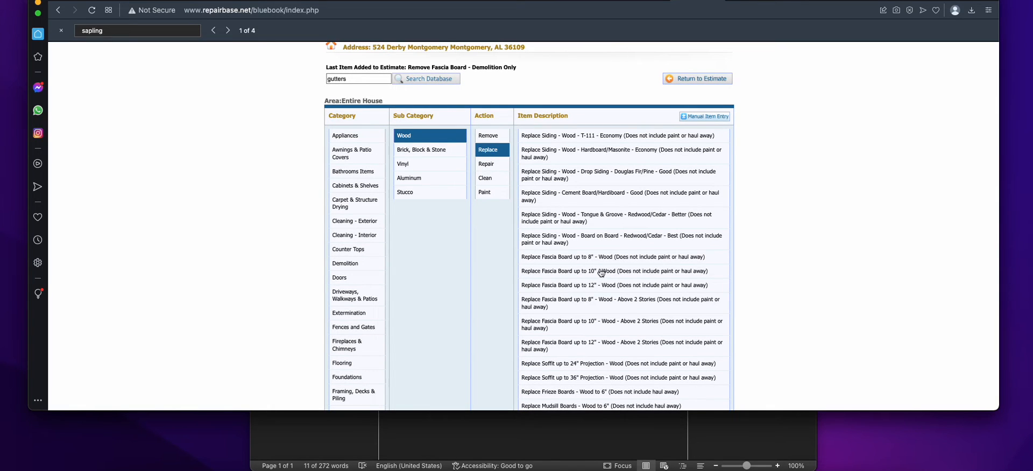
pyautogui.scroll(-2, 601, 302)
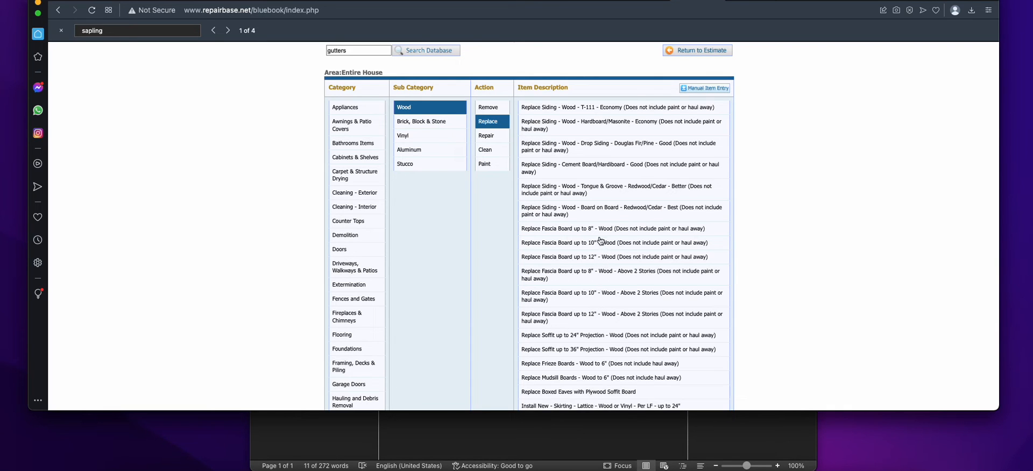
pyautogui.scroll(-3, 594, 286)
pyautogui.scroll(-3, 594, 286)
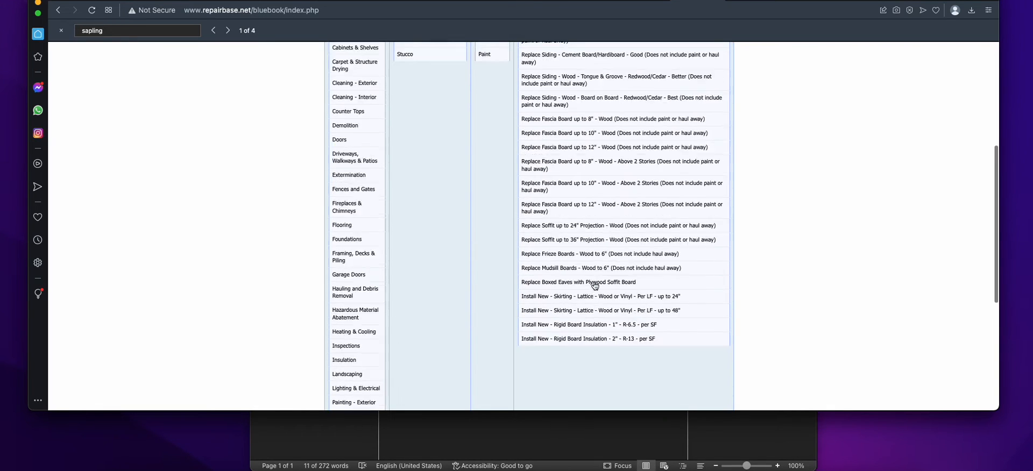
pyautogui.scroll(6, 594, 286)
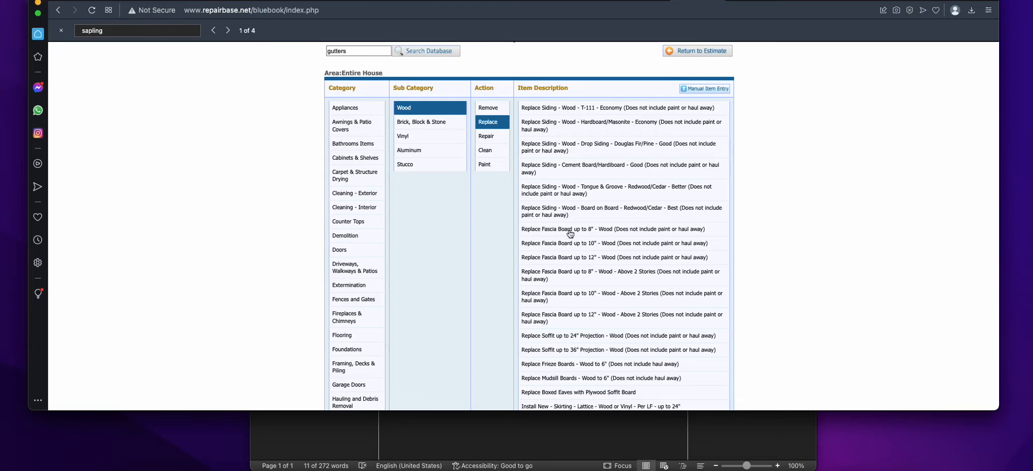
pyautogui.scroll(1, 570, 234)
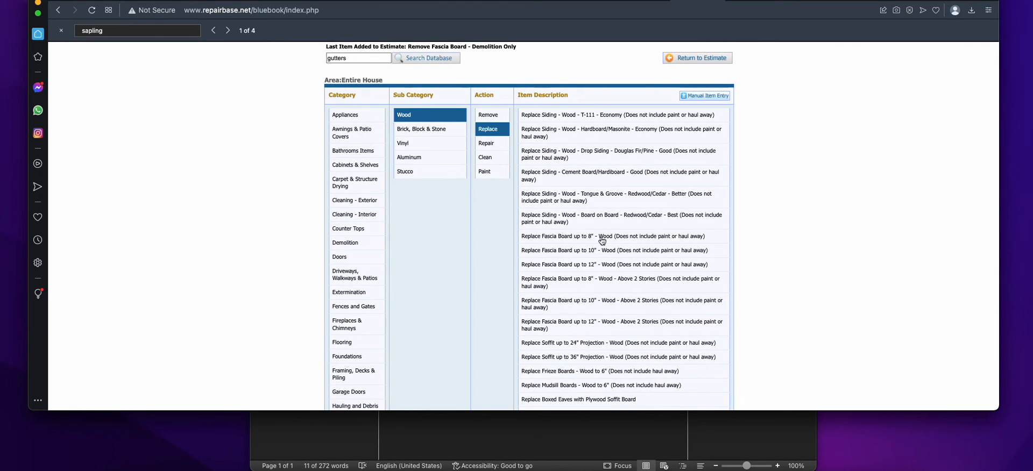
pyautogui.click(602, 240)
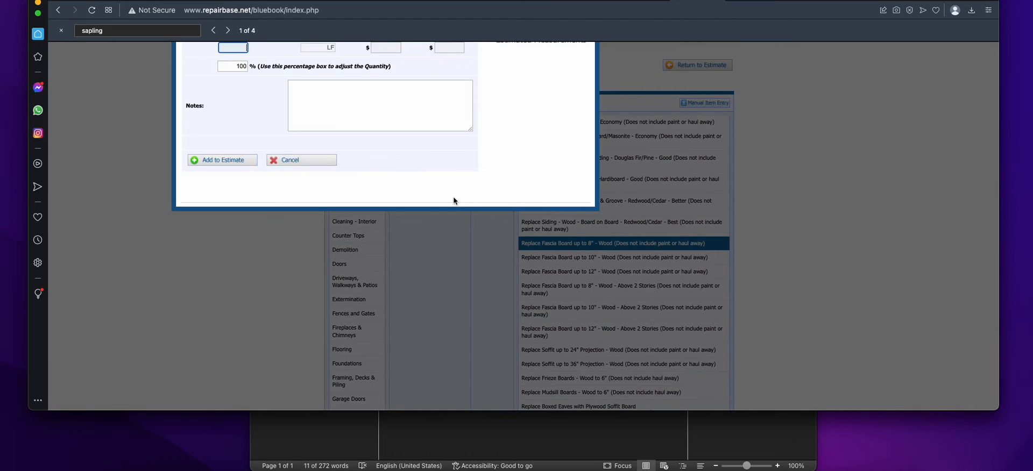
pyautogui.scroll(1, 454, 201)
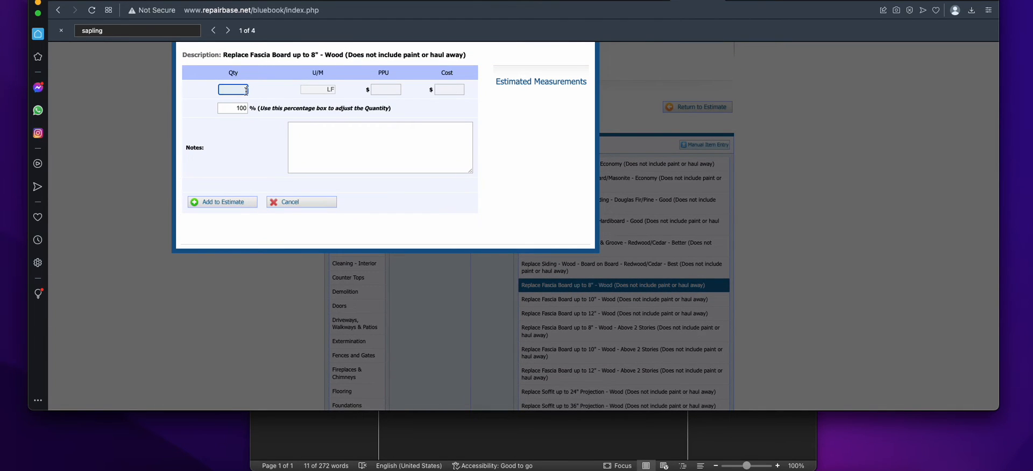
# Set the fascia replacement to 20 LF, note "While gutters are down" and "Replace 20LF fascia (Matching)" on separate lines, and add it to the estimate.
pyautogui.click(315, 137)
pyautogui.write('While gutters are down  o\tRemove and replace 20LF fascia (Matching)')
pyautogui.moveTo(319, 141); pyautogui.dragTo(274, 141)
pyautogui.press('BackSpace')
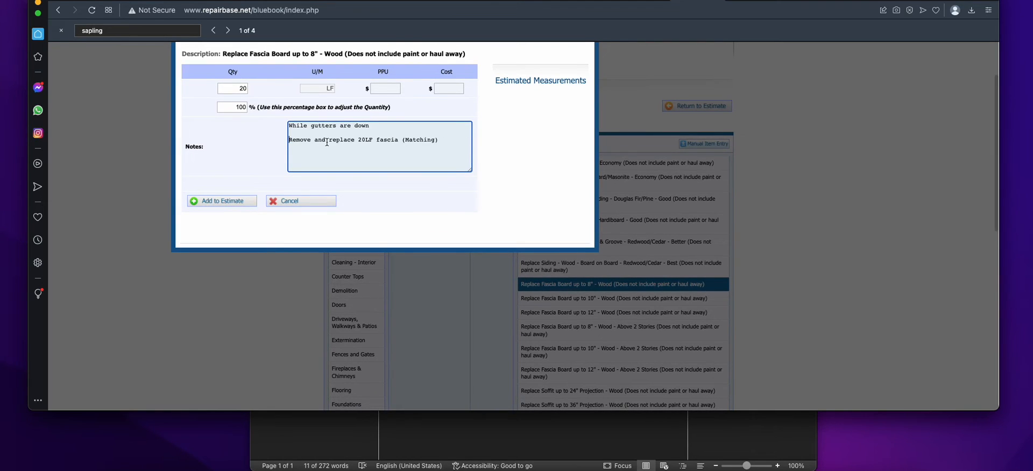
pyautogui.moveTo(329, 141); pyautogui.dragTo(289, 141)
pyautogui.write('R')
pyautogui.click(294, 142)
pyautogui.press('BackSpace')
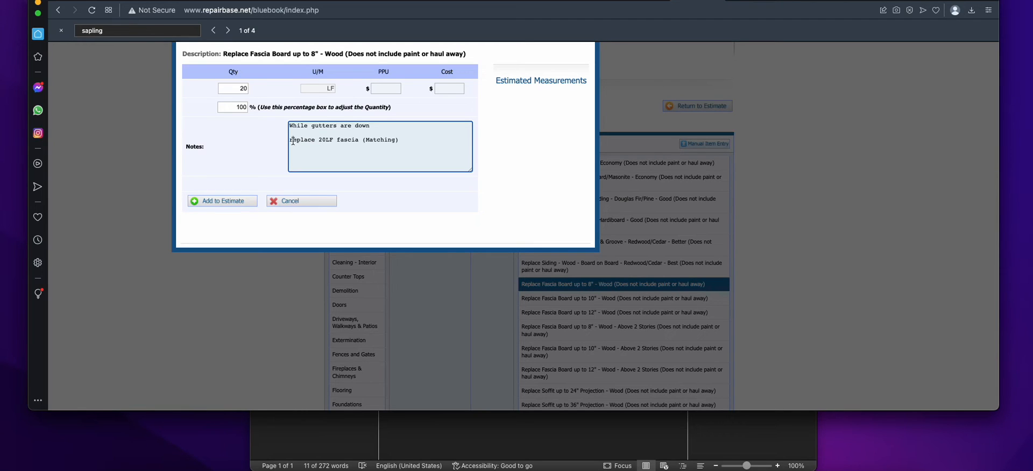
pyautogui.press('BackSpace')
pyautogui.write('R')
pyautogui.click(223, 203)
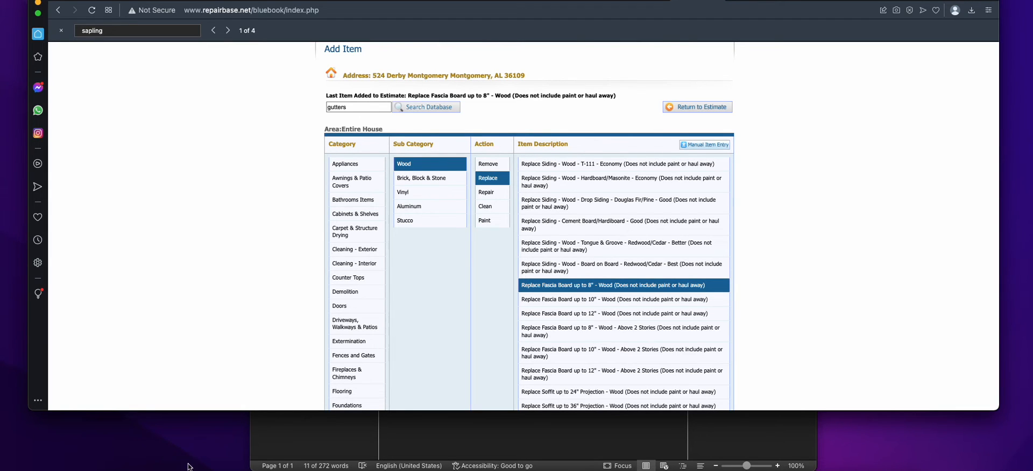
# In the Word document, highlight the gutters-down and fascia lines in yellow and complete the soffit line's ending as "(Matching)".
pyautogui.click(222, 467)
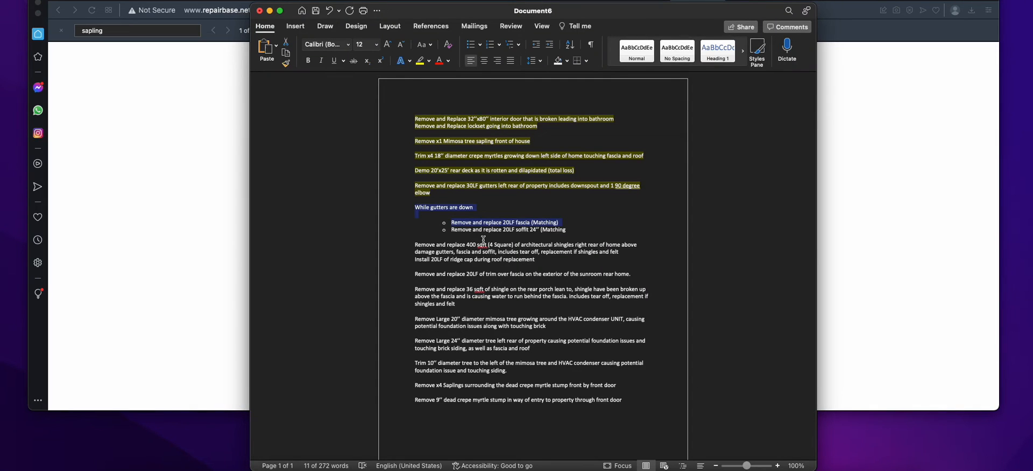
pyautogui.click(420, 61)
pyautogui.click(576, 237)
pyautogui.click(577, 229)
pyautogui.press('BackSpace')
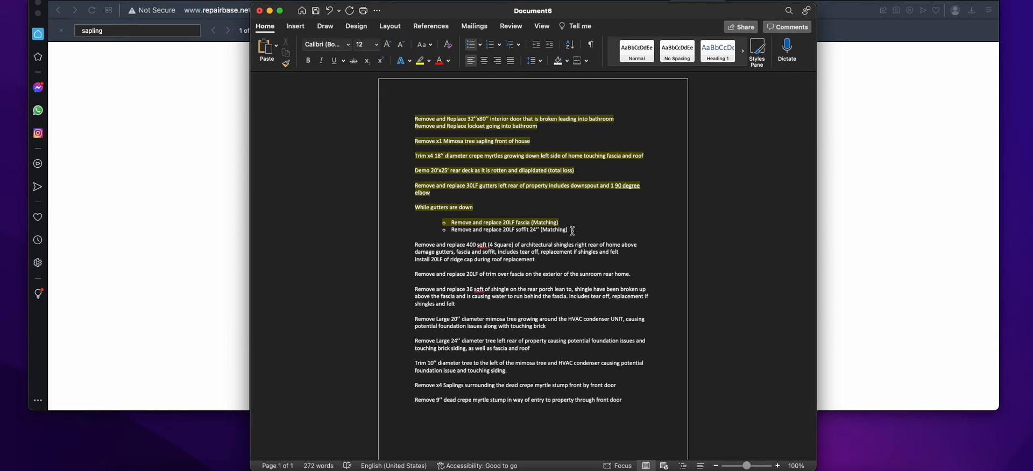
# Copy the soffit line and open the "Remove Soffit Board - Demolition Only" item in RepairBase.
pyautogui.moveTo(574, 230); pyautogui.dragTo(451, 230)
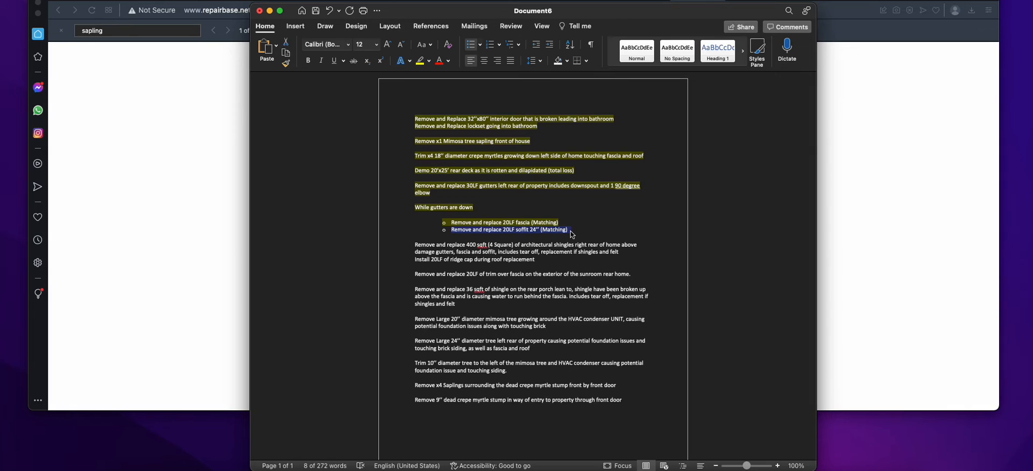
pyautogui.click(875, 241)
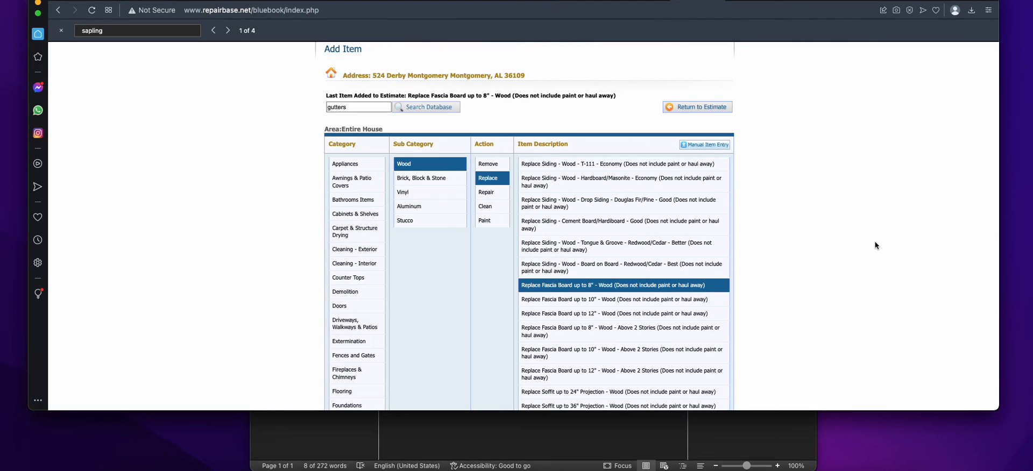
pyautogui.click(502, 171)
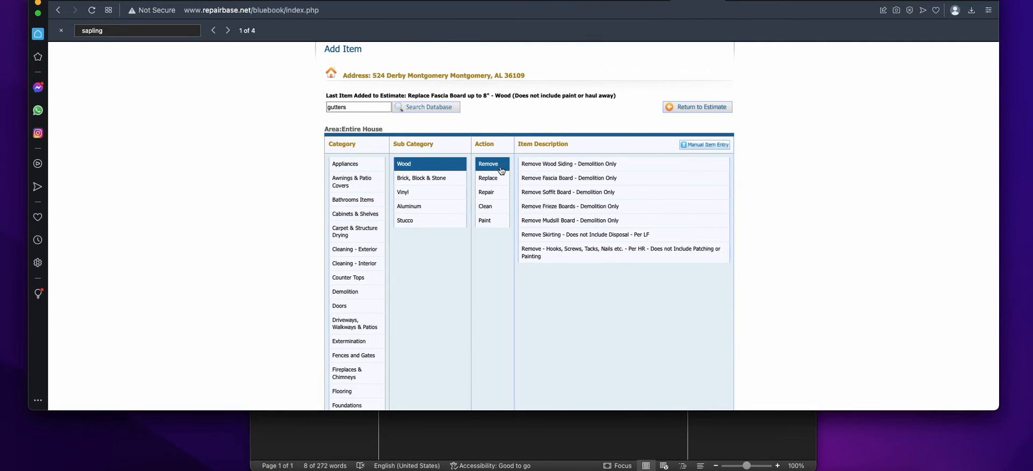
pyautogui.click(571, 196)
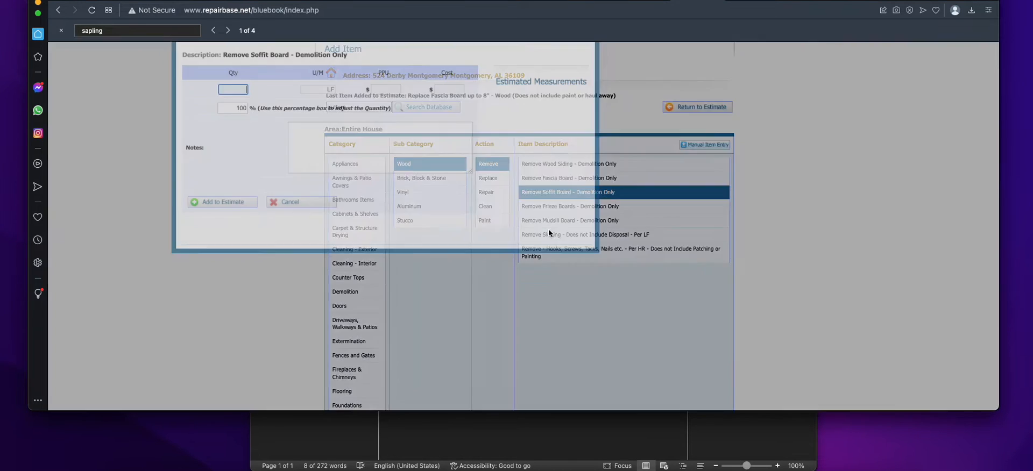
# Paste the soffit line into the notes, trim it to "Remove 20LF soffit 24'' (Matching)", and set the quantity to 20 LF.
pyautogui.click(319, 150)
pyautogui.write("o\tRemove and replace 20LF soffit 24'' (Matching)")
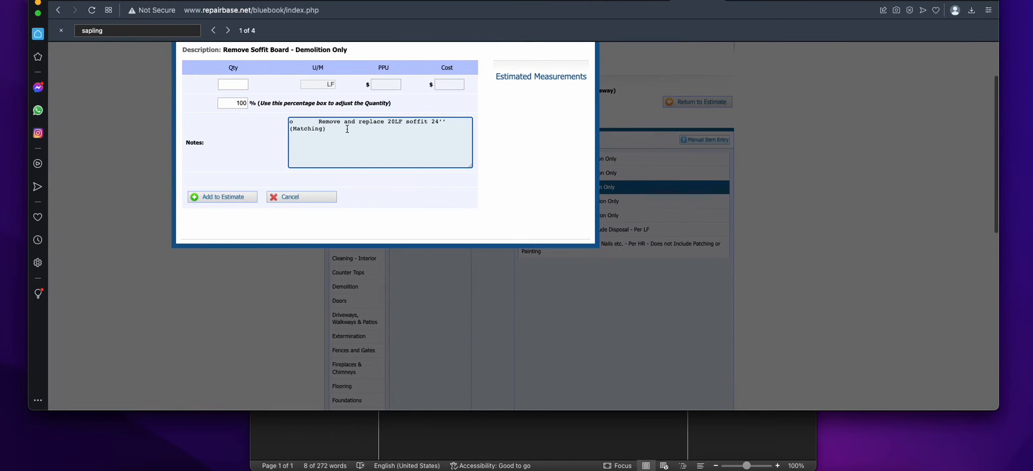
pyautogui.moveTo(319, 123); pyautogui.dragTo(275, 121)
pyautogui.press('BackSpace')
pyautogui.moveTo(355, 123); pyautogui.dragTo(316, 123)
pyautogui.write('a')
pyautogui.press('BackSpace')
pyautogui.press('BackSpace')
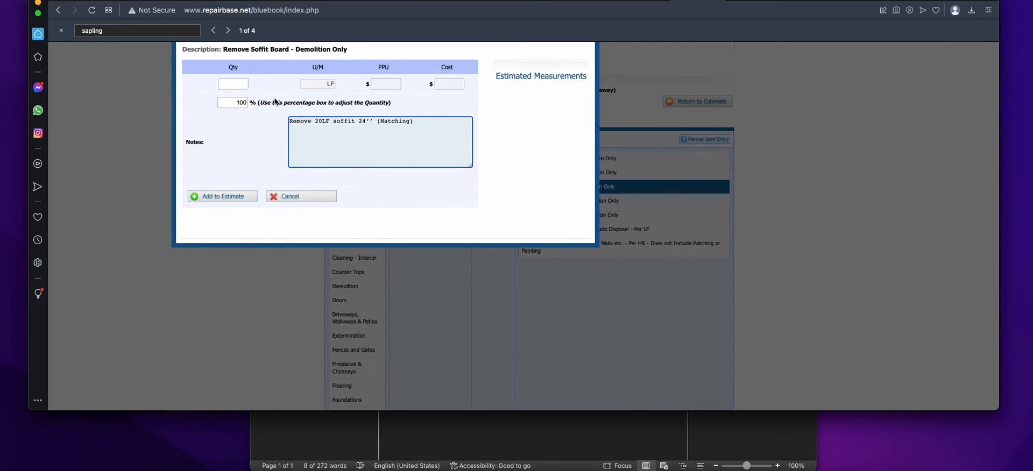
pyautogui.click(245, 87)
pyautogui.write('20')
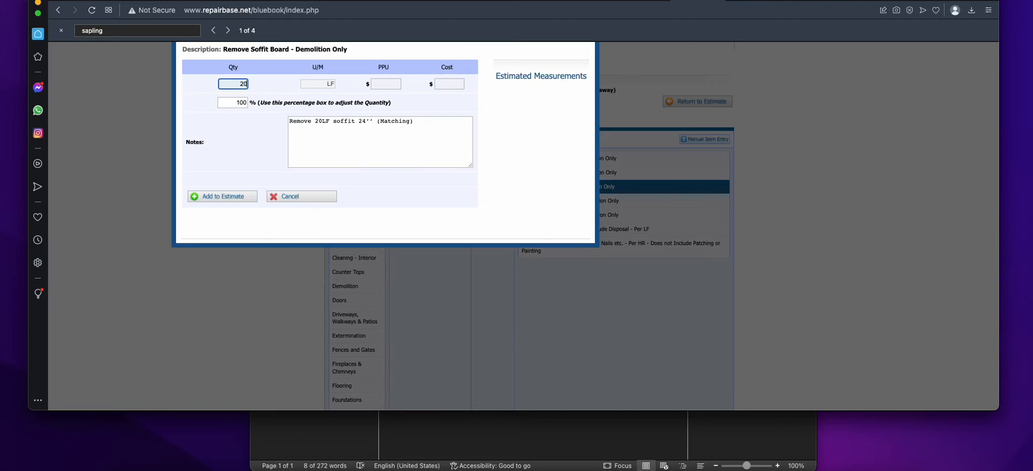
# Insert the line "While Gutters are down" above the soffit removal note, separated by a blank line.
pyautogui.click(275, 199)
pyautogui.click(306, 124)
pyautogui.press('Return')
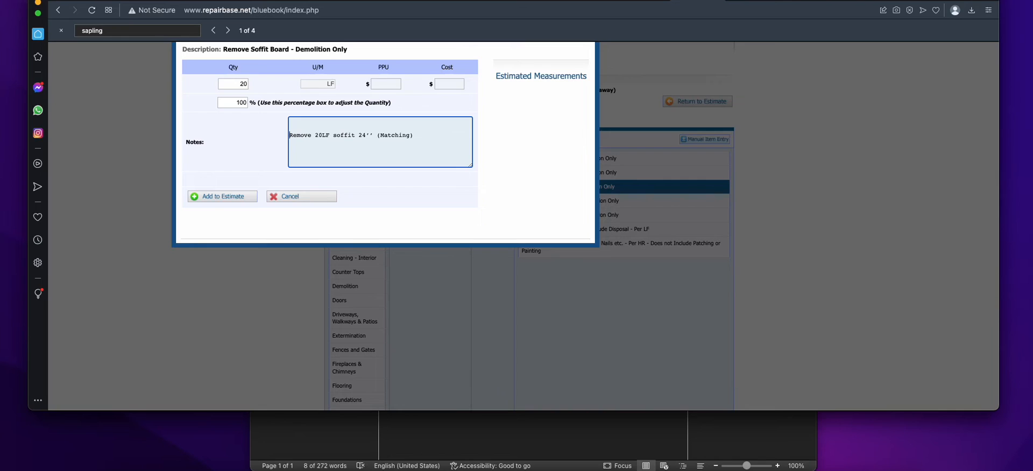
pyautogui.write('While Gutter Dow')
pyautogui.press('BackSpace')
pyautogui.press('BackSpace')
pyautogui.press('BackSpace')
pyautogui.write('s are down')
# Copy the complete soffit note and add the soffit removal item to the estimate.
pyautogui.moveTo(417, 140); pyautogui.dragTo(289, 122)
pyautogui.press('super+c')
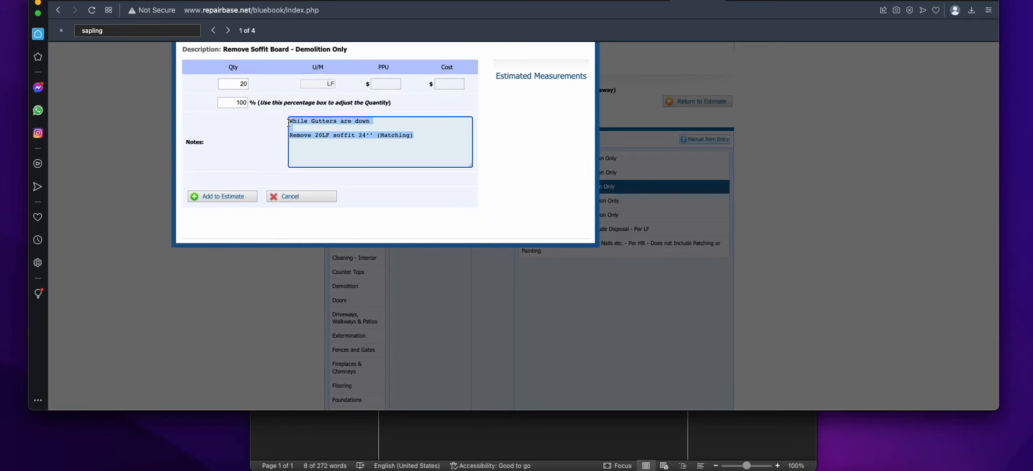
pyautogui.click(262, 146)
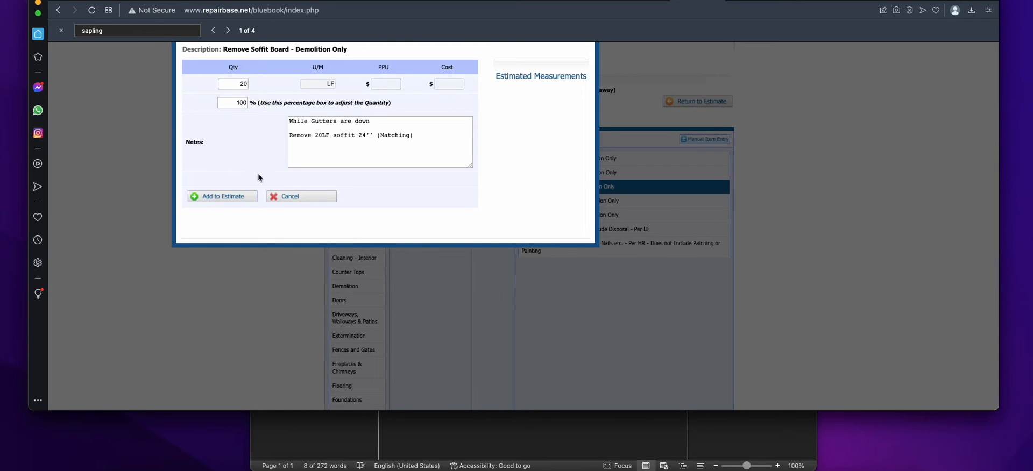
pyautogui.click(227, 197)
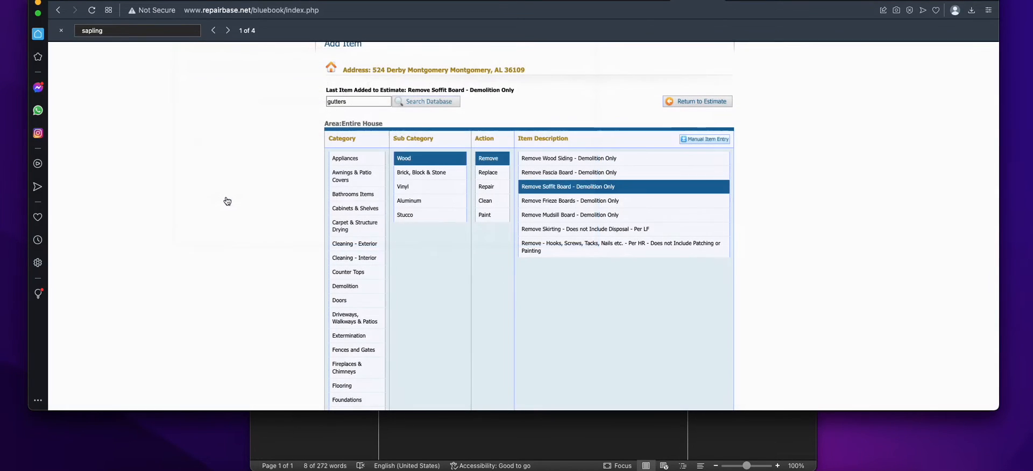
# List the wood replacement items and open "Replace Soffit up to 24" Projection - Wood (Does not include paint or haul away)".
pyautogui.click(496, 175)
pyautogui.scroll(1, 628, 307)
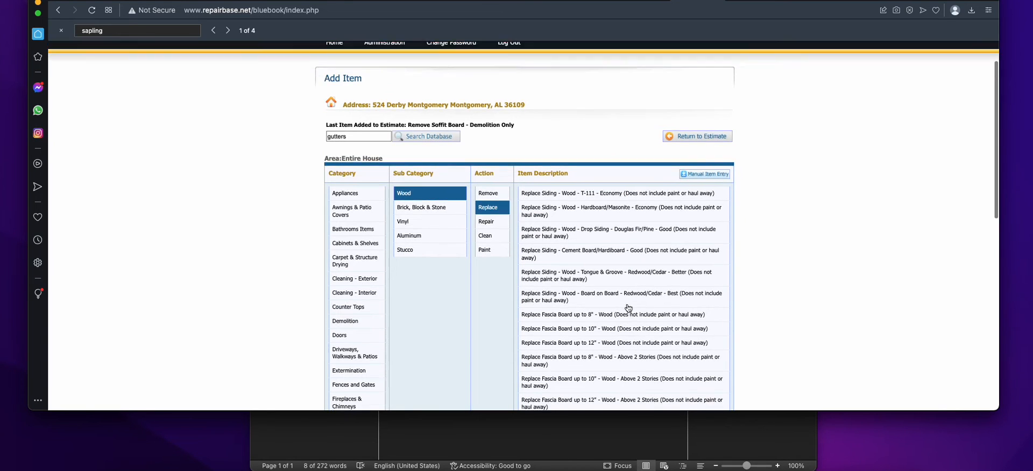
pyautogui.scroll(-4, 628, 307)
pyautogui.scroll(-1, 627, 308)
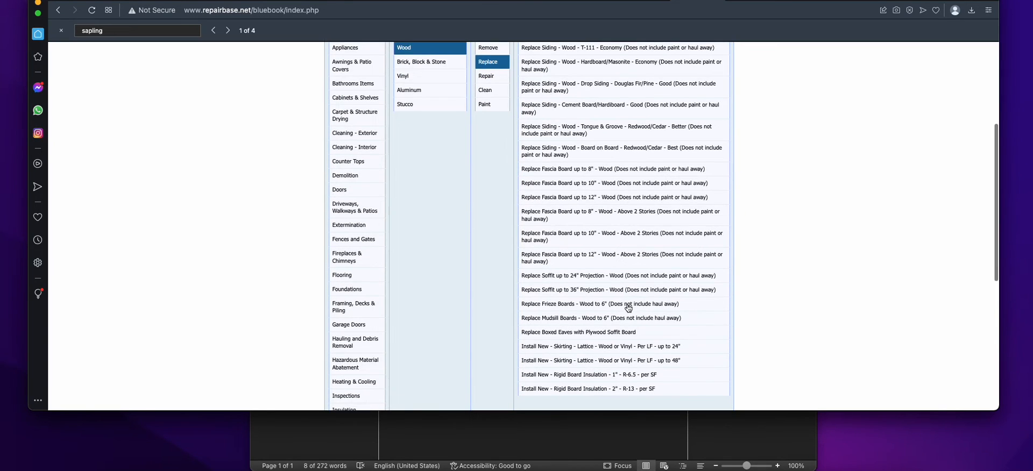
pyautogui.click(583, 279)
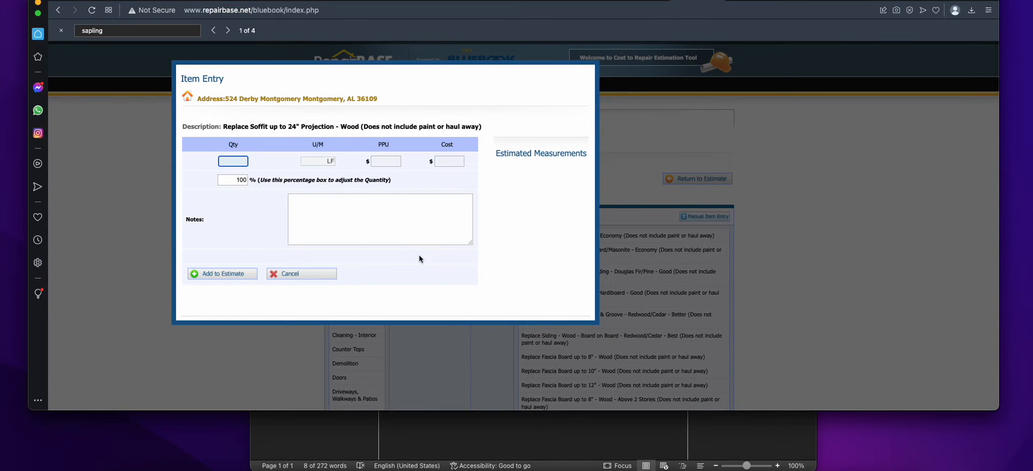
# Paste the copied note, change "Remove" to "Replace", set the quantity to 20 LF, and add the soffit replacement to the estimate.
pyautogui.click(360, 219)
pyautogui.press('super+v')
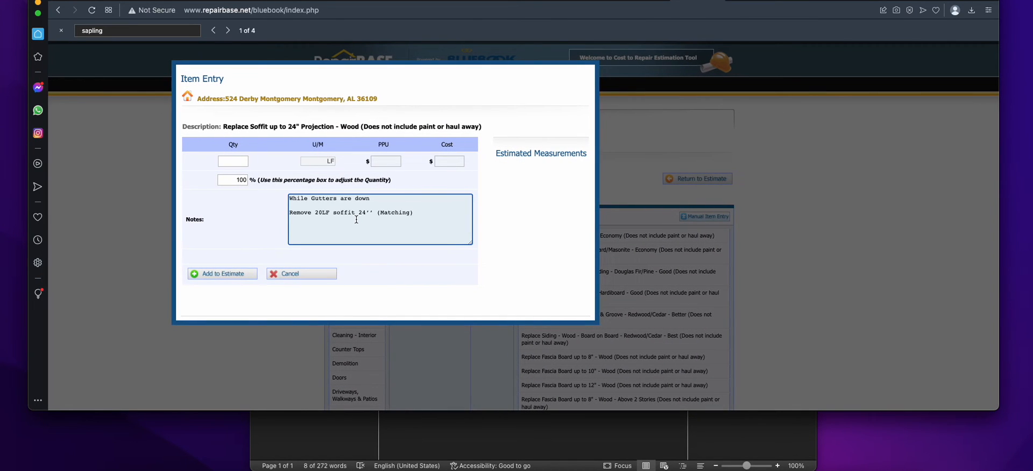
pyautogui.moveTo(312, 214); pyautogui.dragTo(288, 213)
pyautogui.write('Replace')
pyautogui.click(238, 161)
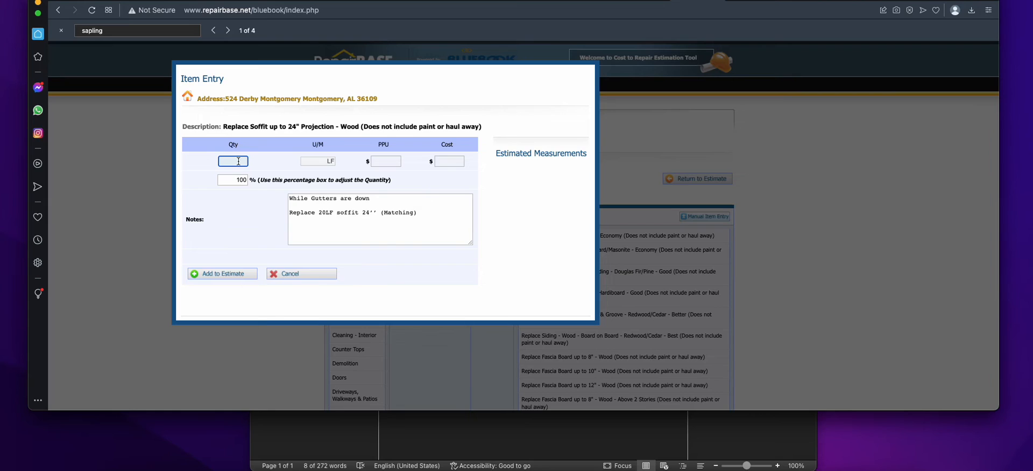
pyautogui.write('20')
pyautogui.click(249, 216)
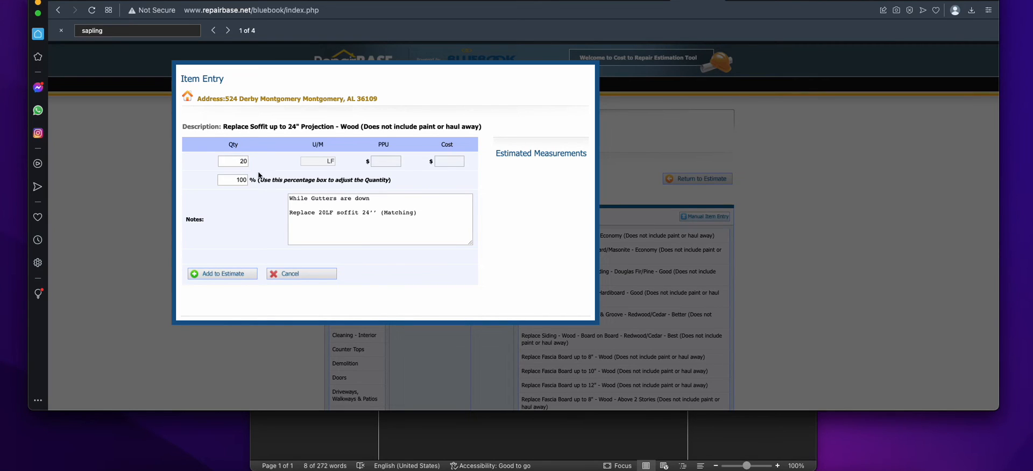
pyautogui.click(226, 276)
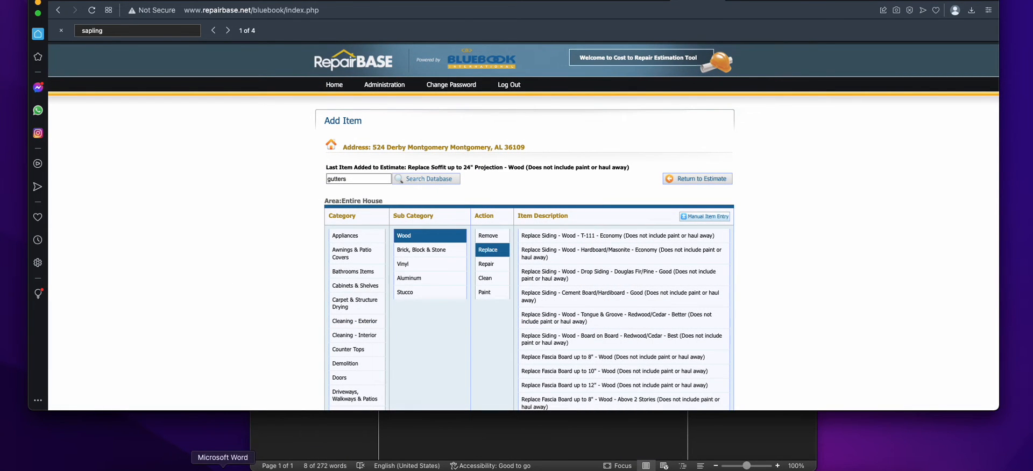
# Highlight the completed soffit line in yellow in the Word document.
pyautogui.click(223, 470)
pyautogui.moveTo(567, 231); pyautogui.dragTo(447, 226)
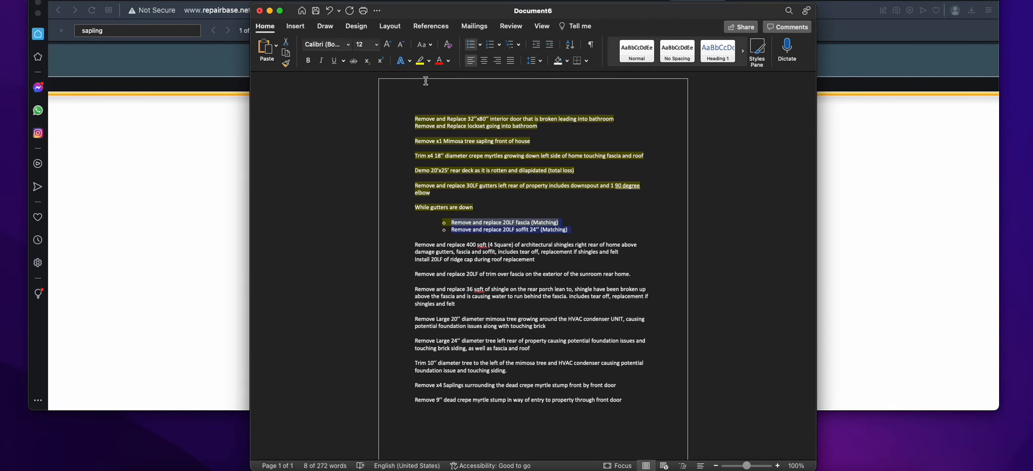
pyautogui.click(419, 60)
pyautogui.click(439, 252)
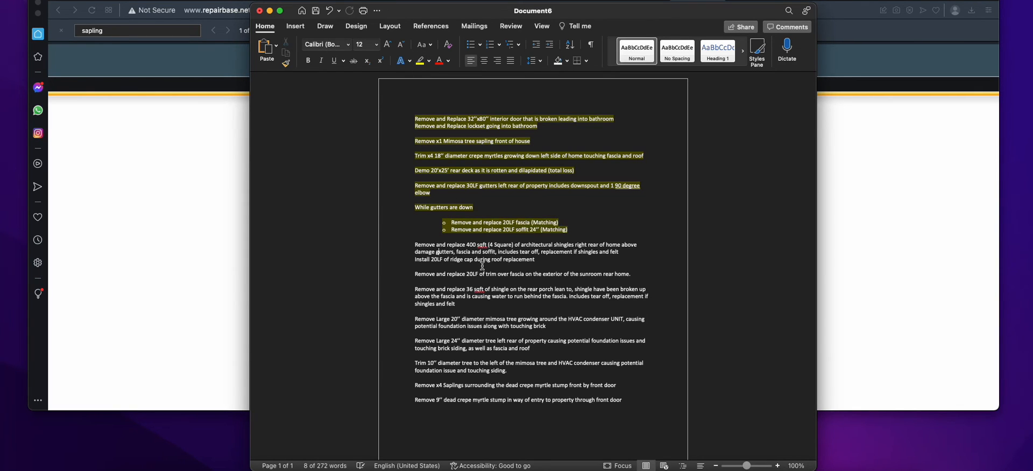
# Reword the 400 sqft architectural shingles paragraph to read "replacement of shingles, felt and" before the ridge cap line.
pyautogui.scroll(-1, 537, 264)
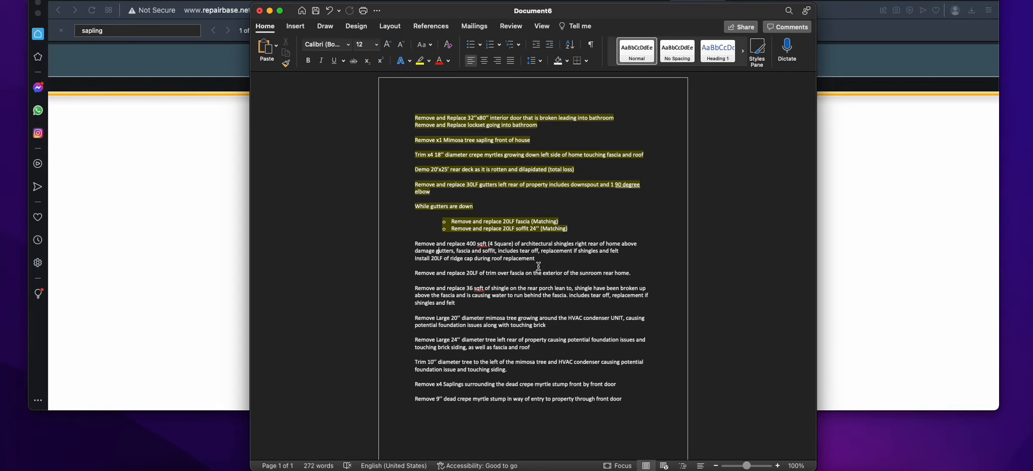
pyautogui.click(577, 250)
pyautogui.press('BackSpace')
pyautogui.press('BackSpace')
pyautogui.press('BackSpace')
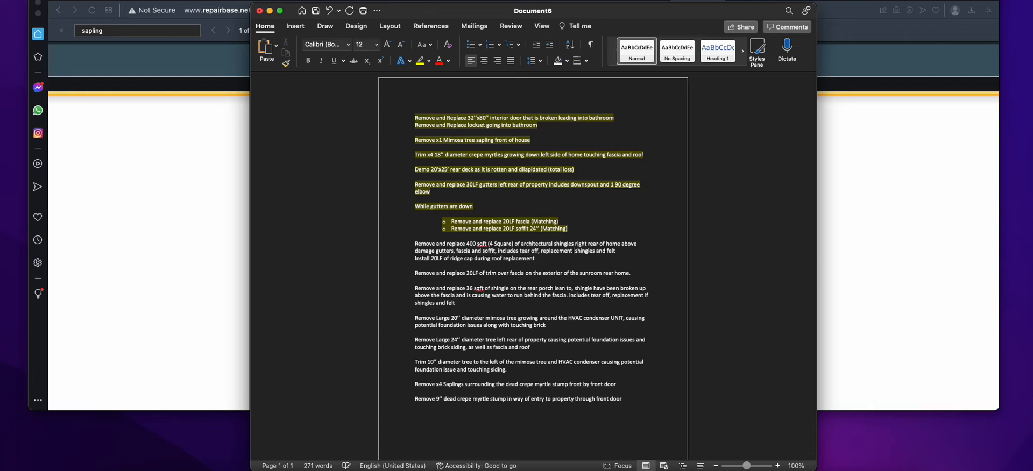
pyautogui.write('of')
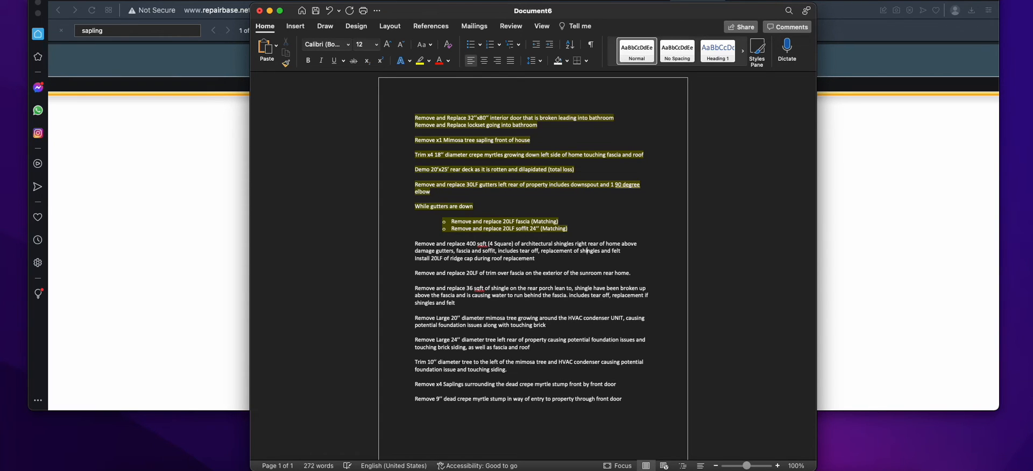
pyautogui.press('BackSpace')
pyautogui.press('BackSpace')
pyautogui.press('BackSpace')
pyautogui.write(',')
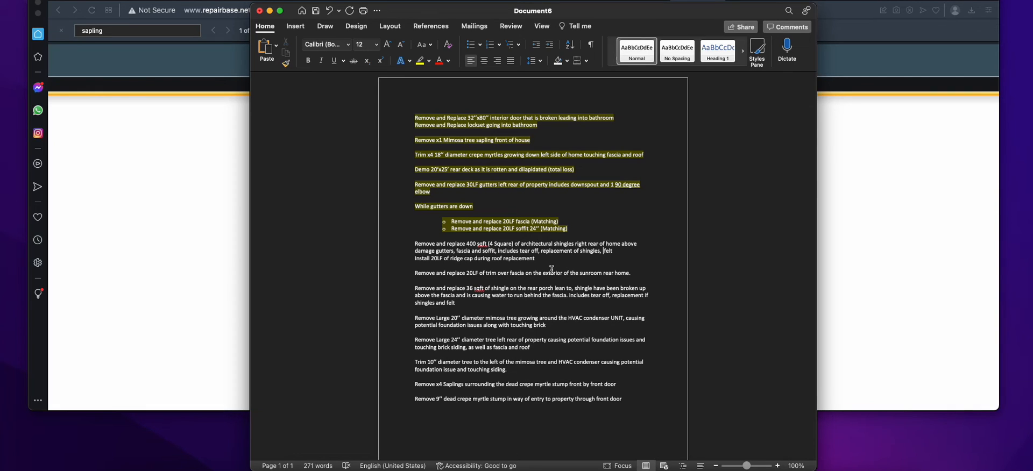
pyautogui.click(635, 250)
pyautogui.write('and')
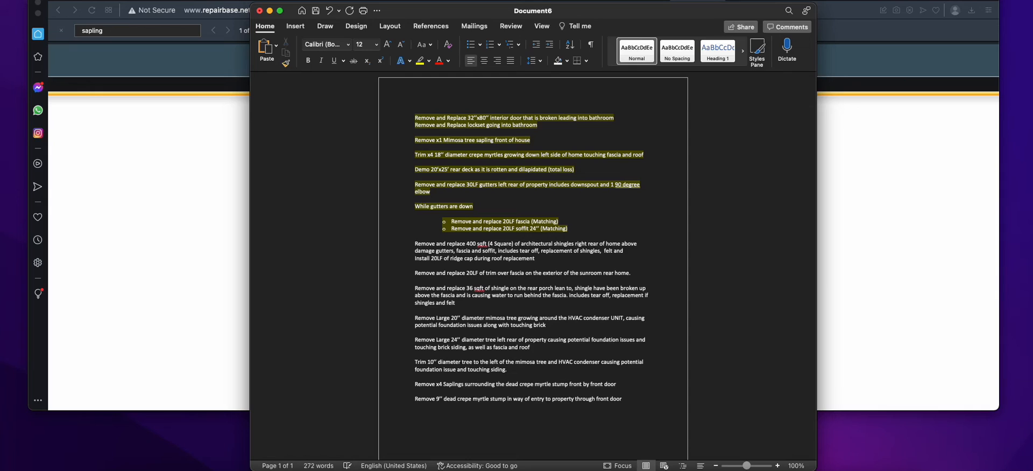
# Change the ridge cap line to "Installation of 20LF of ridge cap.", removing the words about roof replacement.
pyautogui.click(432, 264)
pyautogui.write('ation ')
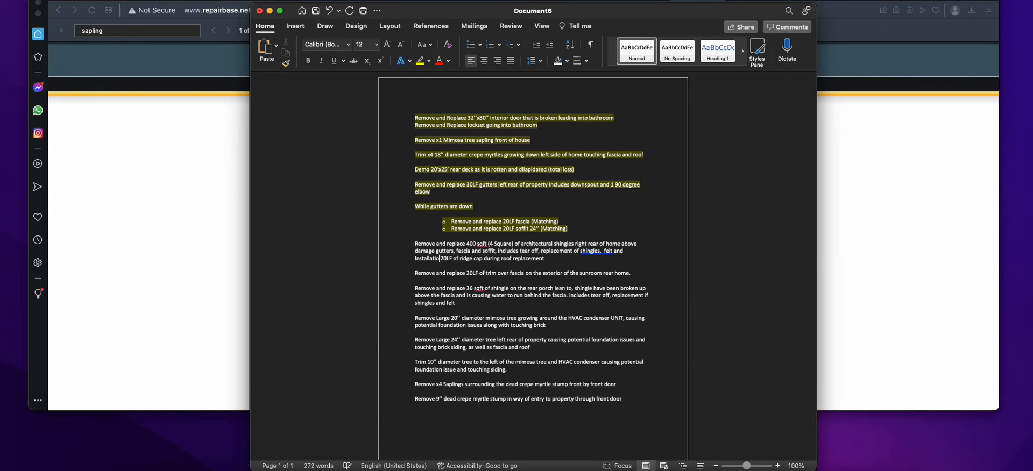
pyautogui.write('of')
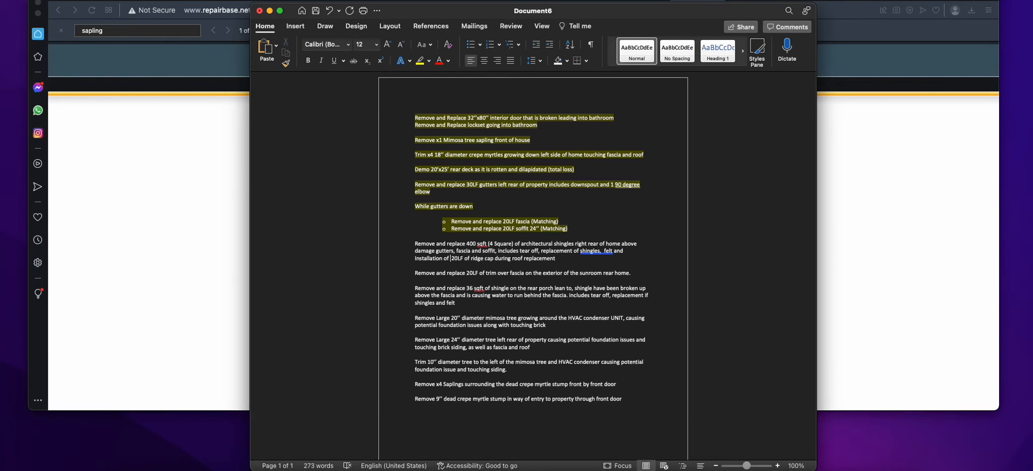
pyautogui.moveTo(551, 261); pyautogui.dragTo(494, 261)
pyautogui.press('BackSpace')
pyautogui.write('.')
# Copy the reworded architectural shingles paragraph and list the Roofing category items in RepairBase.
pyautogui.moveTo(504, 259); pyautogui.dragTo(406, 249)
pyautogui.press('super+c')
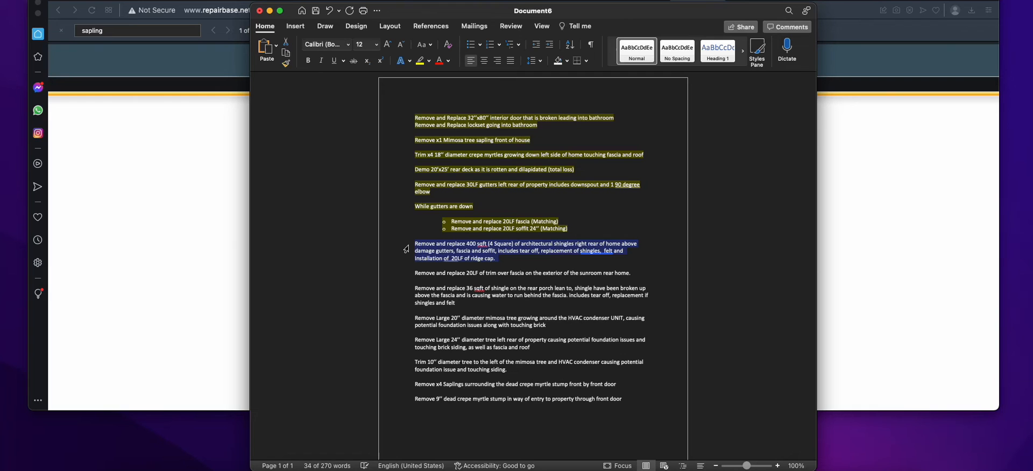
pyautogui.click(232, 246)
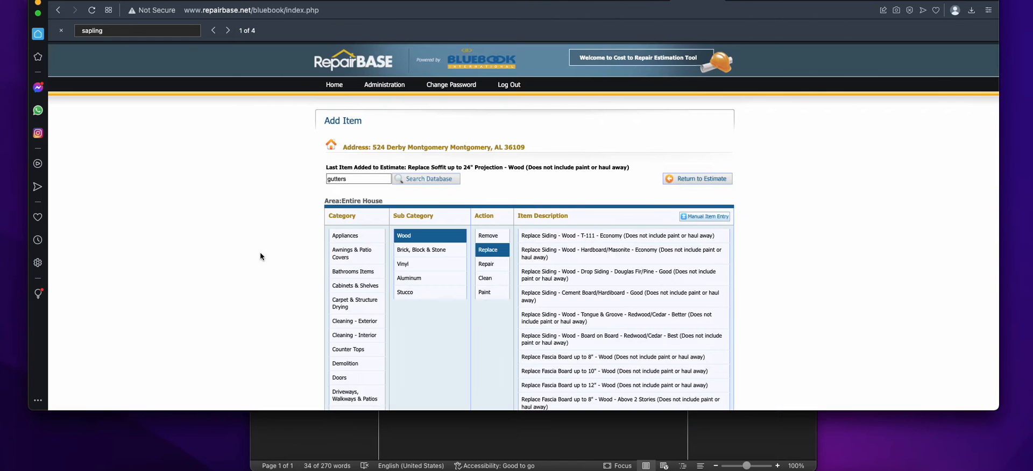
pyautogui.scroll(1, 355, 318)
pyautogui.scroll(-10, 355, 317)
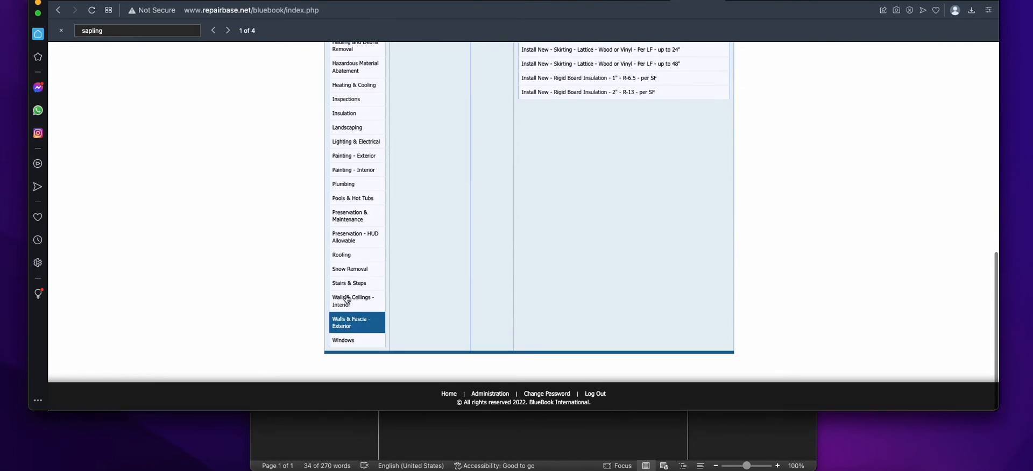
pyautogui.click(351, 258)
pyautogui.scroll(10, 434, 269)
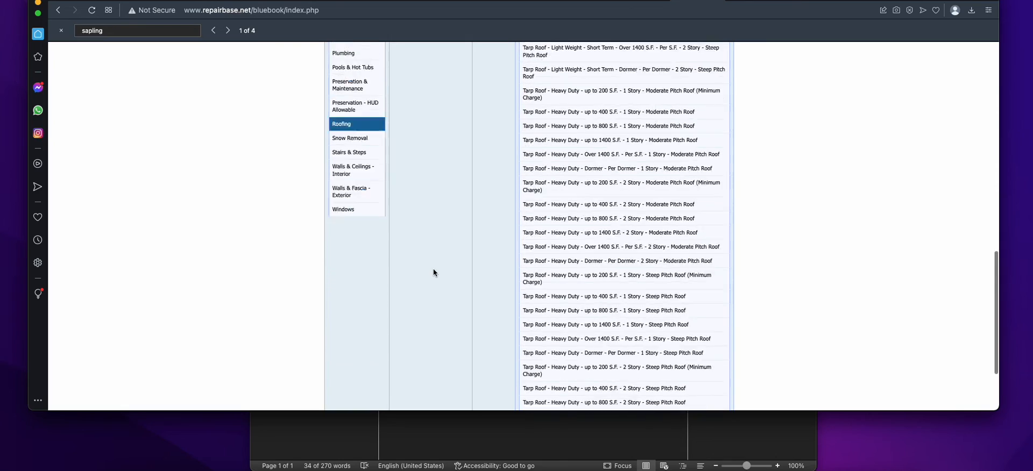
# Start a Remove Roof - Asphalt Shingle - Single Layer item with the copied roofing notes and a quantity of 400 SF.
pyautogui.scroll(2, 433, 273)
pyautogui.scroll(-2, 433, 273)
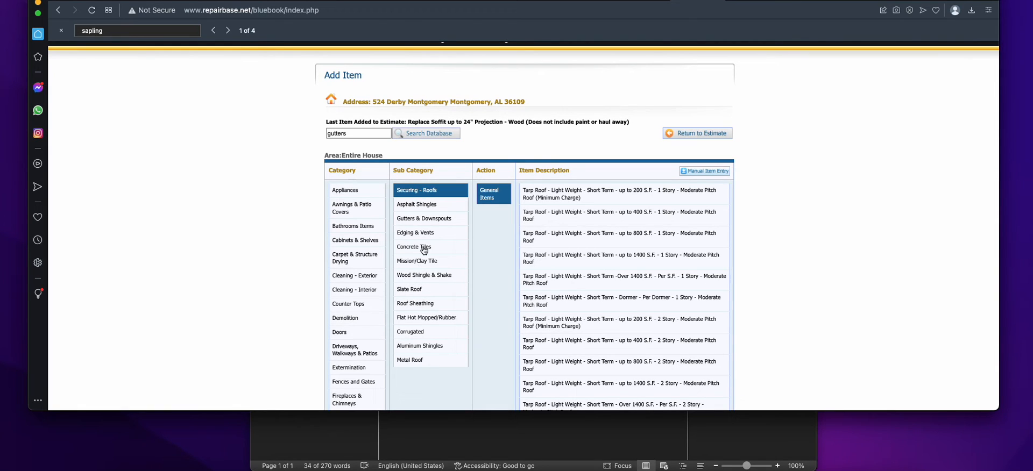
pyautogui.click(418, 207)
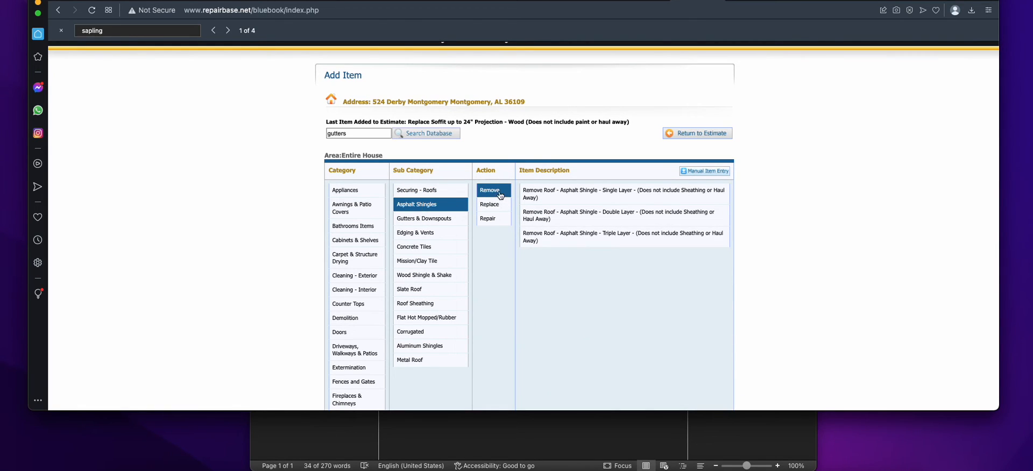
pyautogui.click(612, 194)
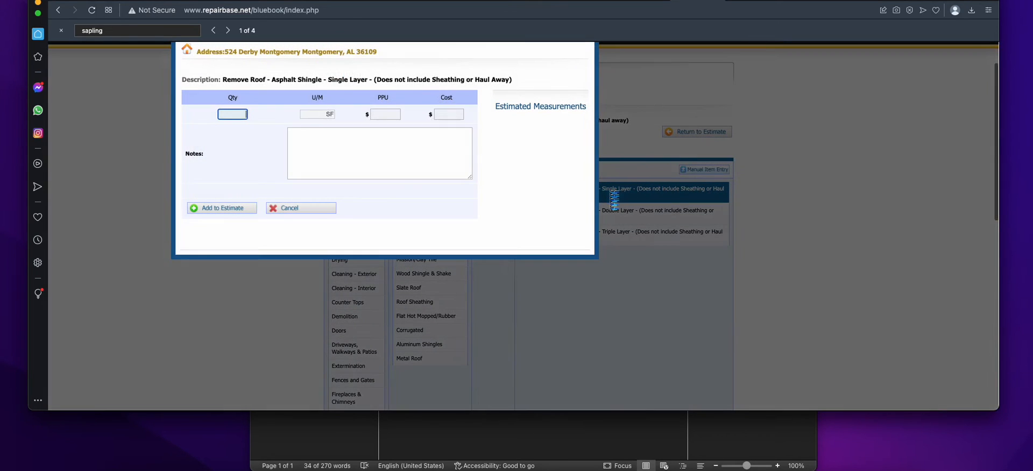
pyautogui.click(340, 157)
pyautogui.press('super+v')
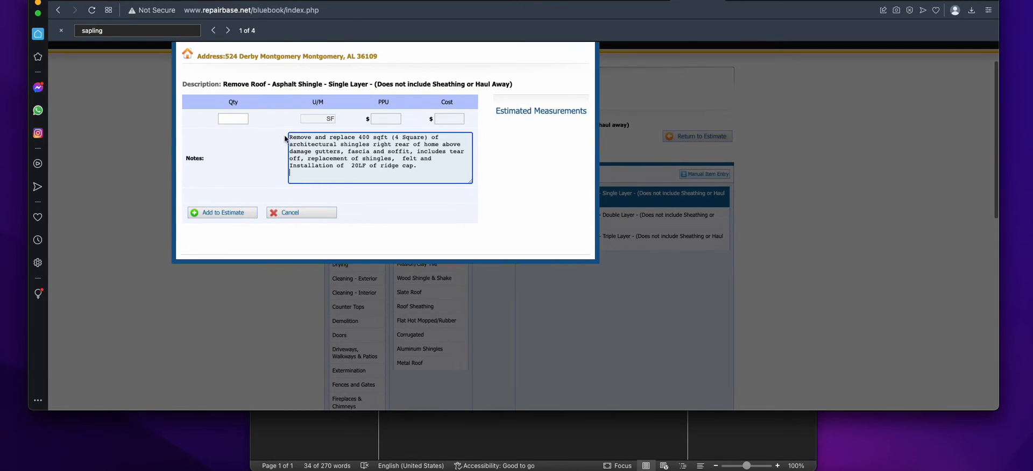
pyautogui.click(245, 118)
pyautogui.write('400')
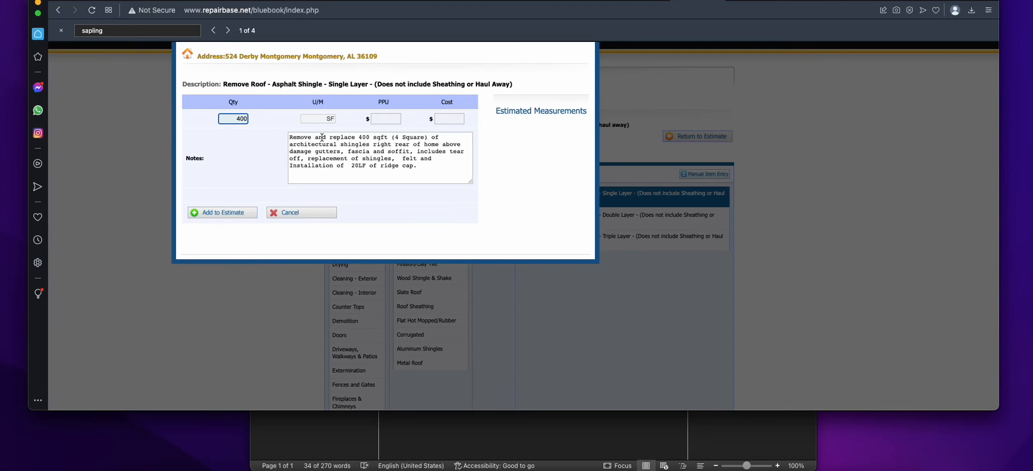
# Delete "and replace" and everything after "includes tear off" from the removal notes, and add the item to the estimate.
pyautogui.moveTo(315, 138); pyautogui.dragTo(355, 141)
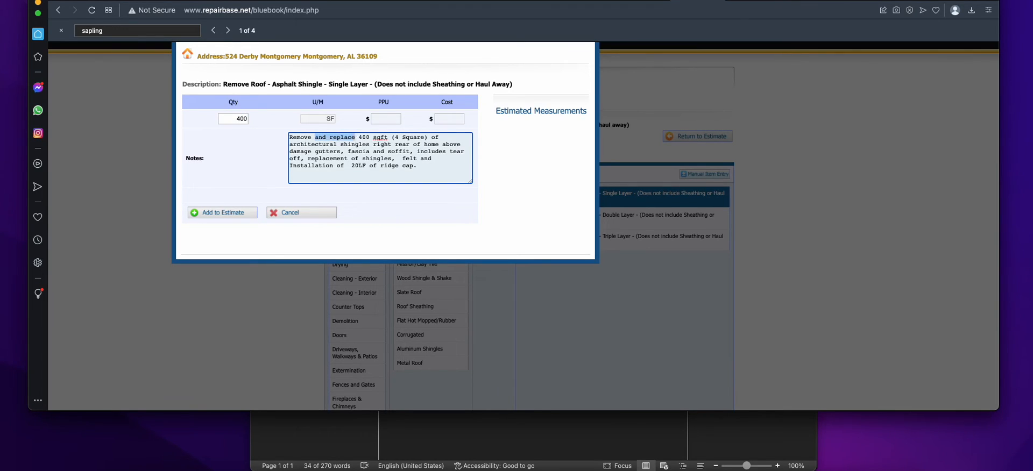
pyautogui.press('BackSpace')
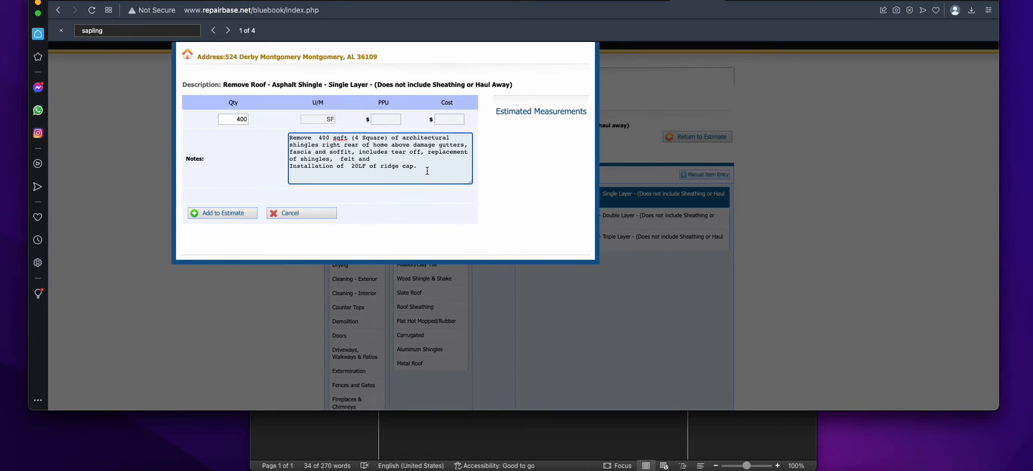
pyautogui.moveTo(427, 171); pyautogui.dragTo(423, 154)
pyautogui.press('BackSpace')
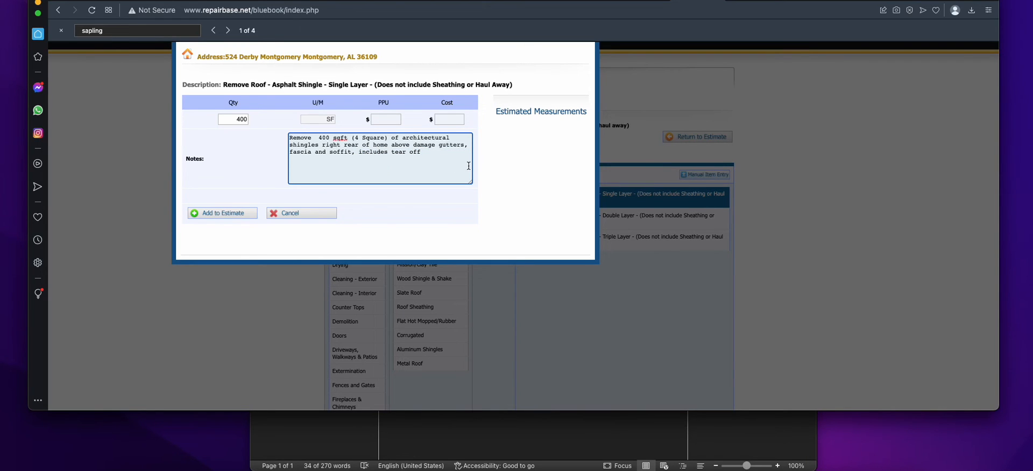
pyautogui.click(246, 214)
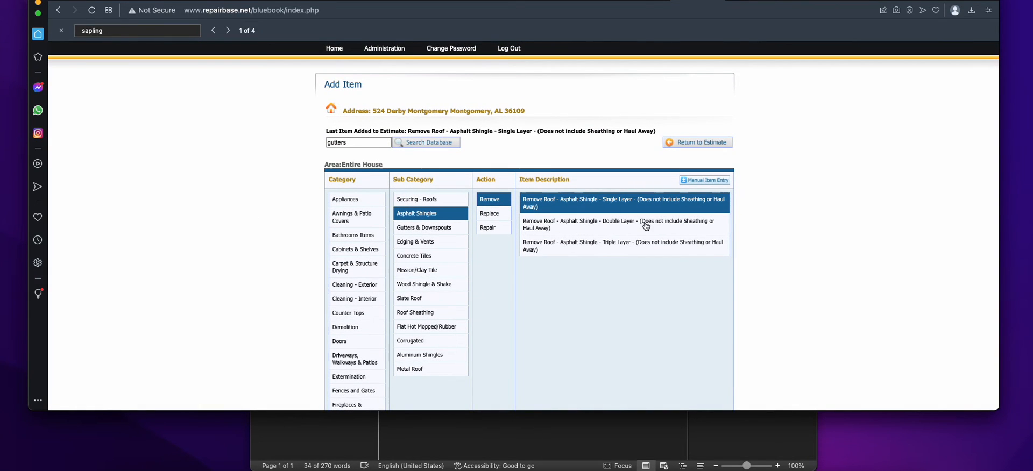
# Open the asphalt shingle replacement item for Dimensional/Laminated (40 YR-Lifetime) that excludes sheathing, vents, removal and haul away.
pyautogui.scroll(1, 598, 240)
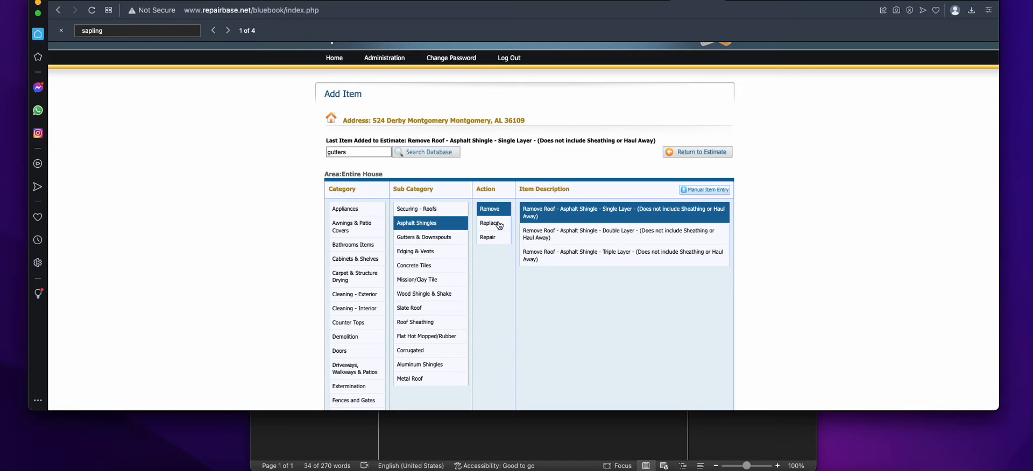
pyautogui.scroll(1, 499, 225)
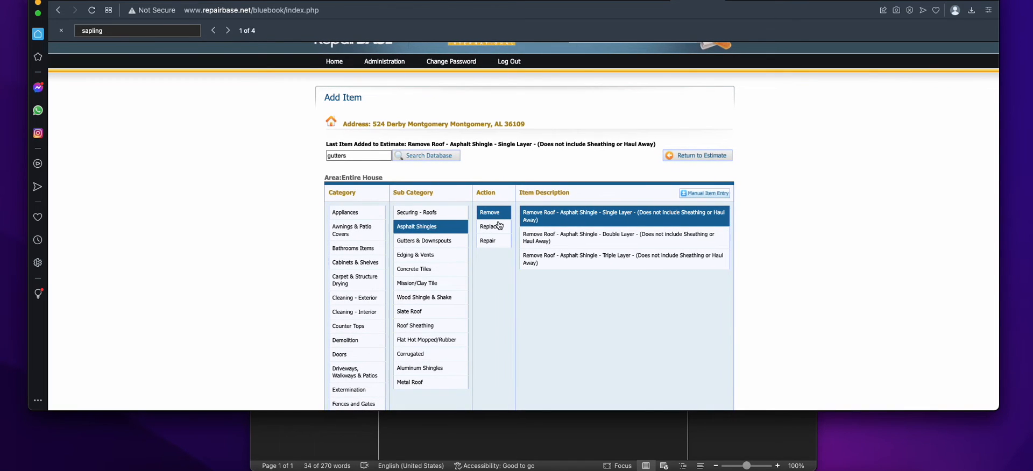
pyautogui.scroll(1, 499, 225)
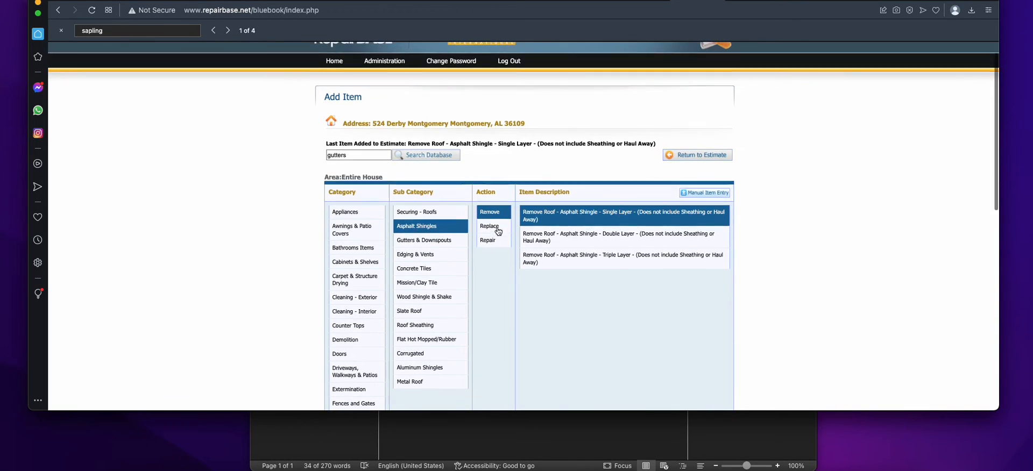
pyautogui.scroll(1, 491, 229)
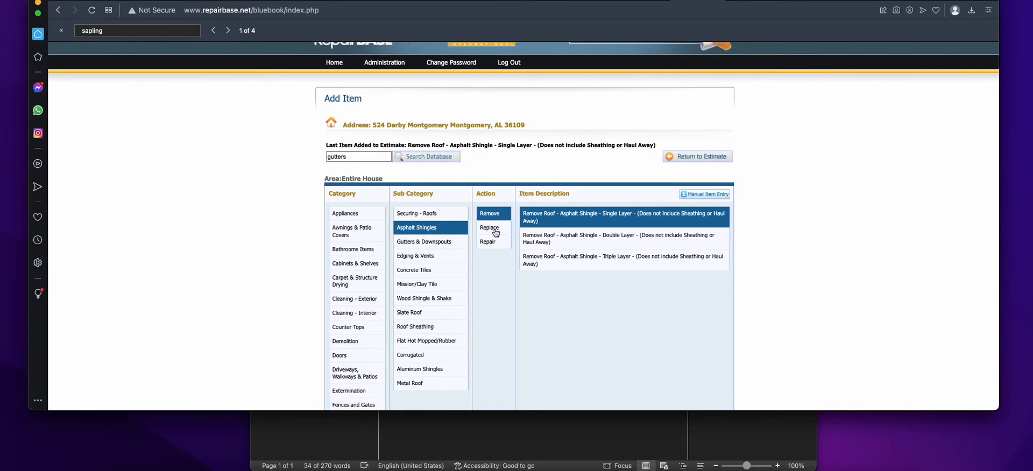
pyautogui.click(496, 230)
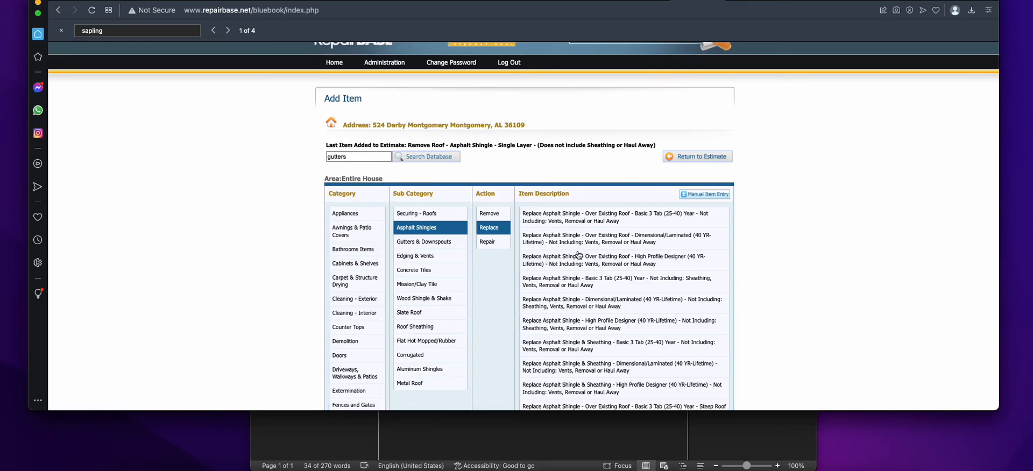
pyautogui.scroll(-10, 572, 253)
pyautogui.scroll(10, 578, 255)
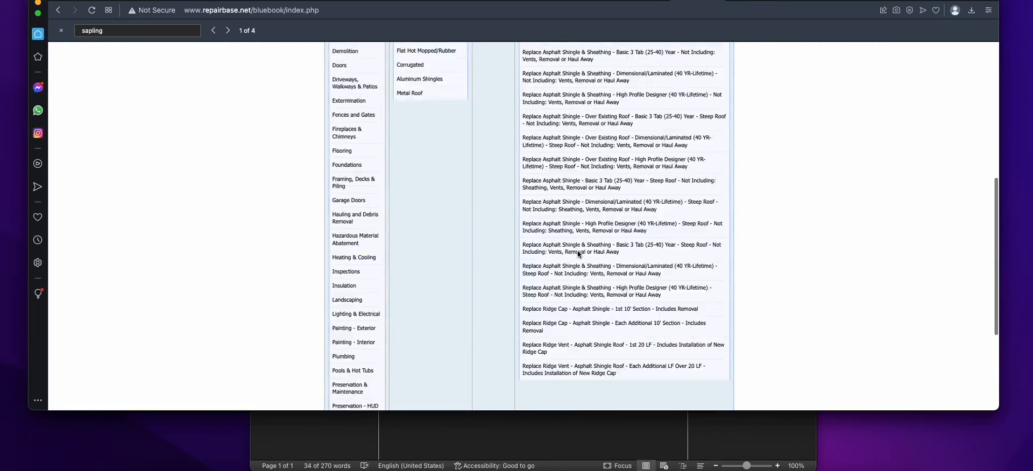
pyautogui.scroll(-3, 578, 255)
pyautogui.scroll(1, 578, 255)
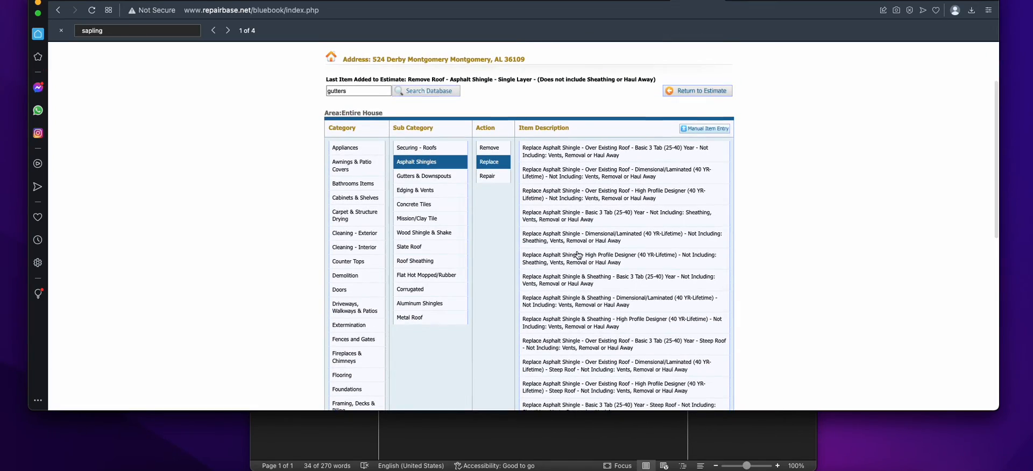
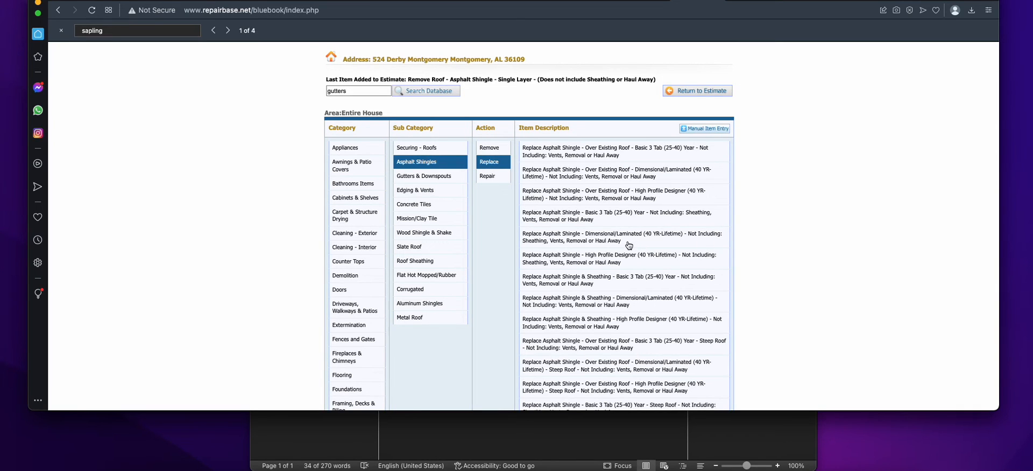
pyautogui.scroll(-1, 629, 245)
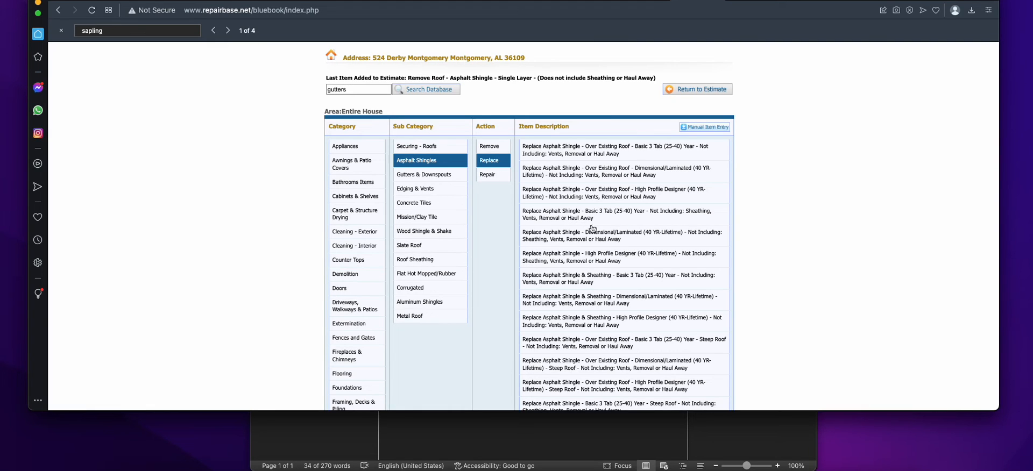
pyautogui.click(608, 238)
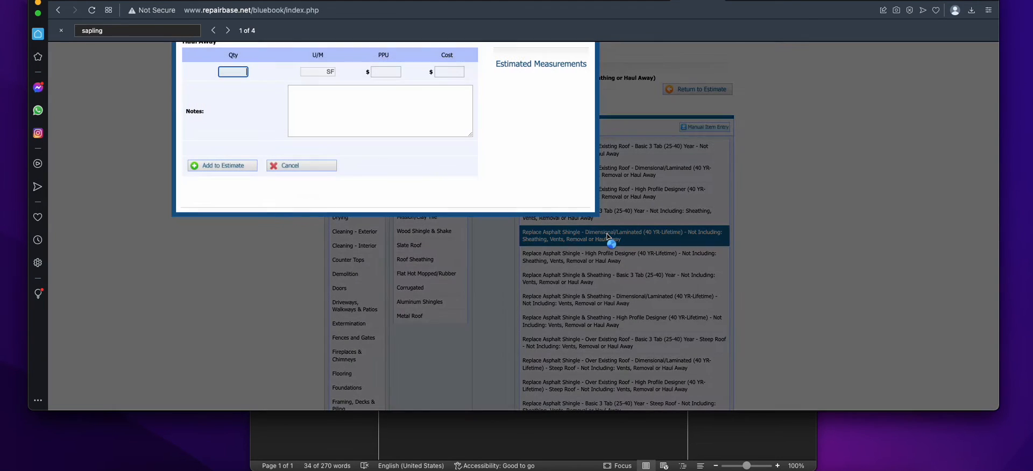
# Paste the copied roofing notes into the replacement item and delete "Remove and" so they begin with "replace 400 sqft".
pyautogui.click(380, 117)
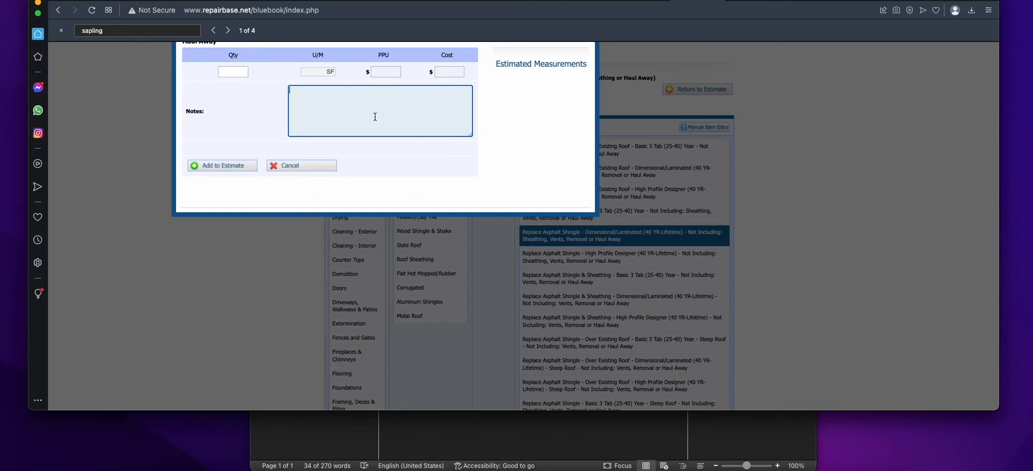
pyautogui.write('Remove and replace 400 sqft (4 Square) of architectural shingles right rear of home above damage gutters, fascia and soffit, includes tear off, replacement of shingles,  felt and Installation of  20LF of ridge cap.')
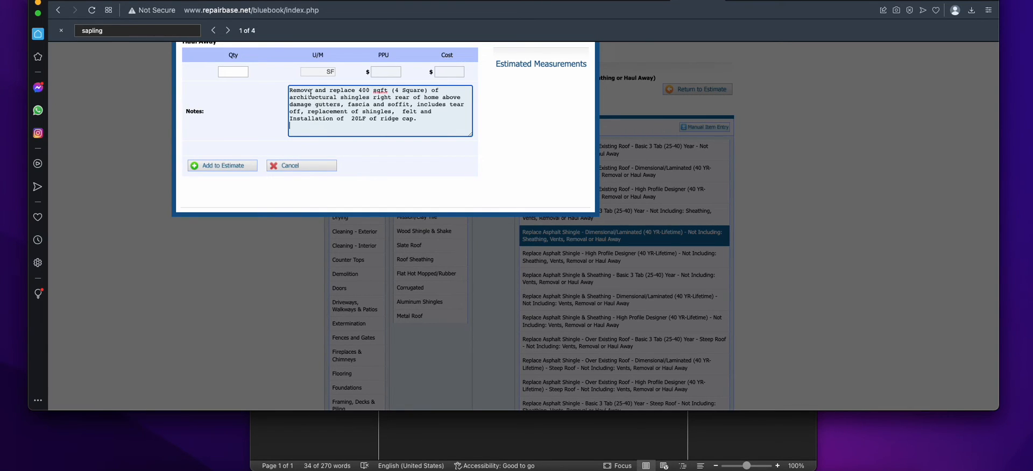
pyautogui.moveTo(315, 92); pyautogui.dragTo(283, 96)
pyautogui.click(331, 92)
pyautogui.press('BackSpace')
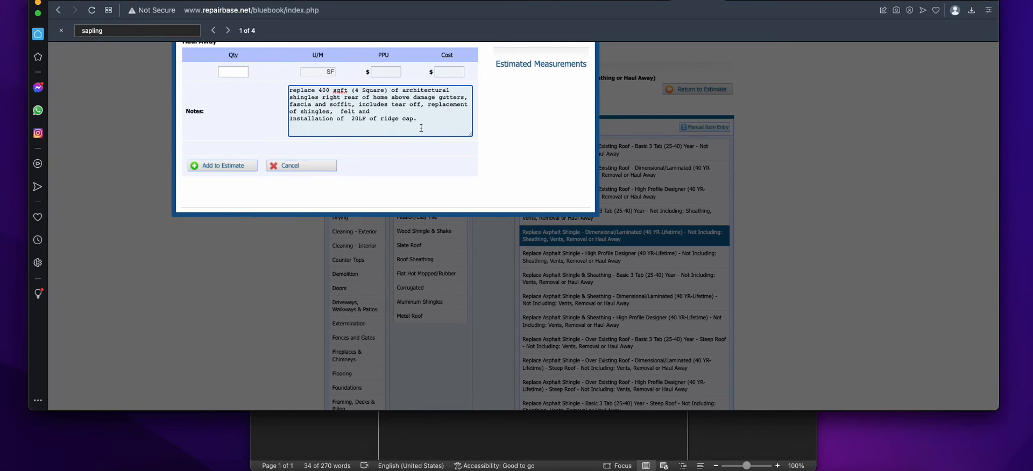
# Remove the tear-off wording from the replacement notes so they read "fascia and soffit includes replacement of shingles".
pyautogui.moveTo(424, 106); pyautogui.dragTo(362, 107)
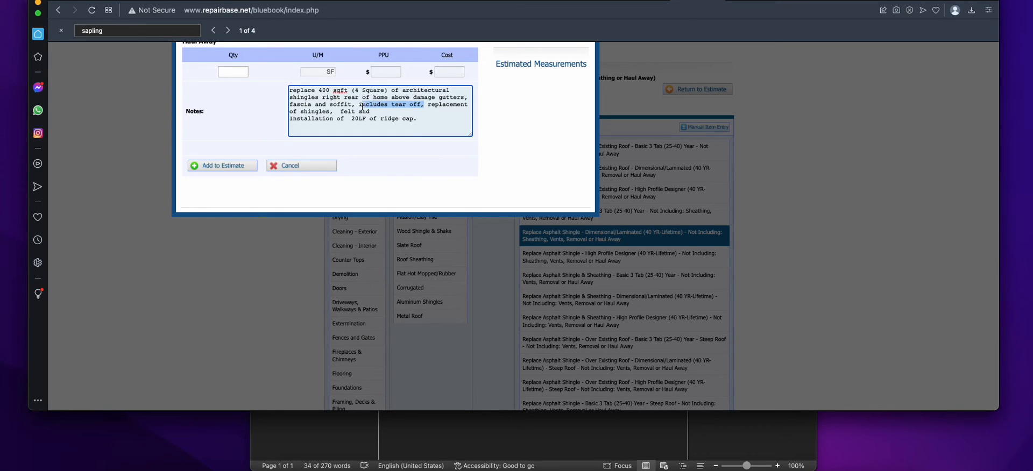
pyautogui.press('BackSpace')
pyautogui.press('BackSpace')
pyautogui.press('BackSpace')
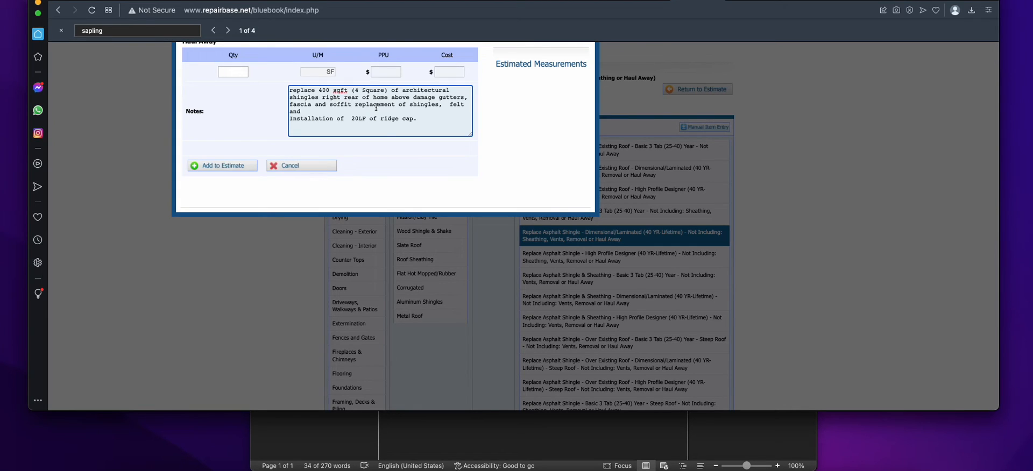
pyautogui.write('includes')
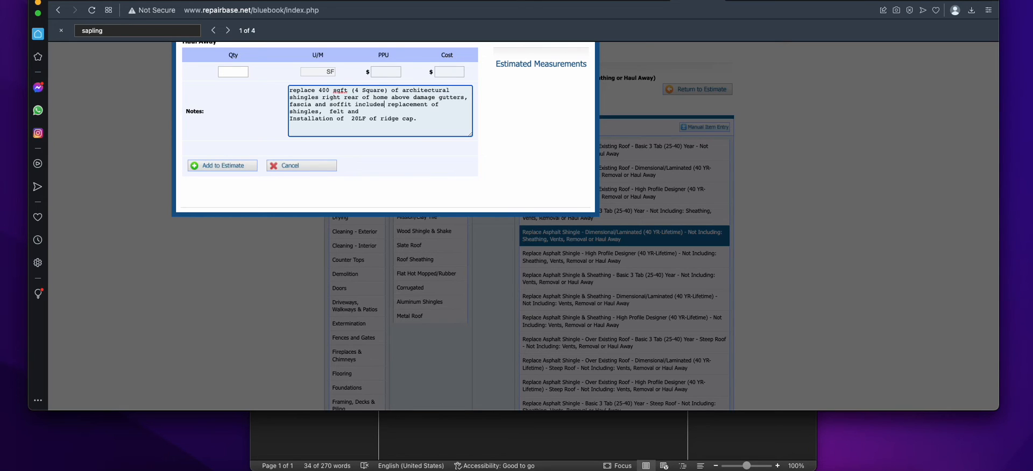
# Delete the ridge cap line from the notes and add the replacement item to the estimate with a quantity of 400 SF.
pyautogui.moveTo(421, 118); pyautogui.dragTo(273, 122)
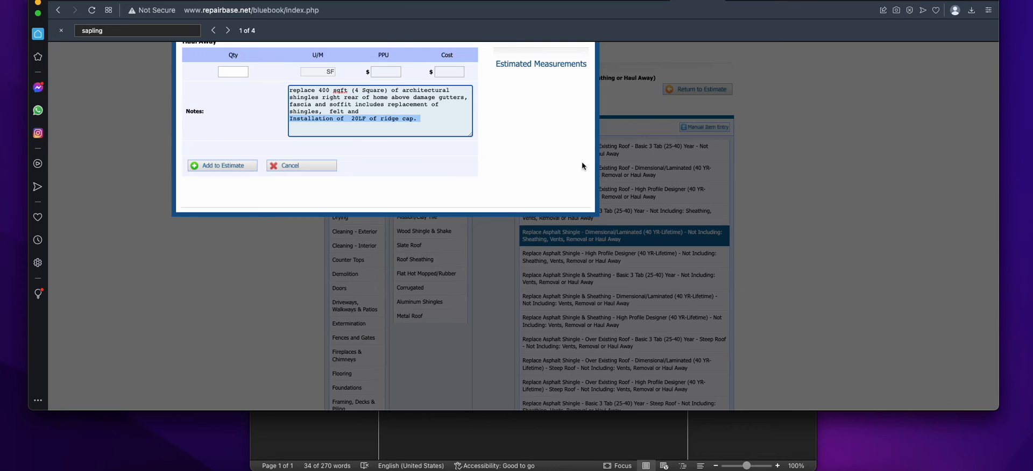
pyautogui.press('BackSpace')
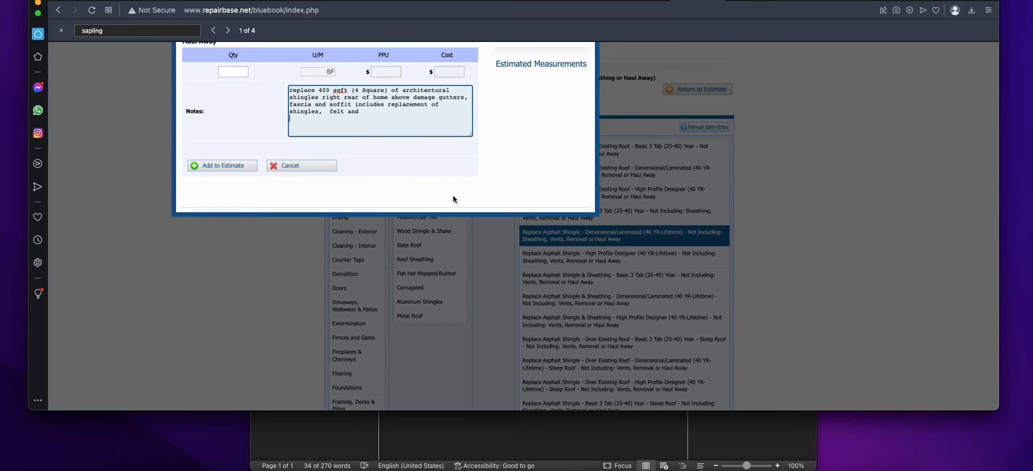
pyautogui.click(244, 73)
pyautogui.write('400')
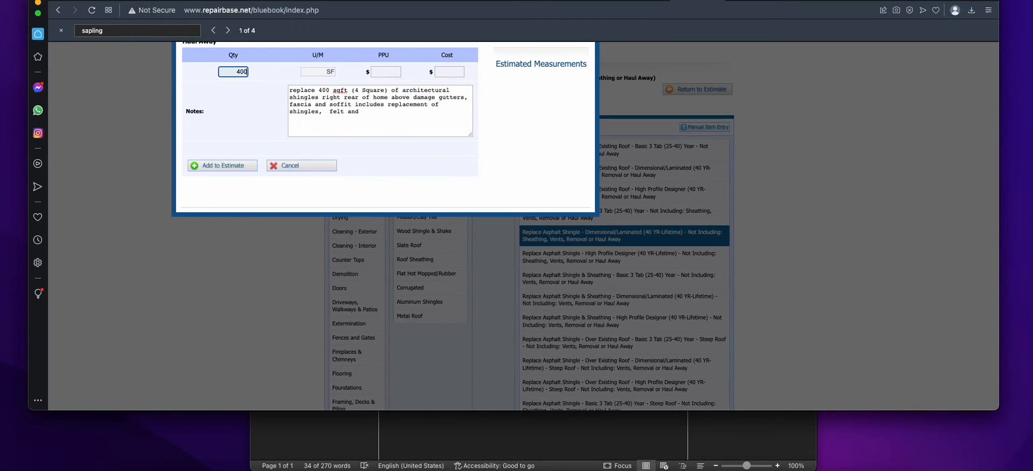
pyautogui.click(222, 166)
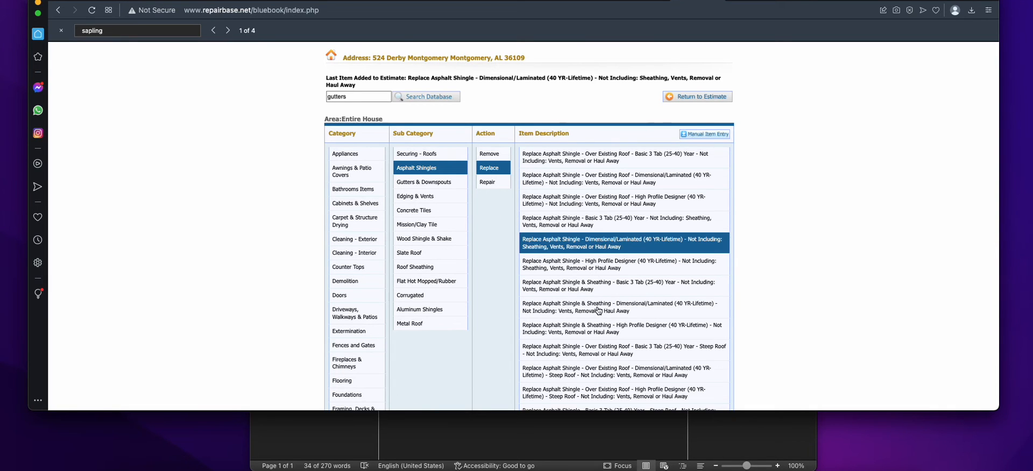
# Open the Replace Ridge Cap - Asphalt Shingle - 1st 10' Section item and paste the copied roofing notes into it.
pyautogui.scroll(-5, 598, 310)
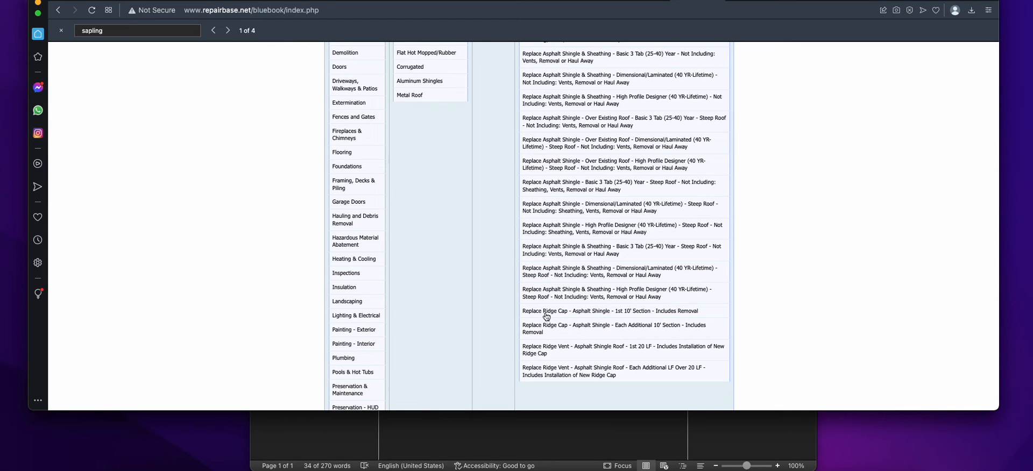
pyautogui.click(594, 312)
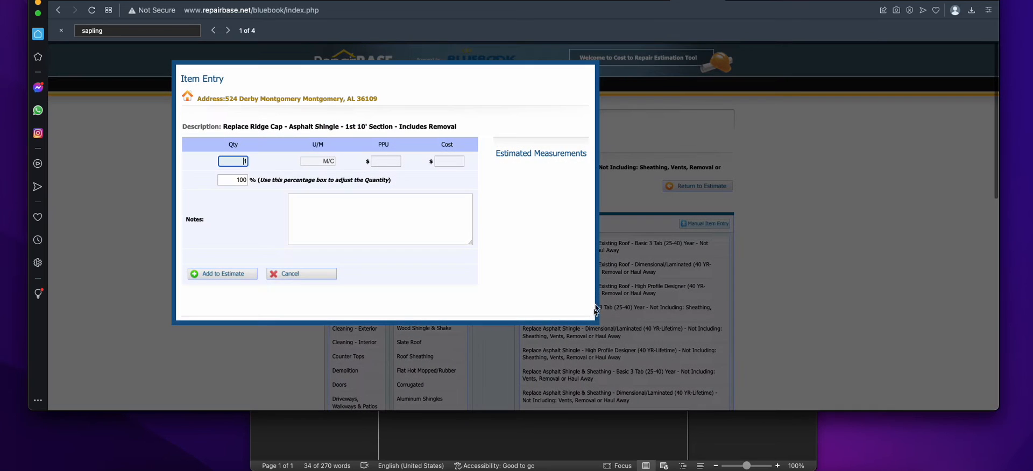
pyautogui.click(366, 220)
pyautogui.write('Remove and replace 400 sqft (4 Square) of architectural shingles right rear of home above damage gutters, fascia and soffit, includes tear off, replacement of shingles,  felt and Installation of  20LF of ridge cap.')
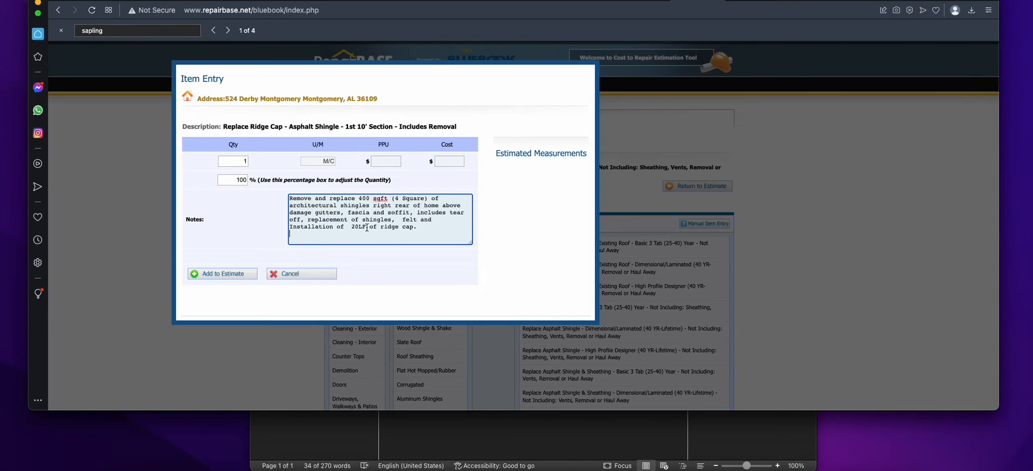
# Reduce the ridge cap item's notes to the single line "Installation of 20LF of ridge cap.".
pyautogui.moveTo(436, 222); pyautogui.dragTo(285, 202)
pyautogui.press('super+c')
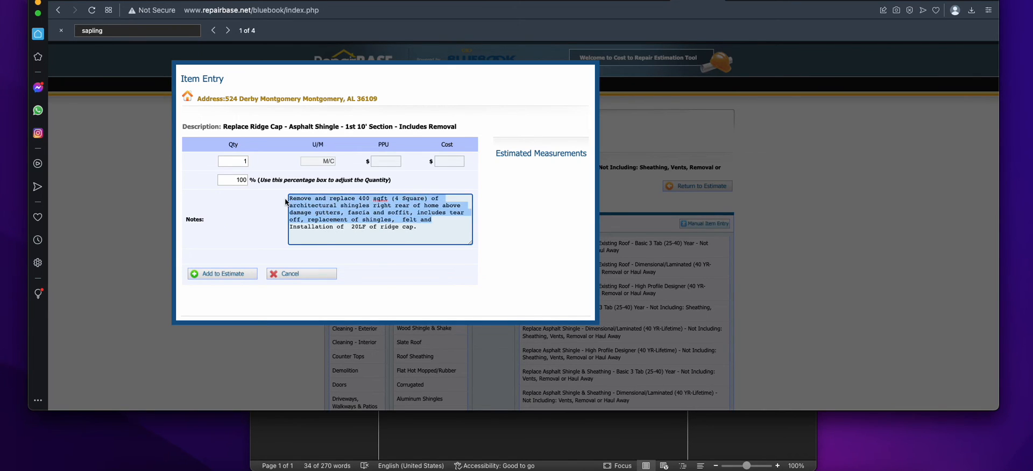
pyautogui.press('BackSpace')
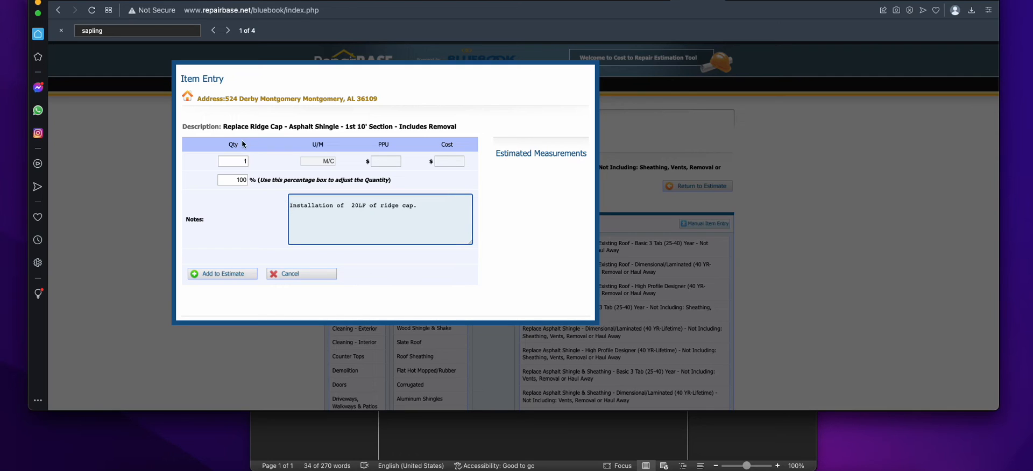
pyautogui.click(245, 162)
pyautogui.write('1')
pyautogui.press('Delete')
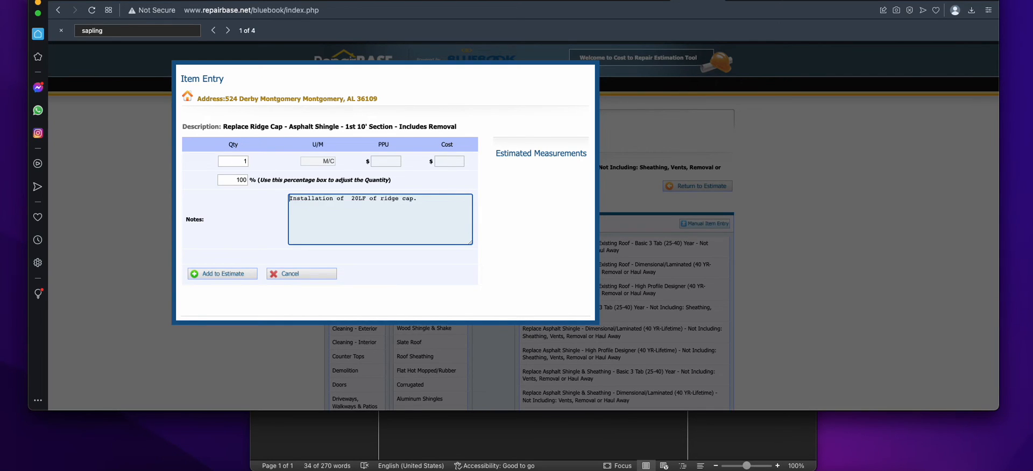
# Change the ridge cap notes to 10LF, add the wording "(First 10LF)" after it, and add the item to the estimate.
pyautogui.click(359, 199)
pyautogui.press('BackSpace')
pyautogui.press('BackSpace')
pyautogui.write('10')
pyautogui.click(371, 199)
pyautogui.write('(')
pyautogui.press('BackSpace')
pyautogui.press('BackSpace')
pyautogui.write('(First 10LF)')
pyautogui.click(223, 276)
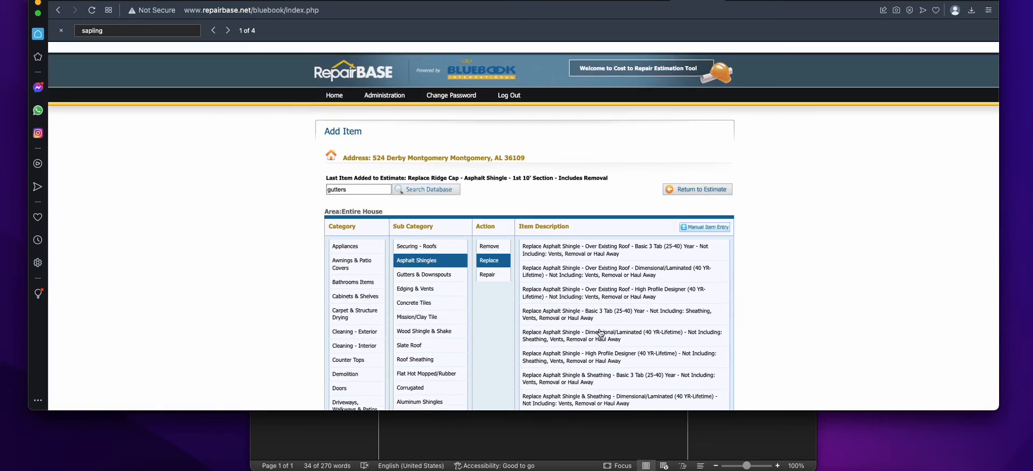
# Open the Replace Ridge Cap - Asphalt Shingle - Each Additional 10' Section item and paste the copied roofing notes into it.
pyautogui.scroll(-10, 599, 332)
pyautogui.scroll(3, 599, 329)
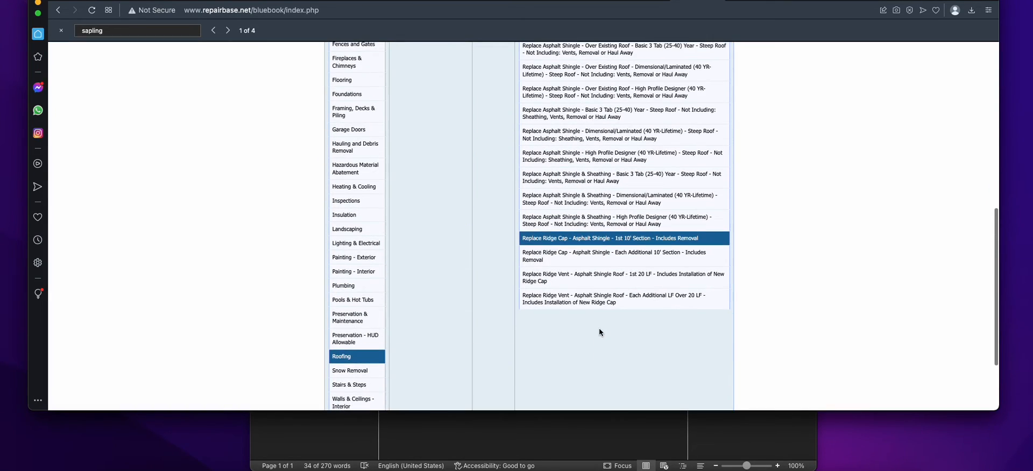
pyautogui.click(556, 258)
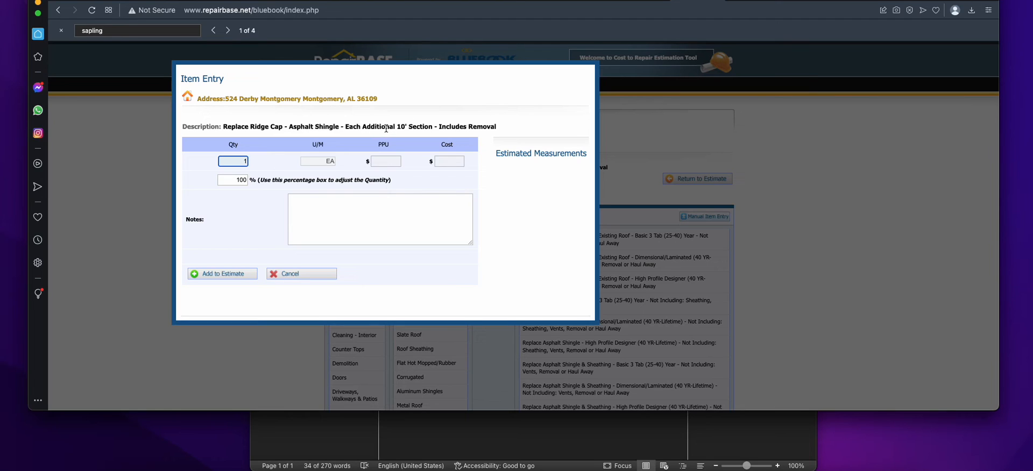
pyautogui.click(327, 205)
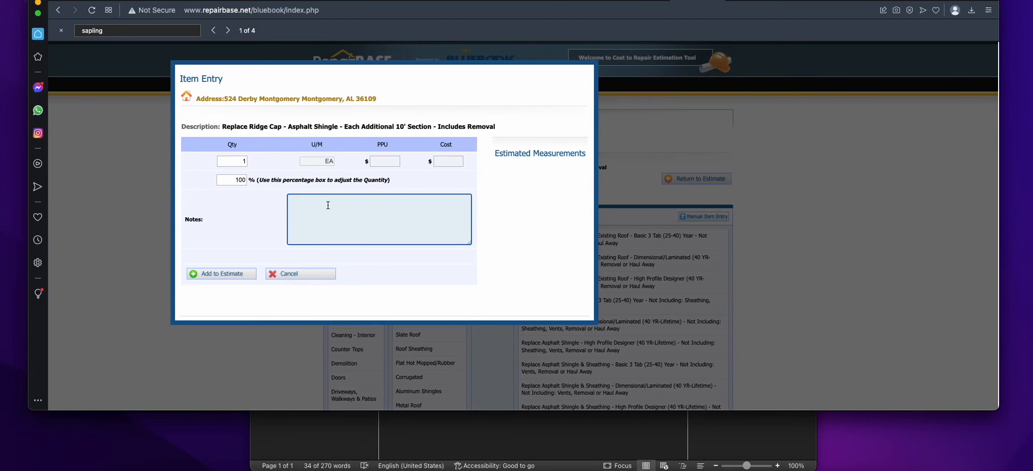
pyautogui.press('super+v')
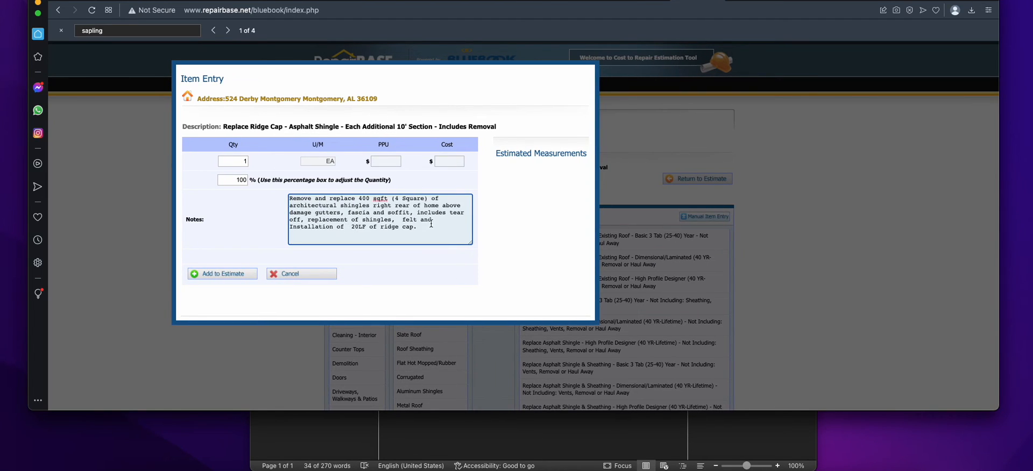
# Cut the additional-section item's notes down to only the ridge cap installation line.
pyautogui.moveTo(432, 223); pyautogui.dragTo(290, 198)
pyautogui.write('R')
pyautogui.press('BackSpace')
pyautogui.click(291, 205)
pyautogui.press('BackSpace')
# Reword the notes to "Installation of 10LF (additional 10LF) total of 20LF of ridge cap." and add the item to the estimate.
pyautogui.click(358, 199)
pyautogui.press('BackSpace')
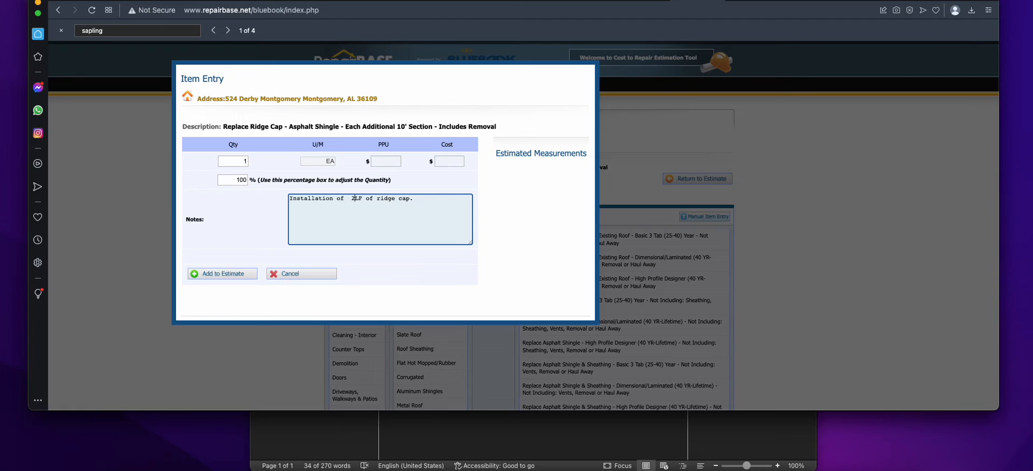
pyautogui.write('10')
pyautogui.click(370, 198)
pyautogui.write('(additional 10LF')
pyautogui.write(') ')
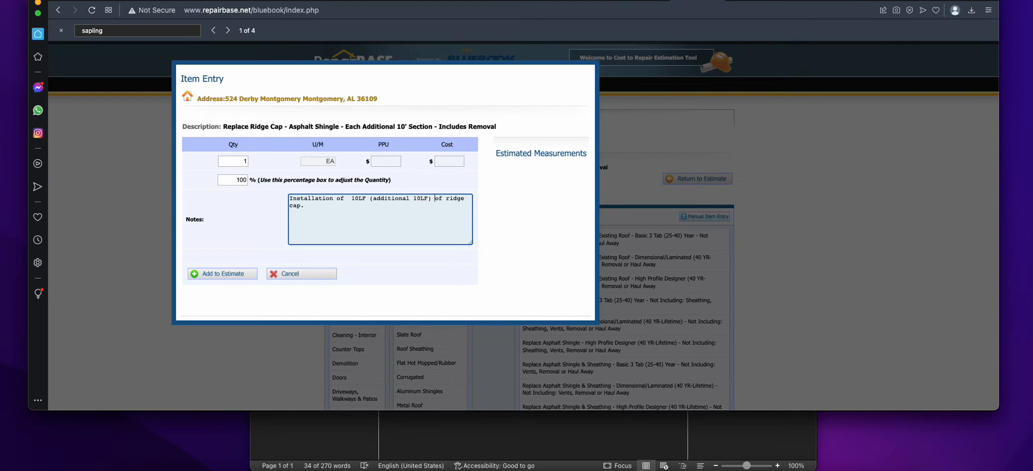
pyautogui.write('total of 20LF')
pyautogui.click(256, 217)
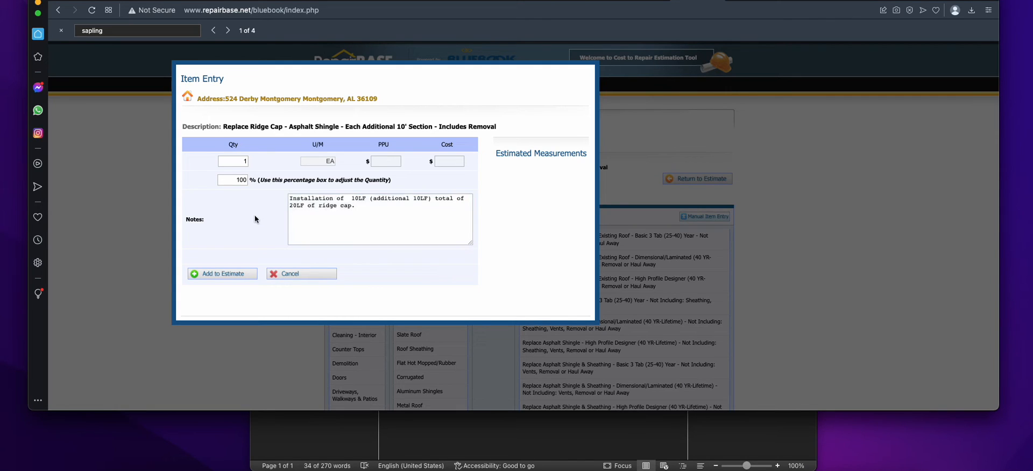
pyautogui.click(220, 276)
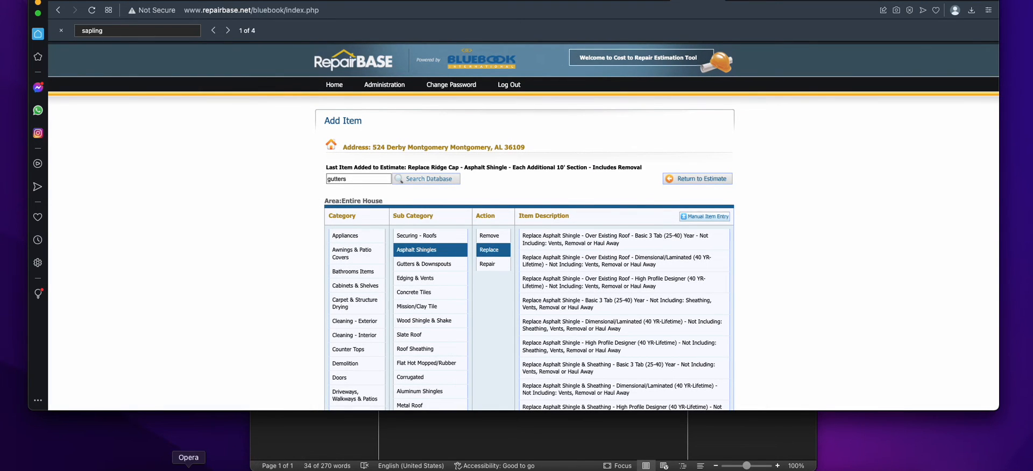
# Switch to the Word repair list, highlight the 400 sqft shingle paragraph in yellow, and copy the 20LF sunroom trim line.
pyautogui.click(223, 467)
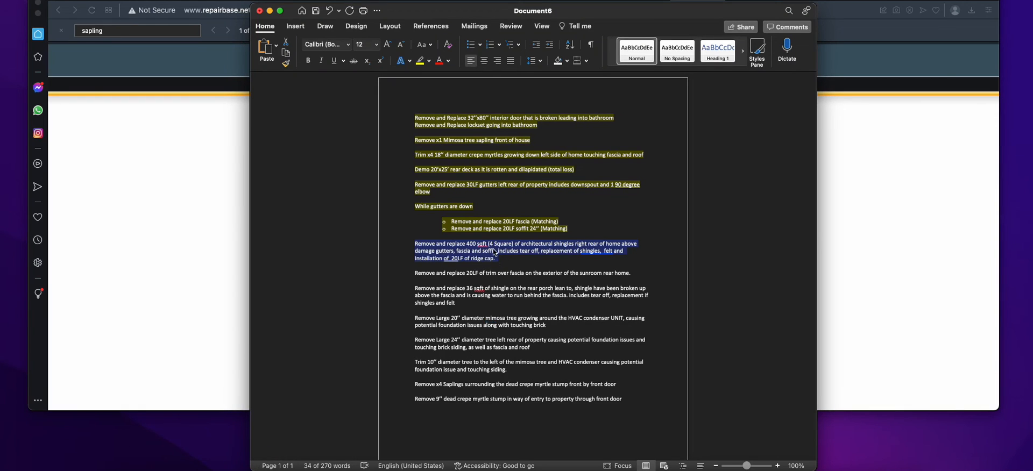
pyautogui.click(421, 61)
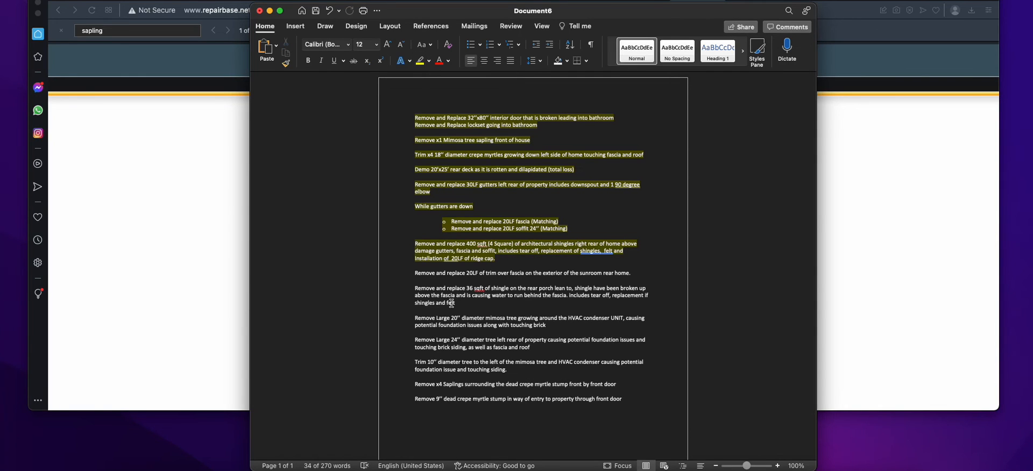
pyautogui.click(501, 285)
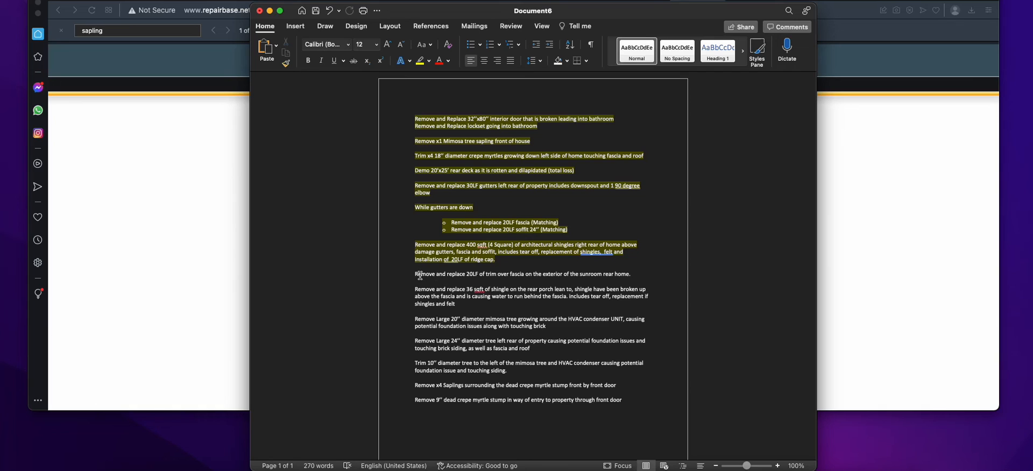
pyautogui.moveTo(636, 275); pyautogui.dragTo(421, 278)
pyautogui.press('super+c')
pyautogui.scroll(-1, 422, 278)
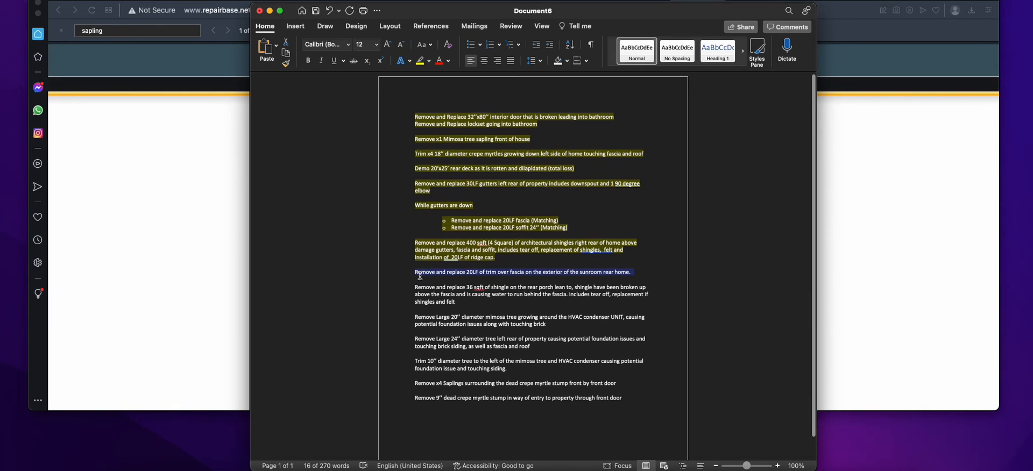
# Return to RepairBase in the browser and open the wood Remove Fascia Board - Demolition Only item under Walls & Fascia - Exterior.
pyautogui.click(873, 268)
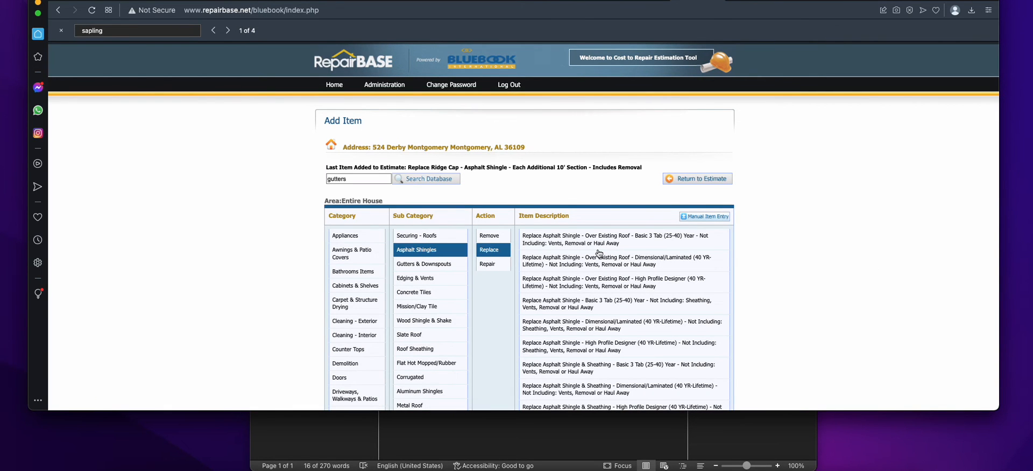
pyautogui.scroll(-1, 599, 253)
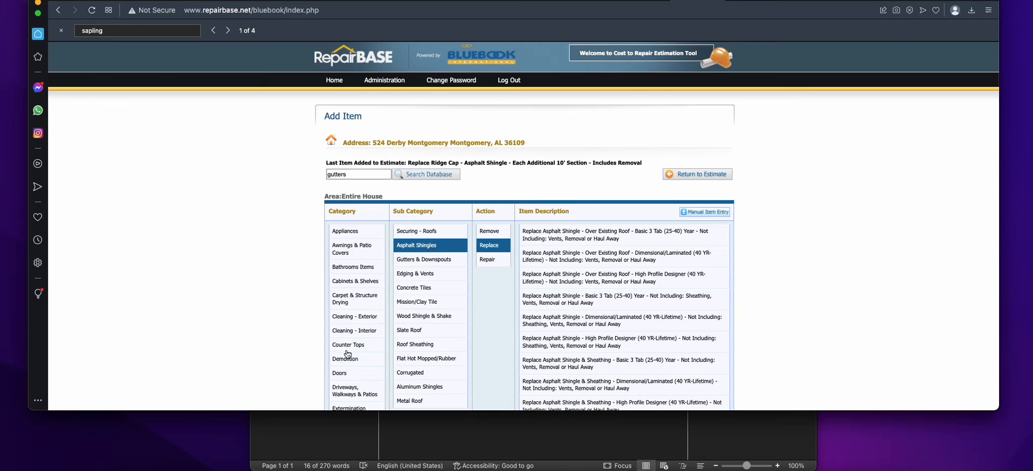
pyautogui.scroll(-10, 364, 343)
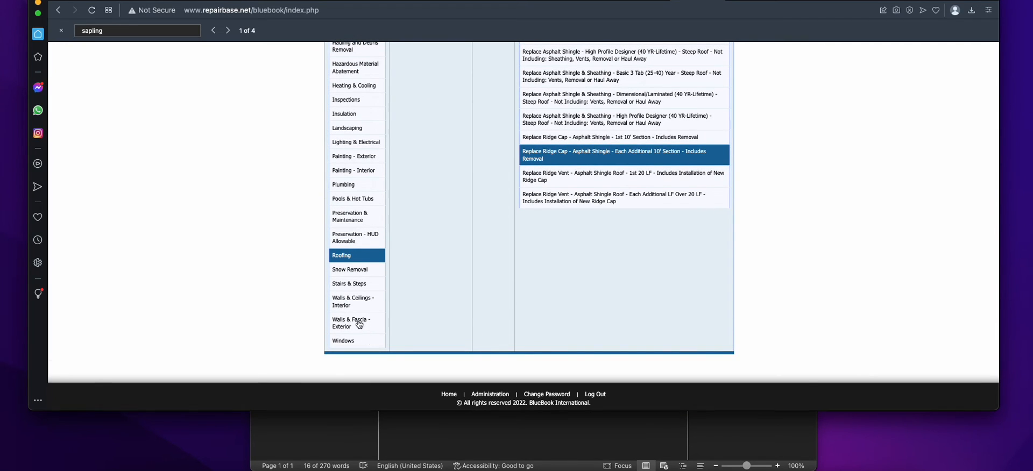
pyautogui.click(356, 322)
pyautogui.scroll(3, 412, 291)
pyautogui.scroll(5, 414, 293)
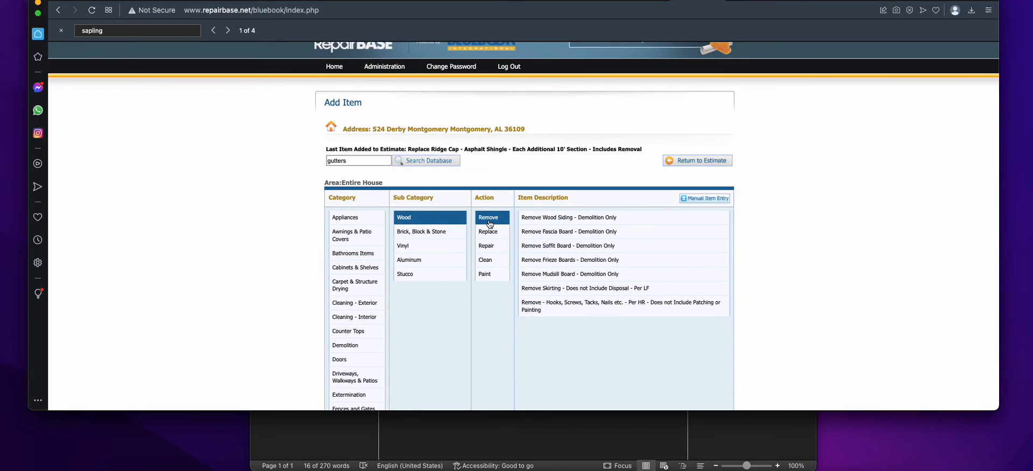
pyautogui.click(568, 235)
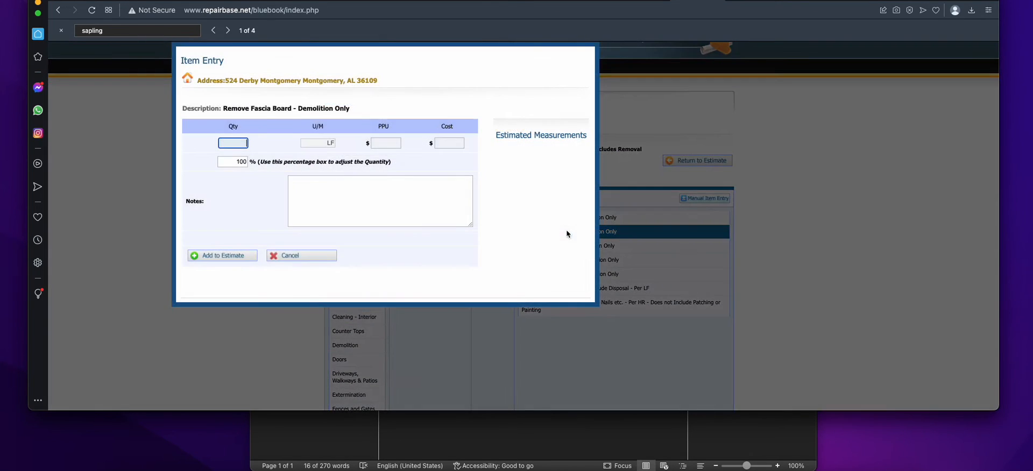
# Paste the copied trim line into the fascia removal notes and set the quantity to 20 LF.
pyautogui.click(342, 183)
pyautogui.scroll(-1, 344, 181)
pyautogui.press('super+v')
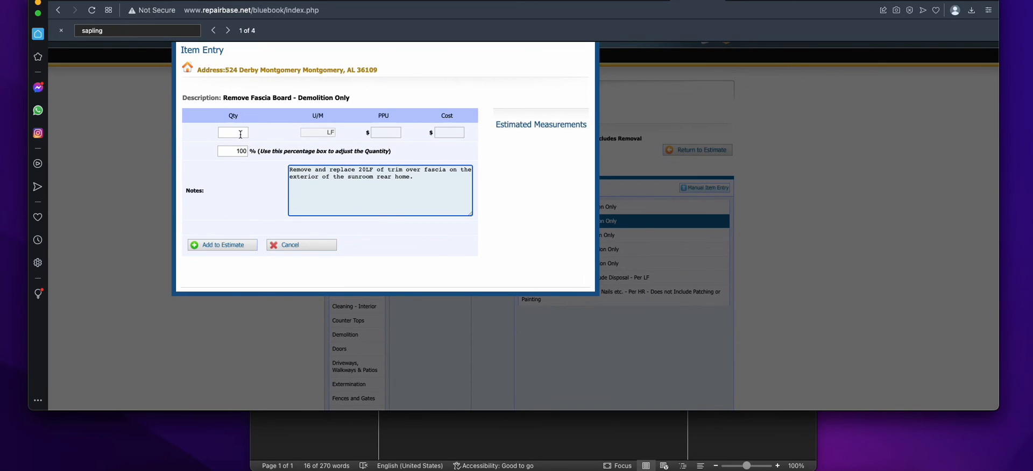
pyautogui.click(242, 134)
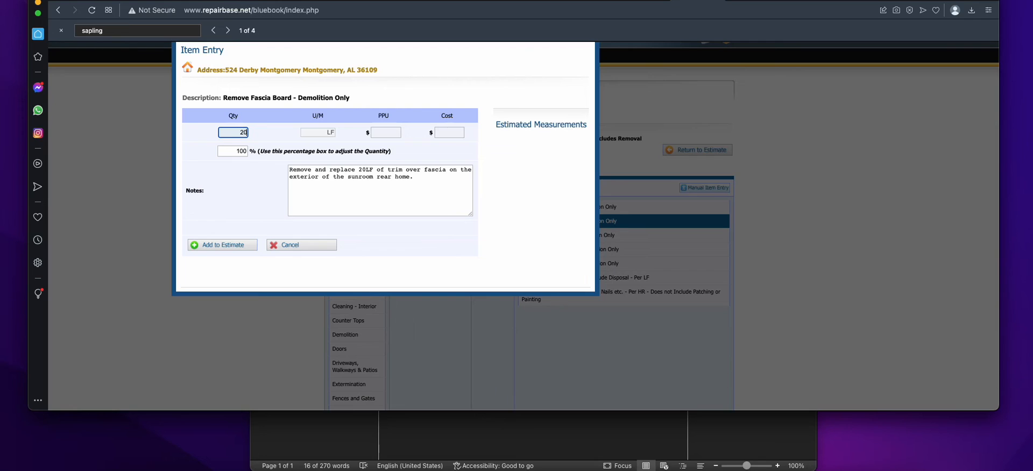
# Delete "and replace" from the fascia removal notes and add the item to the estimate.
pyautogui.scroll(1, 429, 185)
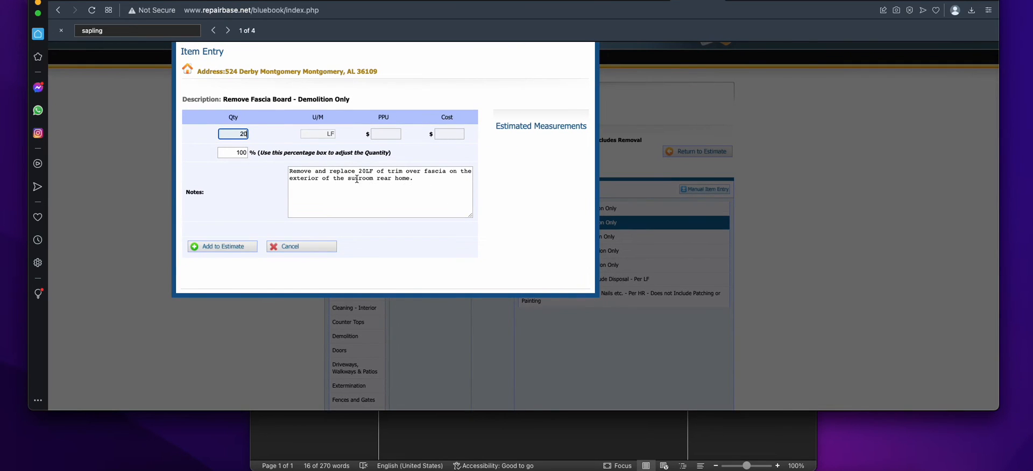
pyautogui.moveTo(316, 172); pyautogui.dragTo(355, 173)
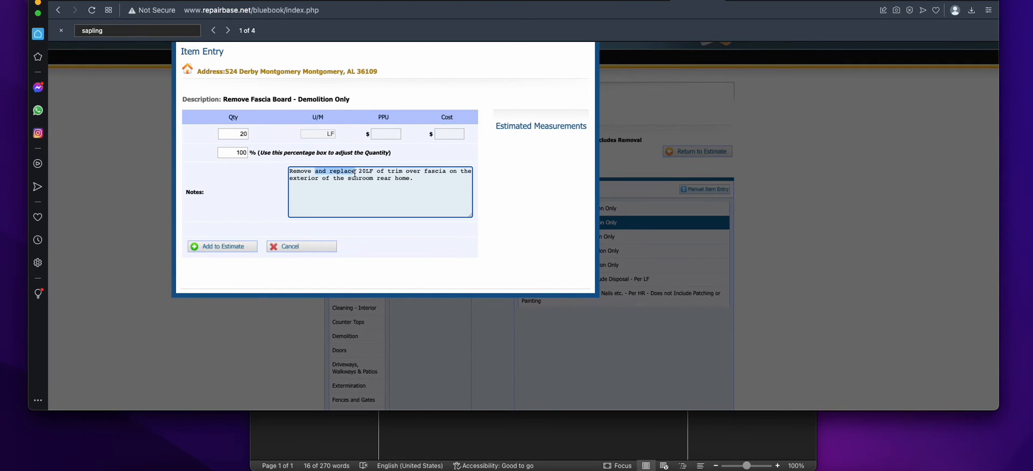
pyautogui.press('BackSpace')
pyautogui.press('BackSpace')
pyautogui.scroll(-1, 352, 172)
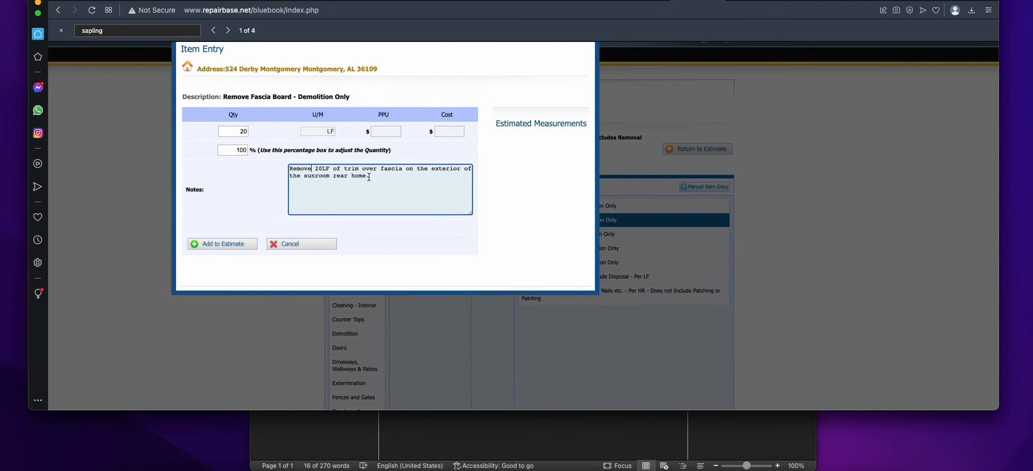
pyautogui.click(233, 249)
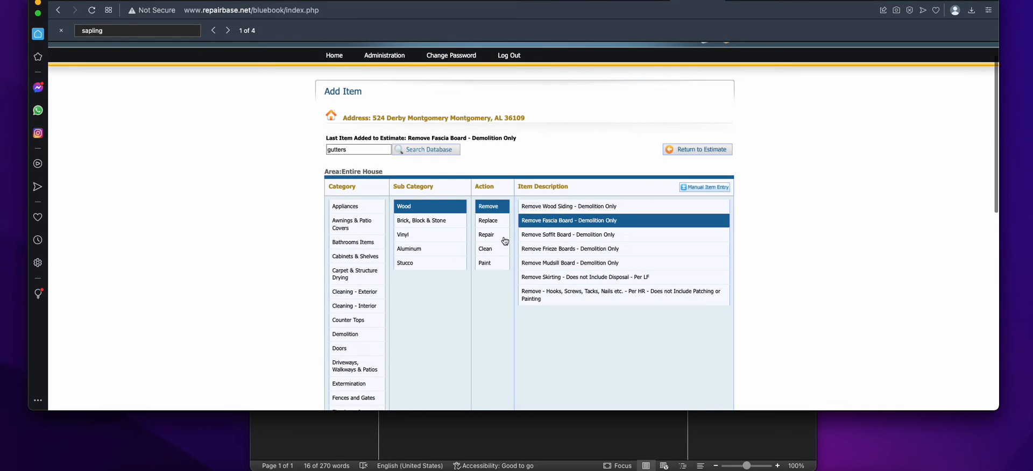
# Open the Replace Fascia Board up to 8" - Wood item and paste the copied trim line into its notes.
pyautogui.click(490, 225)
pyautogui.scroll(-2, 557, 283)
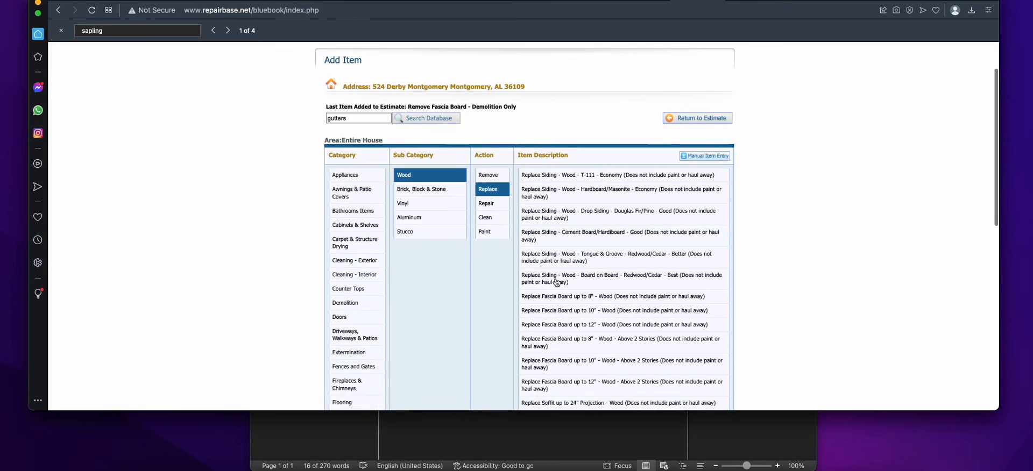
pyautogui.click(641, 287)
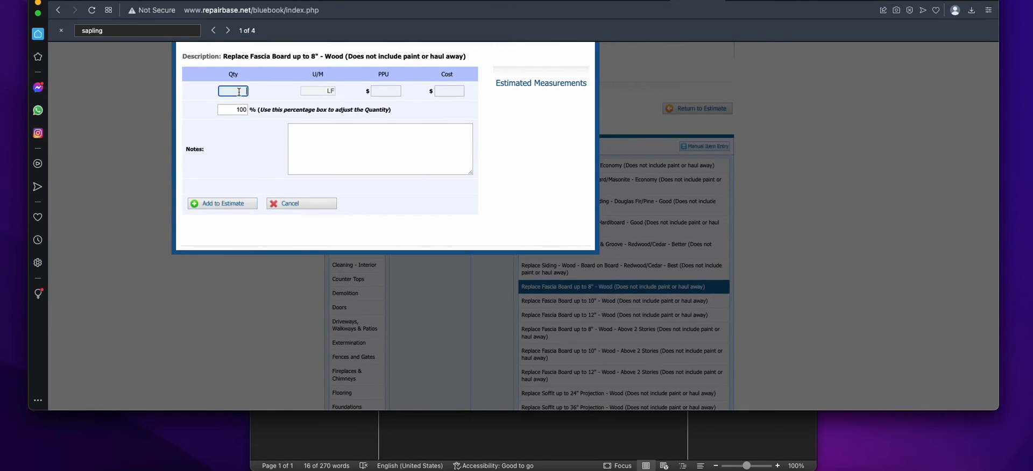
pyautogui.click(399, 137)
pyautogui.press('super+v')
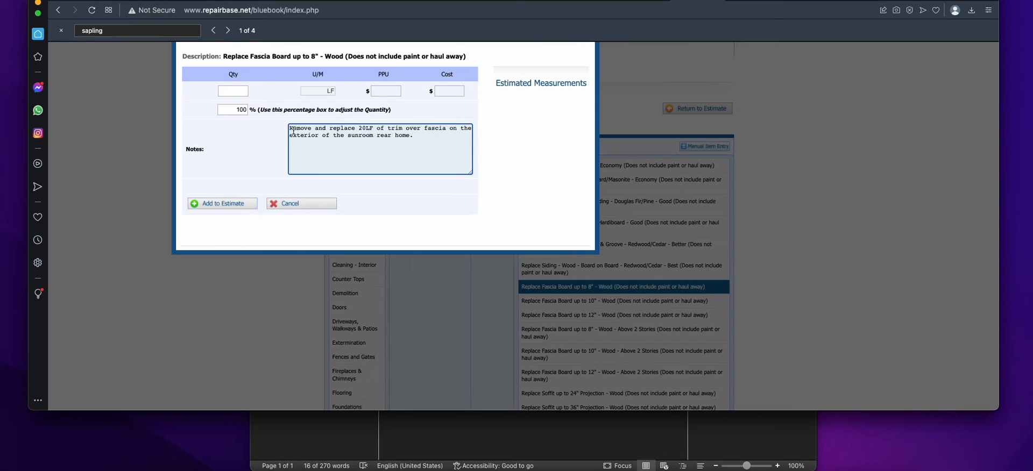
# Set the fascia replacement quantity to 20 LF, delete "Remove and" from its notes, and add it to the estimate.
pyautogui.click(239, 92)
pyautogui.write('20')
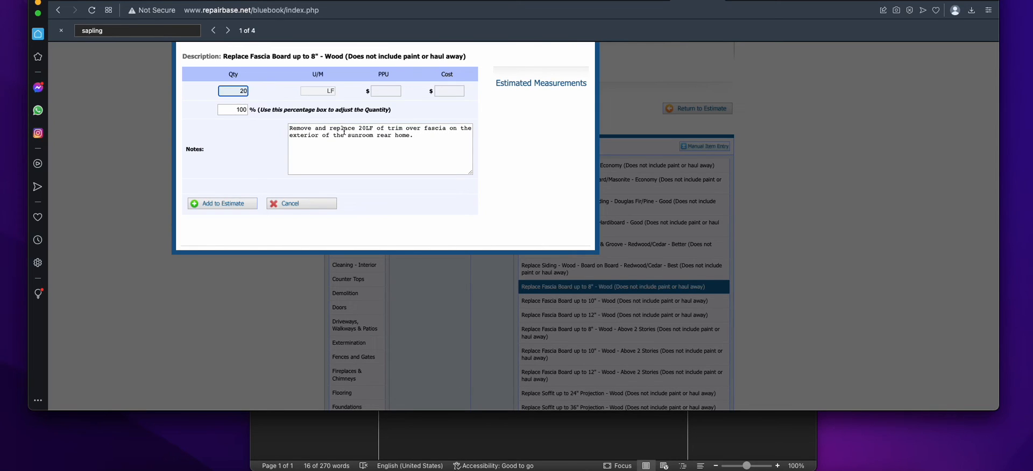
pyautogui.moveTo(330, 130); pyautogui.dragTo(281, 132)
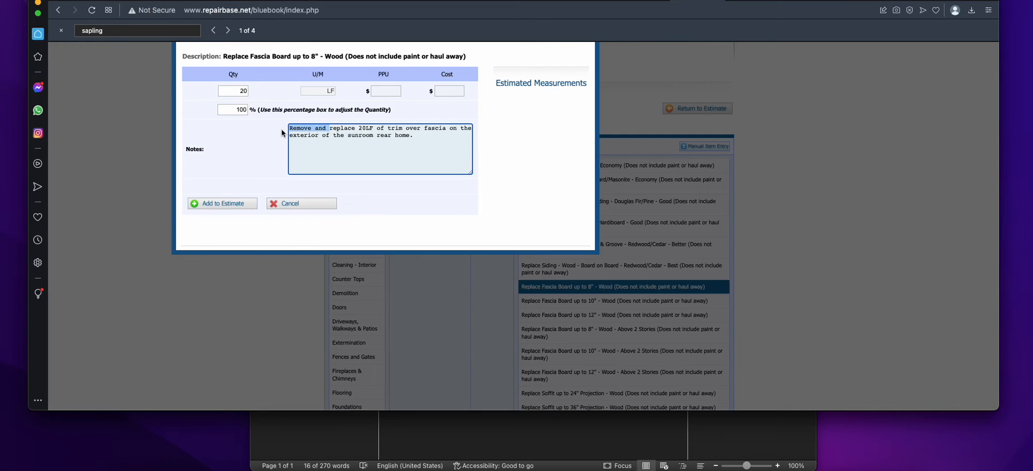
pyautogui.press('BackSpace')
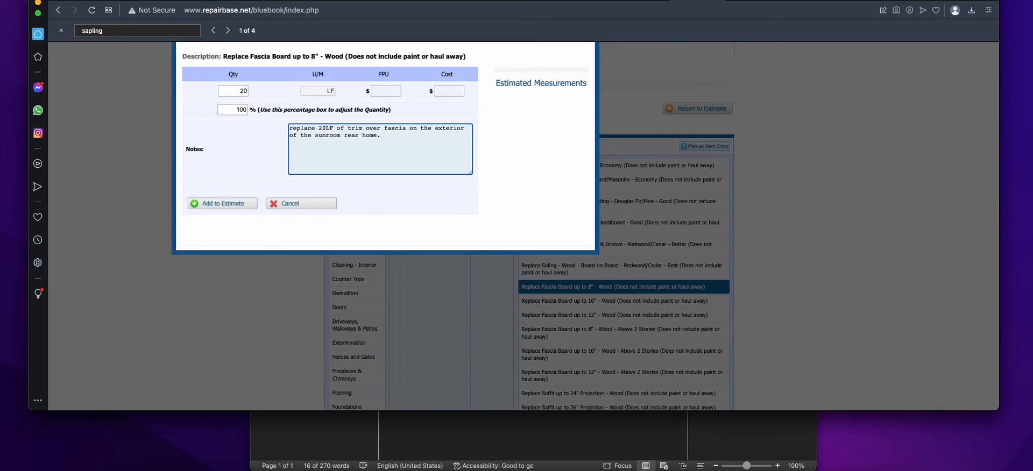
pyautogui.click(219, 204)
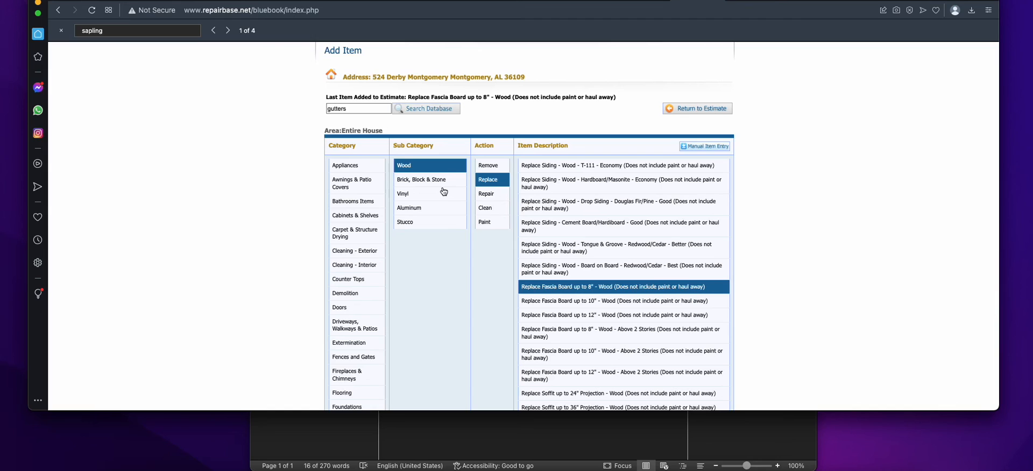
# Switch to the Word repair list, highlight the 20LF trim line in yellow, and copy the 36 sqft rear porch shingle paragraph.
pyautogui.scroll(-1, 334, 333)
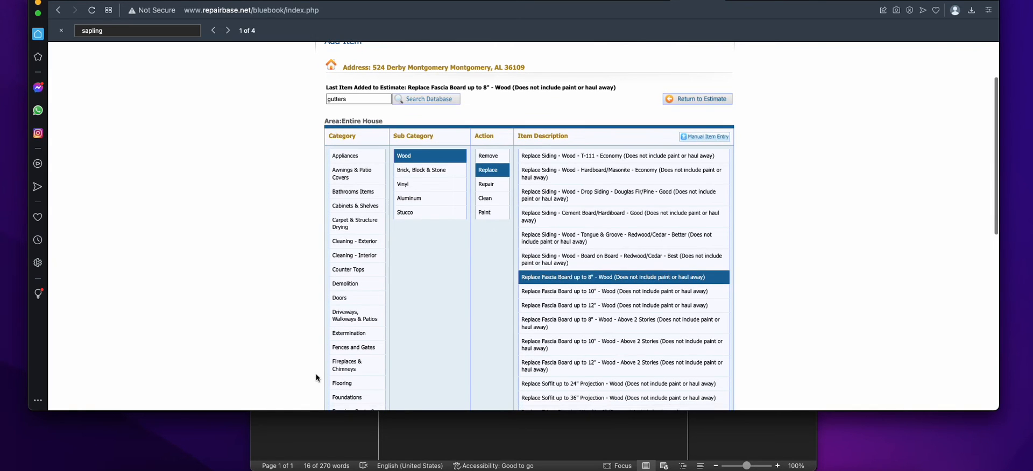
pyautogui.click(229, 469)
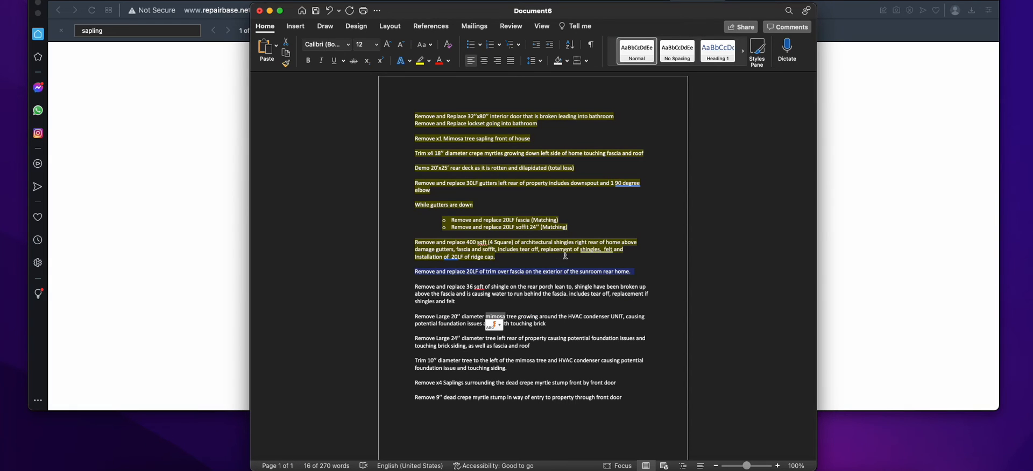
pyautogui.click(419, 64)
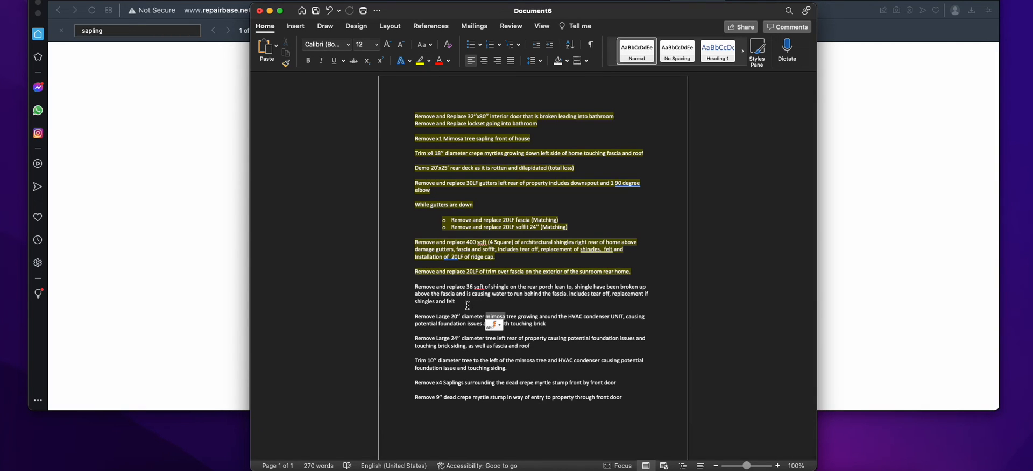
pyautogui.moveTo(460, 302); pyautogui.dragTo(415, 287)
pyautogui.press('super+c')
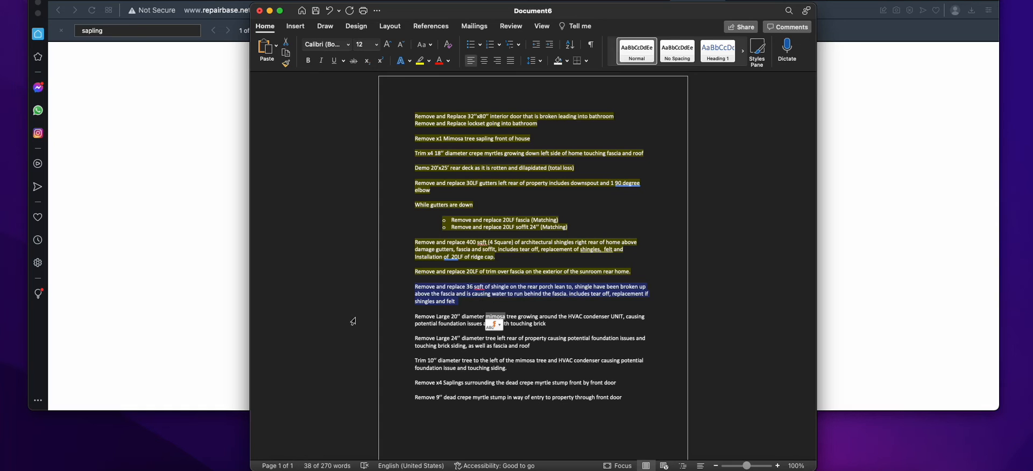
# Switch to RepairBase and open the Remove Roof - Asphalt Shingle - Single Layer item from the Roofing category.
pyautogui.click(154, 274)
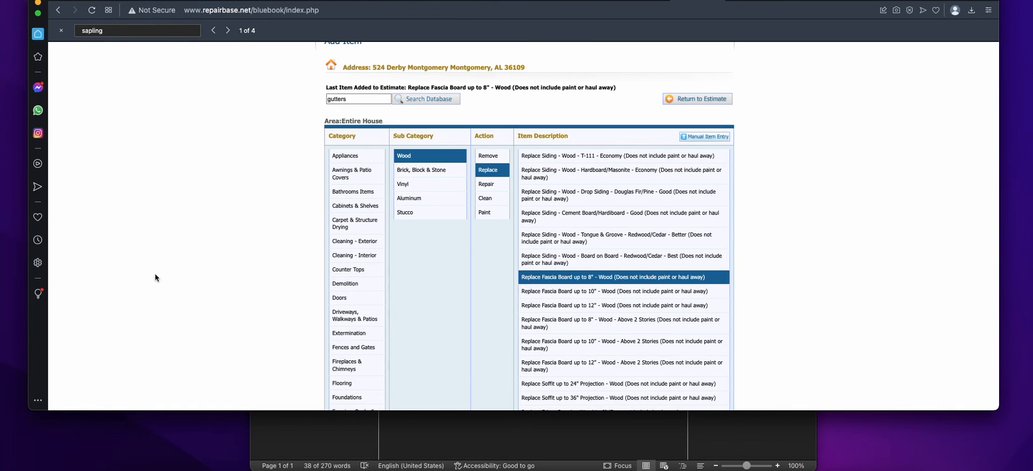
pyautogui.scroll(3, 371, 283)
pyautogui.scroll(-10, 375, 283)
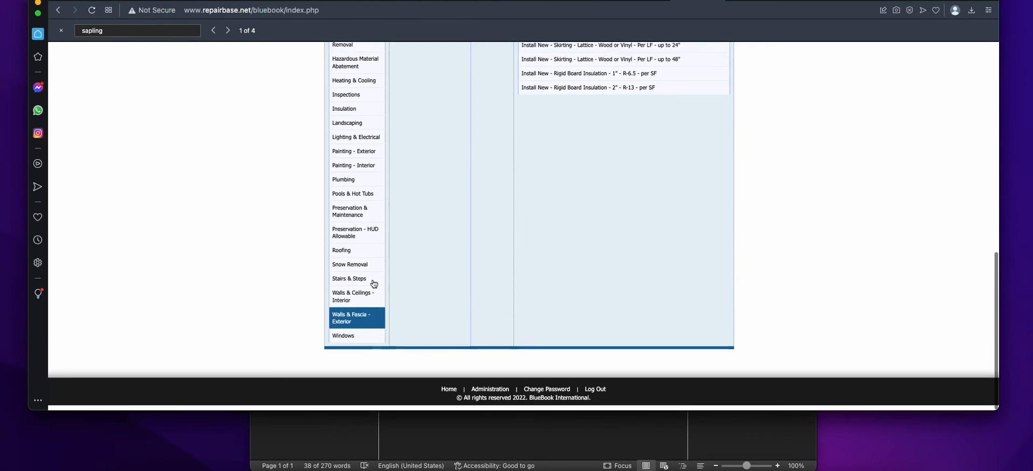
pyautogui.click(347, 256)
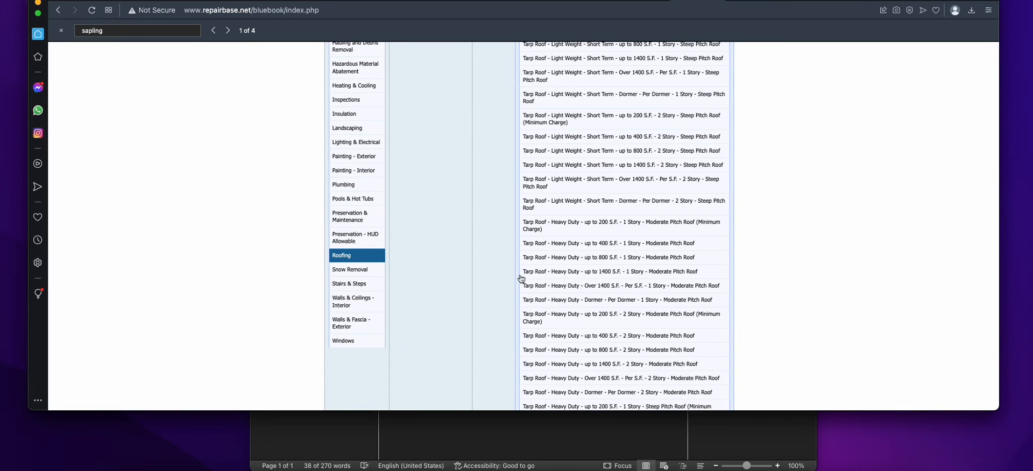
pyautogui.scroll(-3, 447, 266)
pyautogui.scroll(10, 448, 267)
pyautogui.scroll(5, 449, 266)
pyautogui.scroll(-2, 448, 266)
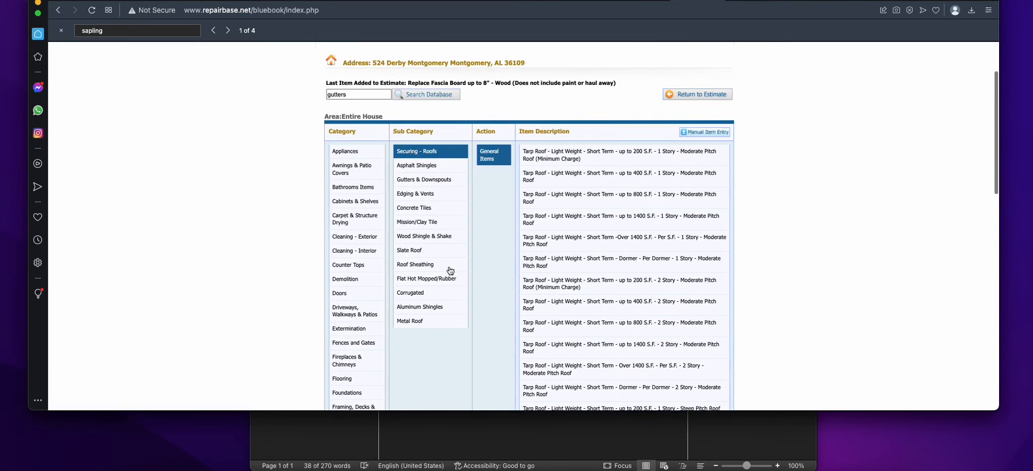
pyautogui.scroll(1, 435, 173)
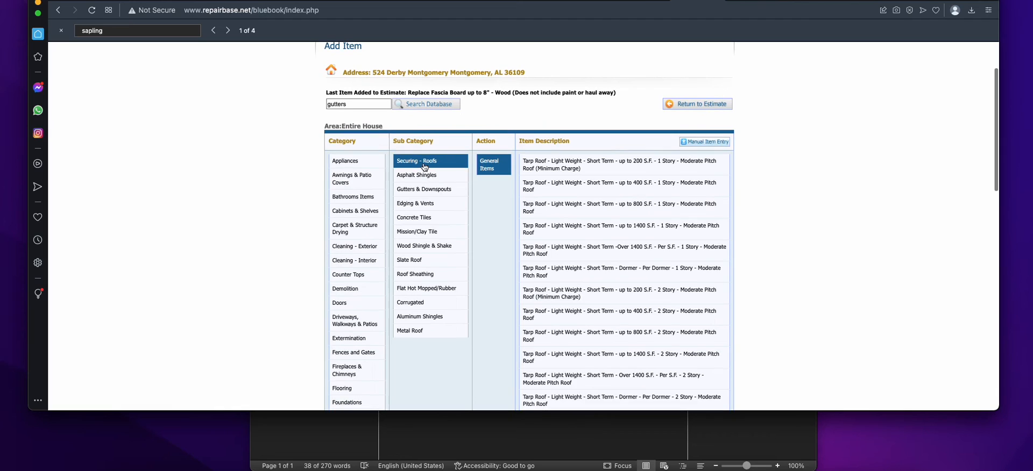
pyautogui.click(421, 189)
pyautogui.click(421, 178)
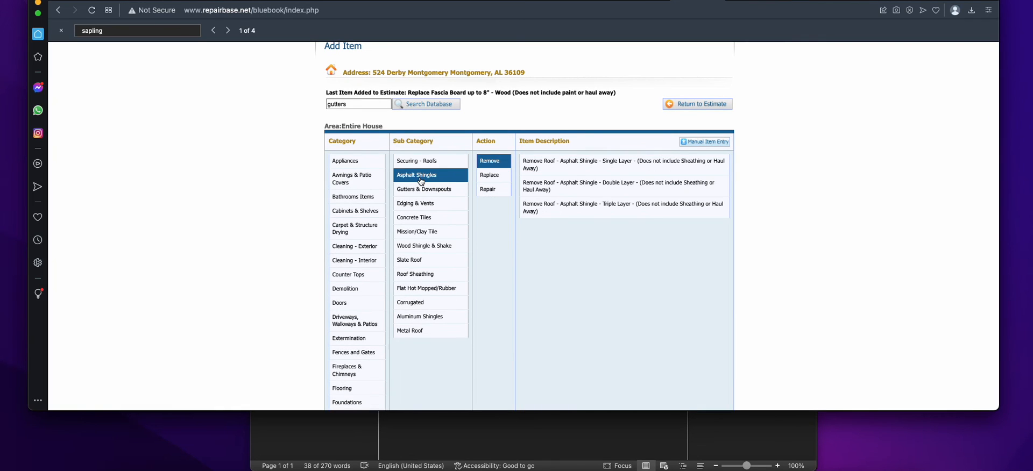
pyautogui.click(599, 168)
# Paste the copied porch shingle paragraph into the removal item's notes and set the quantity to 36 SF.
pyautogui.click(350, 108)
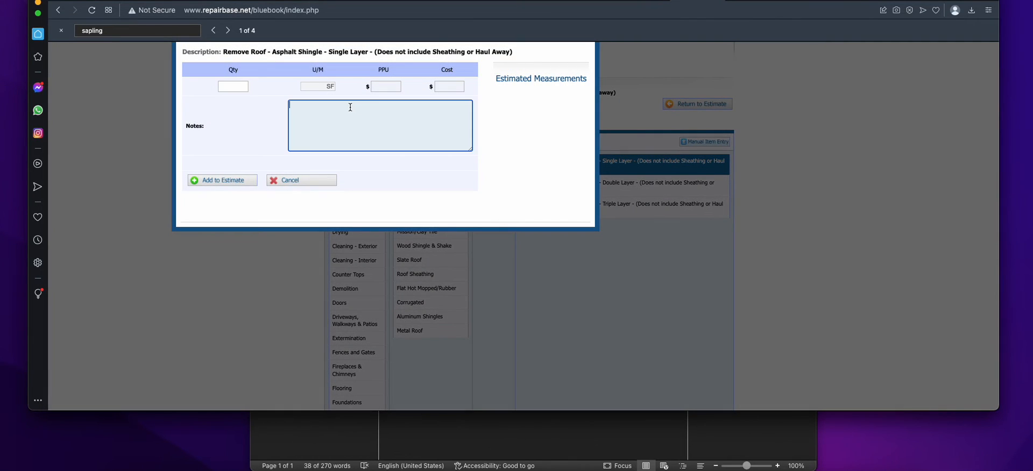
pyautogui.press('super+v')
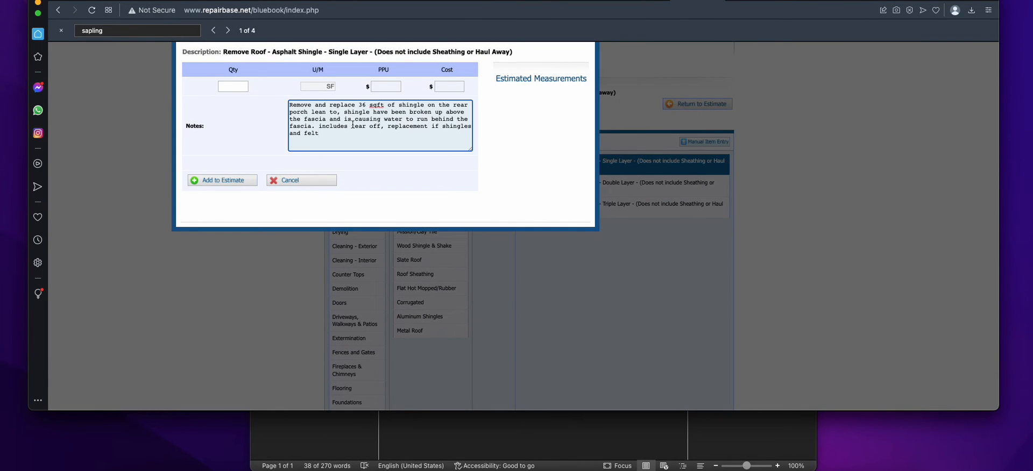
pyautogui.click(246, 87)
pyautogui.write('36')
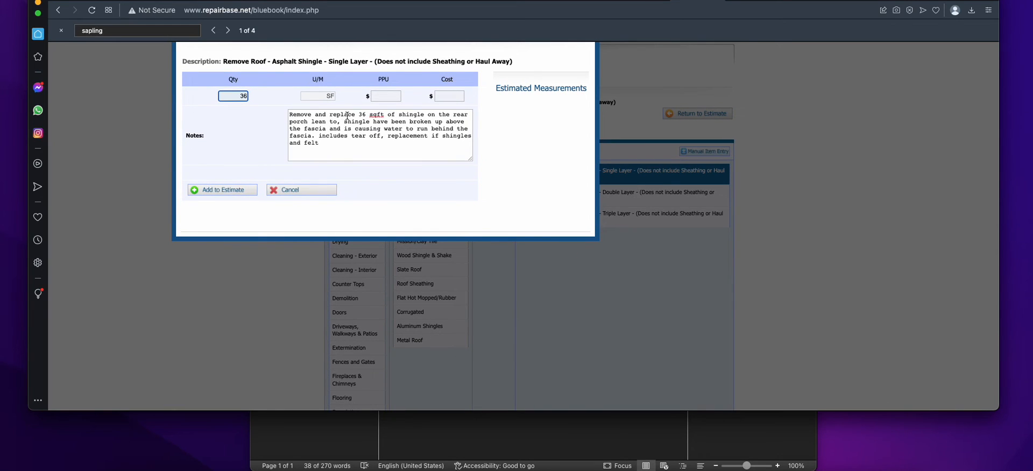
# Delete "and replace" and the leftover extra space from the shingle removal notes.
pyautogui.moveTo(355, 116); pyautogui.dragTo(316, 117)
pyautogui.press('BackSpace')
pyautogui.scroll(-1, 316, 117)
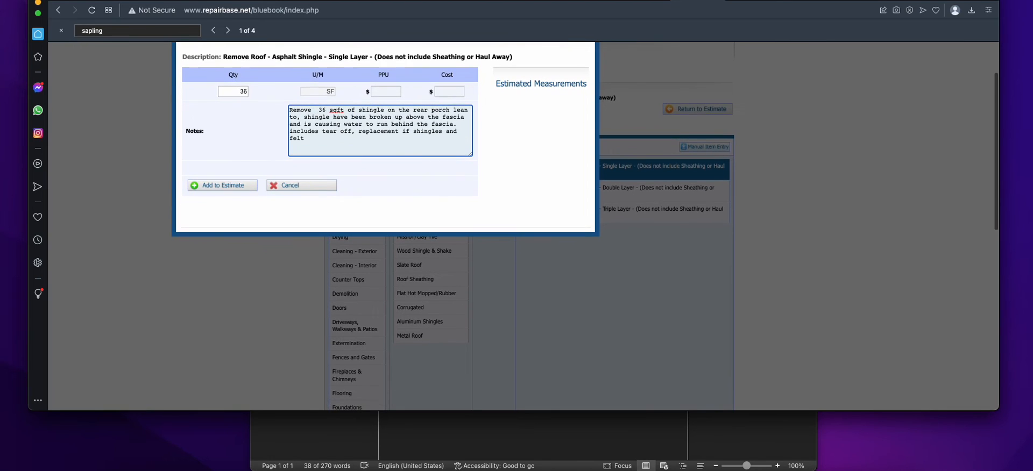
pyautogui.click(314, 110)
pyautogui.press('BackSpace')
pyautogui.scroll(-1, 328, 112)
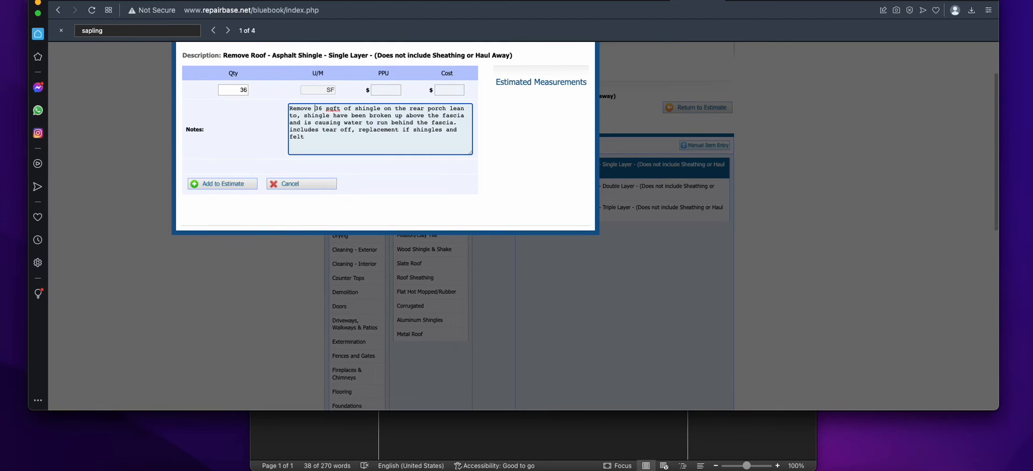
pyautogui.scroll(1, 320, 113)
pyautogui.scroll(-1, 325, 118)
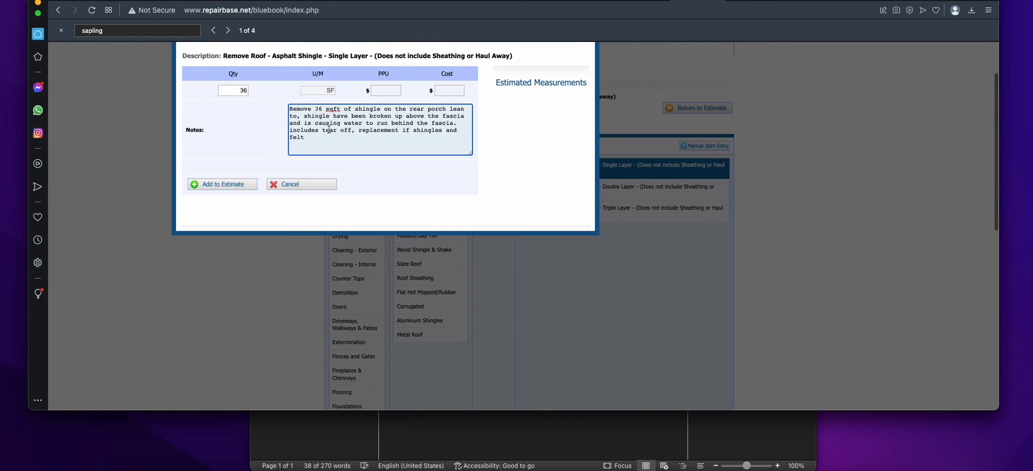
# Delete the closing sentence "includes tear off, replacement if shingles and felt" from the notes and add the item to the estimate.
pyautogui.scroll(1, 318, 141)
pyautogui.click(307, 141)
pyautogui.moveTo(307, 141); pyautogui.dragTo(287, 134)
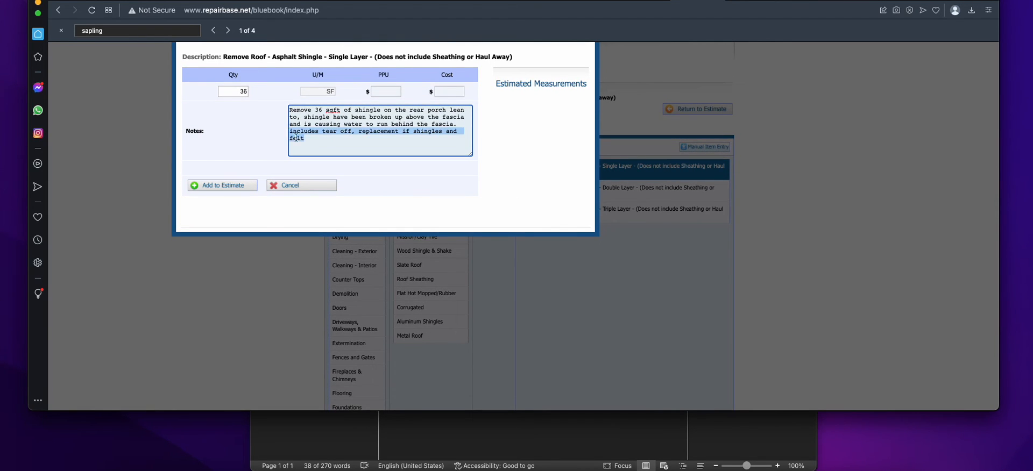
pyautogui.press('BackSpace')
pyautogui.click(236, 185)
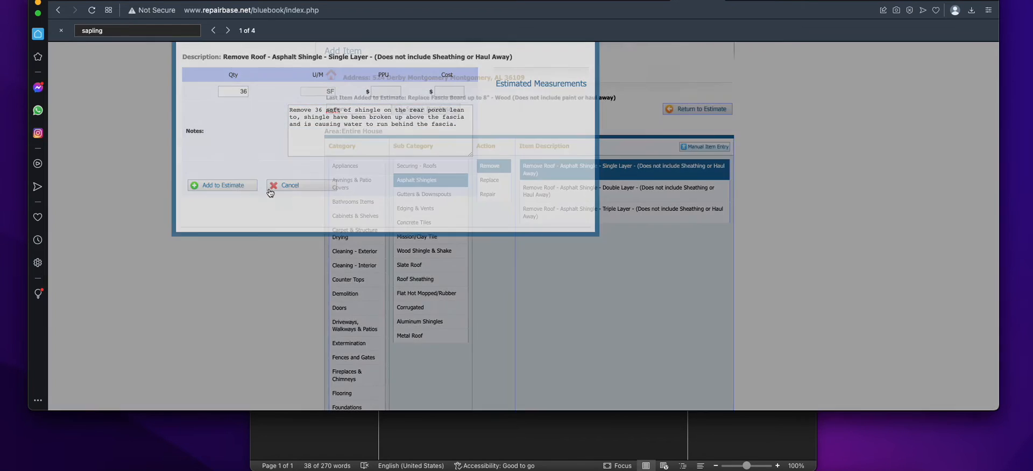
# Open the Replace Asphalt Shingle - Dimensional/Laminated item that excludes sheathing and paste the porch shingle paragraph into its notes.
pyautogui.click(497, 181)
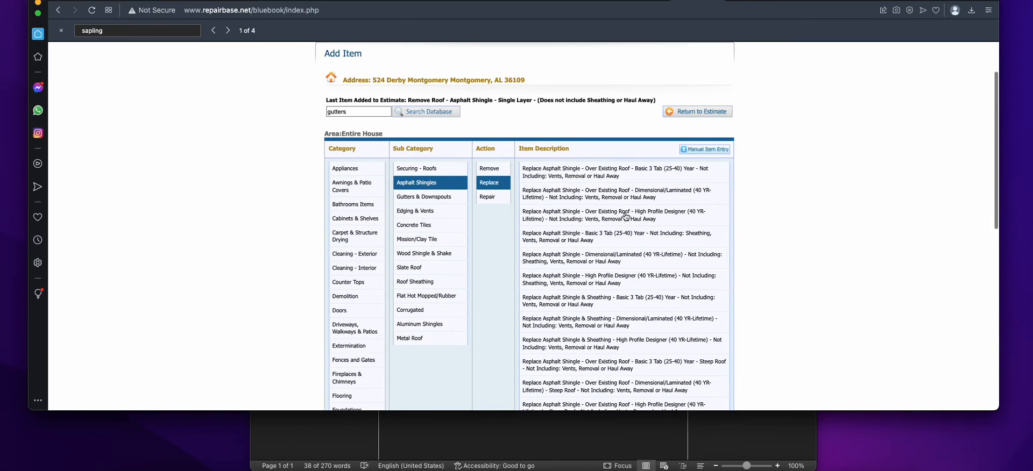
pyautogui.click(616, 262)
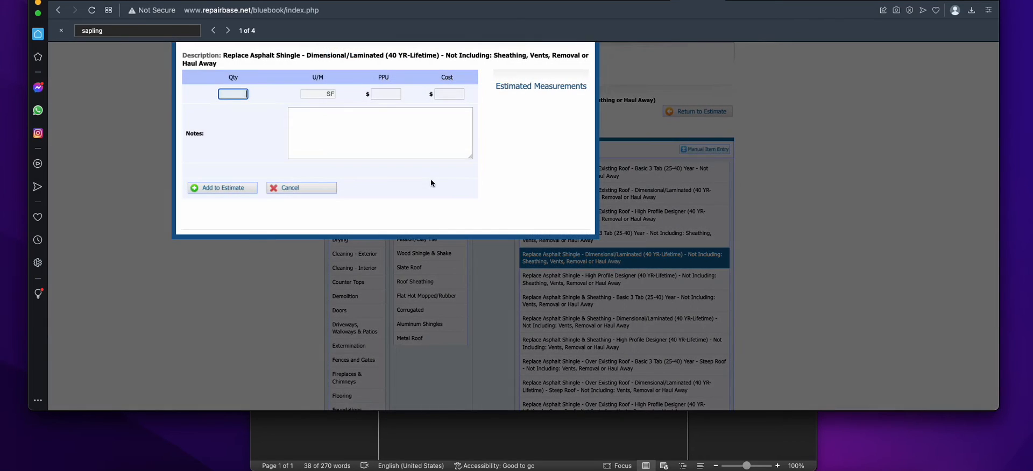
pyautogui.click(398, 147)
pyautogui.press('super+v')
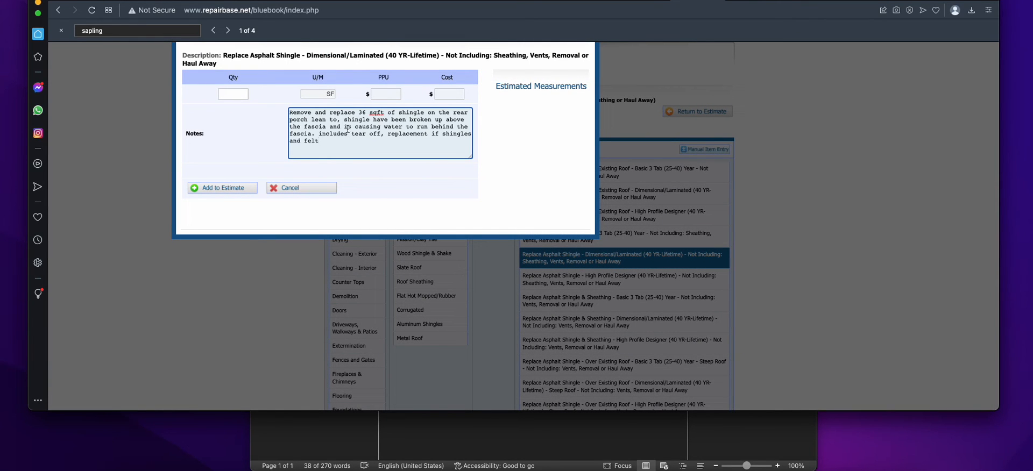
# Delete "Remove and" from the start of the replacement notes and append "and debris generated" at the end.
pyautogui.moveTo(330, 115); pyautogui.dragTo(287, 115)
pyautogui.press('BackSpace')
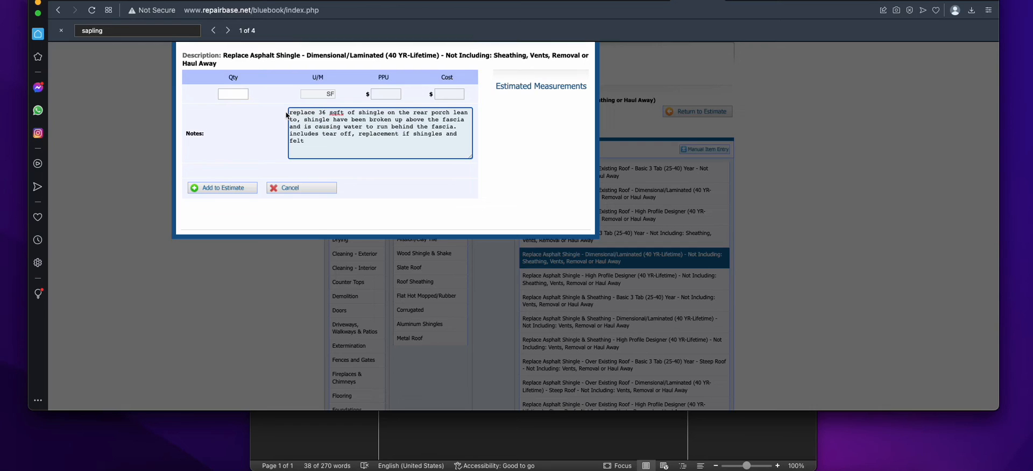
pyautogui.scroll(-1, 298, 127)
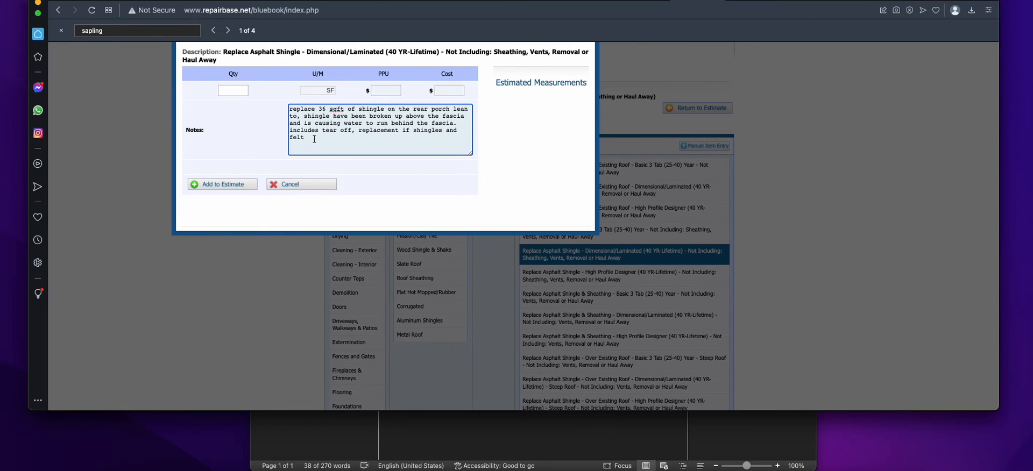
pyautogui.write('and debris generated')
# Set the shingle replacement quantity to 36 SF and add the item to the estimate.
pyautogui.click(240, 89)
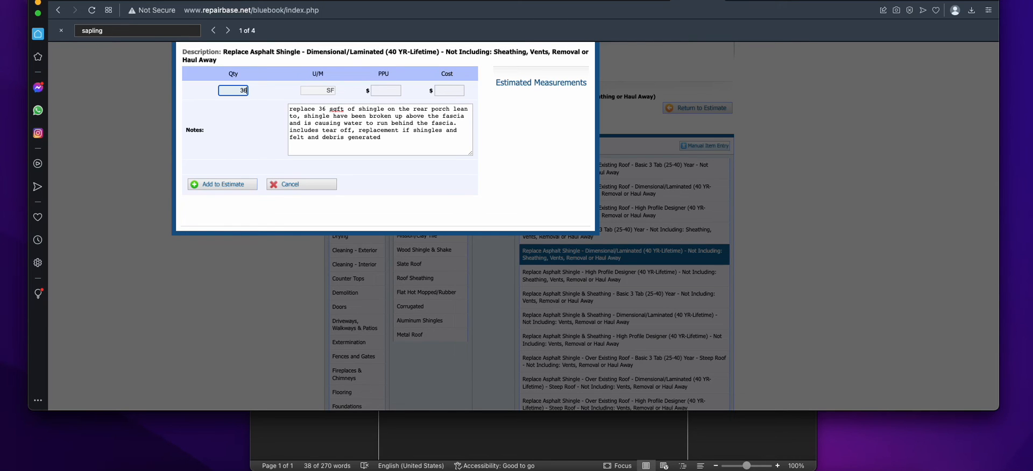
pyautogui.click(222, 126)
pyautogui.click(220, 184)
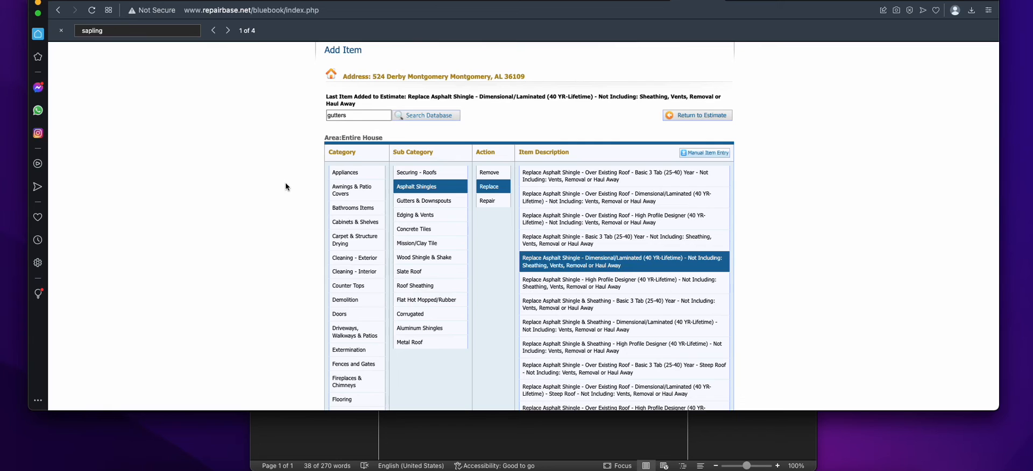
# Switch to the Word repair list, highlight the 36 sqft shingle paragraph in yellow, and copy the 20" mimosa tree paragraph.
pyautogui.scroll(-1, 286, 406)
pyautogui.click(222, 468)
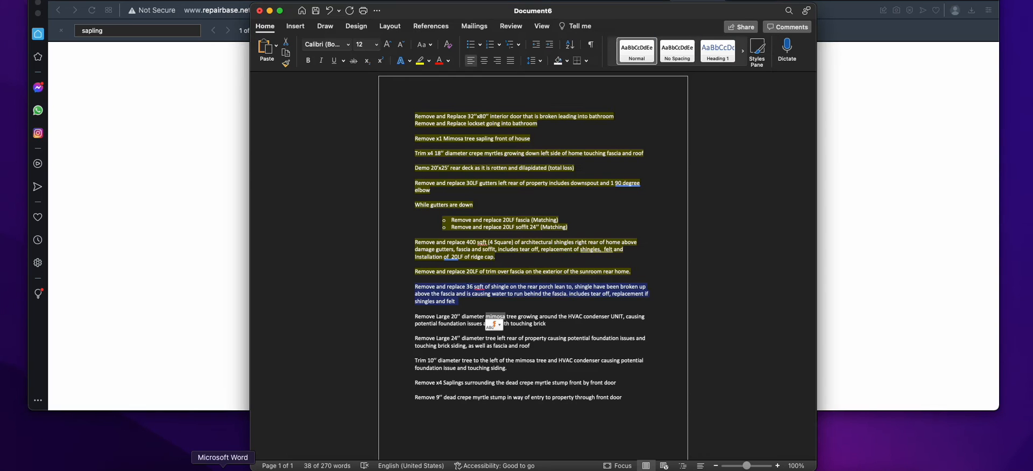
pyautogui.click(420, 60)
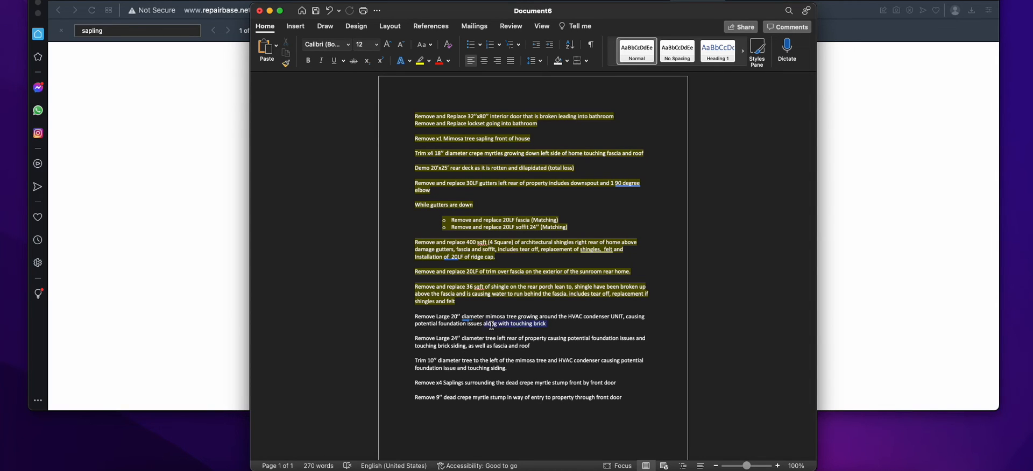
pyautogui.tripleClick(419, 320)
pyautogui.press('super+c')
pyautogui.scroll(-1, 476, 333)
pyautogui.scroll(1, 477, 333)
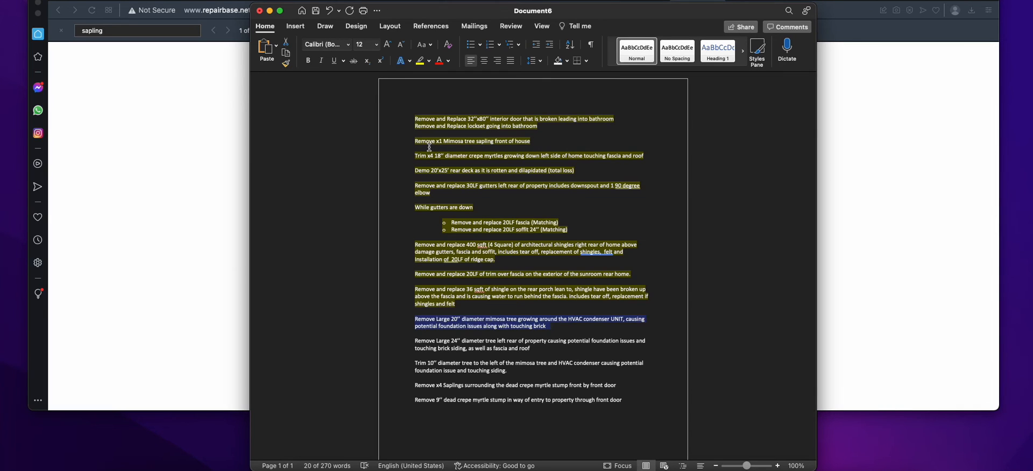
pyautogui.click(508, 325)
pyautogui.moveTo(537, 328); pyautogui.dragTo(416, 319)
# Return to RepairBase and list the Trees & Shrubs removal items in the Landscaping category.
pyautogui.click(217, 224)
pyautogui.scroll(-10, 344, 328)
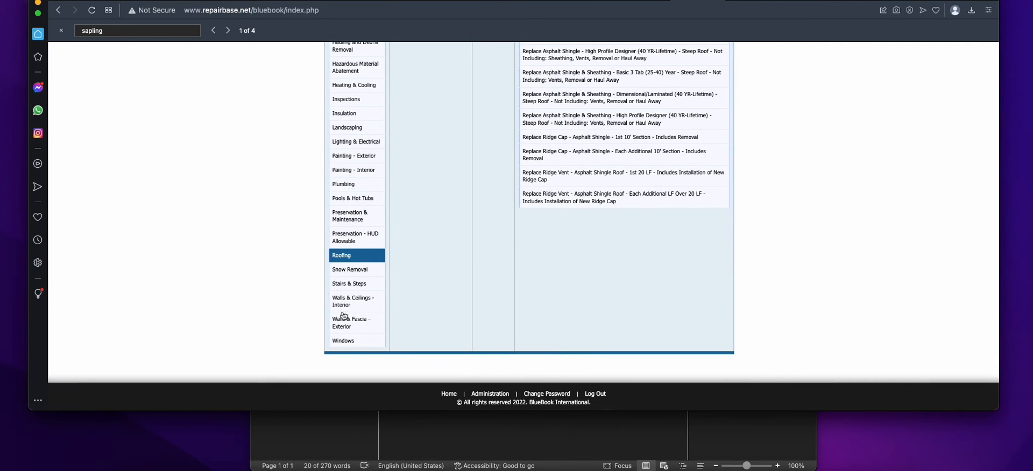
pyautogui.click(348, 129)
pyautogui.scroll(4, 437, 187)
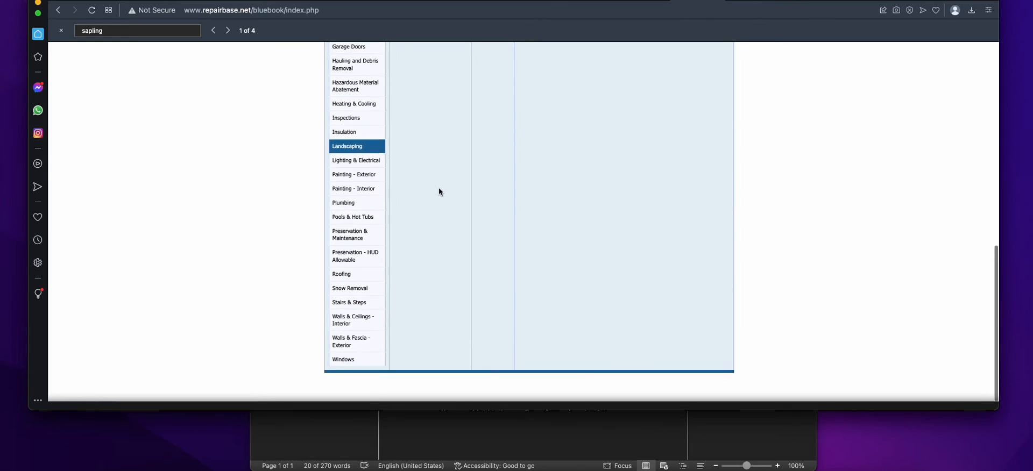
pyautogui.scroll(3, 439, 192)
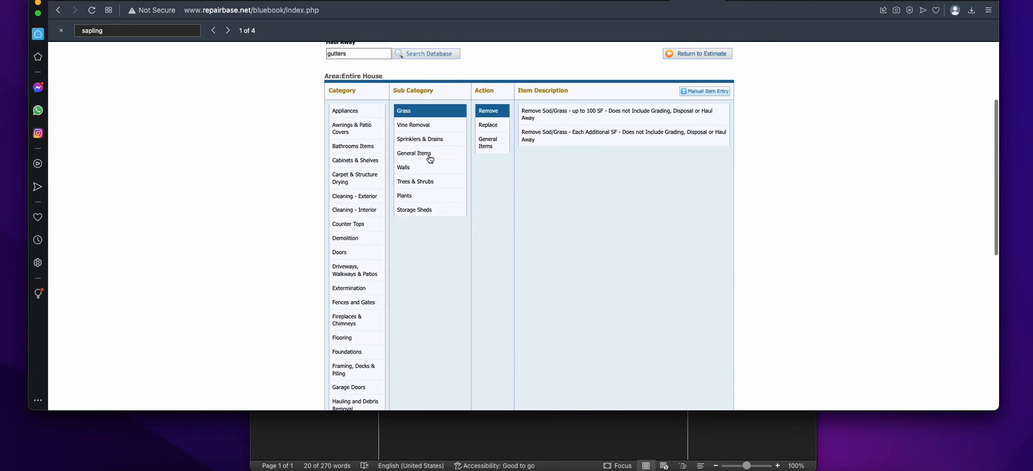
pyautogui.click(425, 182)
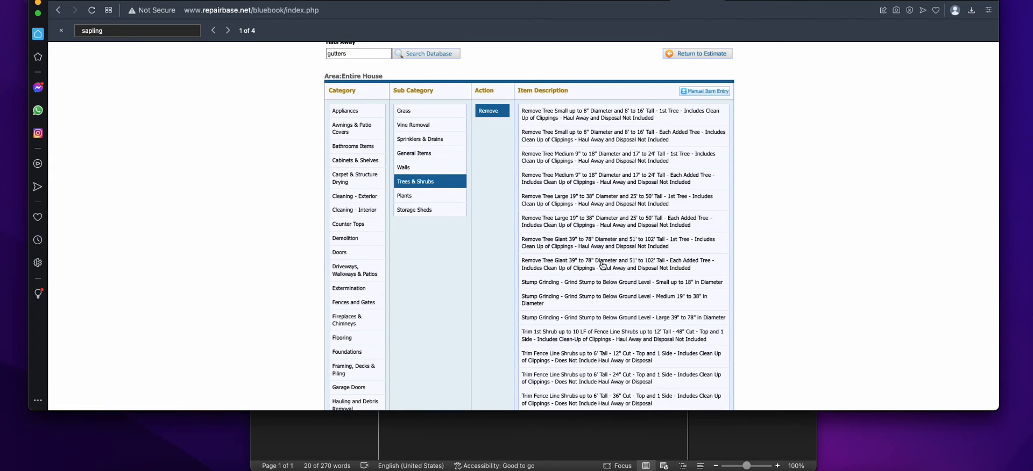
pyautogui.scroll(3, 608, 269)
pyautogui.scroll(-2, 602, 247)
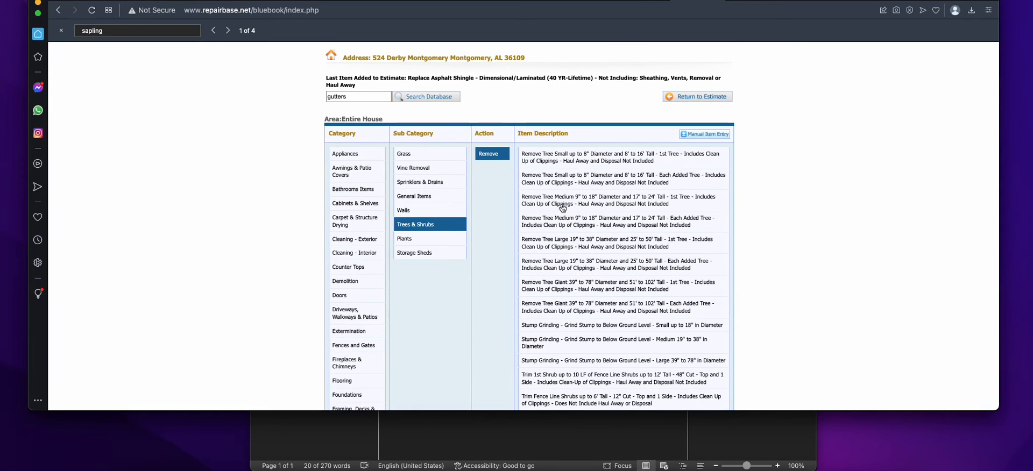
# Check the mimosa tree's diameter in the Word list and open RepairBase's Remove Tree Large 19" to 38" Diameter - 1st Tree item.
pyautogui.click(223, 469)
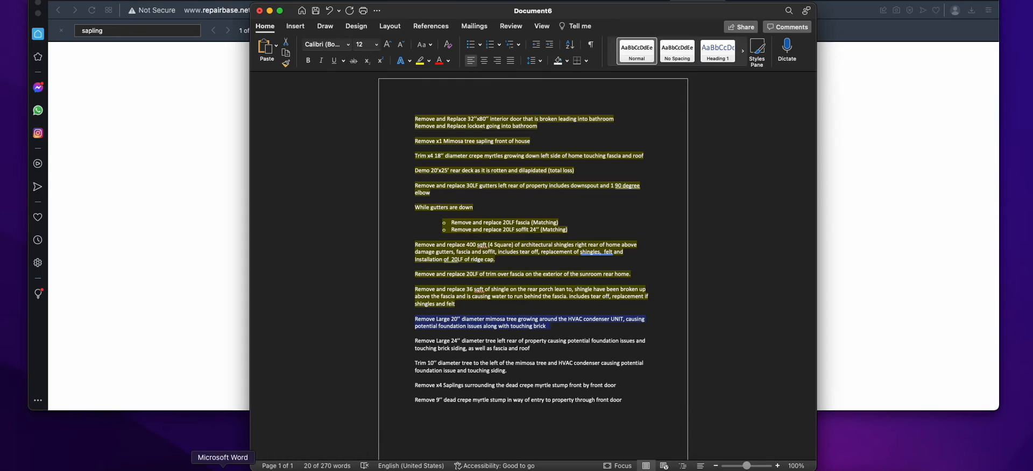
pyautogui.click(233, 348)
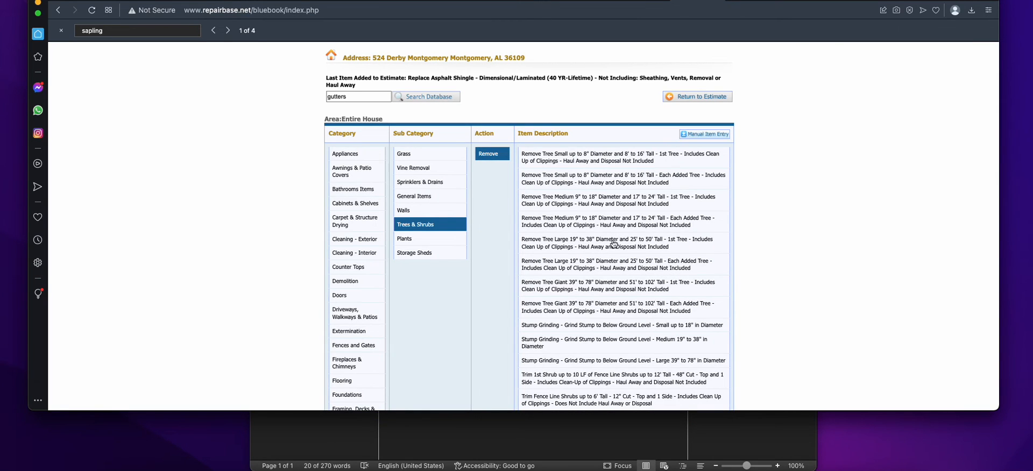
pyautogui.click(595, 248)
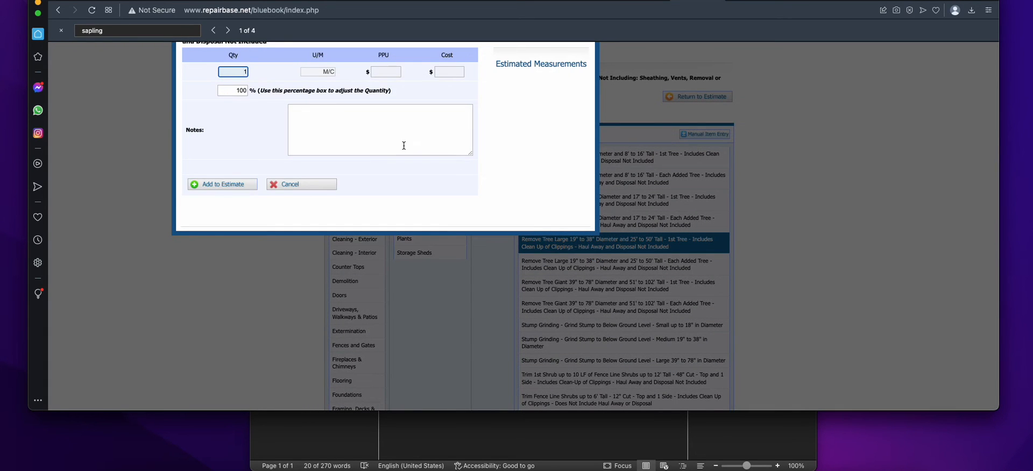
# Paste the copied mimosa tree paragraph into the tree removal notes and add the item to the estimate.
pyautogui.click(365, 127)
pyautogui.press('super+v')
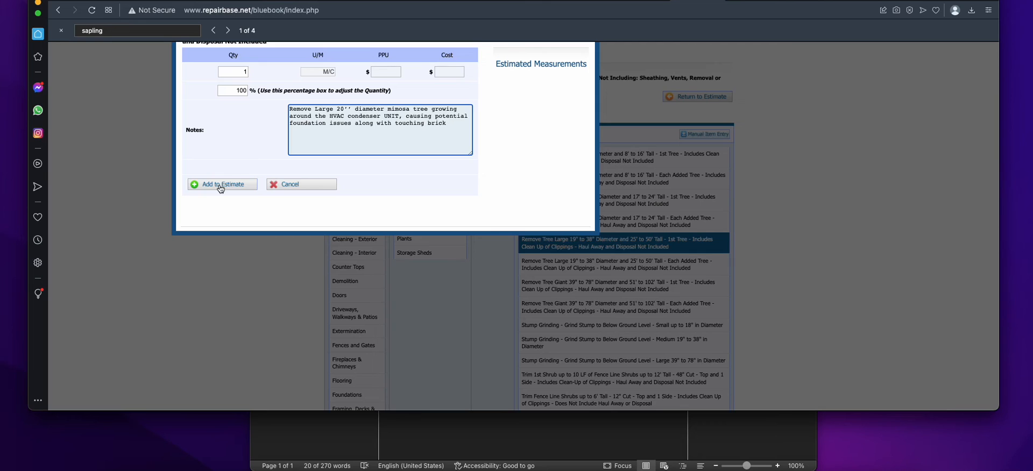
pyautogui.scroll(-3, 220, 188)
pyautogui.scroll(5, 220, 191)
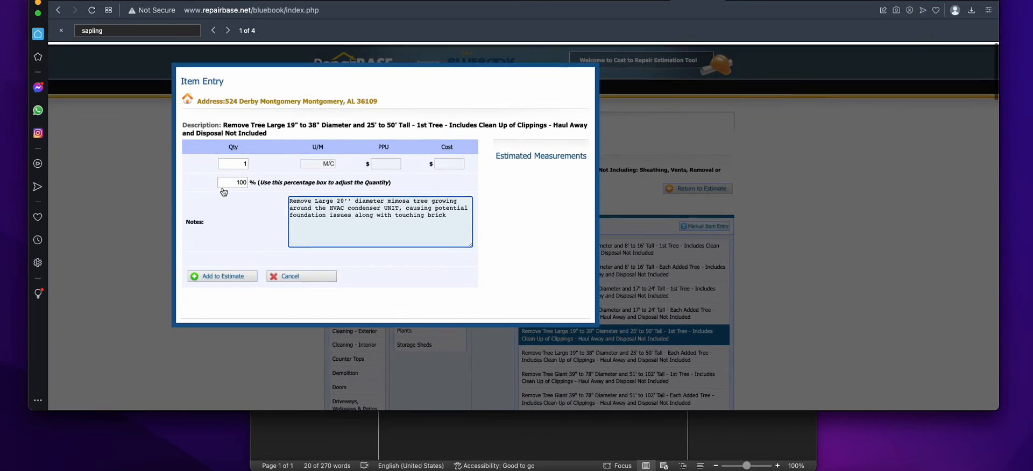
pyautogui.click(228, 273)
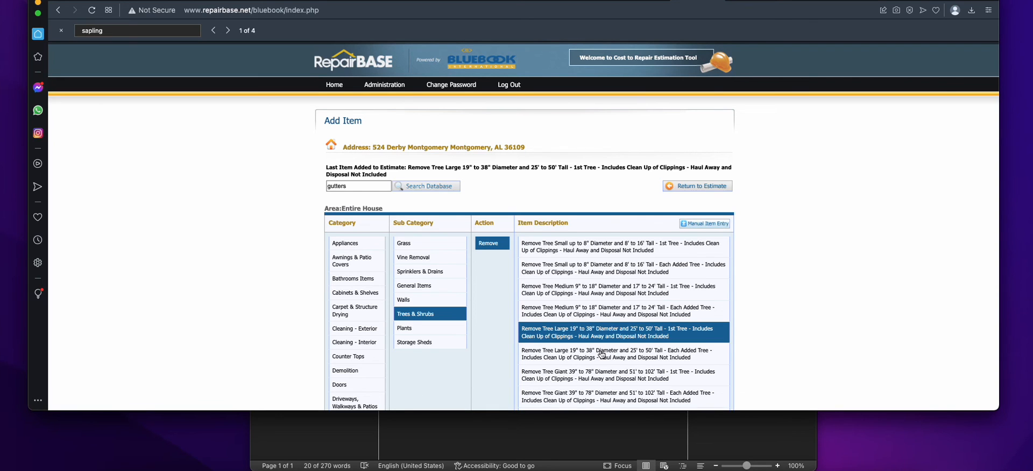
# Switch to the Word repair list, highlight the 20" mimosa tree paragraph in yellow, and copy the 24" tree paragraph.
pyautogui.scroll(-2, 602, 353)
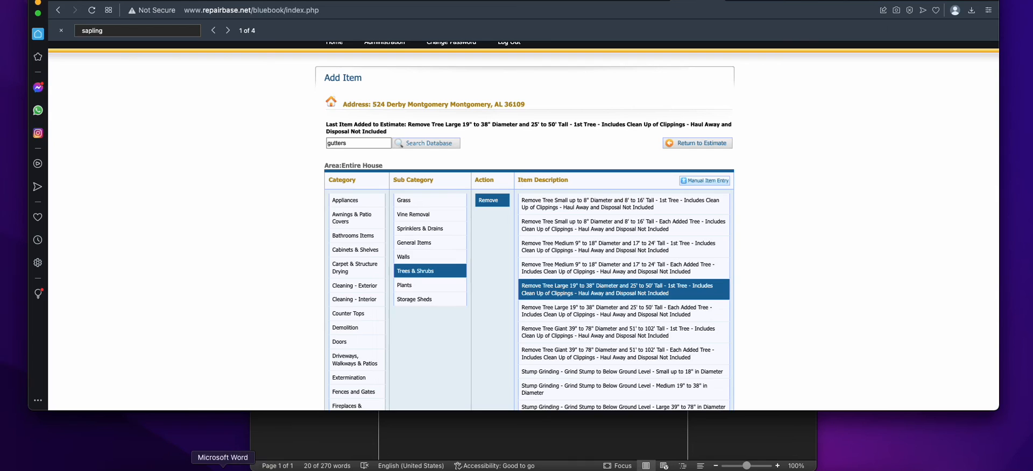
pyautogui.click(222, 469)
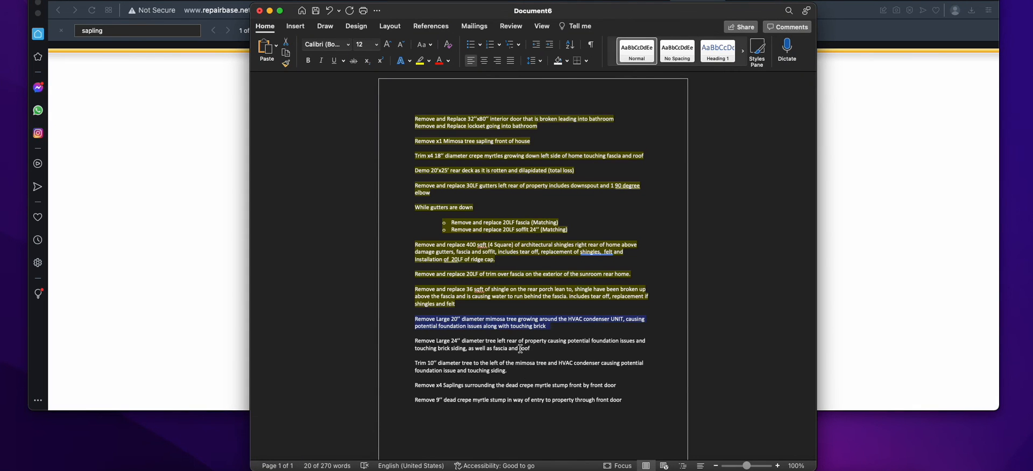
pyautogui.click(420, 62)
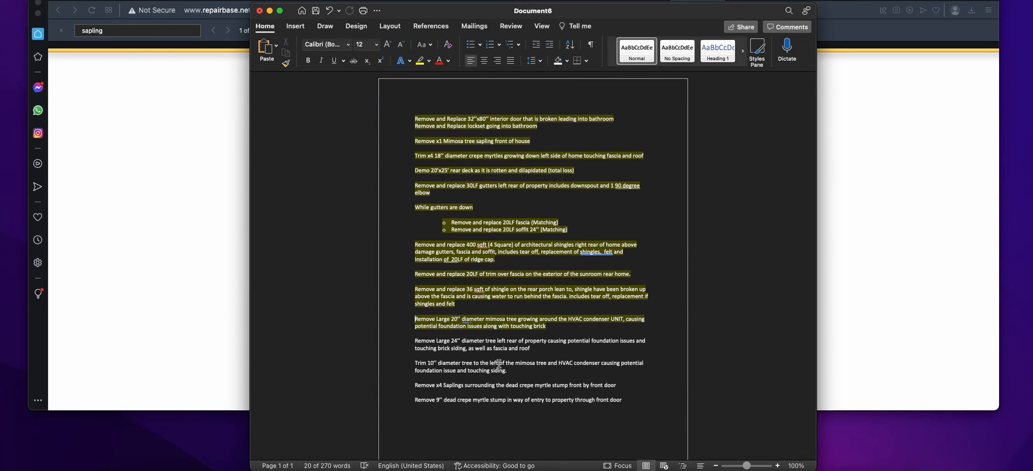
pyautogui.moveTo(534, 351); pyautogui.dragTo(415, 342)
pyautogui.press('super+c')
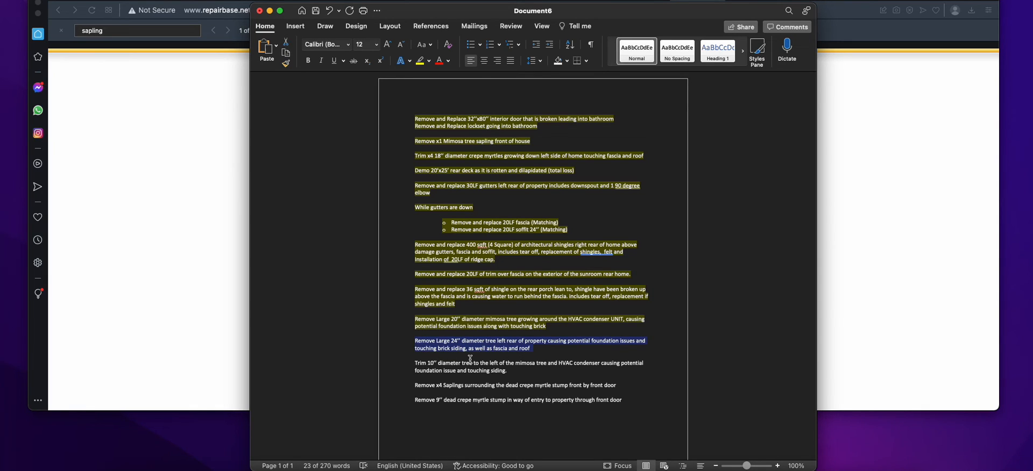
# In RepairBase, add Remove Tree Large 19" to 38" Diameter - Each Added Tree with quantity 1 and the copied paragraph as notes.
pyautogui.click(216, 278)
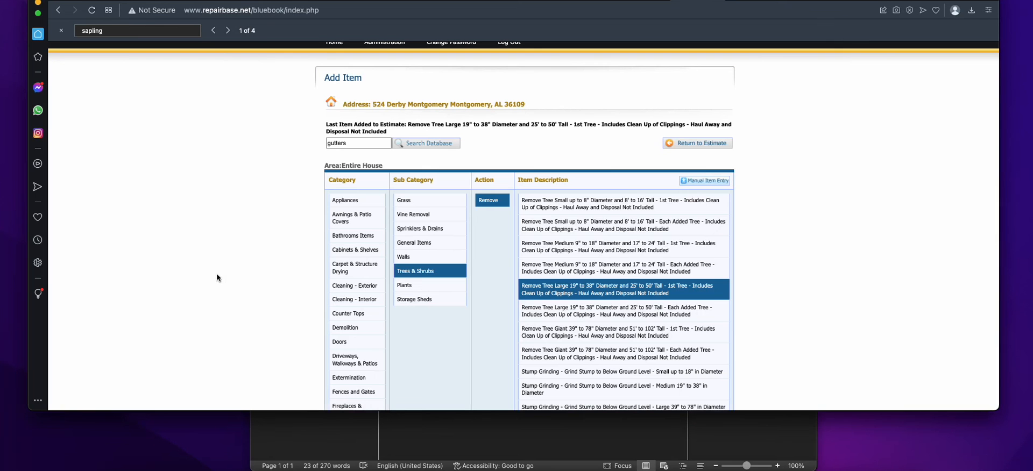
pyautogui.click(589, 315)
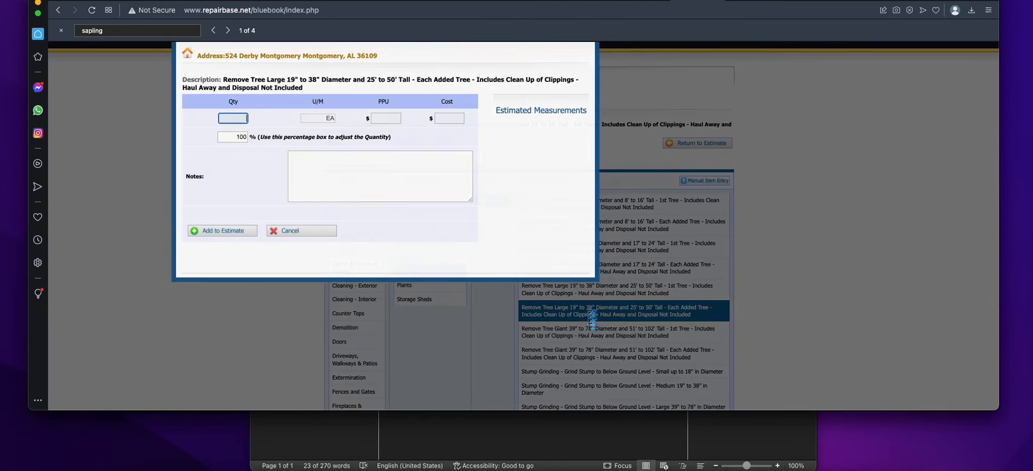
pyautogui.click(364, 178)
pyautogui.press('super+v')
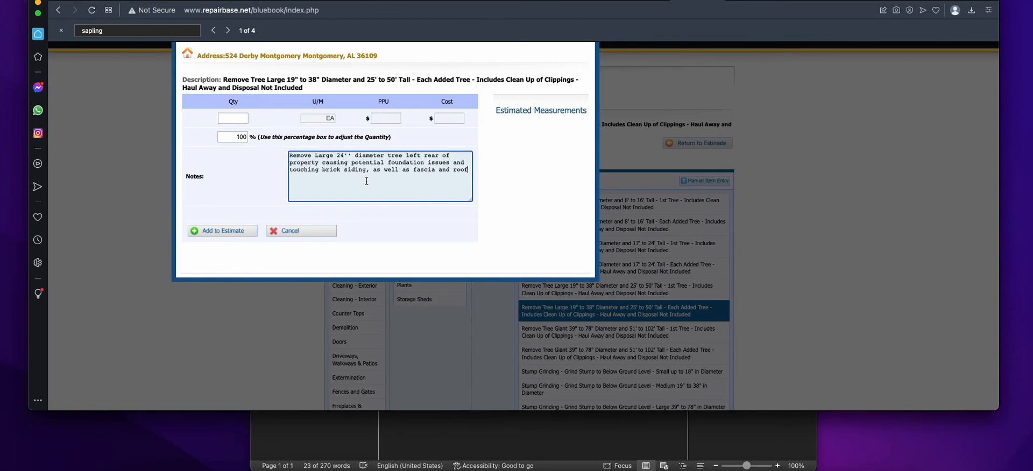
pyautogui.click(248, 119)
pyautogui.click(238, 120)
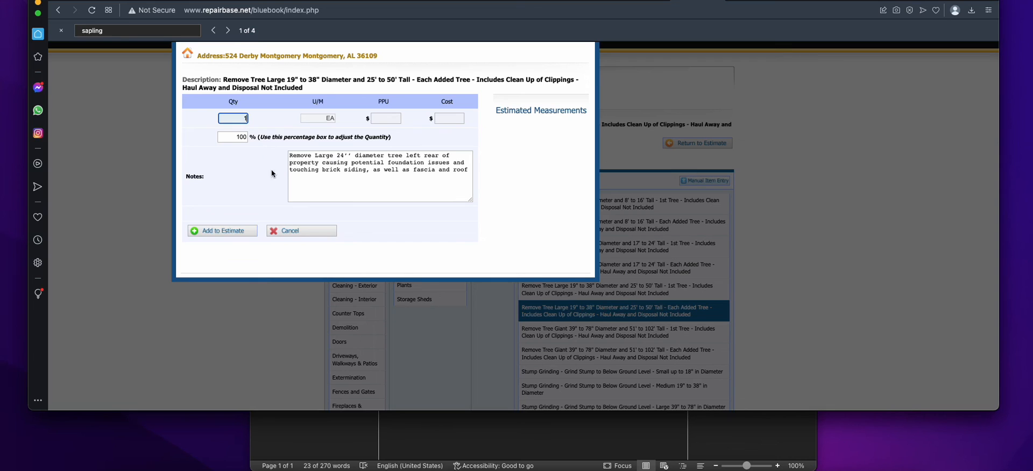
pyautogui.click(241, 235)
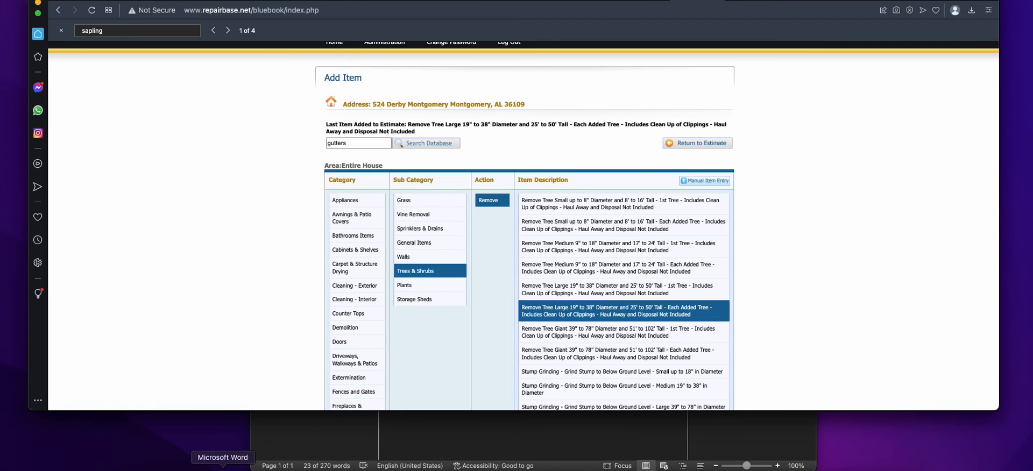
# Switch to the Word repair list and highlight the 24" tree paragraph in yellow.
pyautogui.click(254, 452)
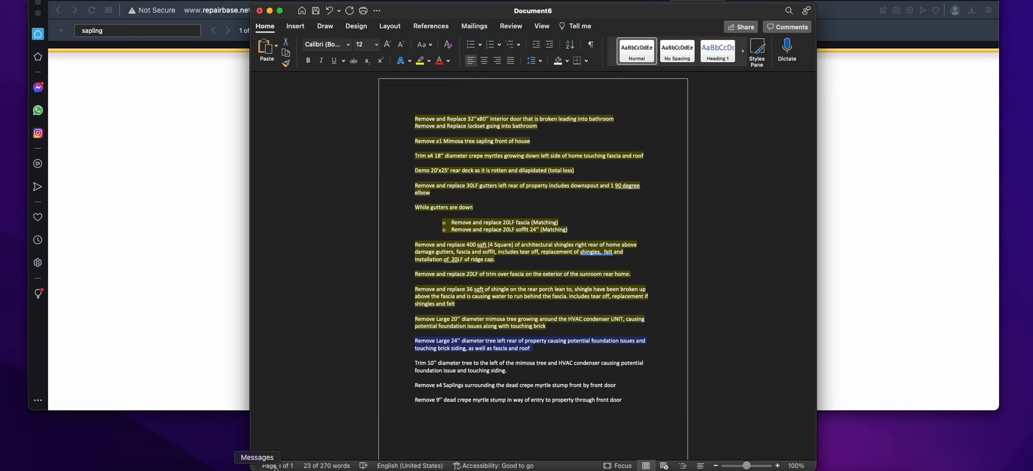
pyautogui.click(420, 61)
pyautogui.click(514, 375)
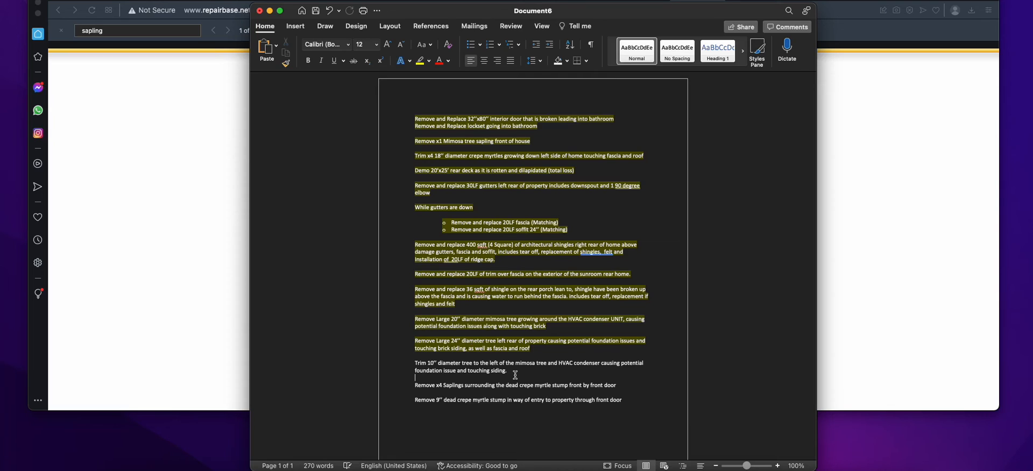
# Replace "Trim" with "Remove" in the 10" diameter tree paragraph and copy the whole paragraph.
pyautogui.doubleClick(426, 365)
pyautogui.press('BackSpace')
pyautogui.press('BackSpace')
pyautogui.press('BackSpace')
pyautogui.press('BackSpace')
pyautogui.press('BackSpace')
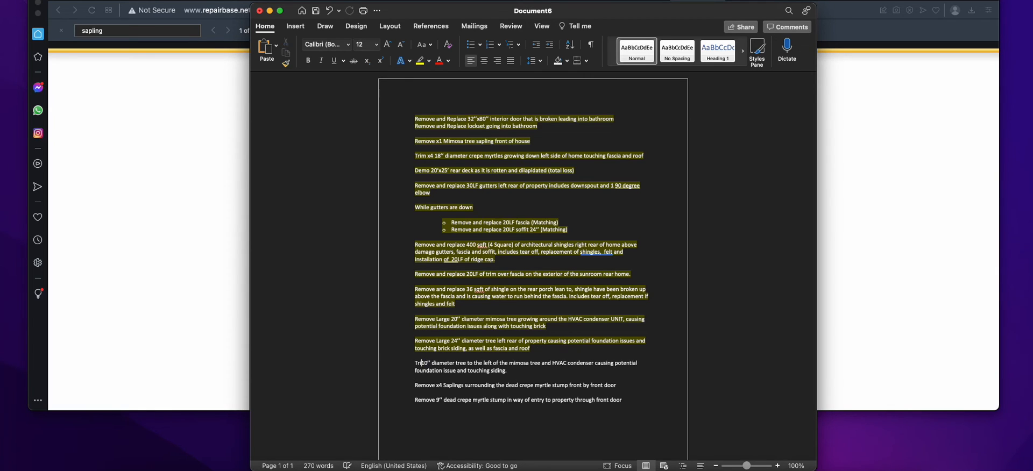
pyautogui.write('Removed')
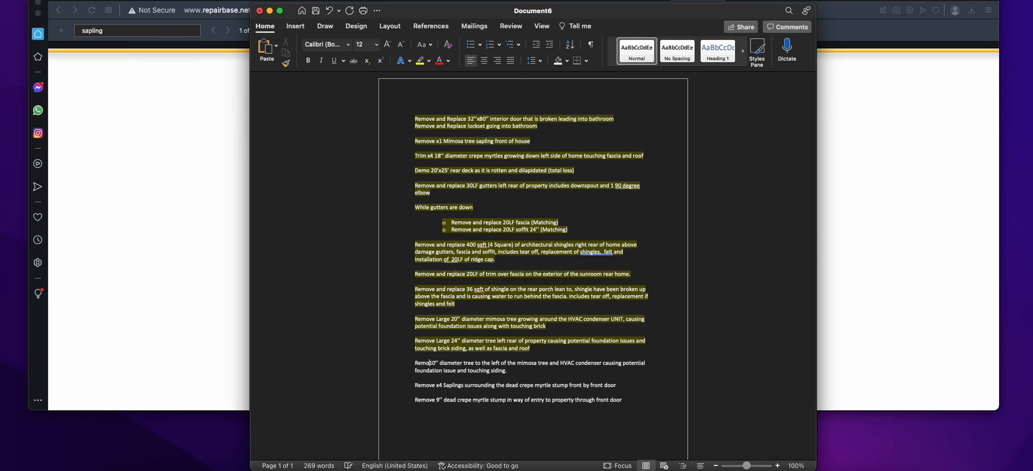
pyautogui.press('BackSpace')
pyautogui.press('BackSpace')
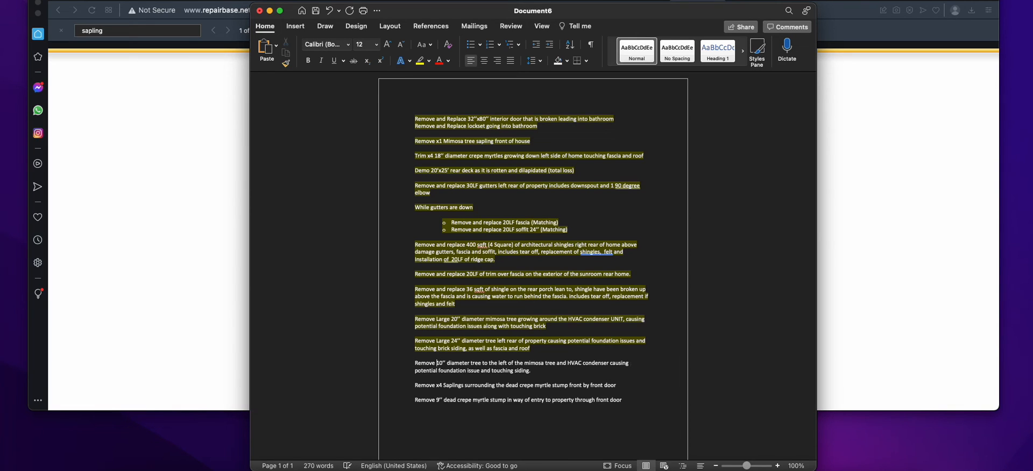
pyautogui.moveTo(534, 371); pyautogui.dragTo(432, 366)
pyautogui.press('super+c')
# In RepairBase, add Remove Tree Medium 9" to 18" Diameter - Each Added Tree with quantity 1 and the copied paragraph as notes.
pyautogui.click(239, 284)
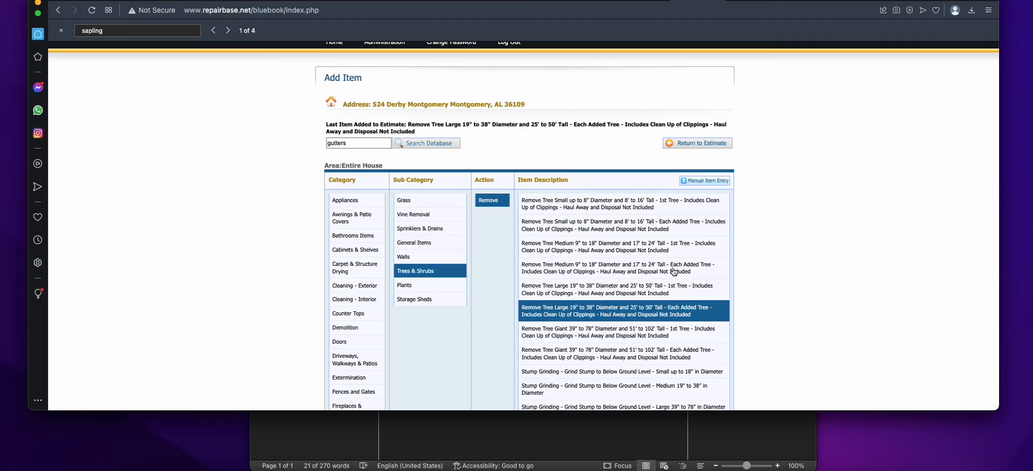
pyautogui.click(596, 267)
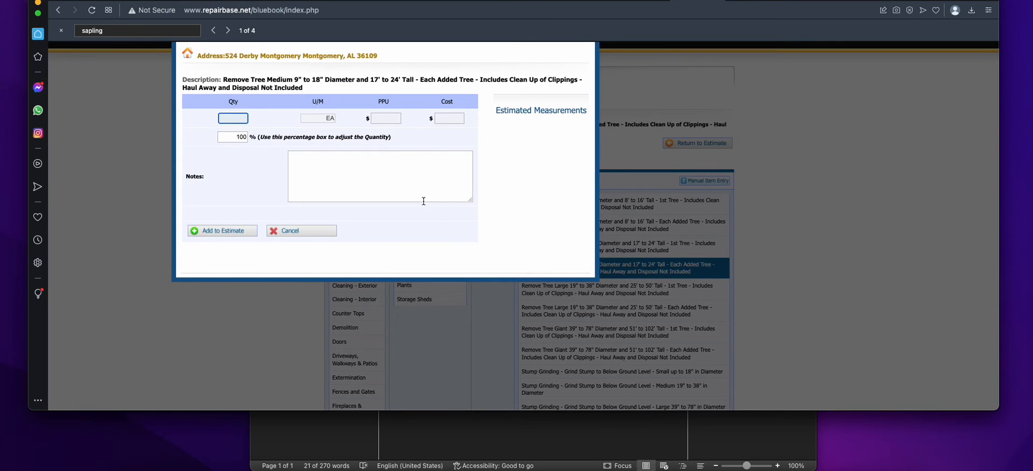
pyautogui.click(367, 179)
pyautogui.press('super+v')
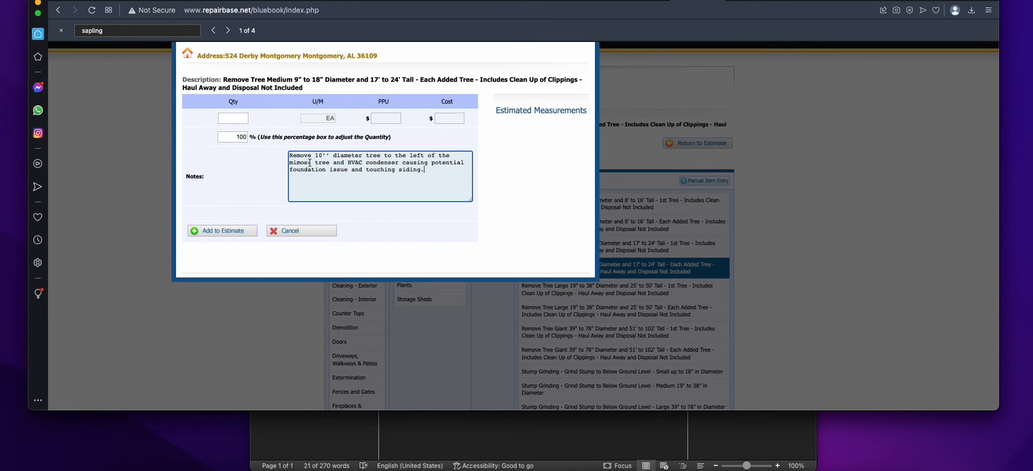
pyautogui.click(241, 121)
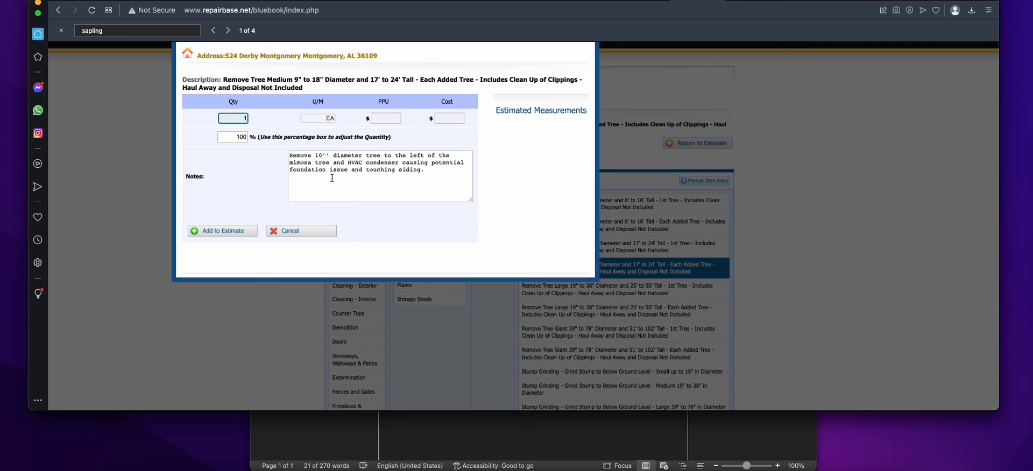
pyautogui.click(240, 232)
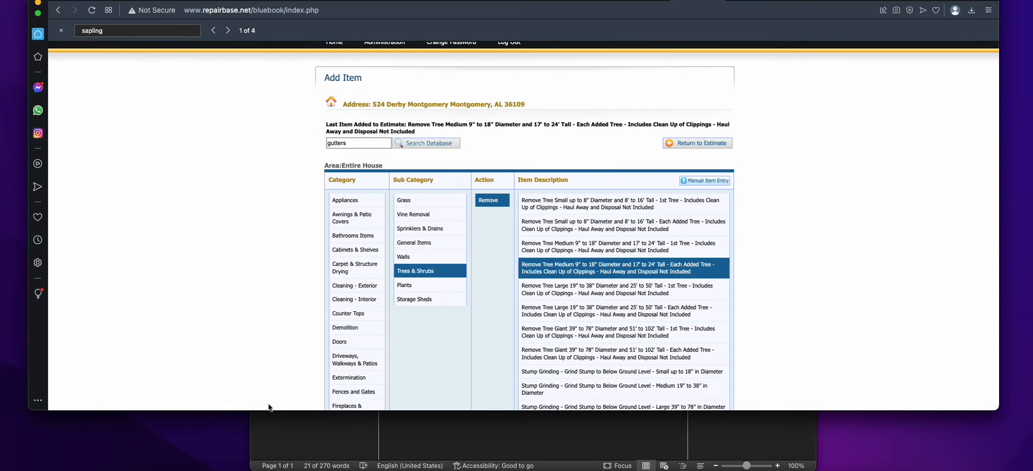
# In the Word list, highlight the 10" tree paragraph in yellow and insert "house" after "stump front" in the x4 saplings line.
pyautogui.click(259, 441)
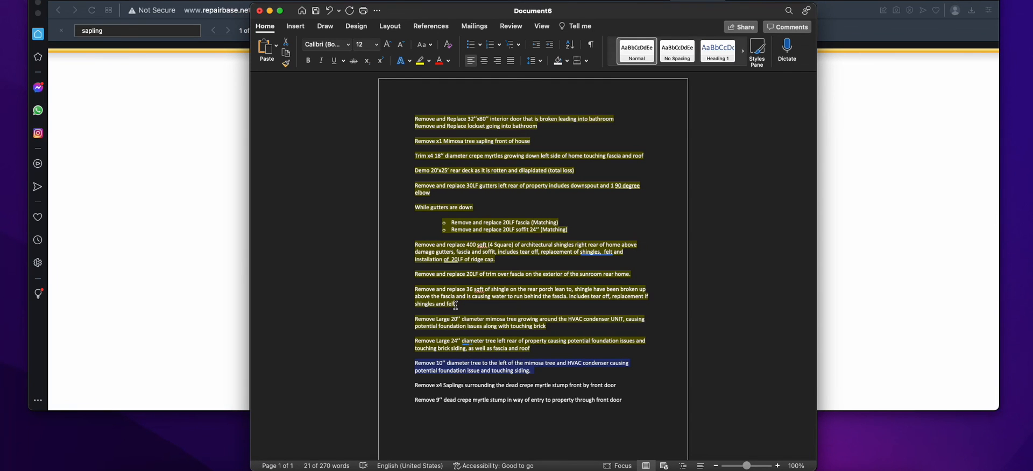
pyautogui.click(419, 61)
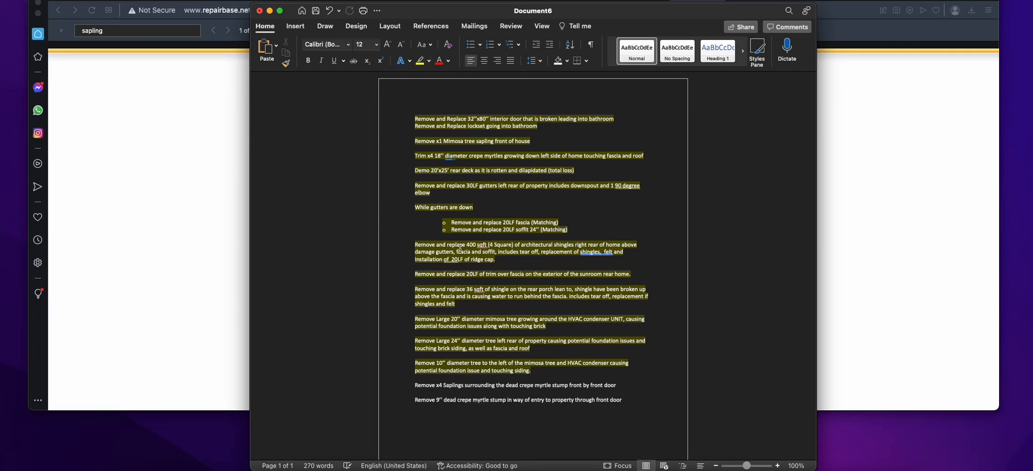
pyautogui.moveTo(630, 386); pyautogui.dragTo(413, 386)
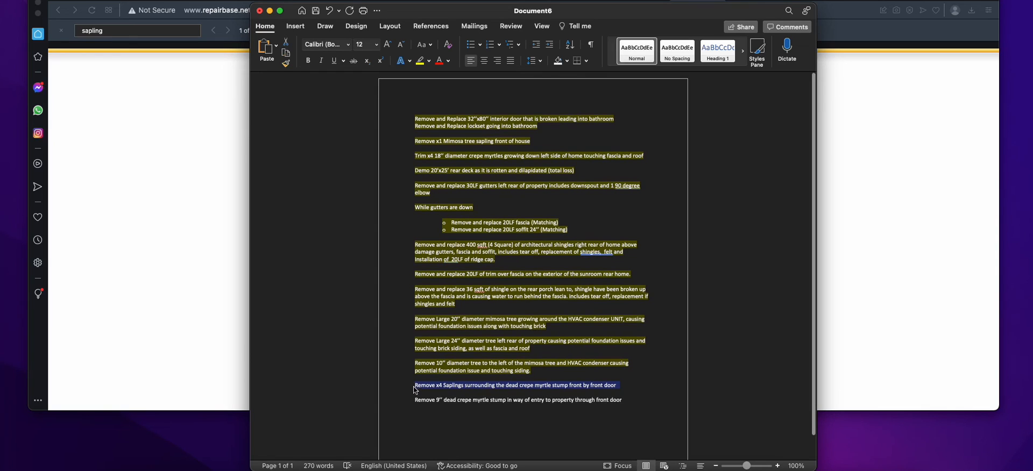
pyautogui.click(584, 386)
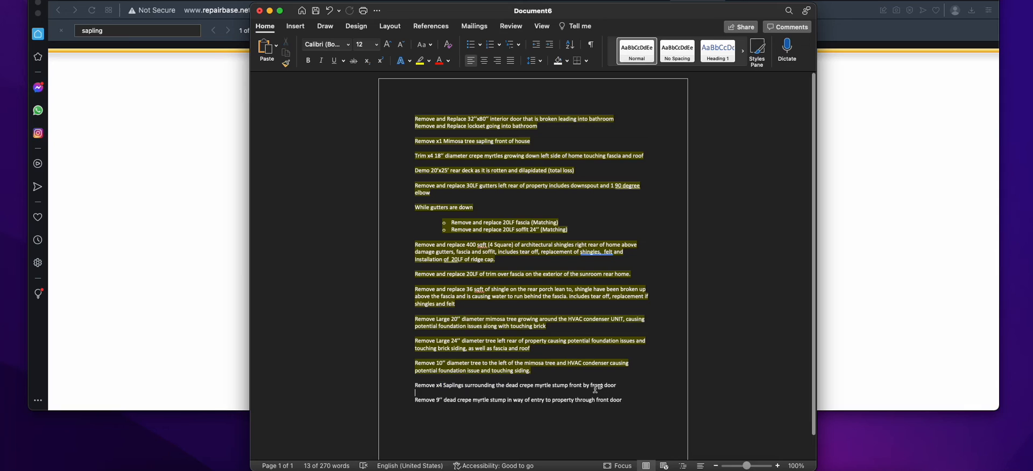
pyautogui.write('house')
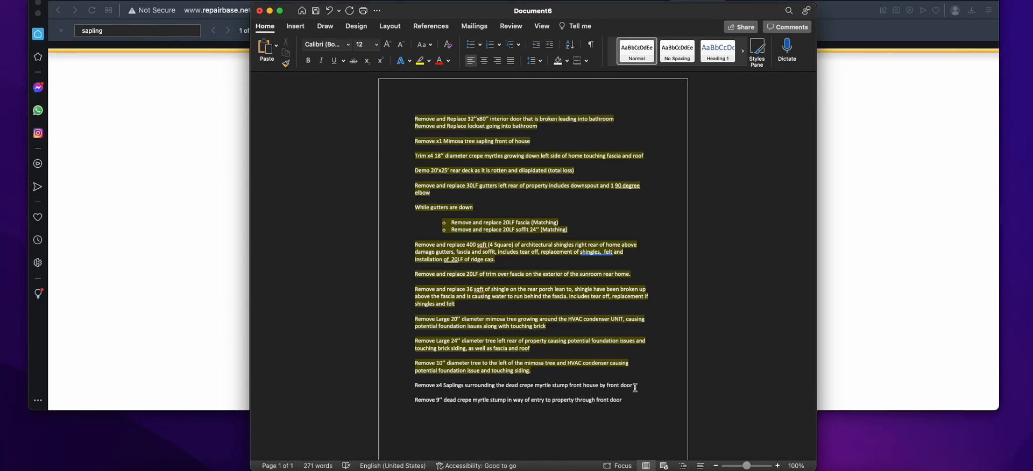
# Copy the x4 saplings line and open RepairBase's Remove Saplings/Tree Sprouts - Each Additional Sapling item.
pyautogui.moveTo(635, 387); pyautogui.dragTo(418, 387)
pyautogui.press('super+c')
pyautogui.click(140, 245)
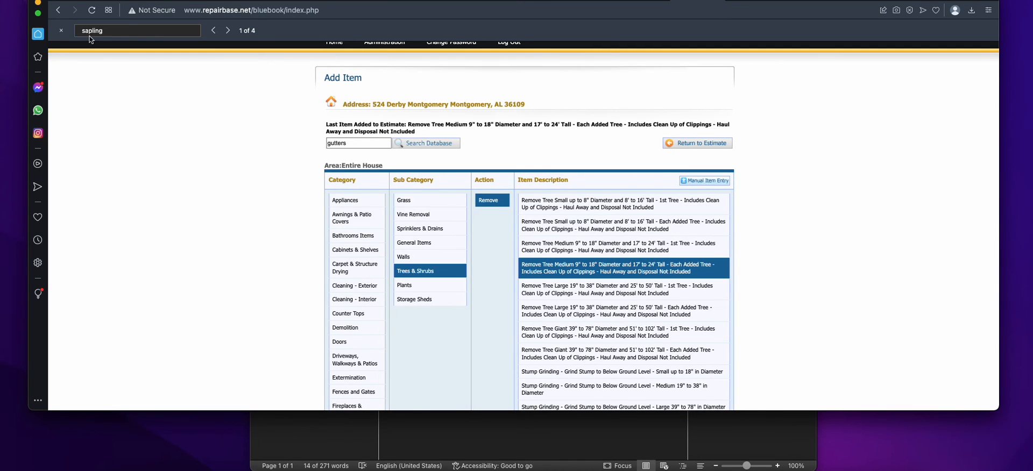
pyautogui.click(137, 31)
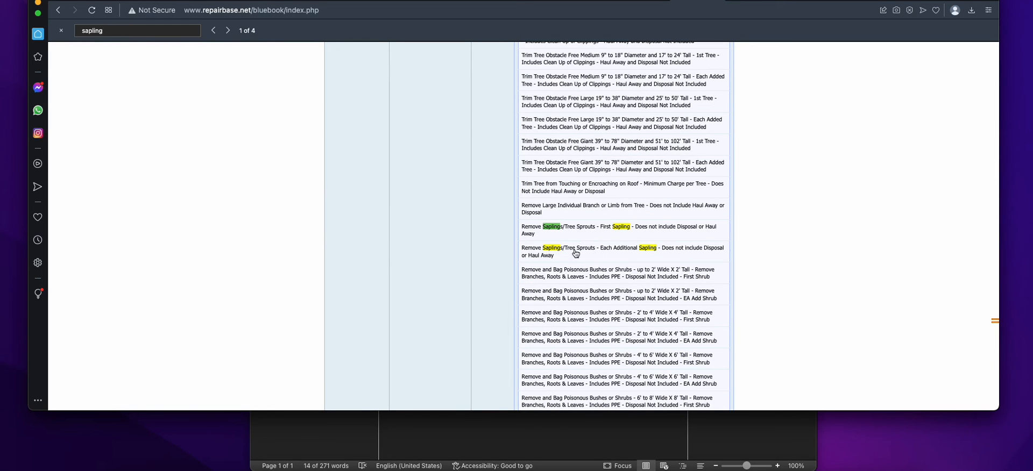
pyautogui.click(646, 253)
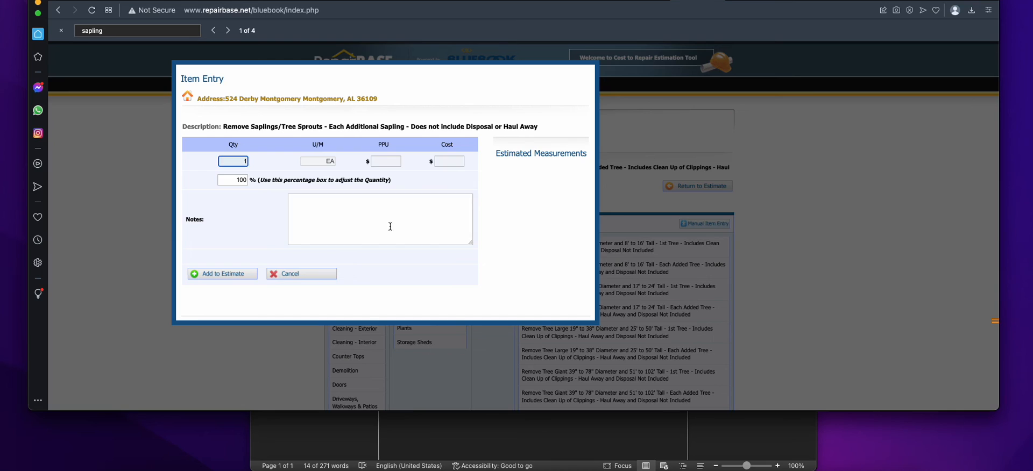
# Paste the saplings line into the item's notes, set the quantity to 4, and add it to the estimate.
pyautogui.click(390, 226)
pyautogui.press('super+v')
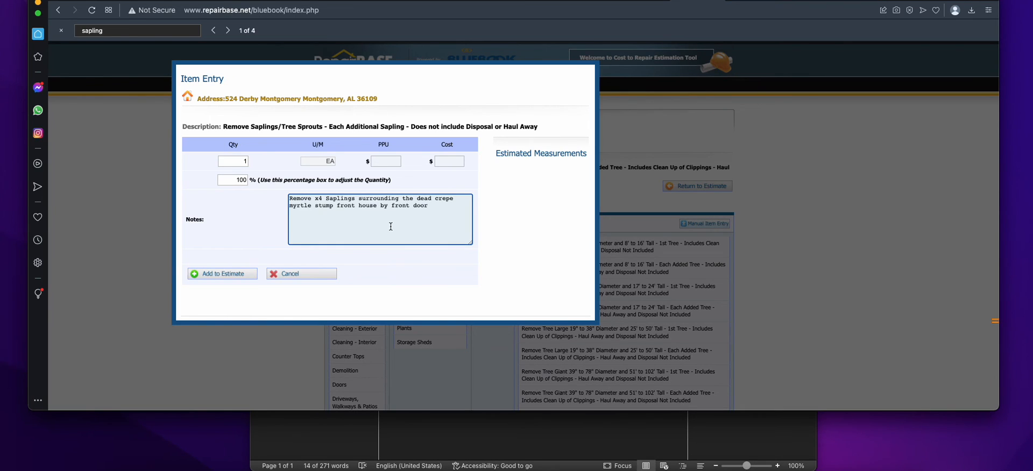
pyautogui.doubleClick(242, 161)
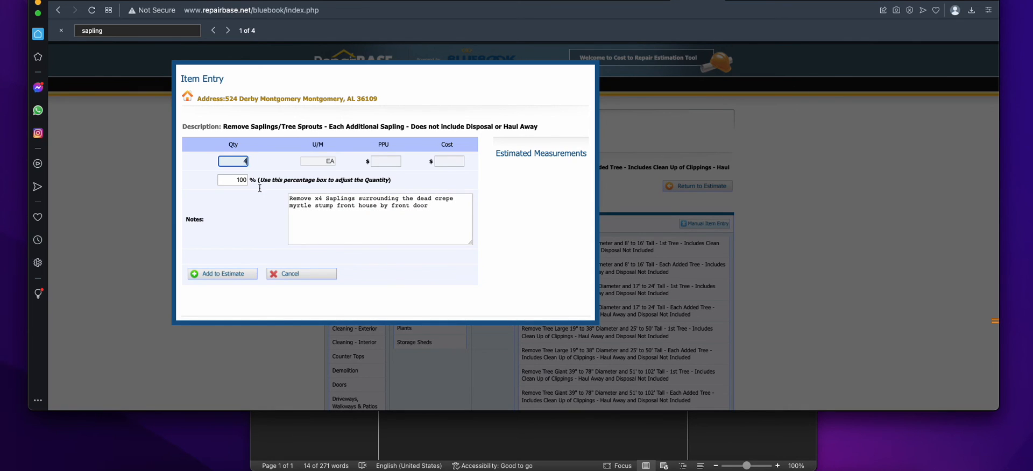
pyautogui.click(228, 273)
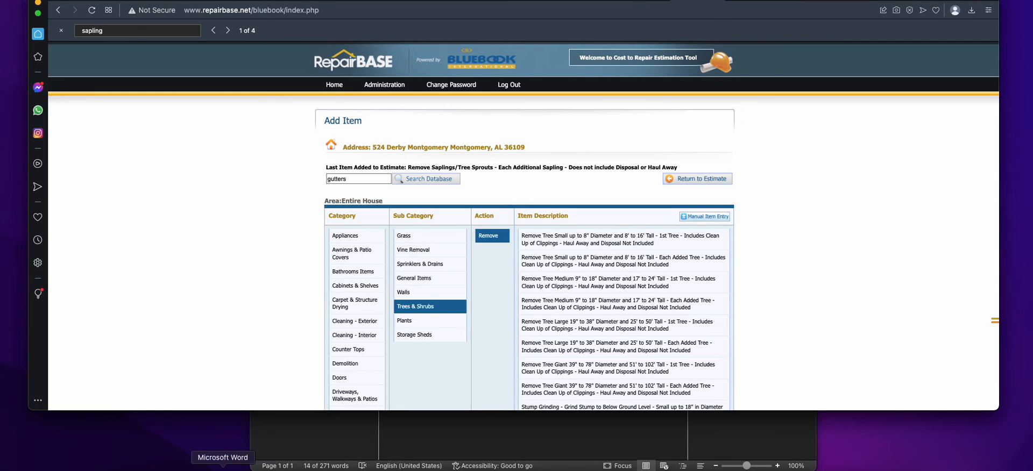
# In the Word list, highlight the x4 saplings line in yellow and insert "diameter" after 9" in the crepe myrtle stump line.
pyautogui.click(223, 470)
pyautogui.click(420, 62)
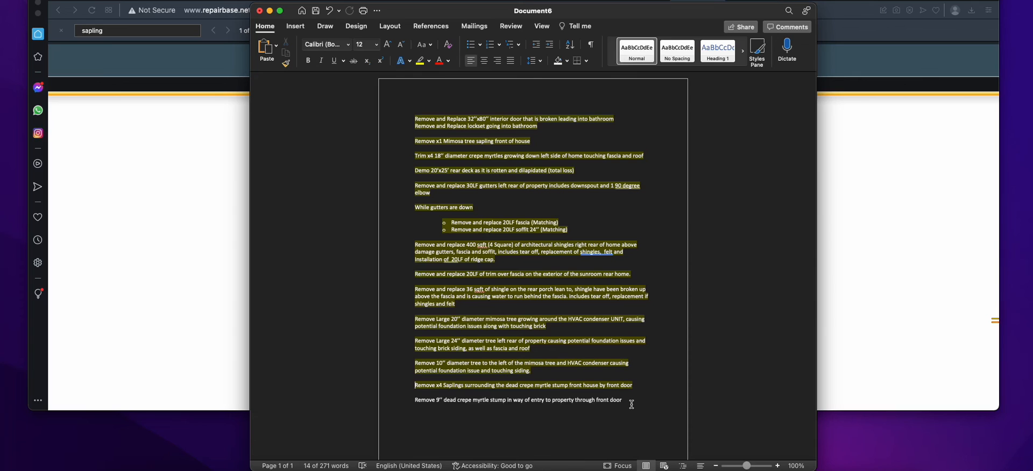
pyautogui.scroll(-1, 630, 404)
pyautogui.click(444, 401)
pyautogui.write('diameter')
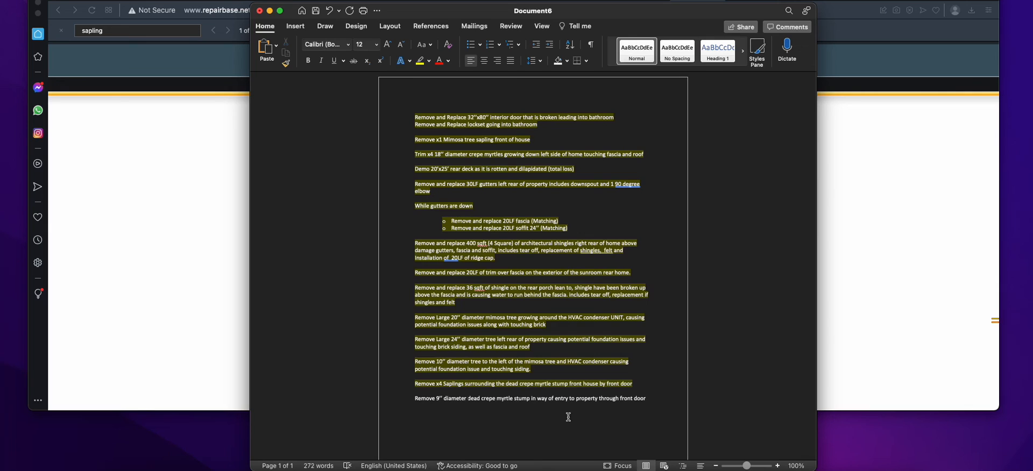
# Copy the 9" crepe myrtle stump line and open RepairBase's Remove Tree Medium 9" to 18" Diameter - Each Added Tree item.
pyautogui.moveTo(664, 402); pyautogui.dragTo(420, 403)
pyautogui.press('super+c')
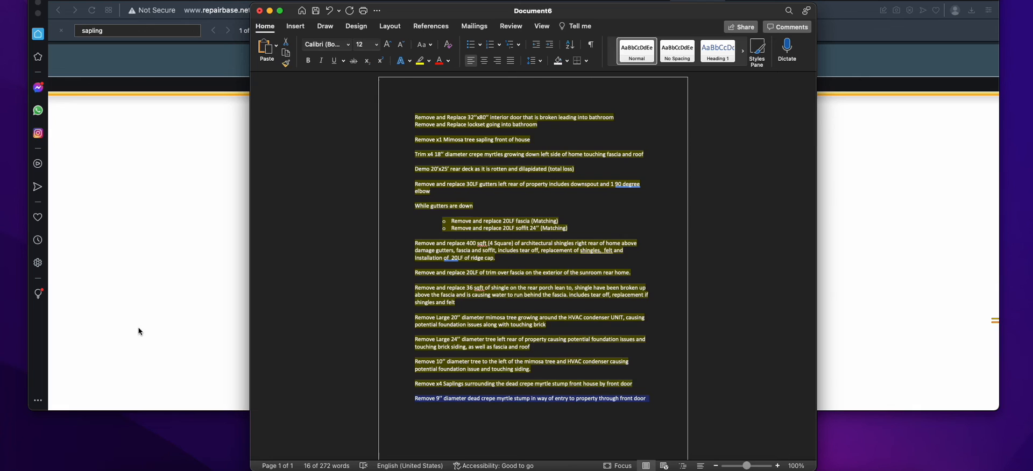
pyautogui.click(198, 311)
pyautogui.scroll(1, 642, 360)
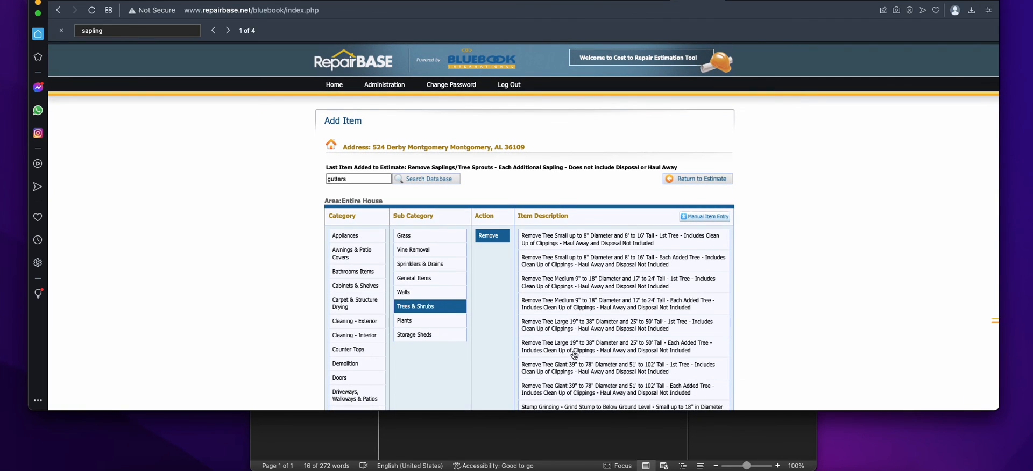
pyautogui.click(622, 307)
# Paste the 9" dead crepe myrtle stump line into the item's notes, set the quantity to 1, and add it to the estimate.
pyautogui.click(387, 225)
pyautogui.press('super+v')
pyautogui.click(239, 161)
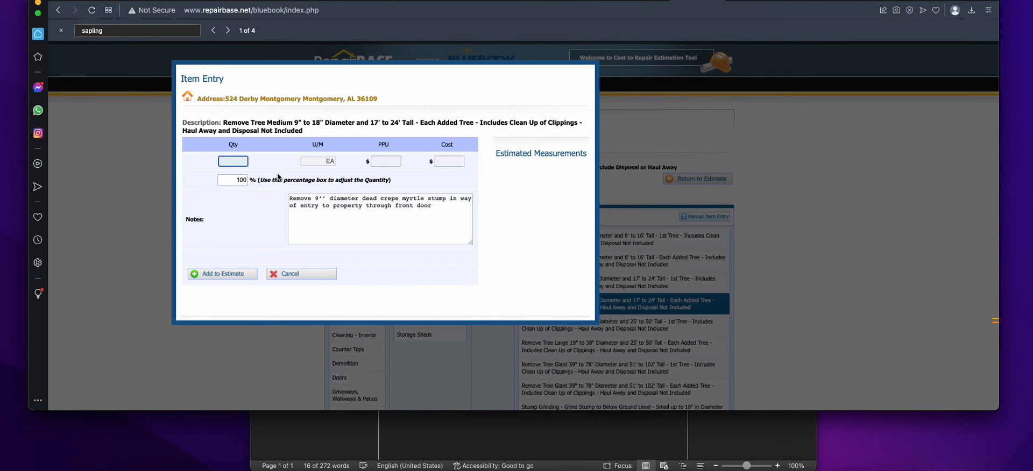
pyautogui.click(232, 274)
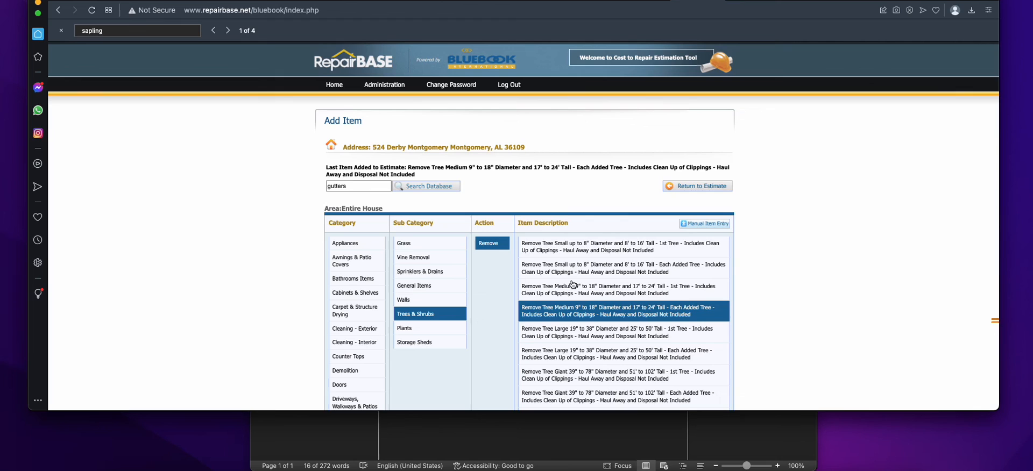
# Check the Word list for remaining repairs, return to the RepairBase property estimate, and review its line items from first to last.
pyautogui.click(337, 445)
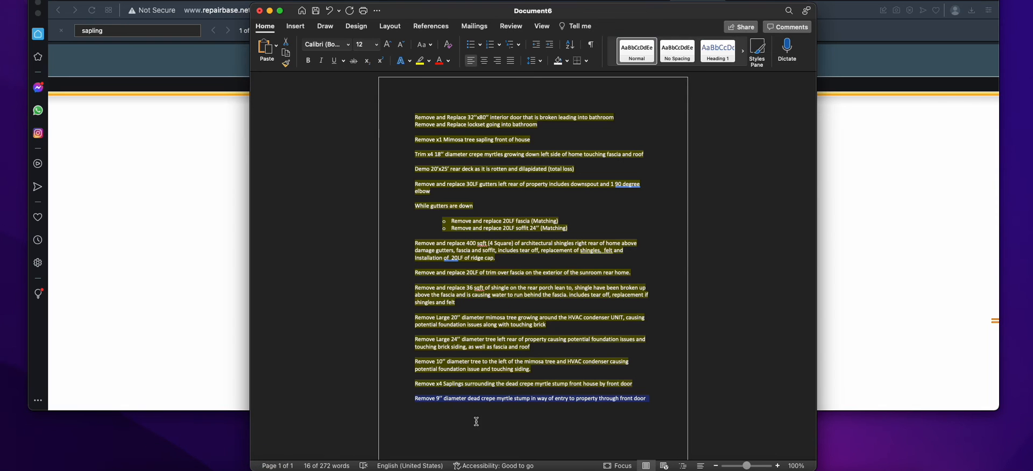
pyautogui.click(150, 247)
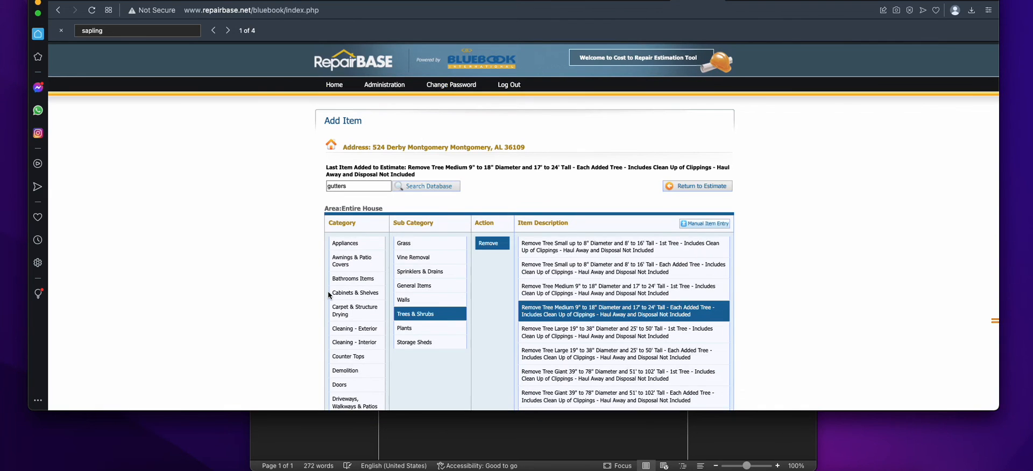
pyautogui.click(693, 186)
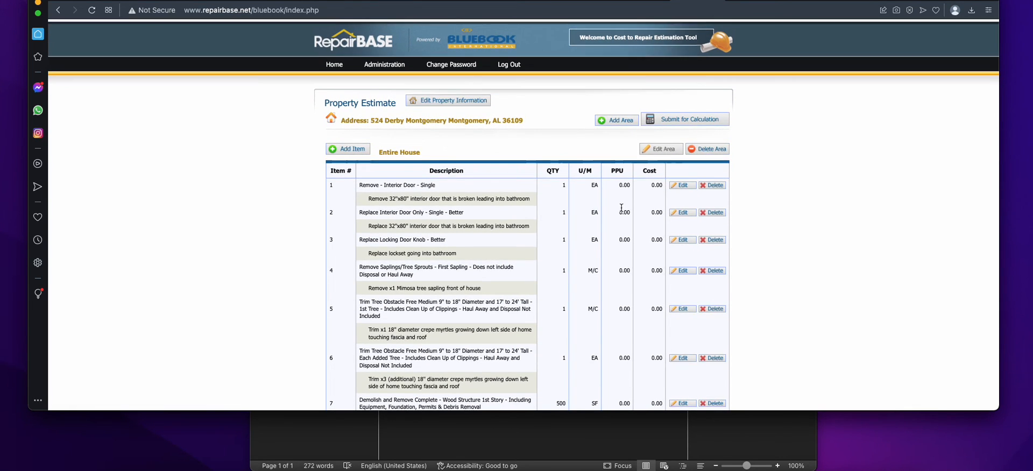
pyautogui.scroll(-2, 621, 207)
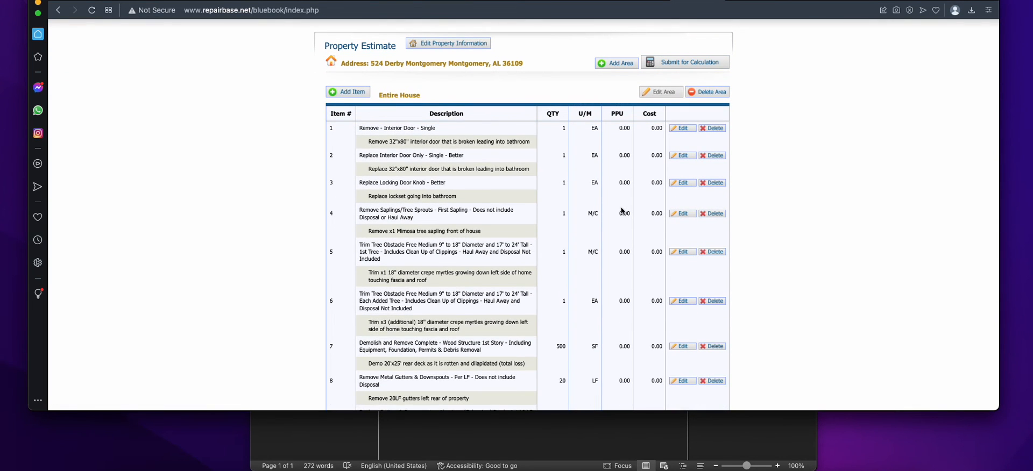
pyautogui.scroll(-5, 621, 209)
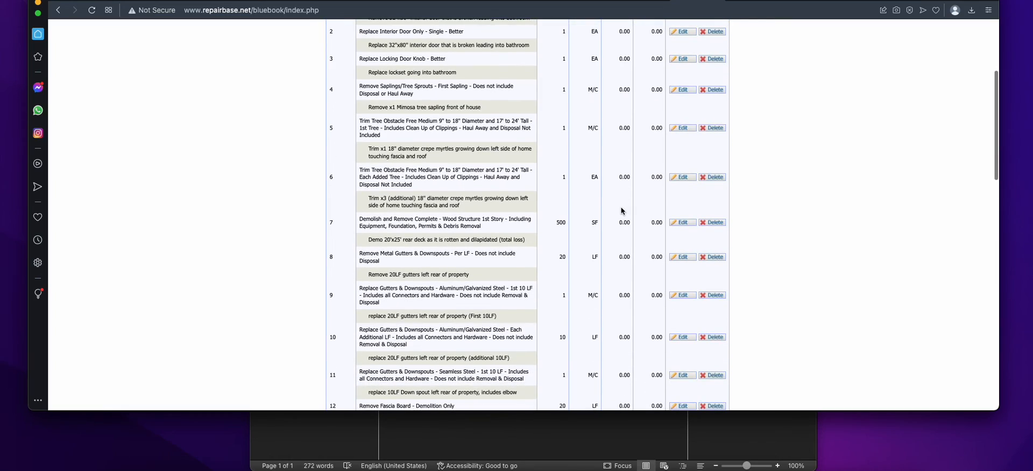
pyautogui.scroll(-9, 621, 210)
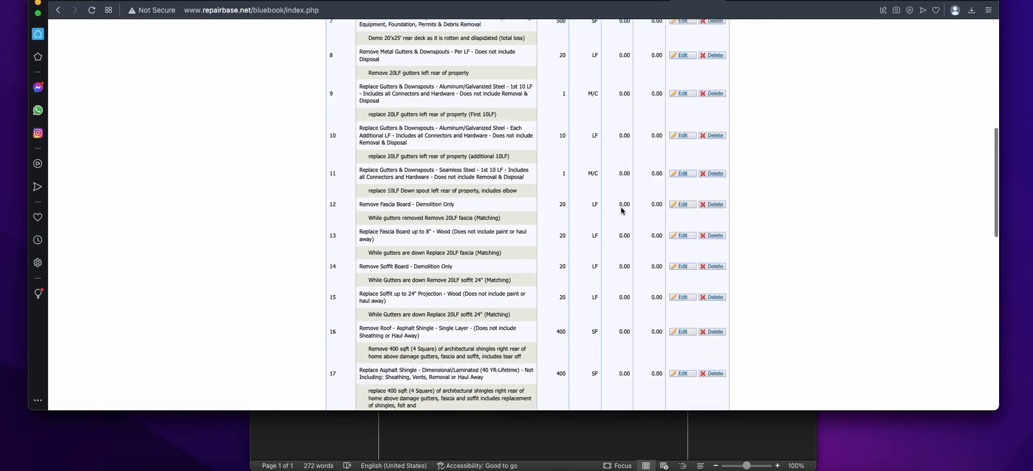
pyautogui.scroll(-12, 621, 210)
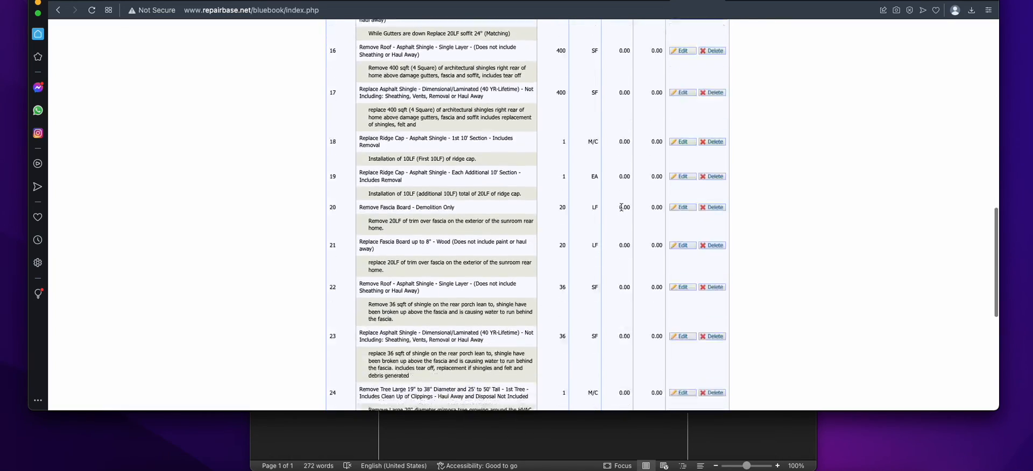
pyautogui.scroll(-11, 622, 211)
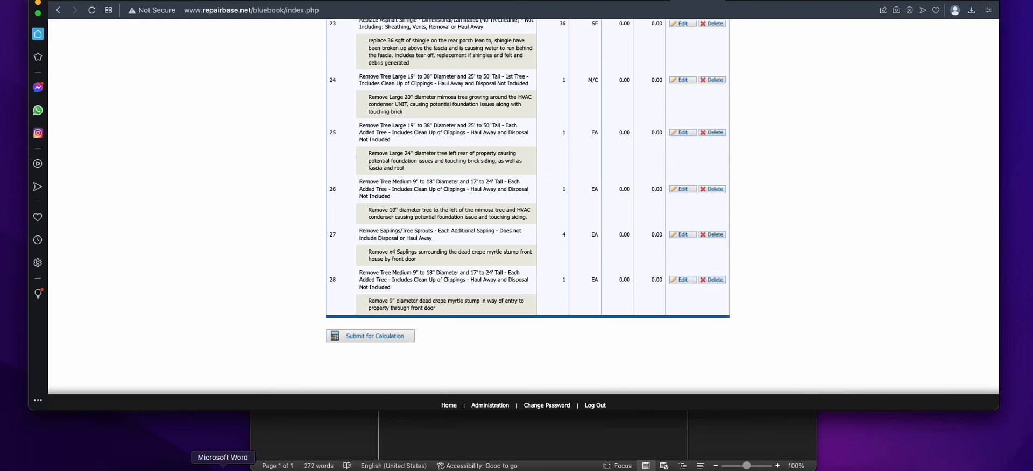
# In Word, apply numbered-list formatting to the crepe myrtle stump line at the end of the repair list.
pyautogui.click(224, 470)
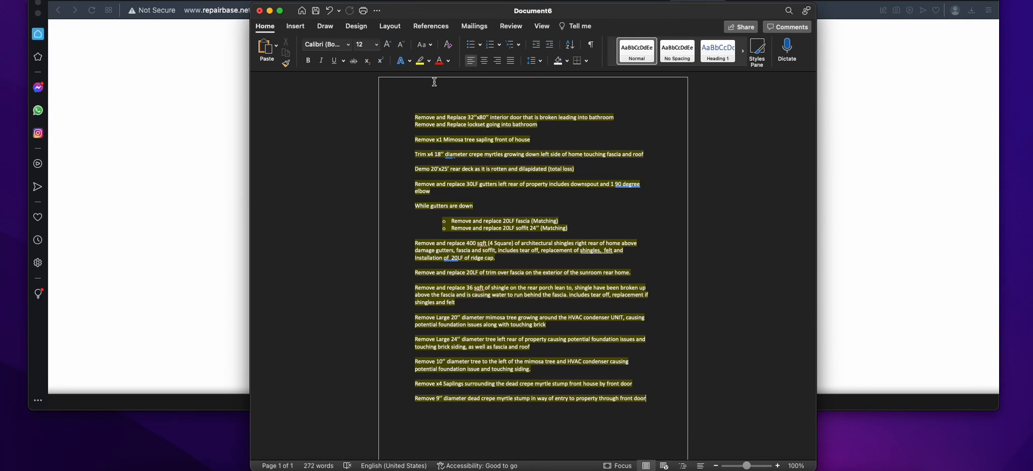
pyautogui.click(491, 46)
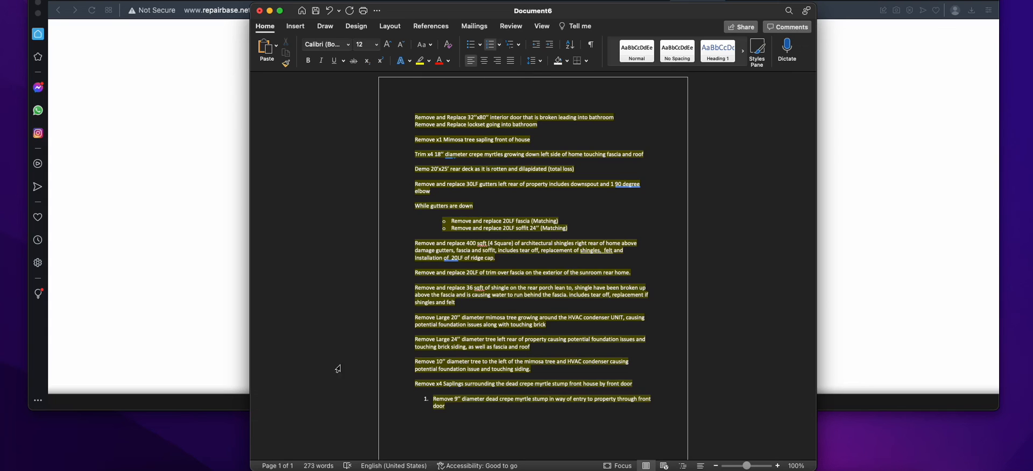
pyautogui.click(168, 257)
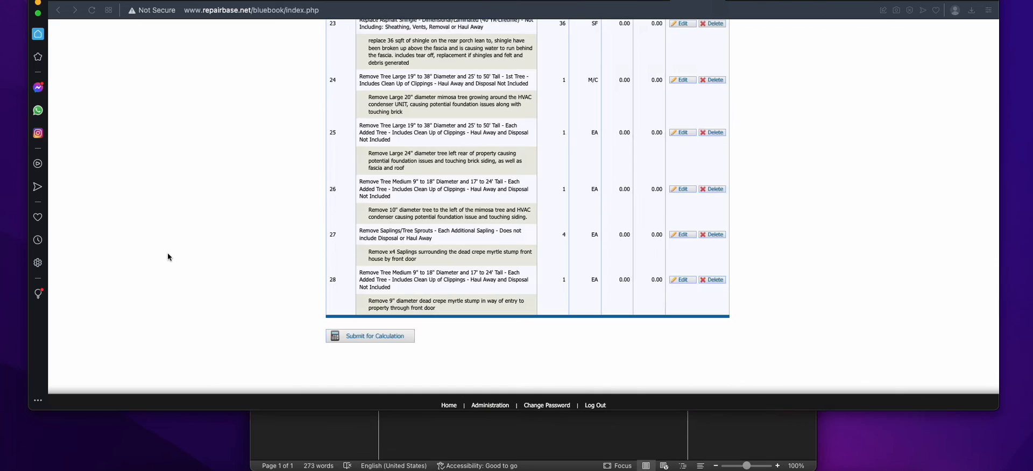
# Return to the RepairBase estimate and submit it for calculation.
pyautogui.scroll(-1, 644, 306)
pyautogui.scroll(13, 644, 306)
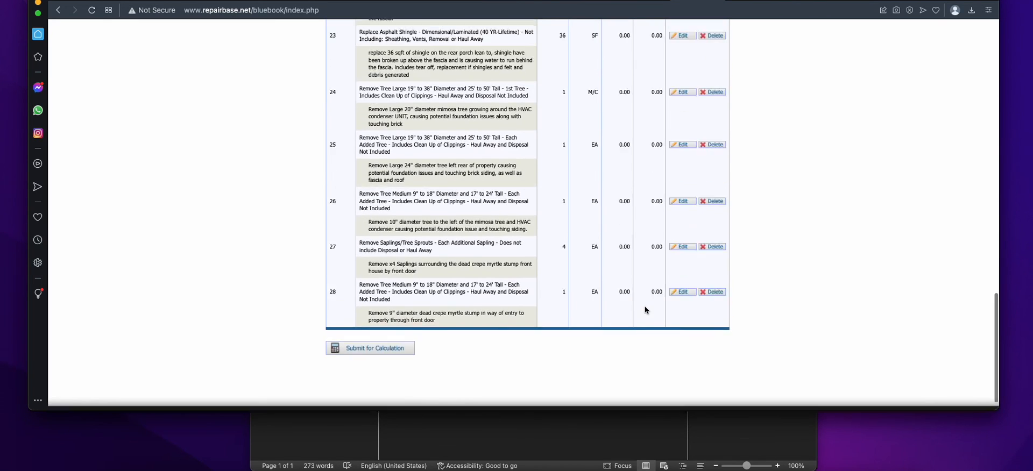
pyautogui.scroll(-14, 645, 306)
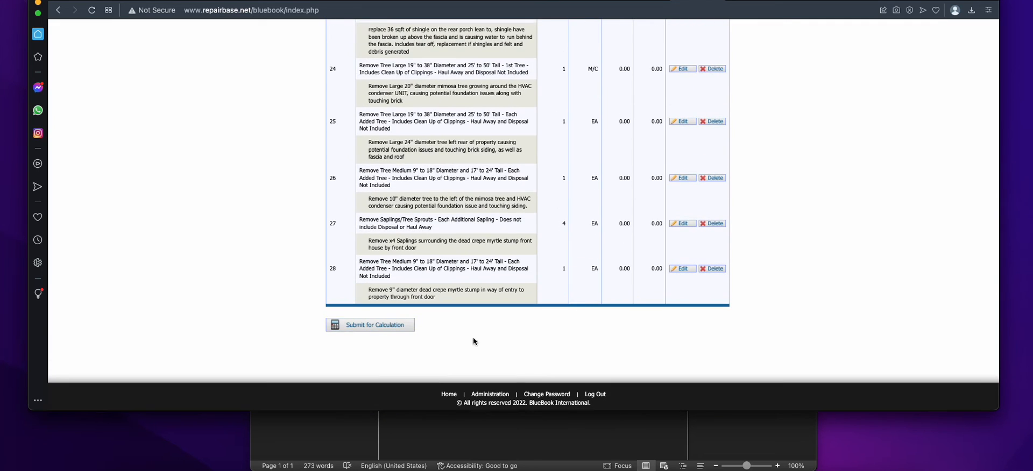
pyautogui.click(372, 326)
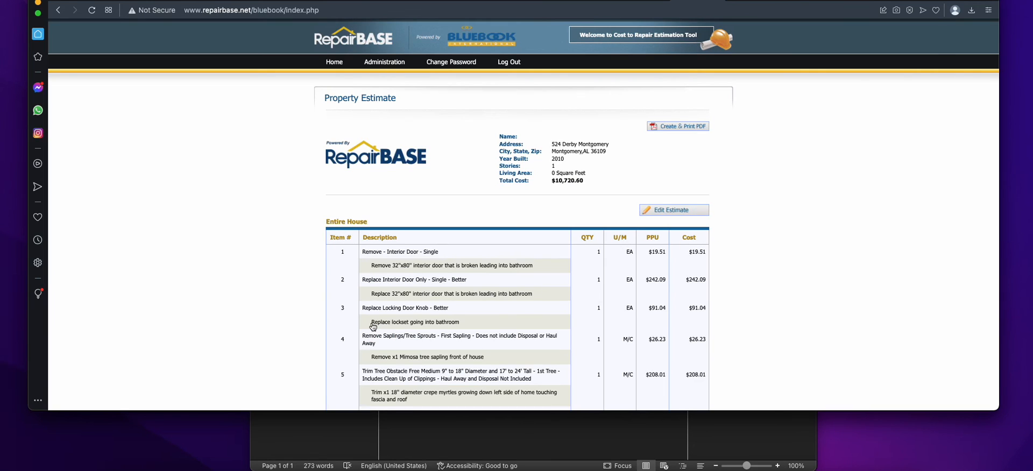
# Examine the calculated unit prices and costs down to the area total of the Entire House estimate.
pyautogui.scroll(-15, 372, 327)
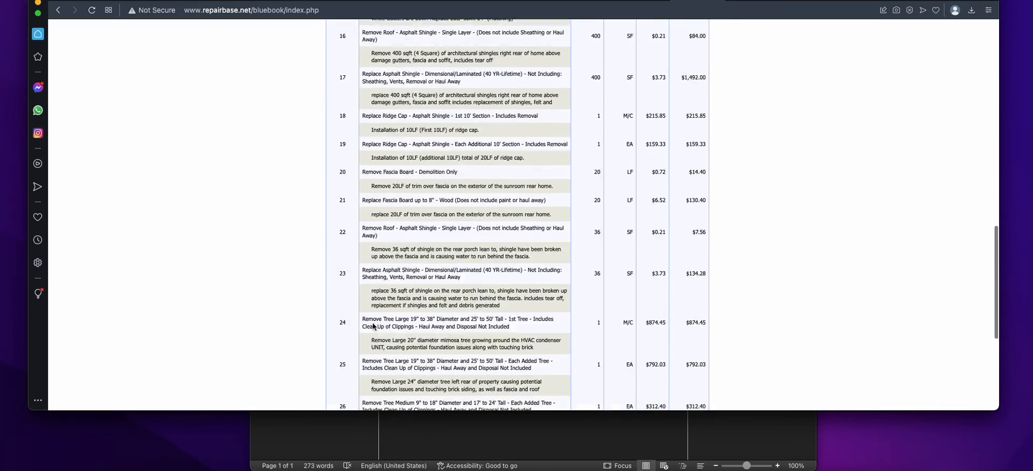
pyautogui.scroll(-3, 373, 326)
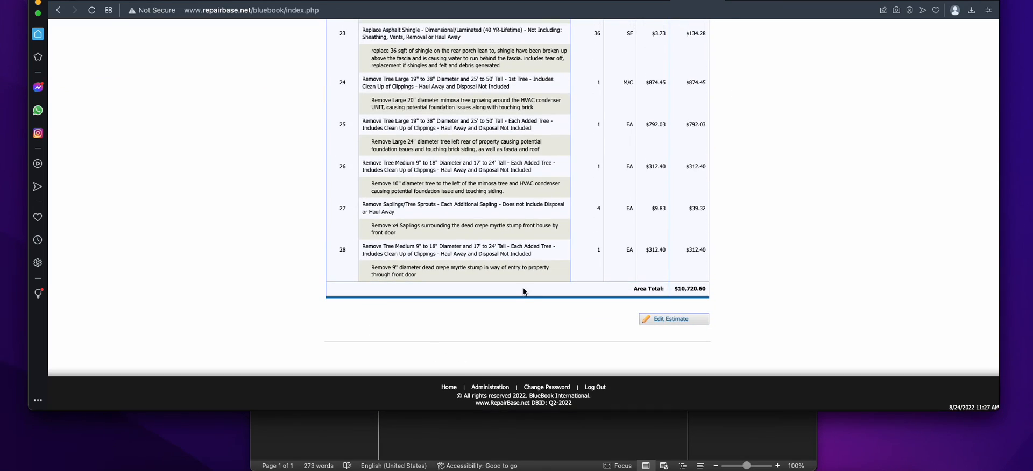
pyautogui.moveTo(673, 289)
pyautogui.mouseDown()
pyautogui.moveTo(724, 291)
pyautogui.moveTo(679, 291)
pyautogui.mouseUp()
pyautogui.click(727, 291)
pyautogui.scroll(1, 688, 288)
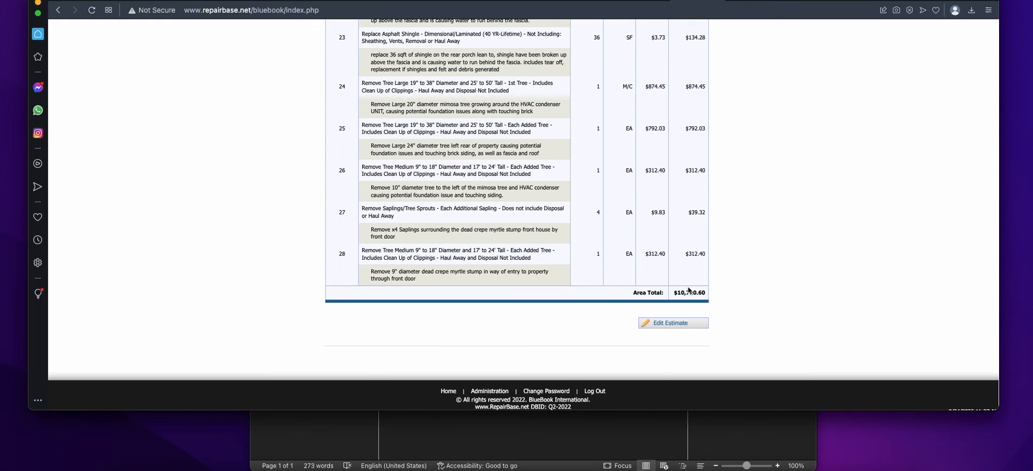
pyautogui.scroll(-2, 719, 290)
pyautogui.scroll(3, 719, 291)
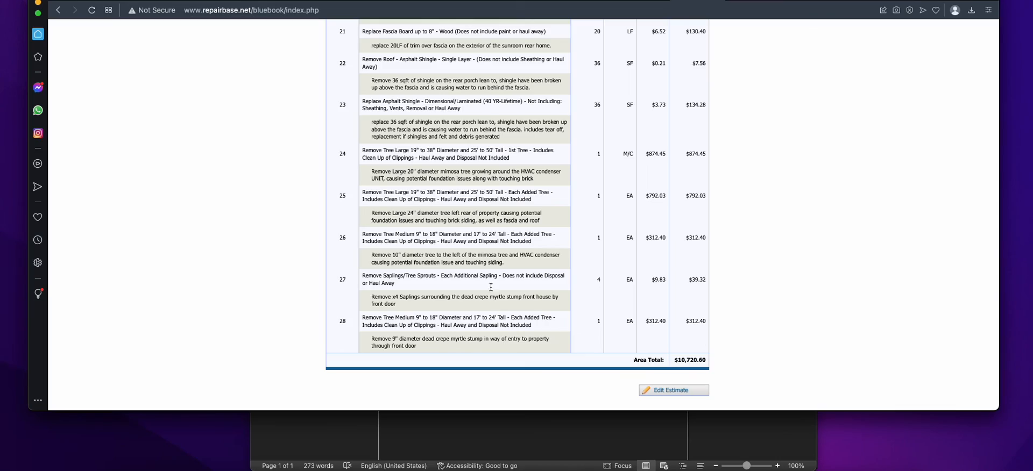
# Look over the priced line items and select the note under the last item, the 9" crepe myrtle stump removal.
pyautogui.scroll(3, 452, 315)
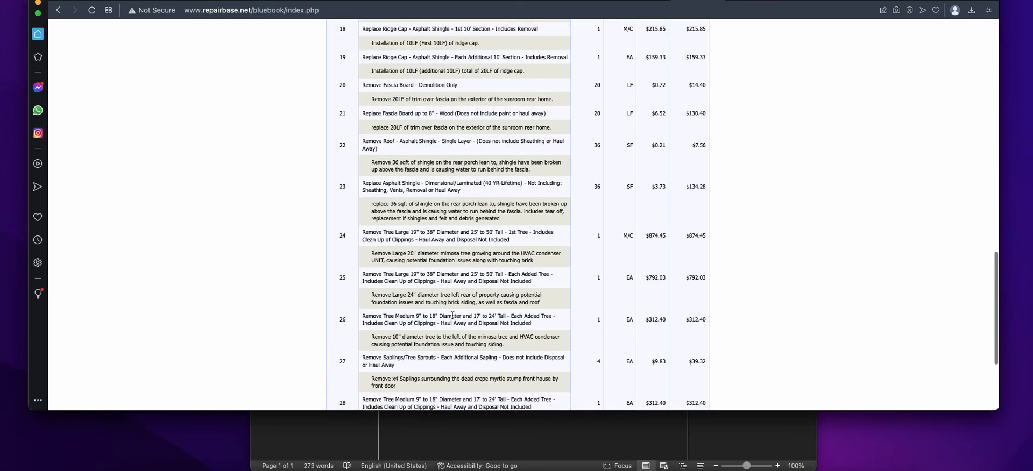
pyautogui.scroll(-6, 452, 317)
pyautogui.scroll(15, 452, 319)
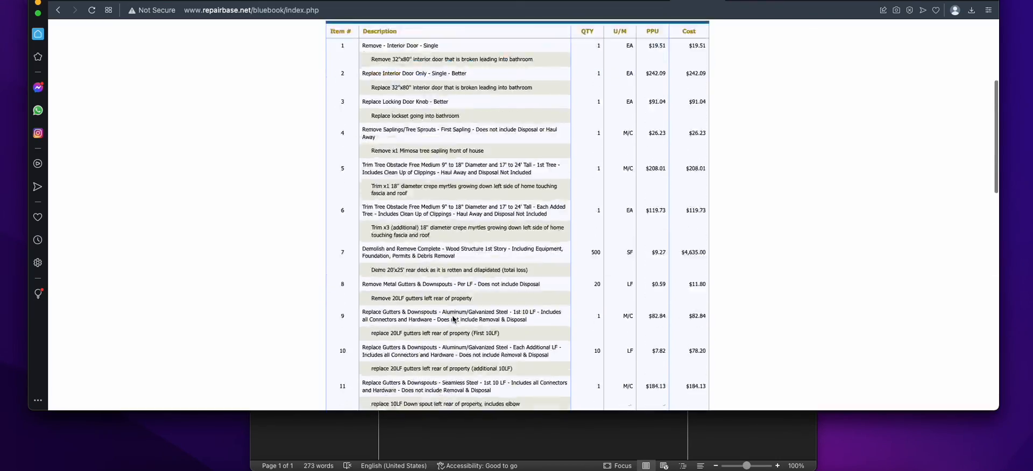
pyautogui.scroll(-10, 452, 317)
pyautogui.scroll(-6, 452, 316)
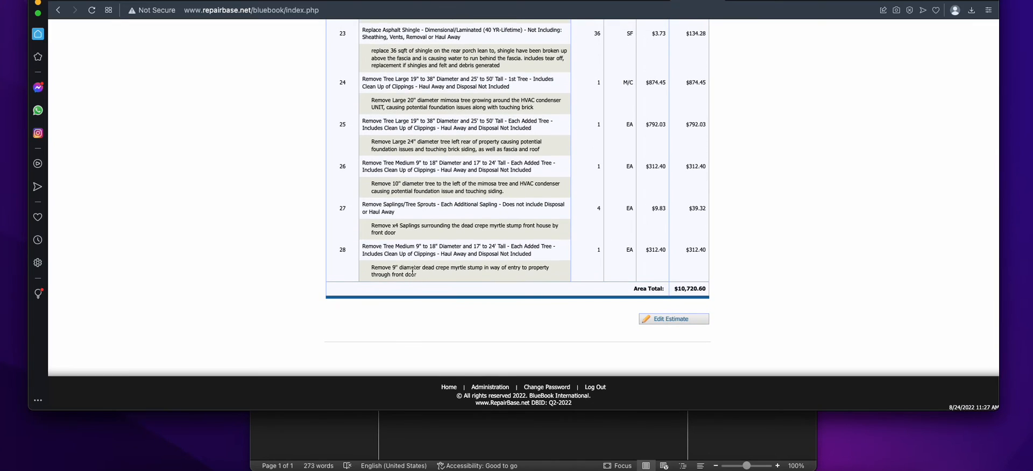
pyautogui.tripleClick(411, 274)
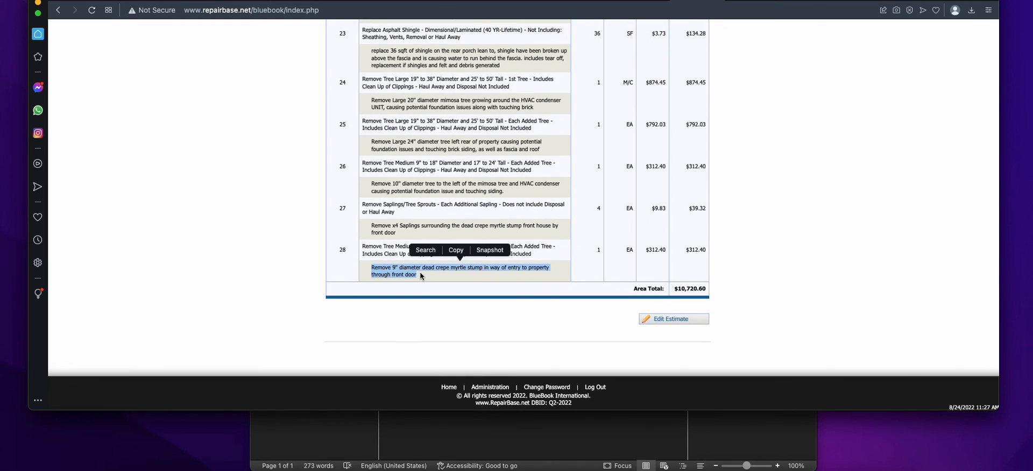
# Review the notes, quantities and costs from the last line item back to the interior door removal.
pyautogui.scroll(5, 410, 219)
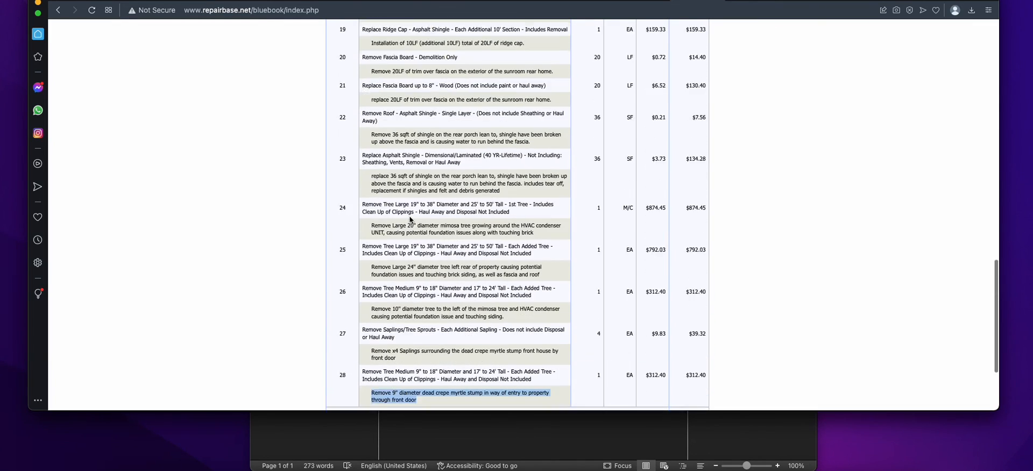
pyautogui.scroll(8, 410, 219)
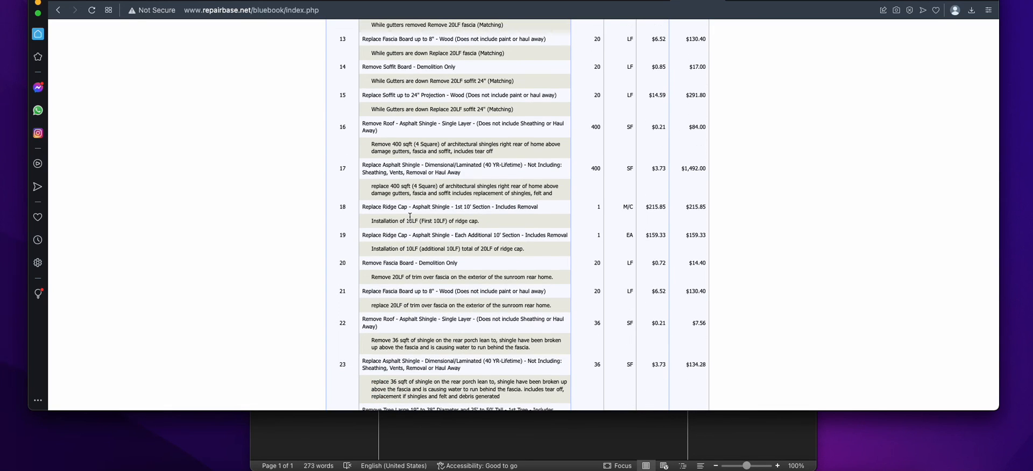
pyautogui.scroll(3, 428, 186)
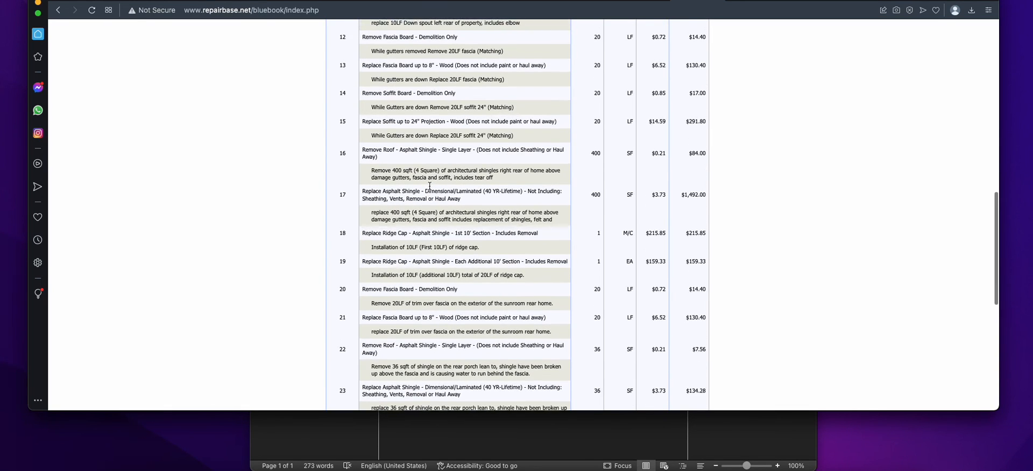
pyautogui.scroll(3, 429, 186)
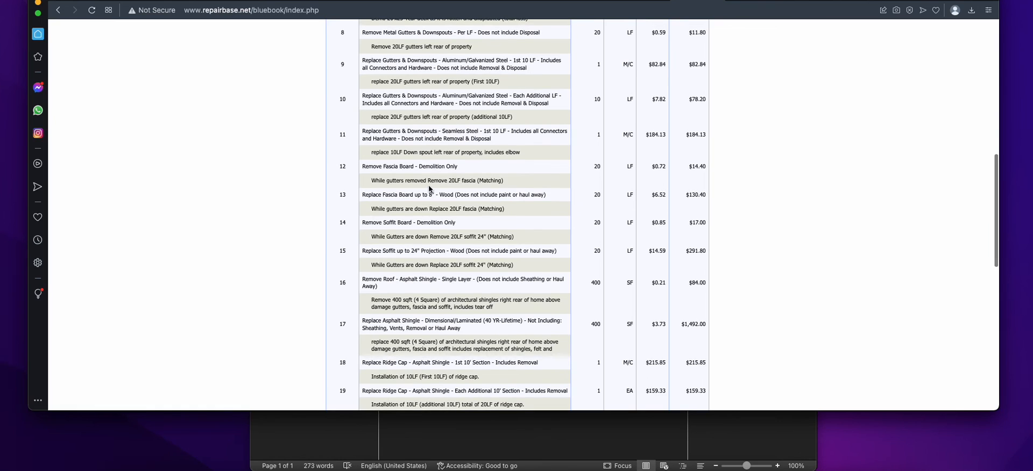
pyautogui.scroll(5, 428, 189)
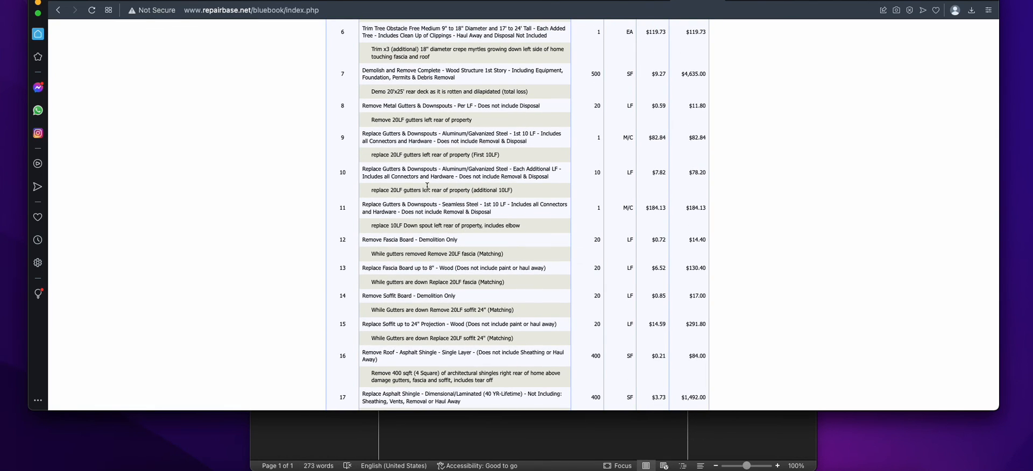
pyautogui.scroll(5, 428, 188)
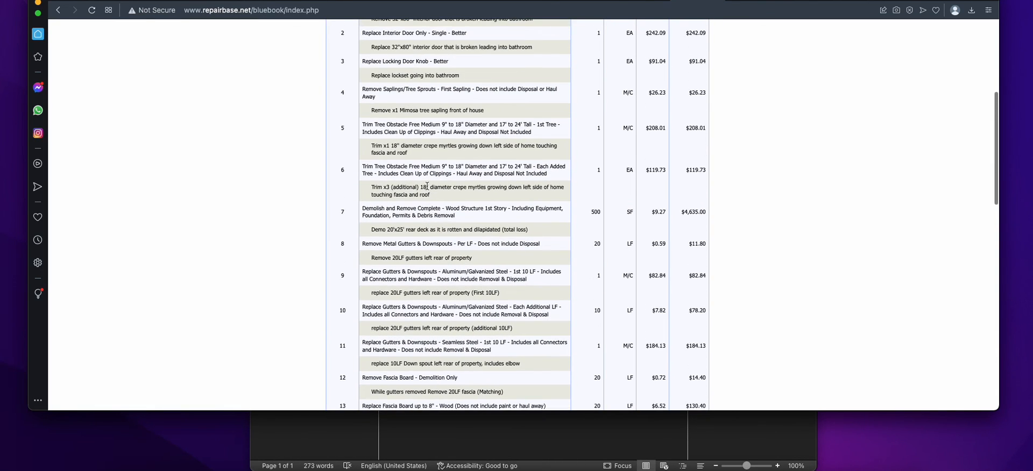
pyautogui.scroll(1, 427, 186)
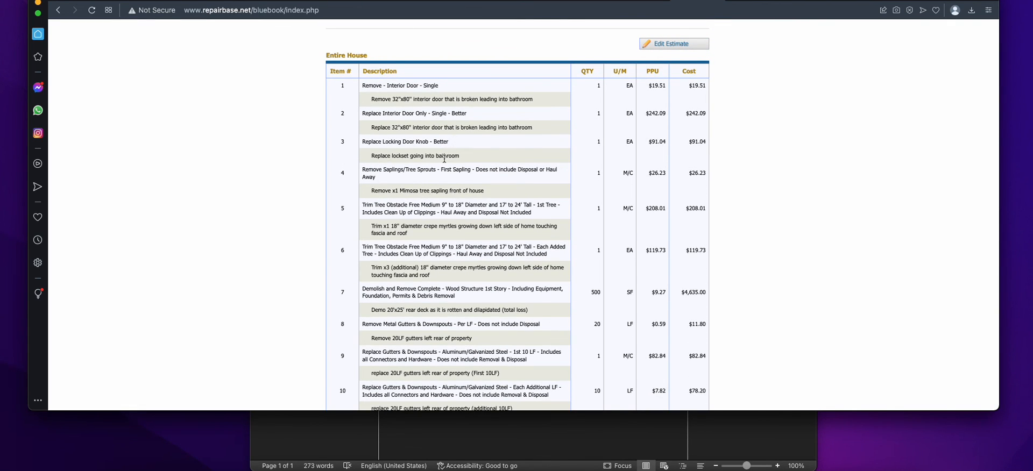
# Recheck the crepe myrtle stump removal note and go back to the property details and total cost at the start of the estimate.
pyautogui.scroll(-12, 444, 161)
pyautogui.scroll(-14, 444, 162)
pyautogui.moveTo(372, 316); pyautogui.dragTo(416, 325)
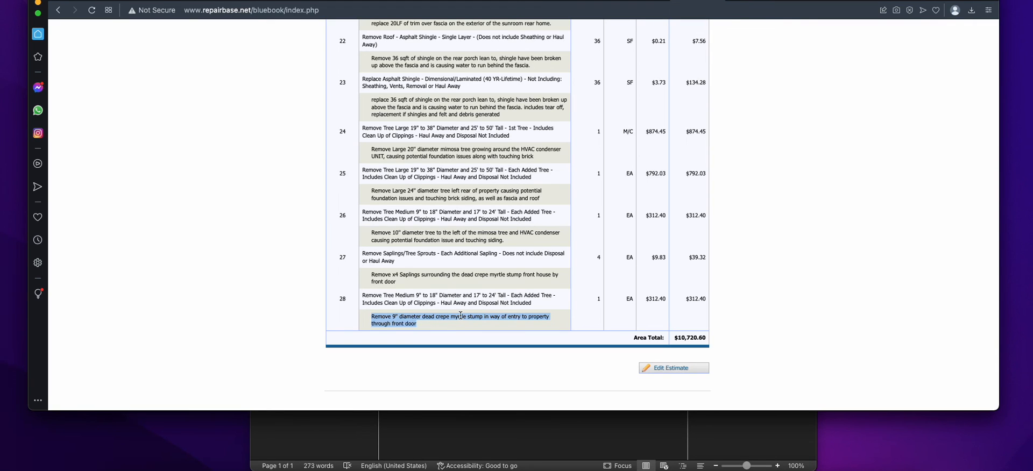
pyautogui.scroll(-2, 460, 317)
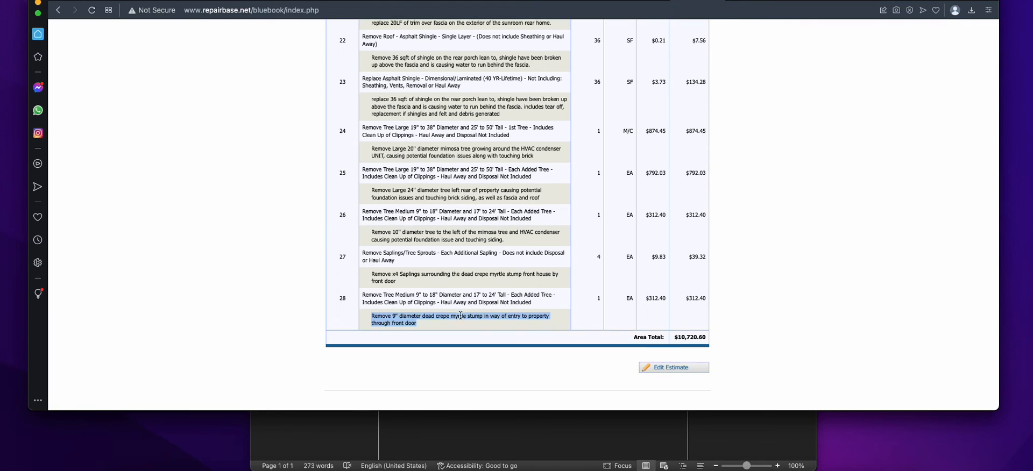
pyautogui.scroll(2, 493, 314)
pyautogui.scroll(10, 492, 315)
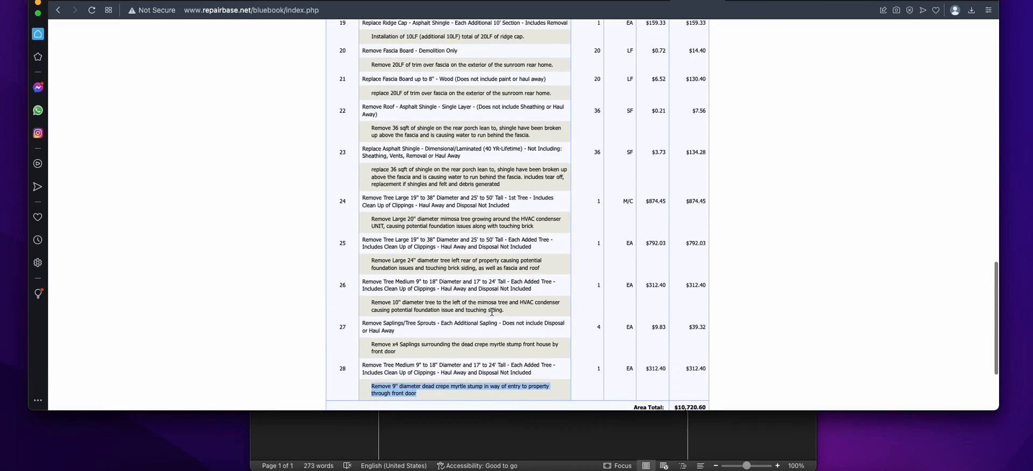
pyautogui.scroll(15, 491, 311)
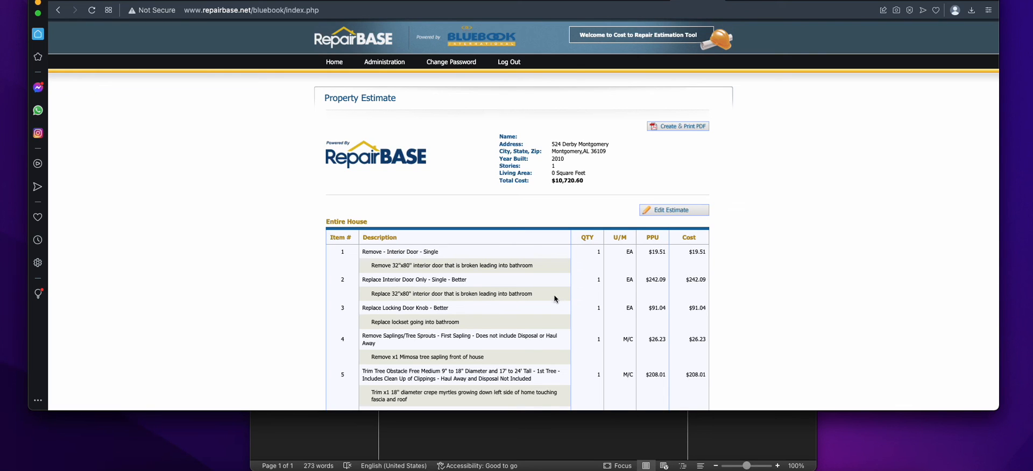
# Look through the Entire House line items down to the area total, selecting and deselecting the 9" crepe myrtle stump note.
pyautogui.scroll(1, 555, 297)
pyautogui.scroll(-5, 555, 298)
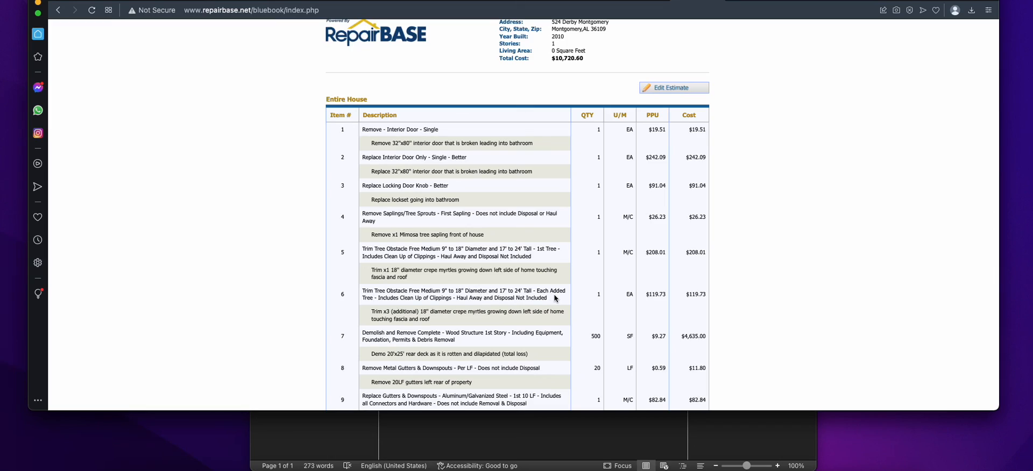
pyautogui.scroll(-15, 554, 298)
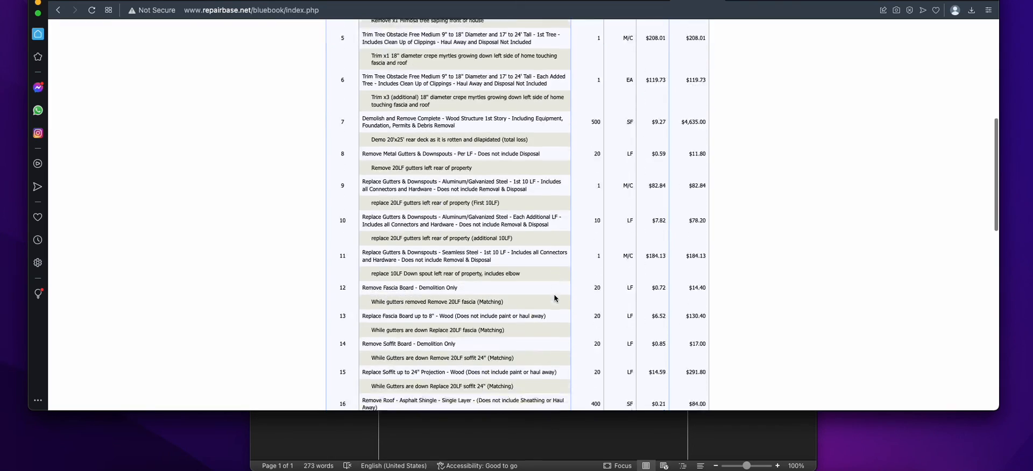
pyautogui.scroll(-13, 554, 298)
pyautogui.tripleClick(472, 274)
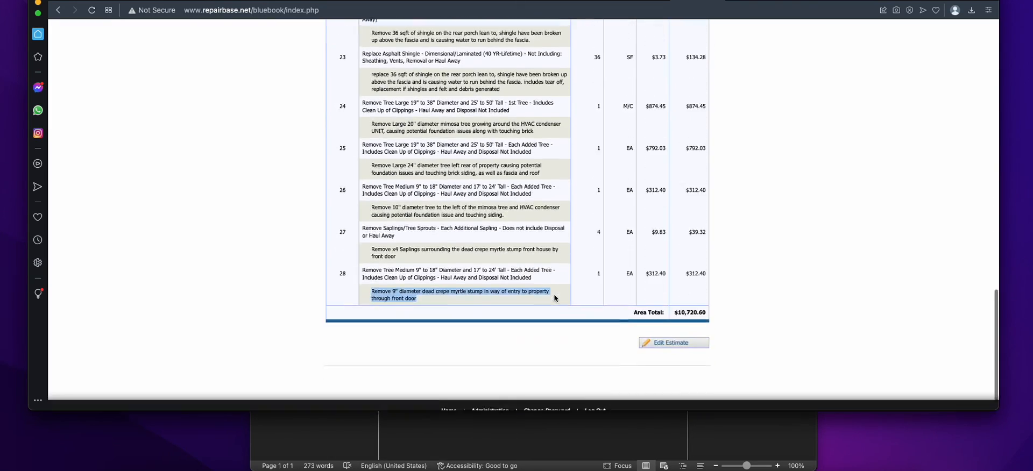
pyautogui.click(480, 265)
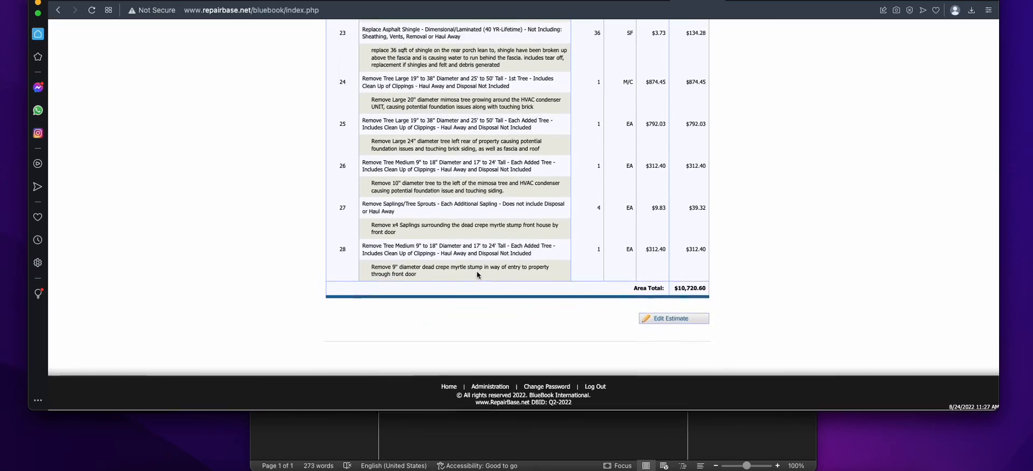
# Review the descriptions, quantities and costs again, from the interior door removal to the large tree removals.
pyautogui.scroll(10, 475, 273)
pyautogui.scroll(12, 478, 272)
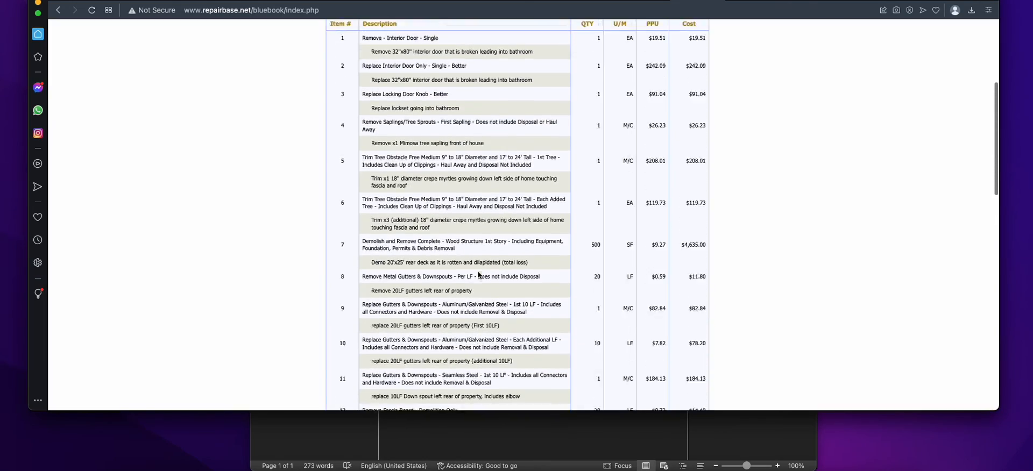
pyautogui.scroll(-3, 477, 271)
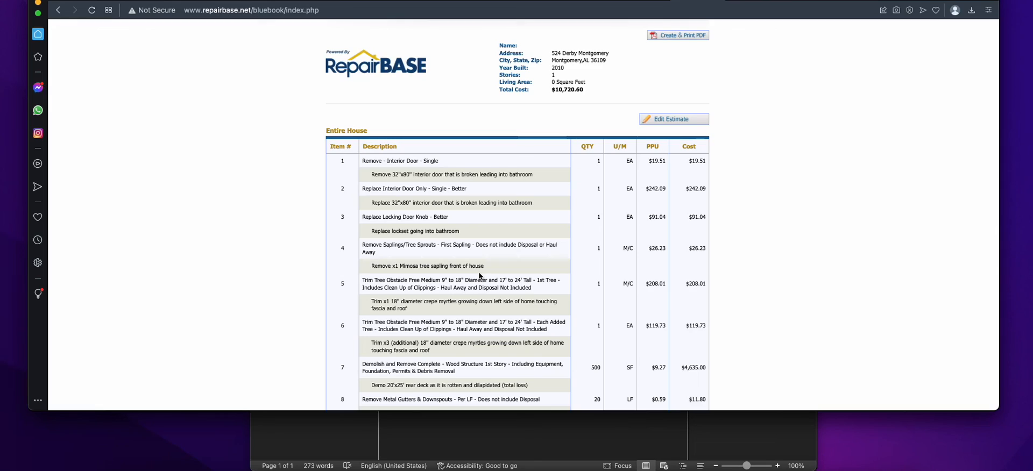
pyautogui.scroll(-10, 479, 273)
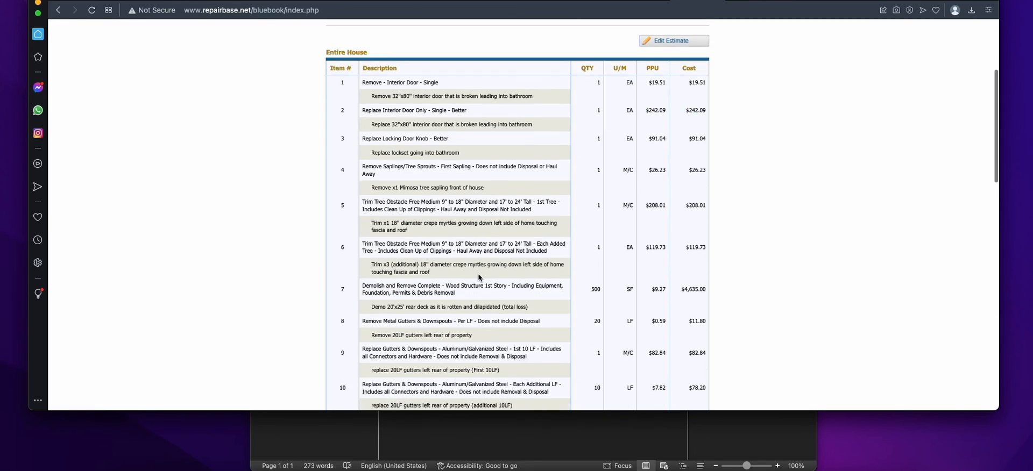
pyautogui.scroll(-15, 479, 273)
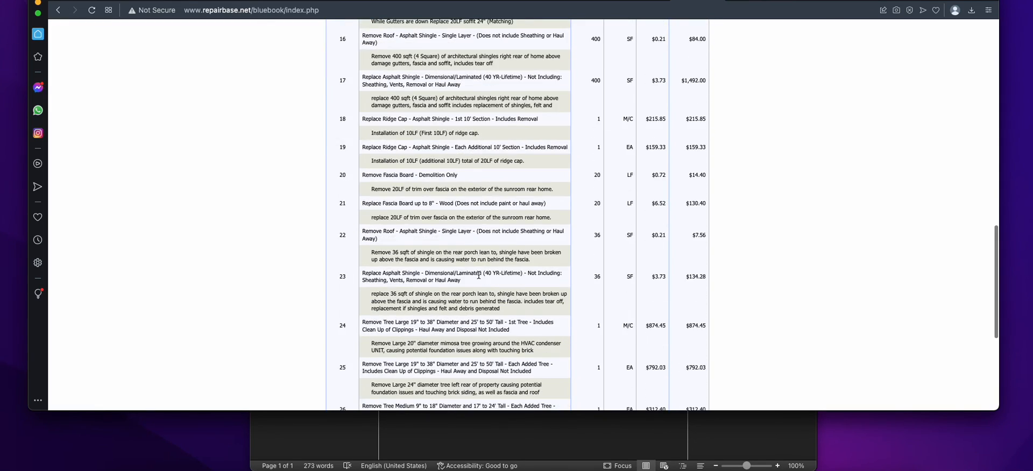
pyautogui.scroll(12, 478, 275)
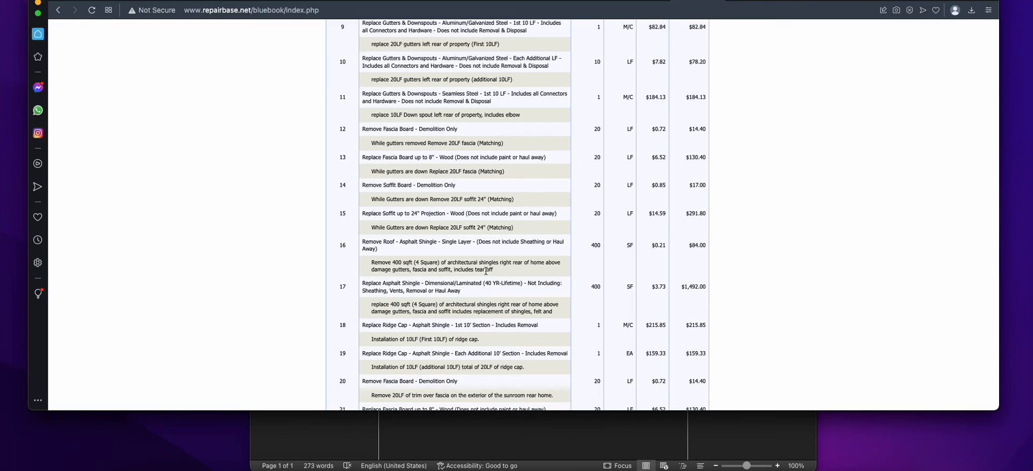
pyautogui.scroll(-5, 511, 267)
# Create the PDF report of the property estimate, open it and move its window fully into view.
pyautogui.scroll(15, 540, 267)
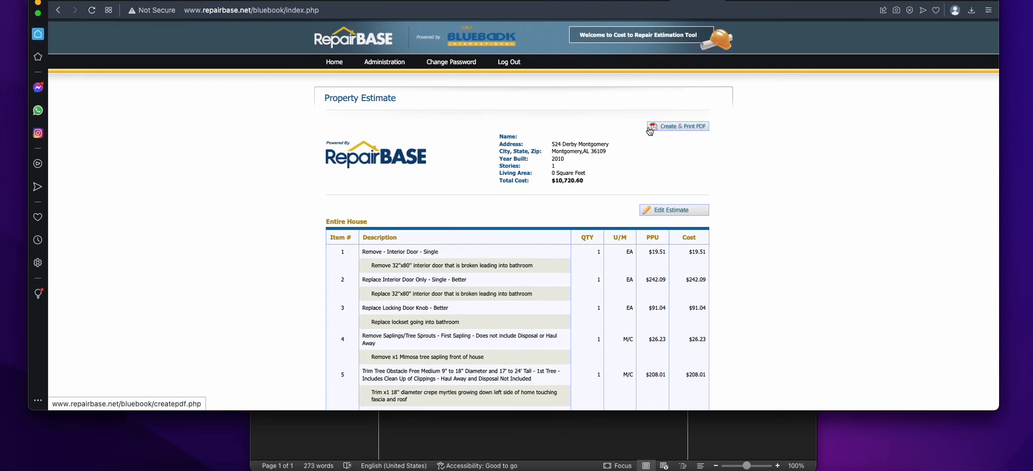
pyautogui.click(675, 126)
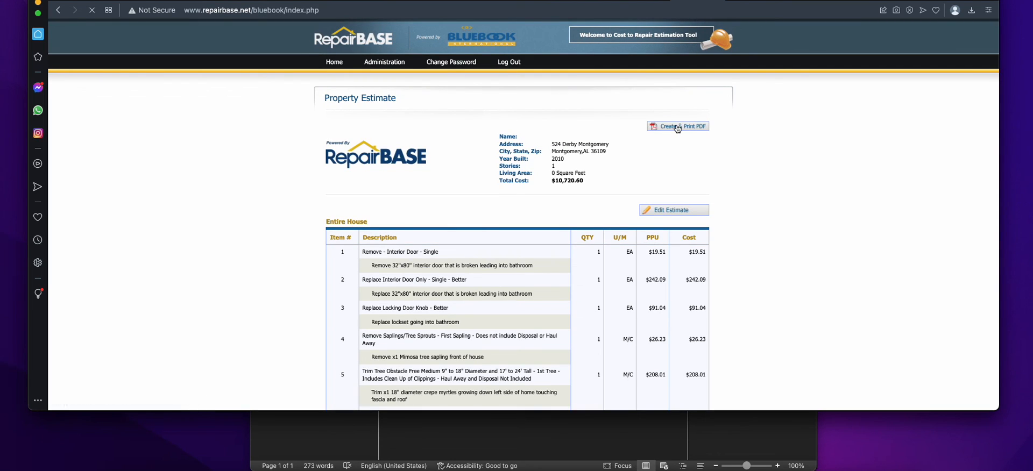
pyautogui.click(840, 44)
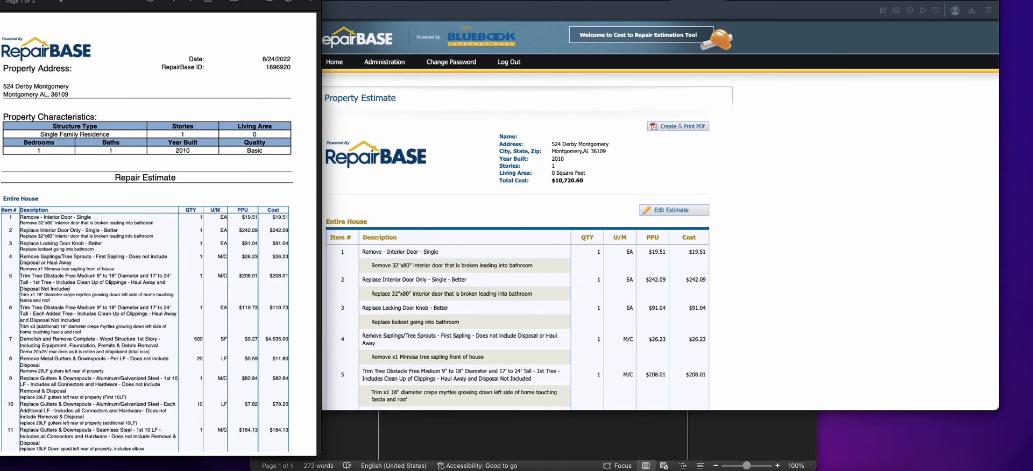
pyautogui.moveTo(53, 0); pyautogui.dragTo(395, 28)
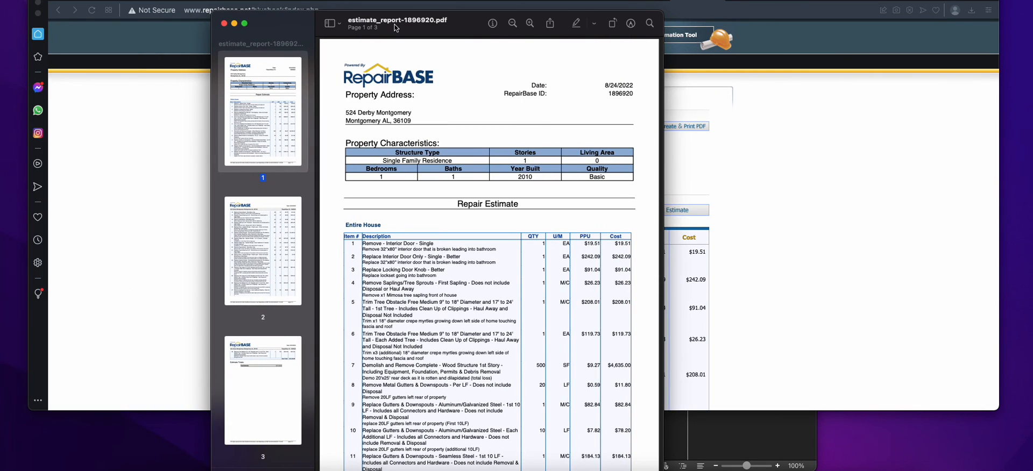
# Review the PDF report from the property address and characteristics to the estimate totals on page 3, and close it.
pyautogui.scroll(1, 454, 312)
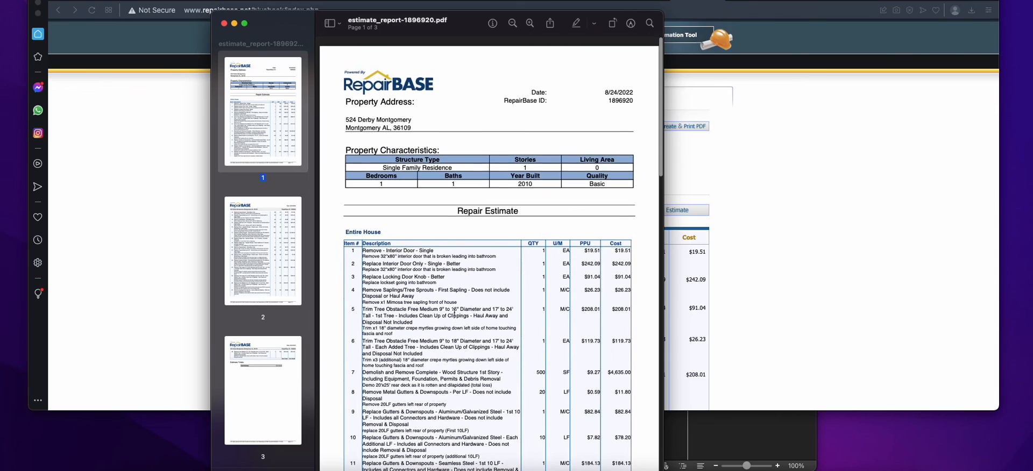
pyautogui.moveTo(412, 125); pyautogui.dragTo(346, 102)
pyautogui.click(456, 130)
pyautogui.scroll(-3, 433, 211)
pyautogui.scroll(-20, 432, 211)
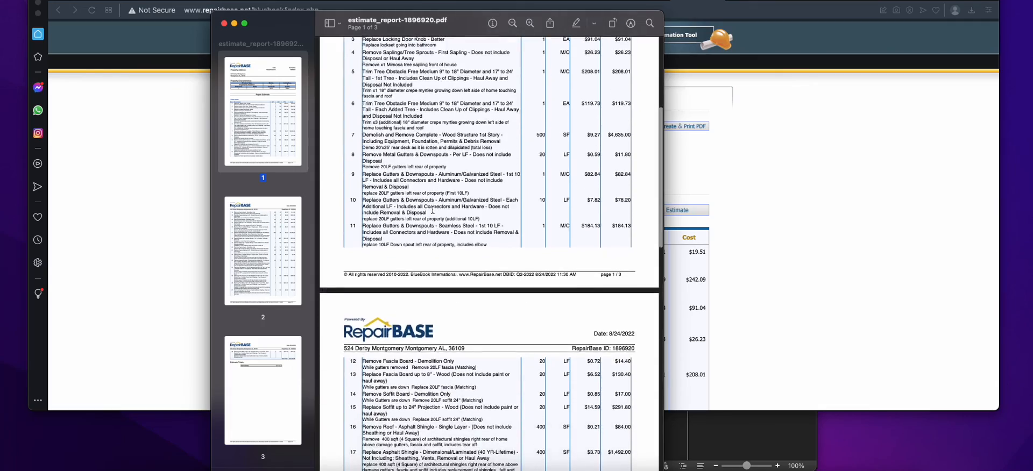
pyautogui.scroll(-12, 432, 210)
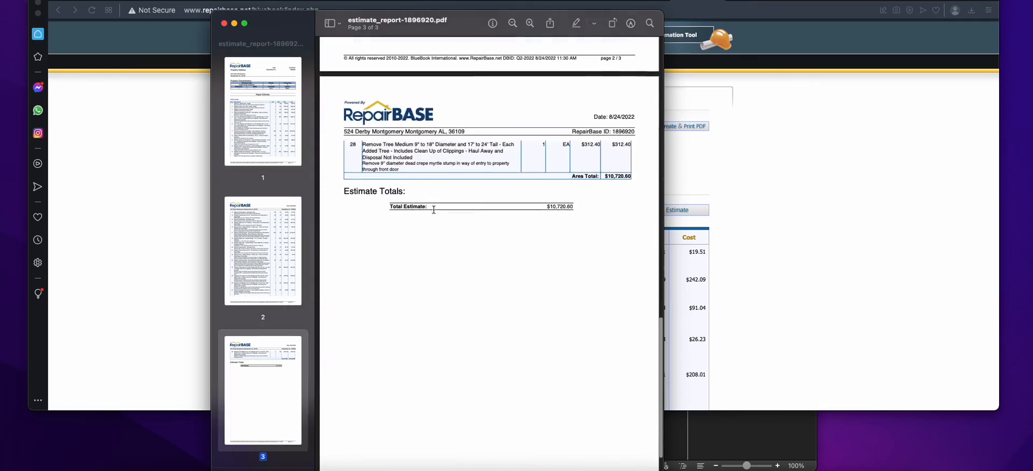
pyautogui.scroll(8, 429, 245)
pyautogui.scroll(15, 429, 244)
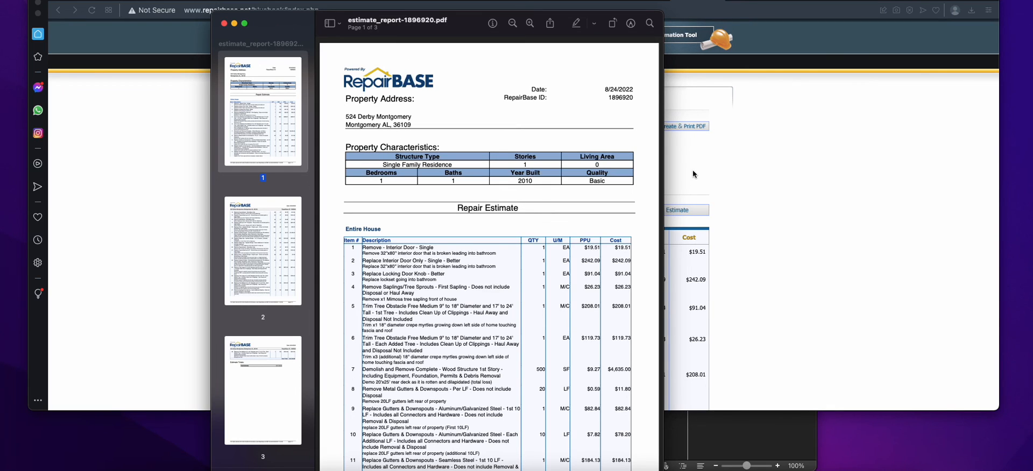
pyautogui.click(224, 24)
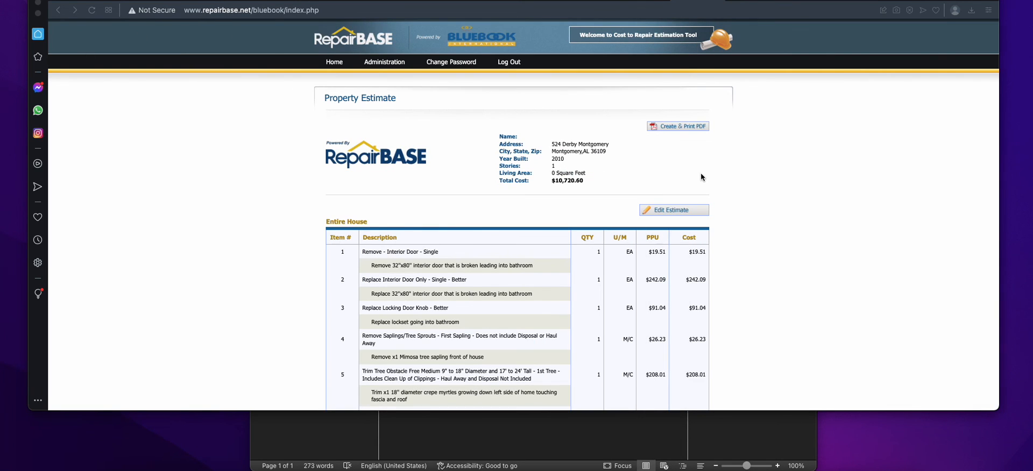
# Look over the calculated estimate once more and reopen it for editing.
pyautogui.scroll(-3, 530, 220)
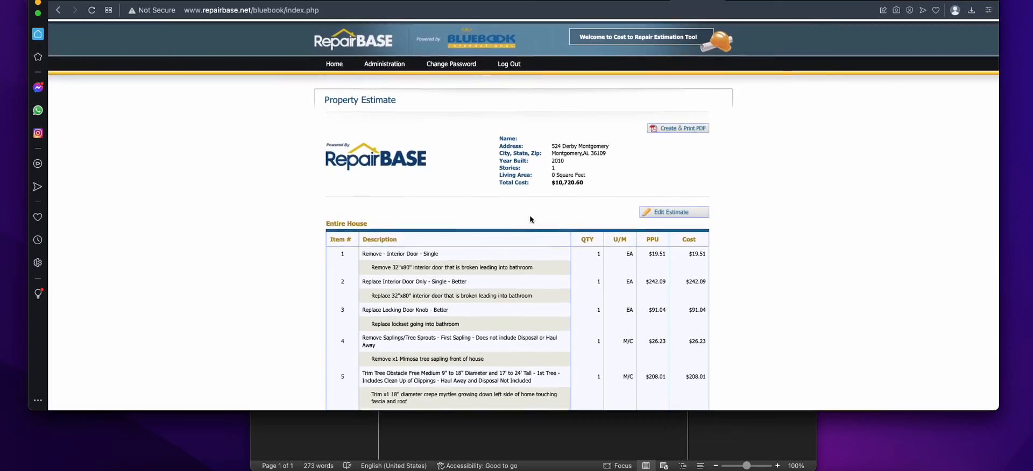
pyautogui.scroll(-20, 530, 217)
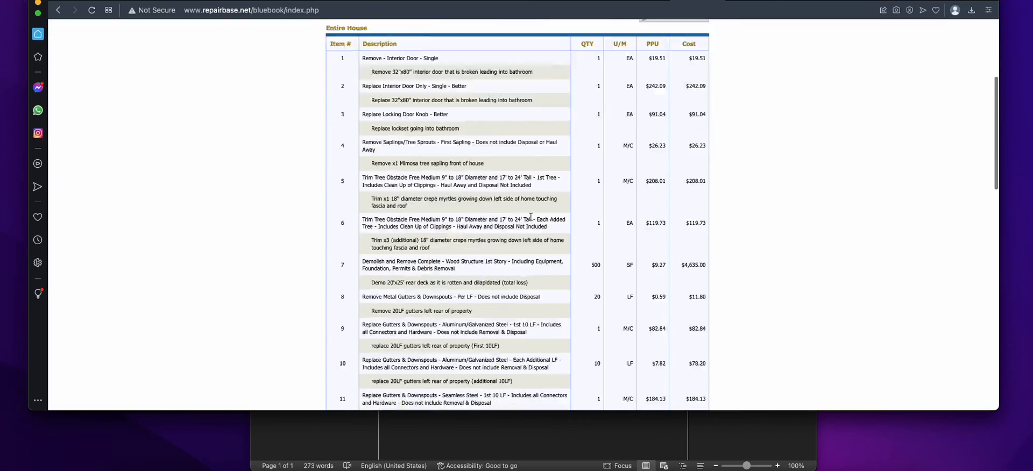
pyautogui.scroll(20, 531, 220)
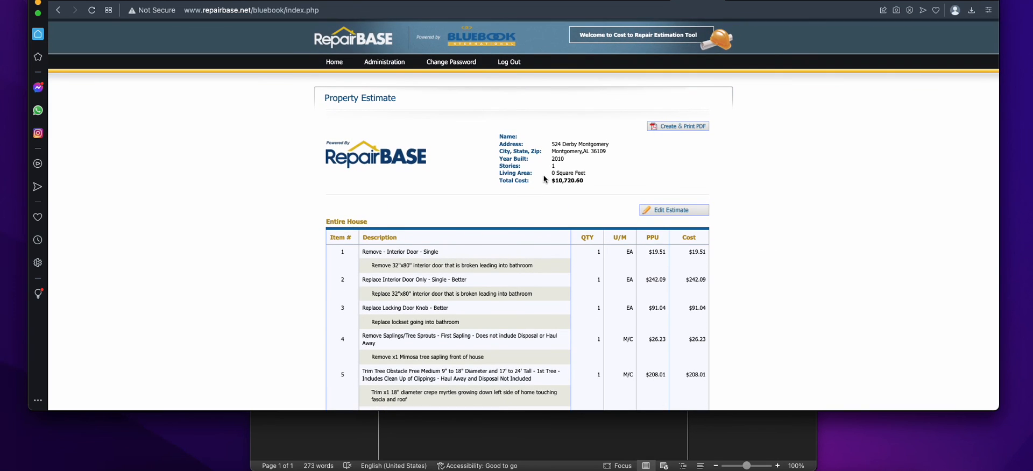
pyautogui.scroll(-5, 451, 156)
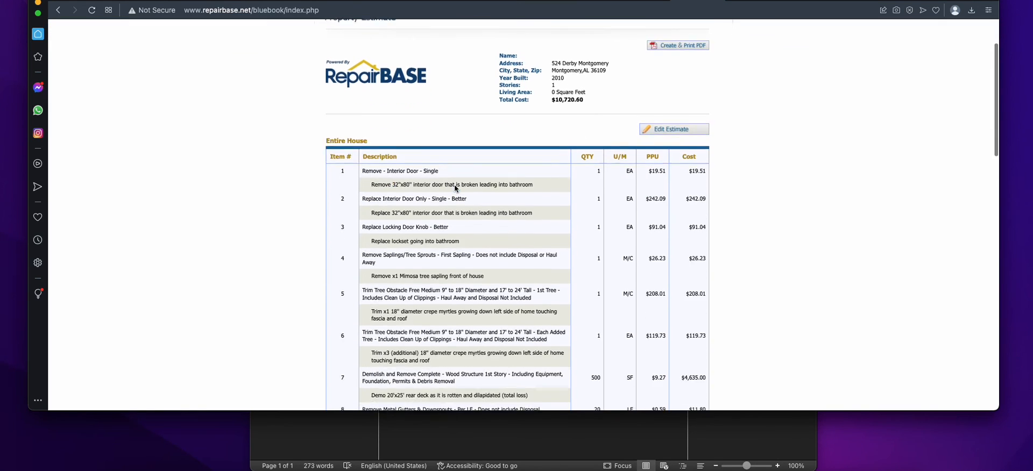
pyautogui.scroll(1, 454, 185)
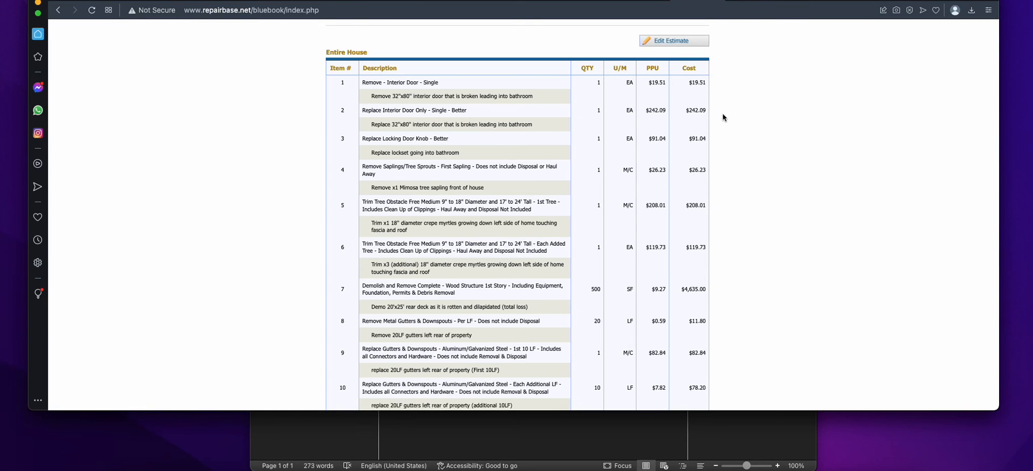
pyautogui.click(674, 42)
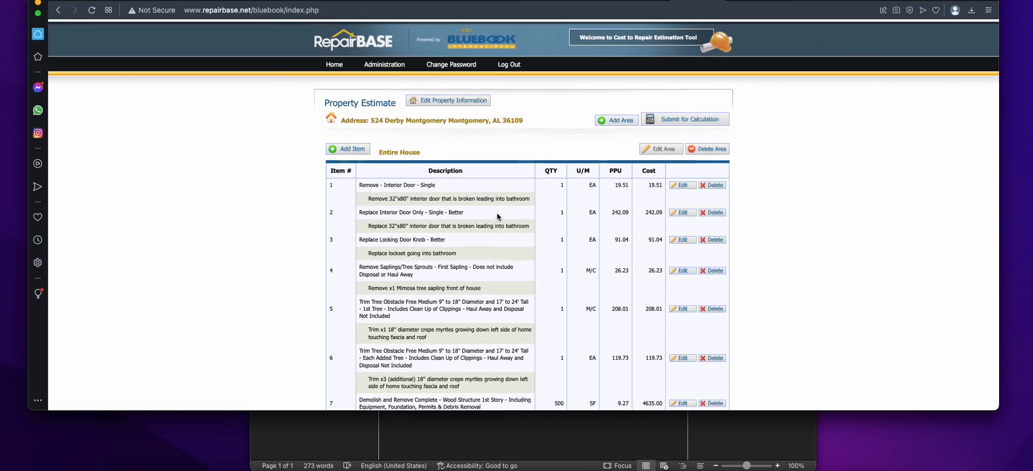
# Examine the editable Entire House item list, from the interior door removal down to the last tree removal and back.
pyautogui.scroll(-5, 497, 212)
pyautogui.scroll(-5, 498, 213)
pyautogui.scroll(15, 498, 213)
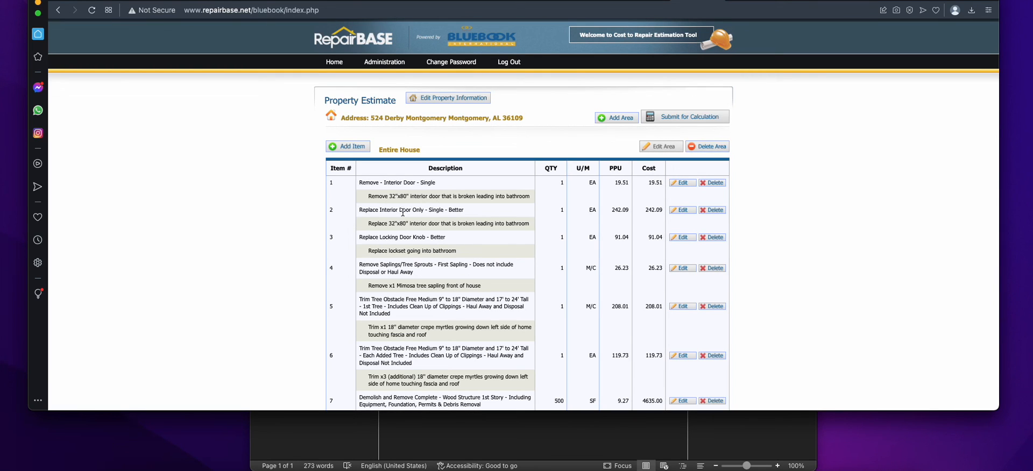
pyautogui.scroll(-2, 447, 237)
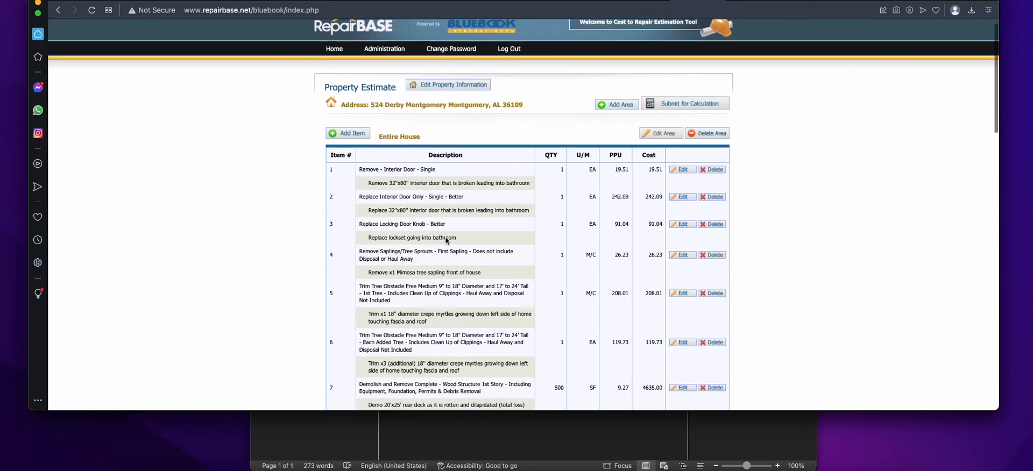
pyautogui.scroll(2, 446, 237)
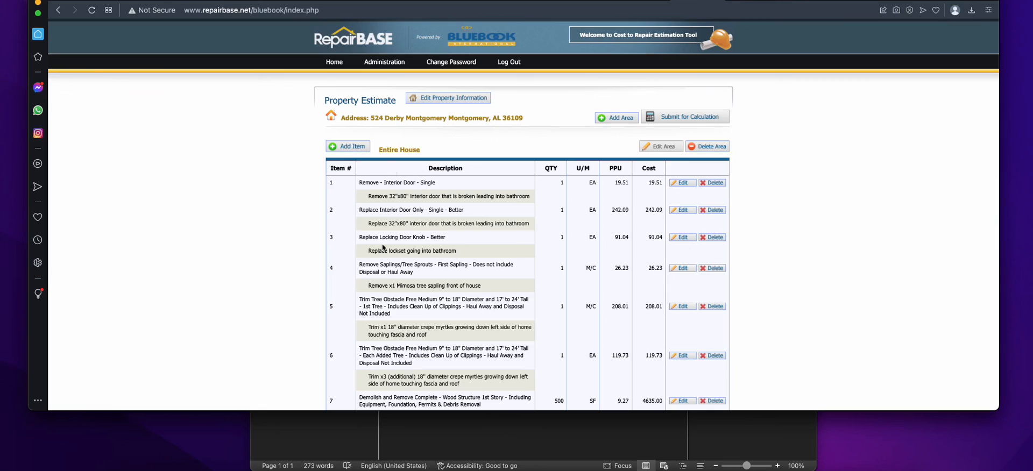
pyautogui.scroll(-15, 361, 290)
pyautogui.scroll(-6, 368, 289)
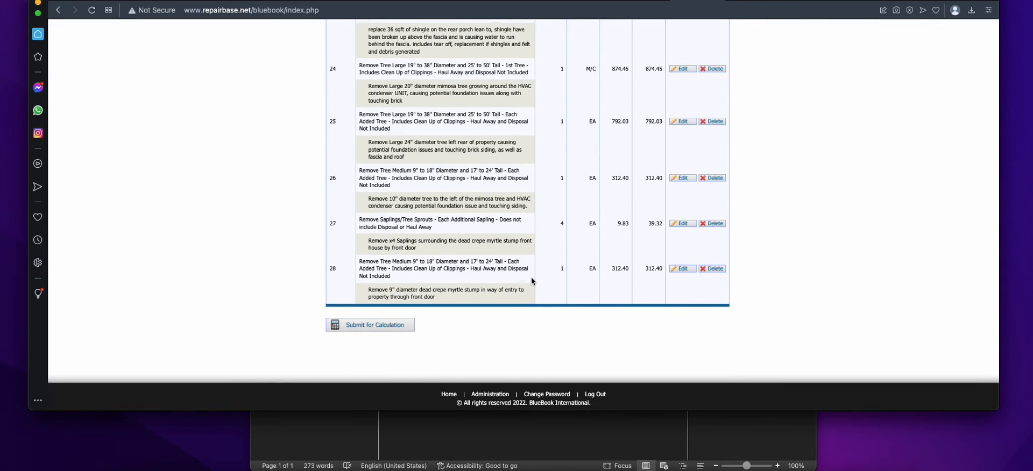
pyautogui.scroll(20, 517, 280)
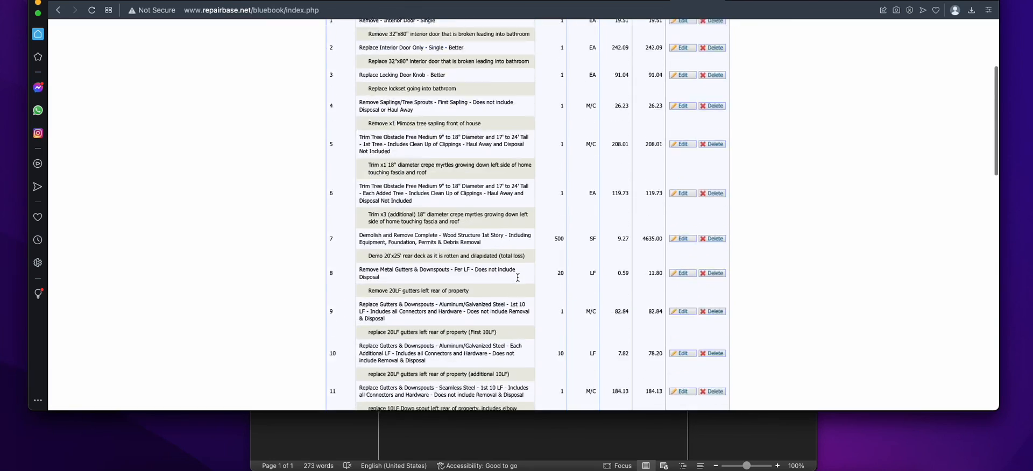